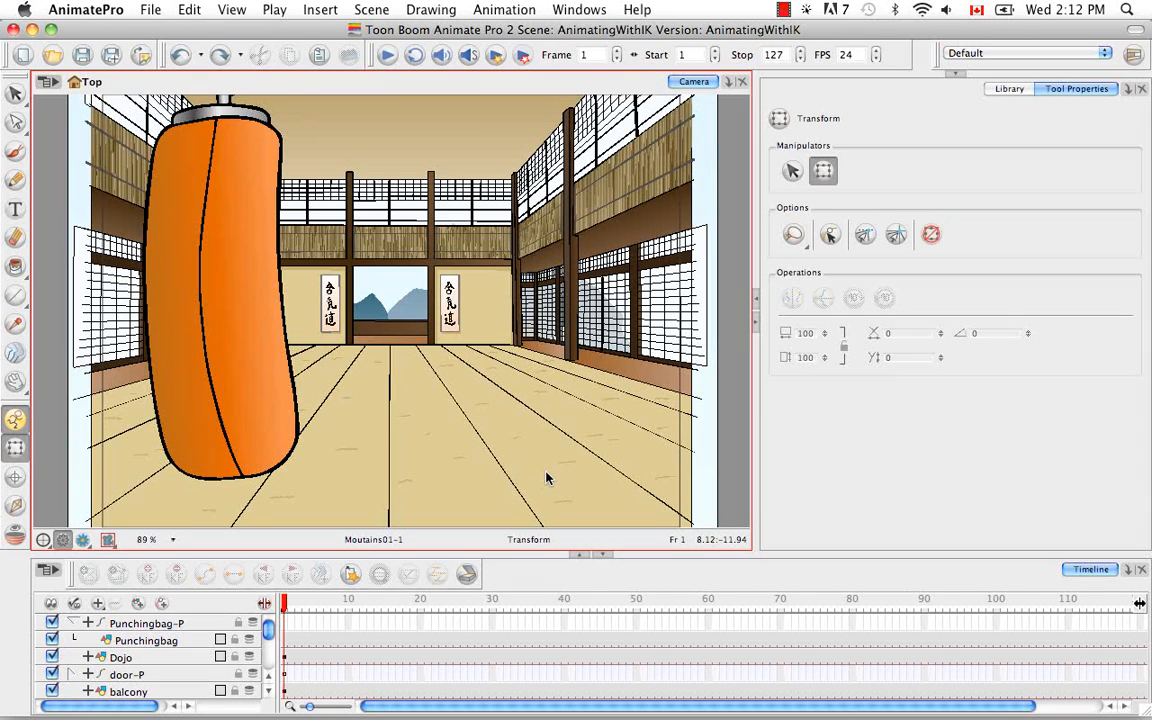
{"action": "left_click", "coordinate": [193, 643]}
{"action": "right_click", "coordinate": [186, 645]}
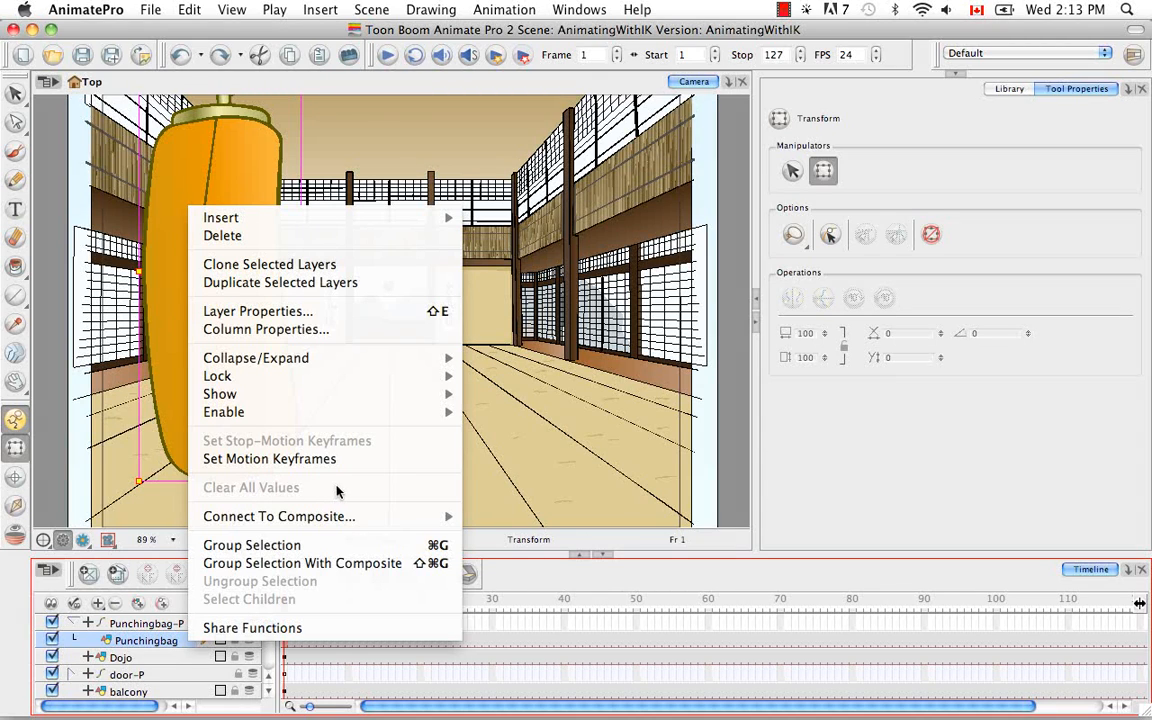
{"action": "left_click", "coordinate": [195, 647]}
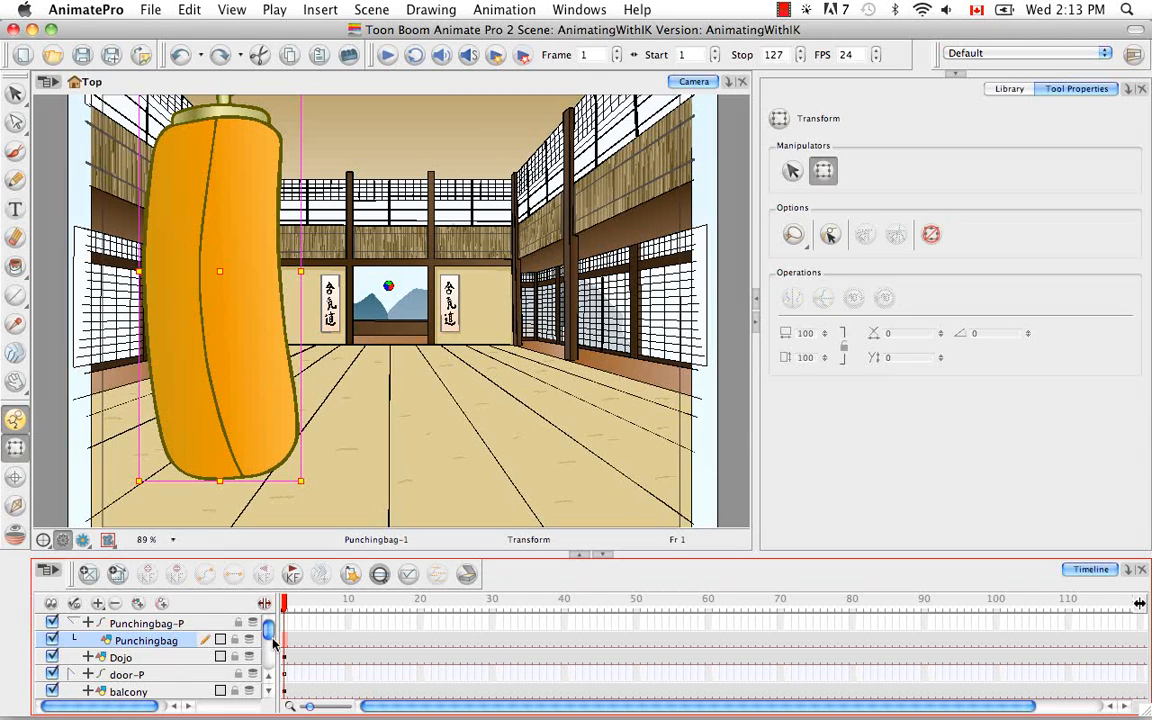
{"action": "mouse_move", "coordinate": [267, 636]}
{"action": "left_mouse_down"}
{"action": "mouse_move", "coordinate": [267, 669]}
{"action": "mouse_move", "coordinate": [270, 614]}
{"action": "left_mouse_up"}
{"action": "key", "text": "Escape"}
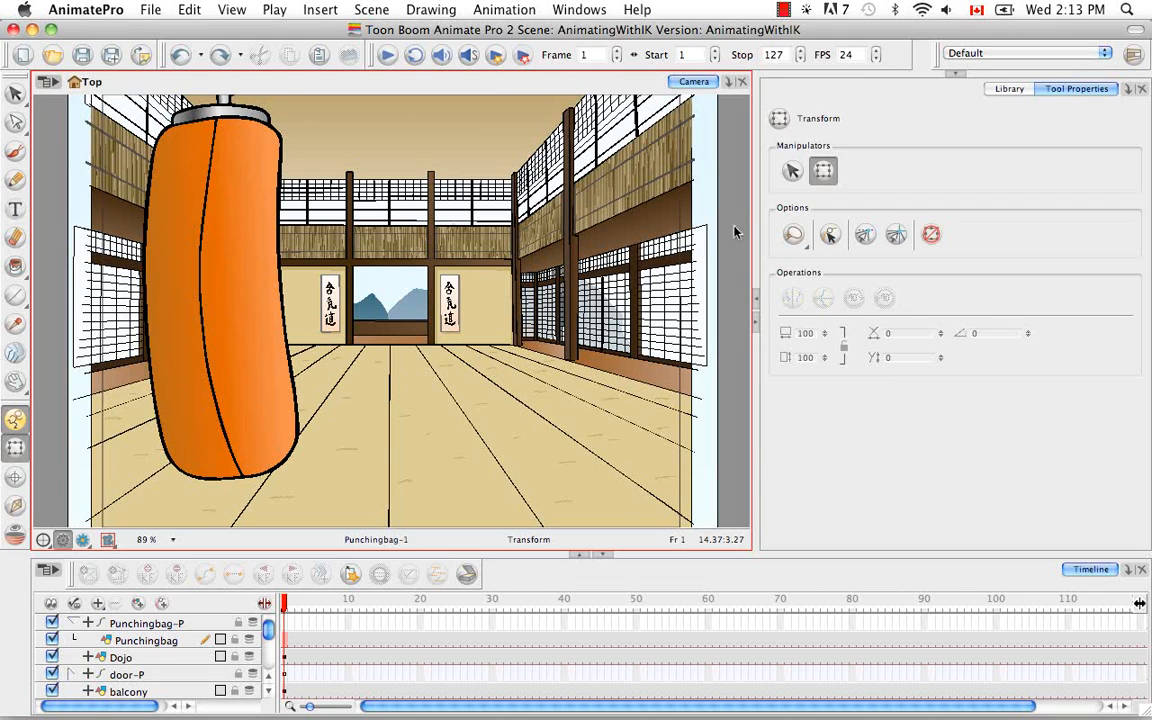
Step: Add the KR_MASTER_IK.tpl template from the Animate Pro Library's KarateRabbit folder to the dojo scene
{"action": "key", "text": "super+minus"}
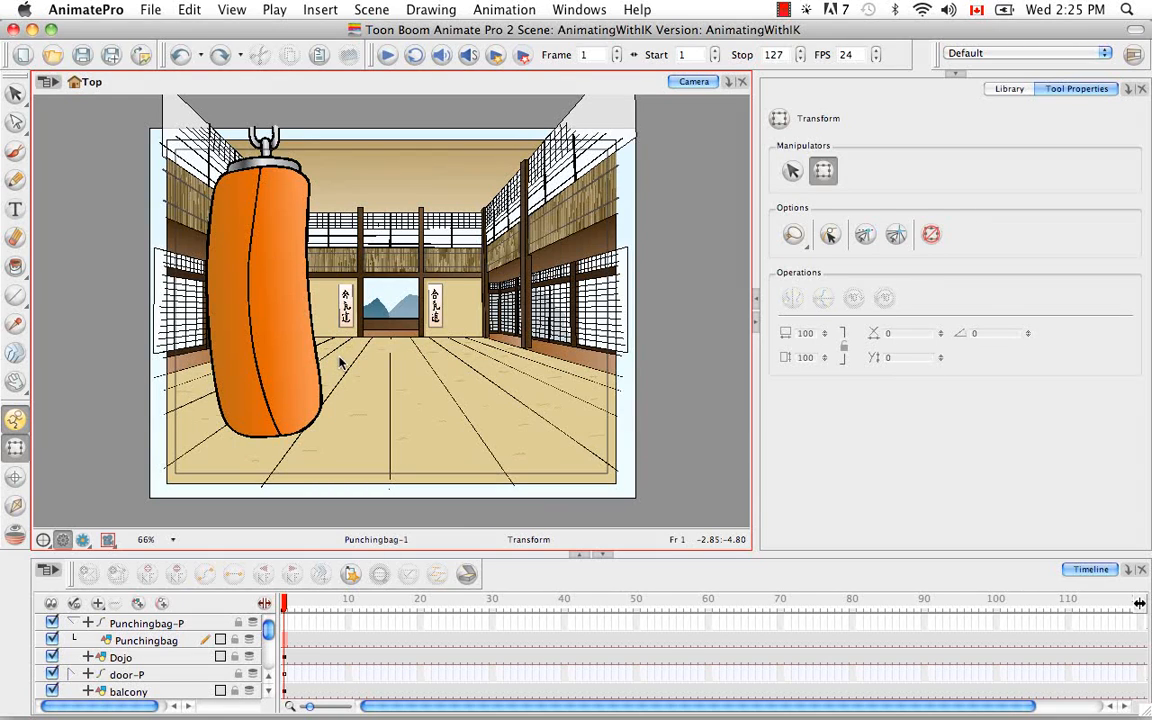
{"action": "left_click", "coordinate": [1008, 90]}
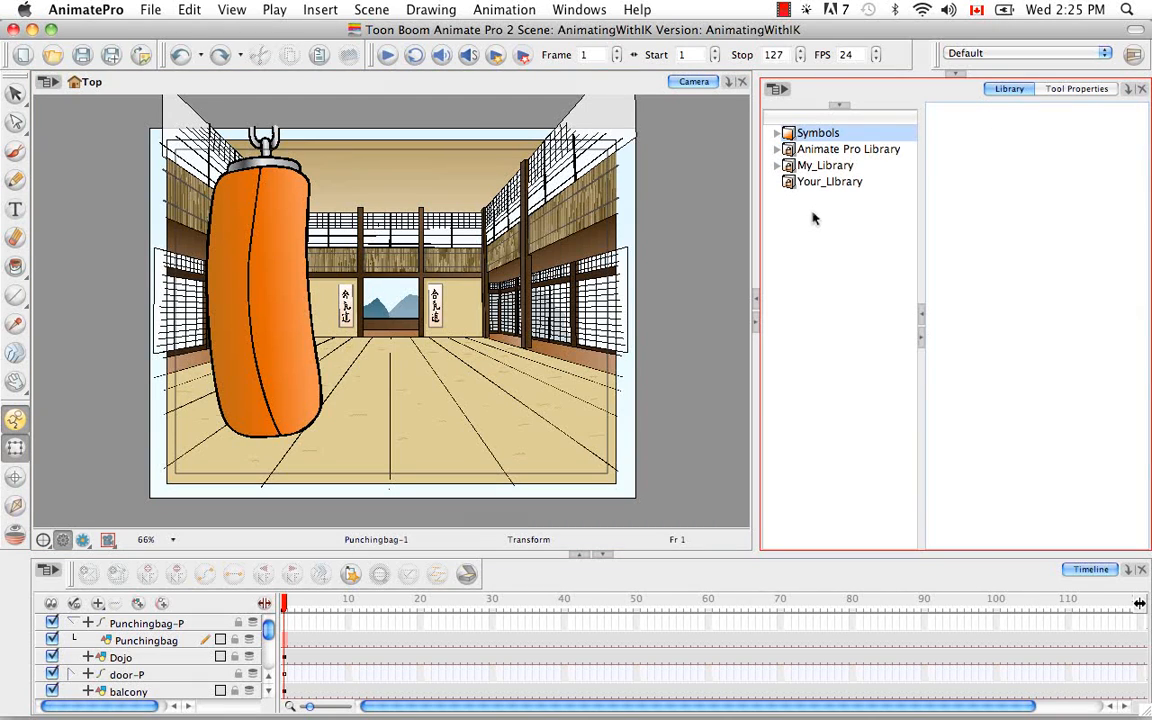
{"action": "left_click", "coordinate": [798, 149]}
{"action": "left_click", "coordinate": [779, 150]}
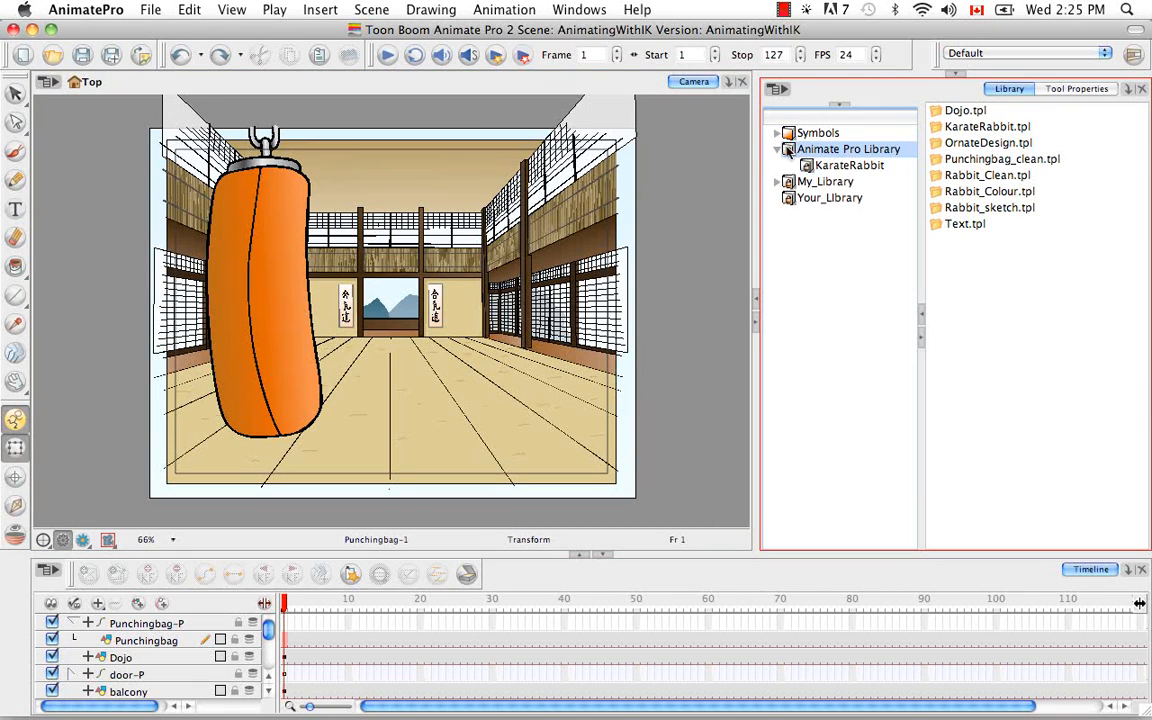
{"action": "left_click", "coordinate": [828, 168]}
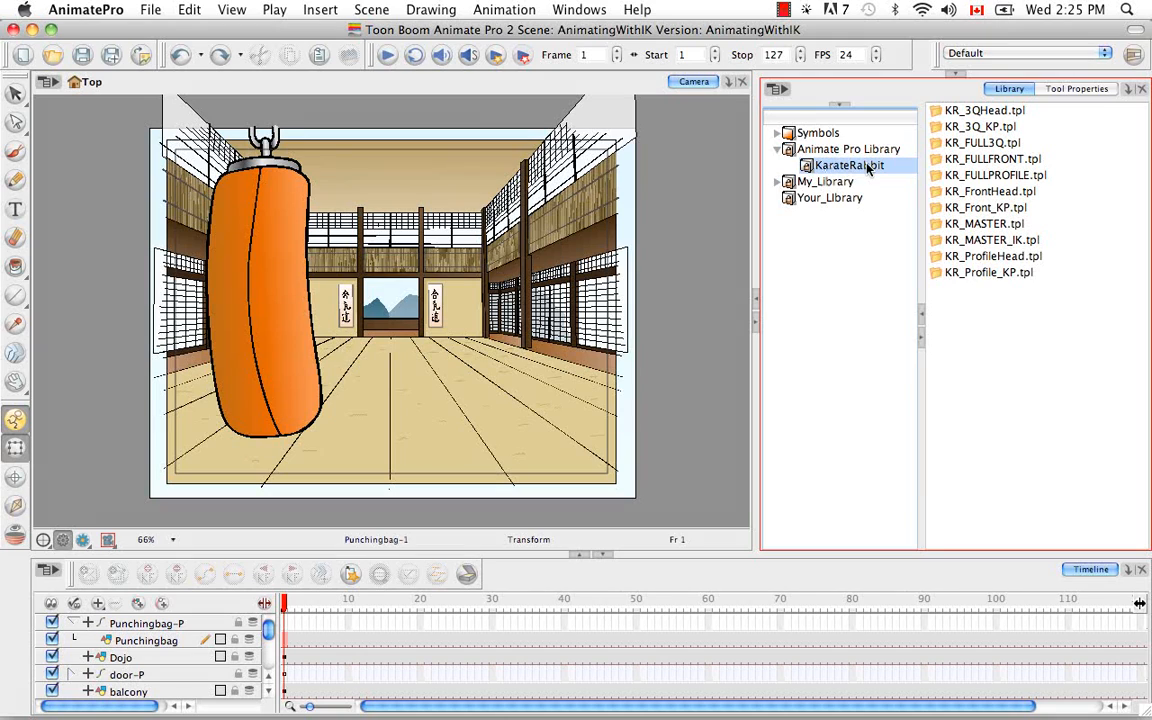
{"action": "left_click", "coordinate": [995, 240]}
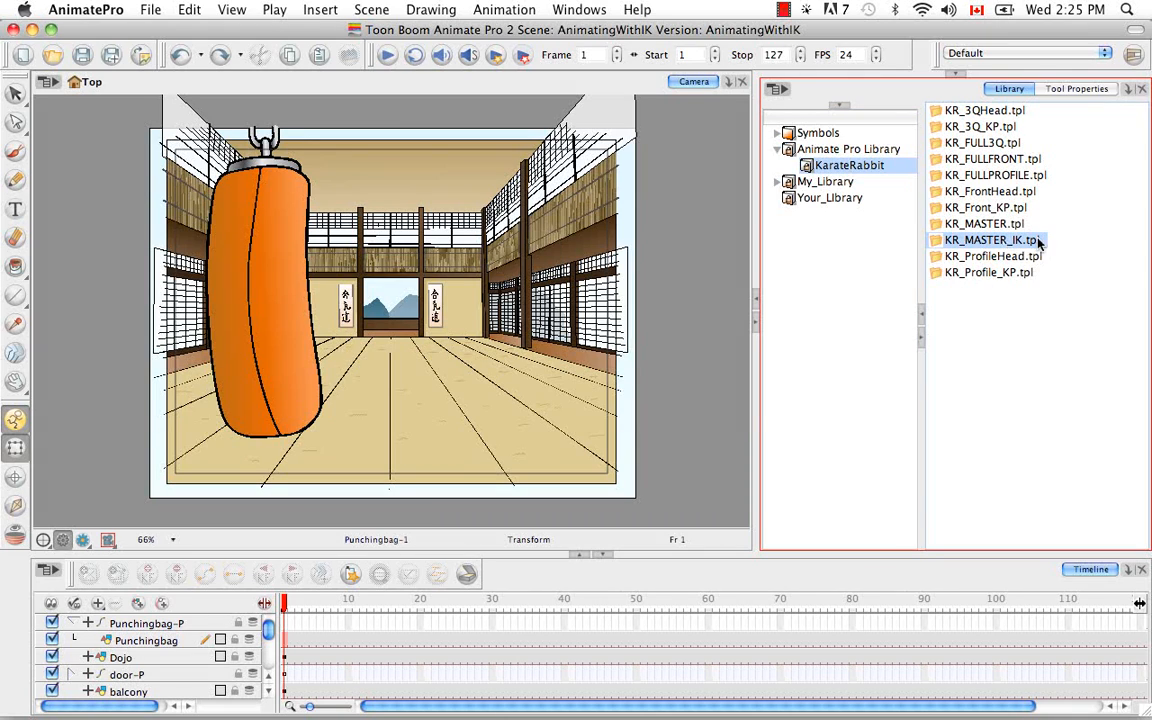
{"action": "left_click_drag", "start_coordinate": [992, 243], "coordinate": [392, 357]}
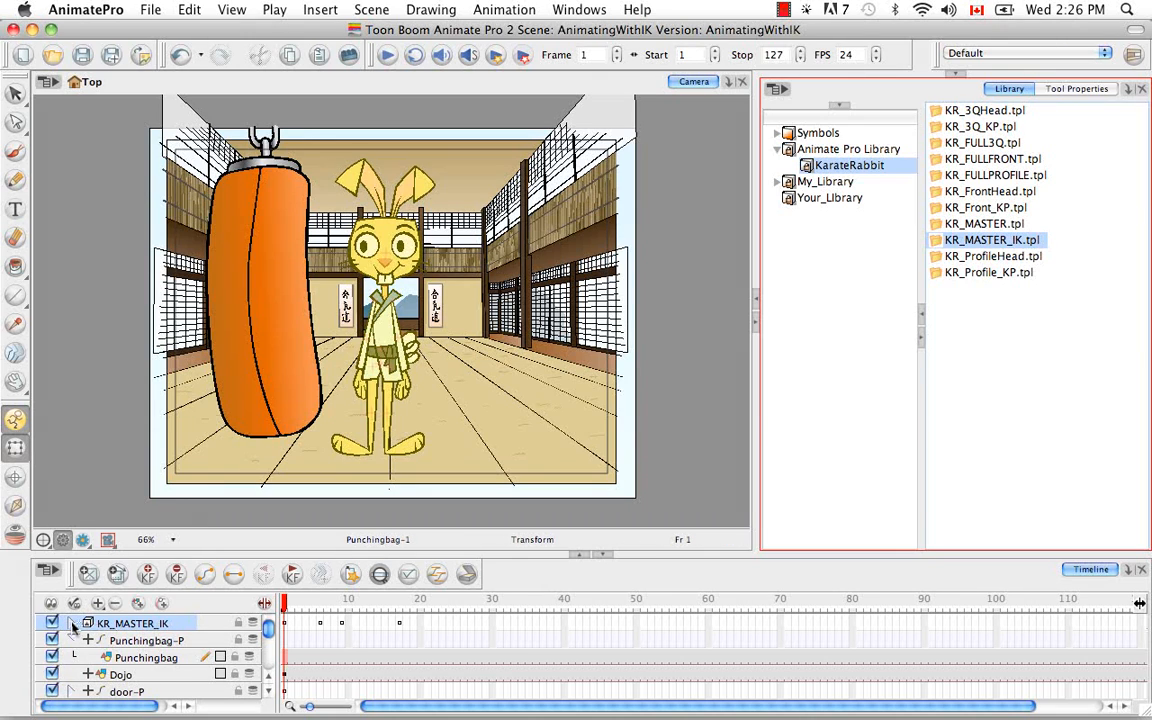
Step: Examine the sublayers and poses of the KR_MASTER_IK group up to frame 9, leaving the group collapsed
{"action": "left_click", "coordinate": [72, 624]}
{"action": "left_click", "coordinate": [91, 640]}
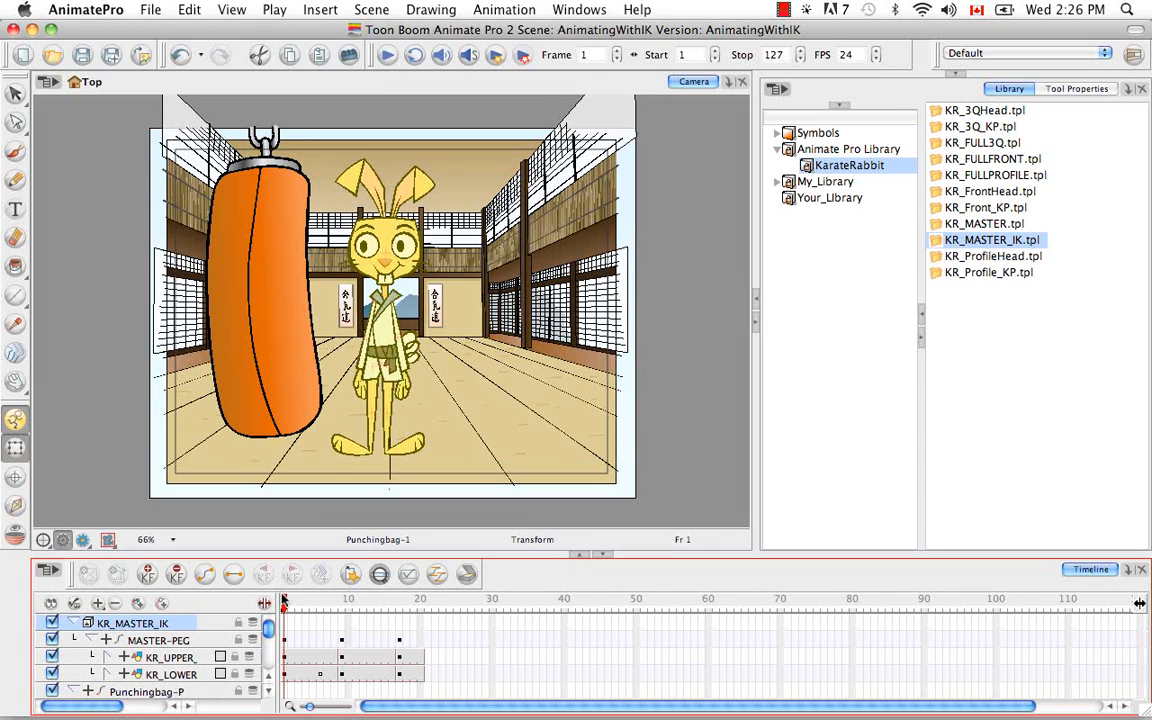
{"action": "mouse_move", "coordinate": [287, 604]}
{"action": "left_mouse_down"}
{"action": "mouse_move", "coordinate": [406, 608]}
{"action": "mouse_move", "coordinate": [323, 614]}
{"action": "mouse_move", "coordinate": [340, 675]}
{"action": "left_mouse_up"}
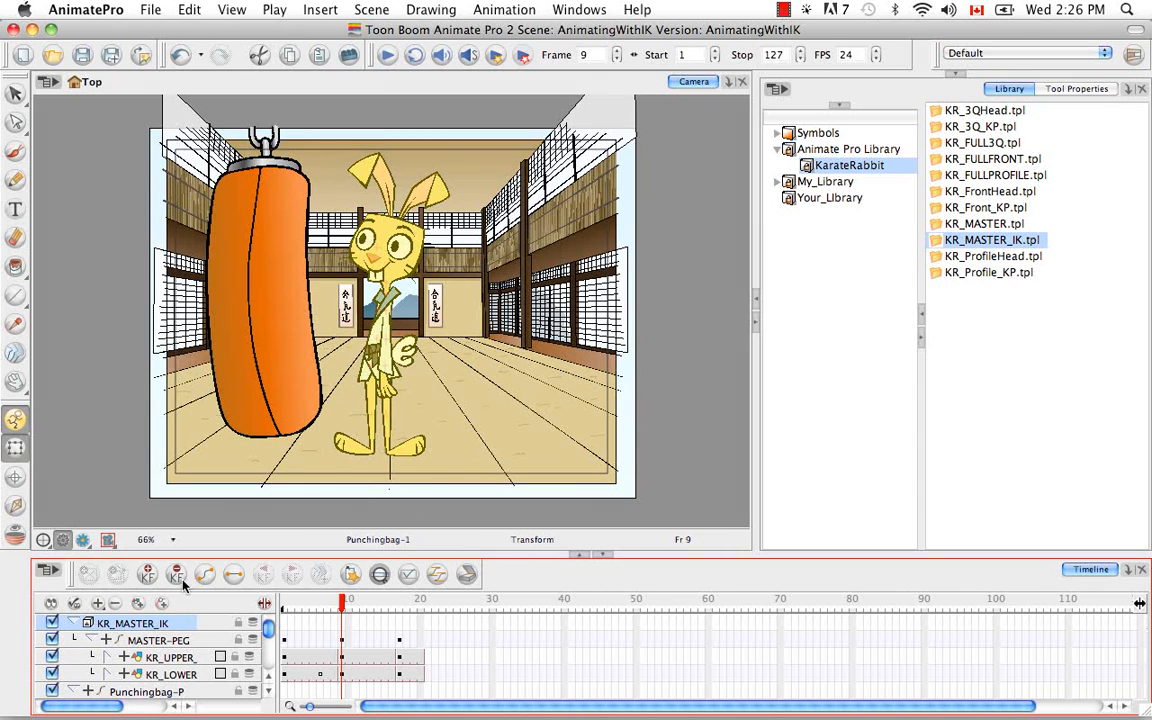
{"action": "left_click", "coordinate": [74, 605]}
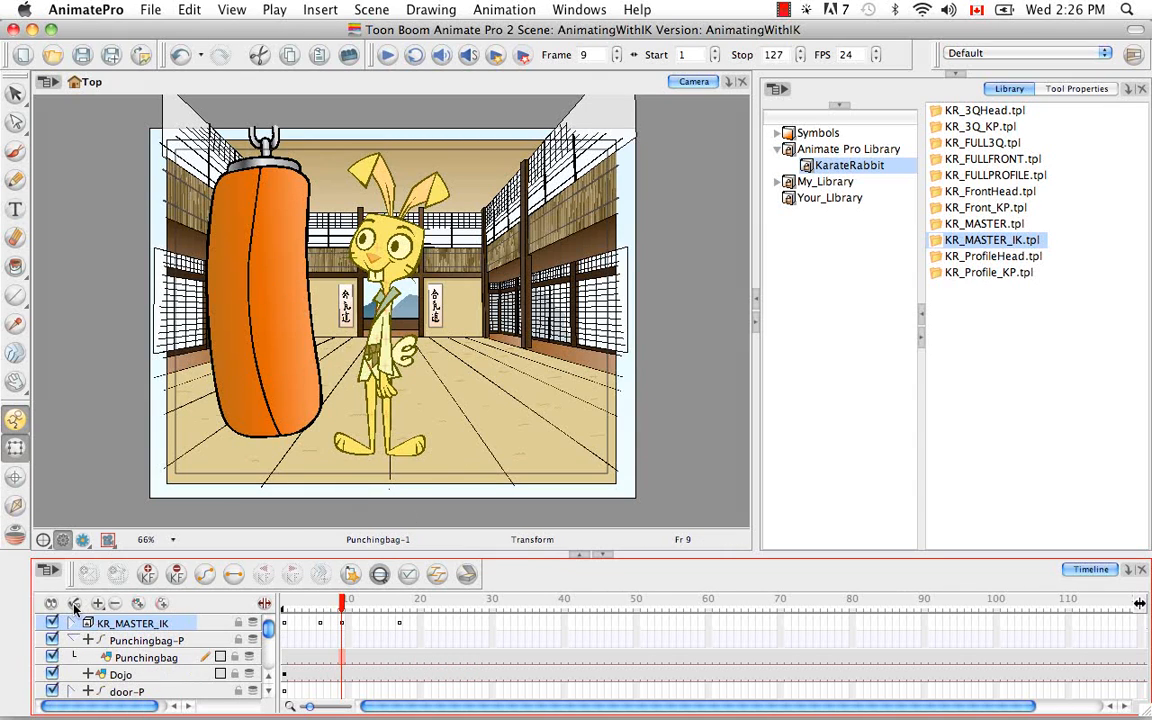
Step: Delete the content of frames 1 to 8 on the collapsed KR_MASTER_IK group and check its sublayers
{"action": "left_click", "coordinate": [337, 624]}
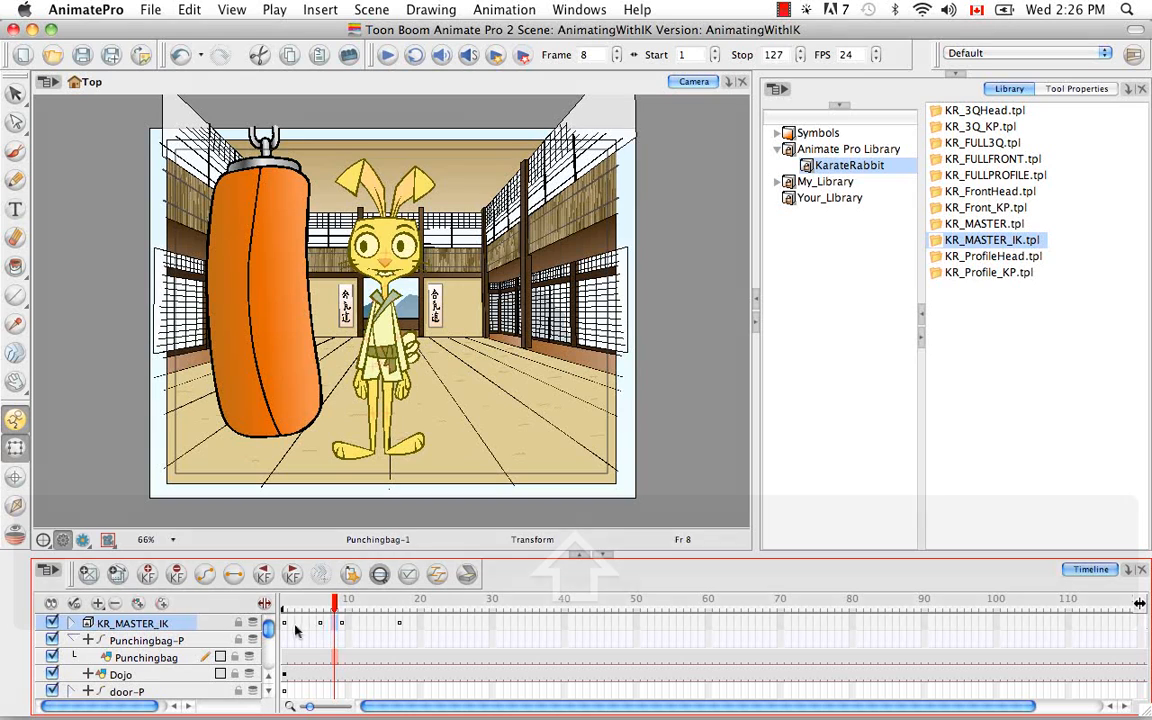
{"action": "left_click", "coordinate": [285, 625], "text": "shift"}
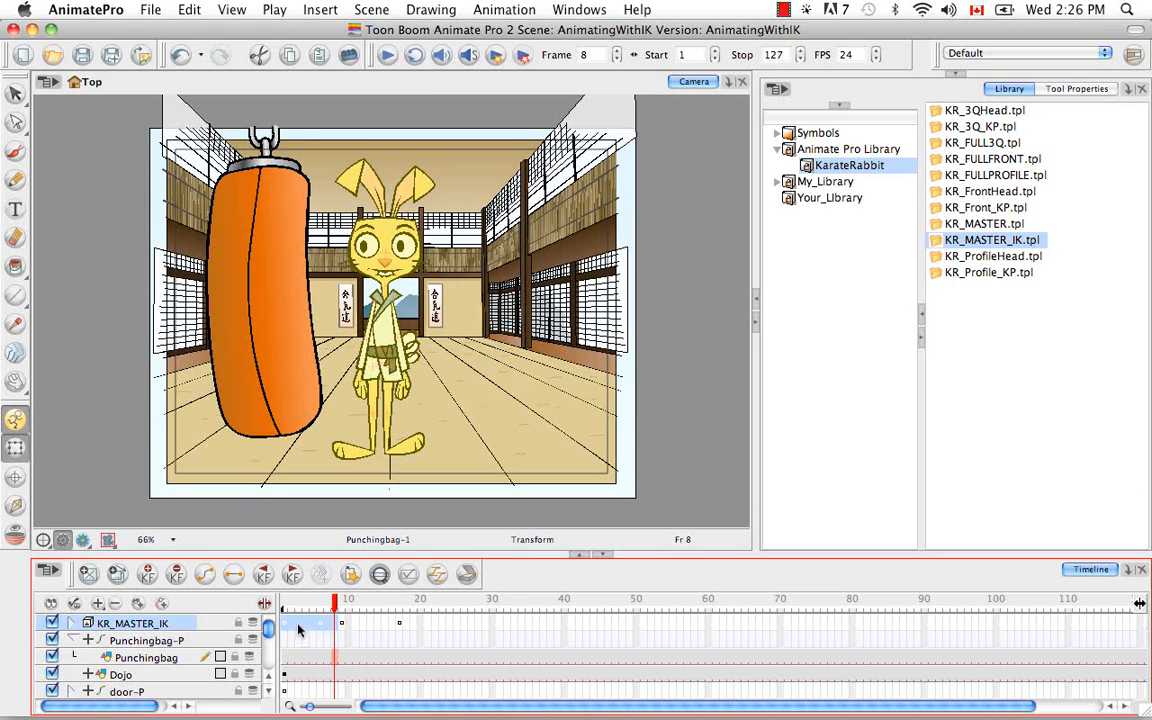
{"action": "key", "text": "BackSpace"}
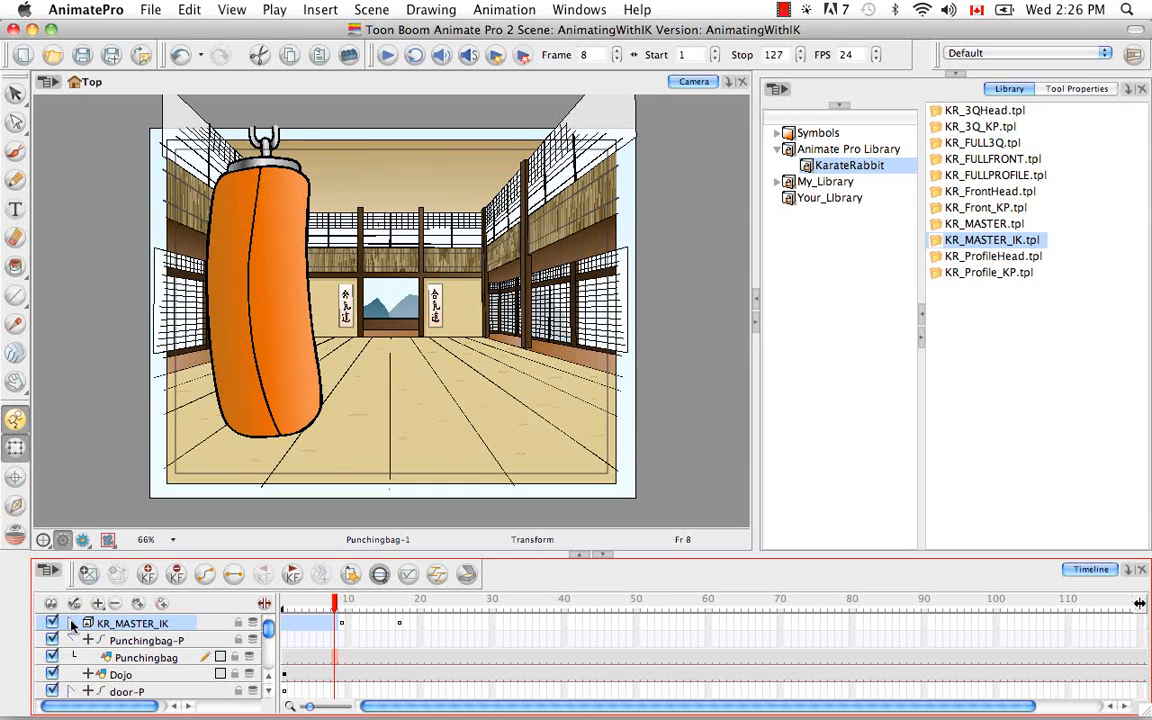
{"action": "left_click", "coordinate": [72, 625]}
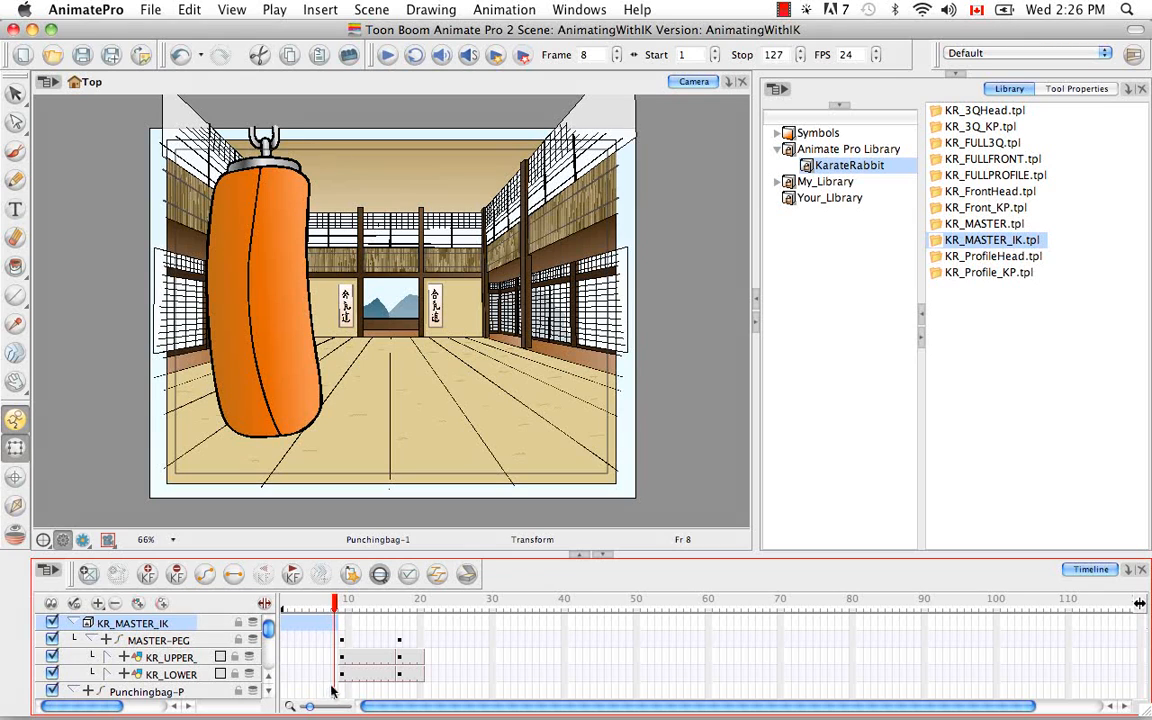
{"action": "left_click", "coordinate": [107, 657]}
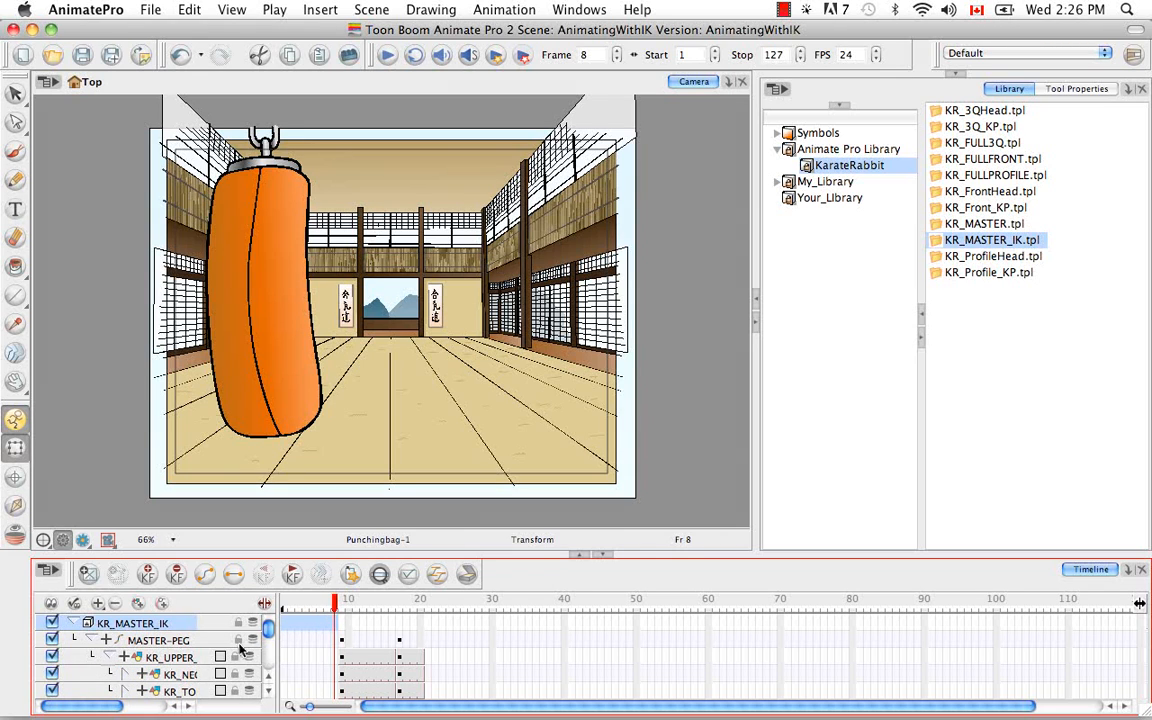
{"action": "mouse_move", "coordinate": [269, 629]}
{"action": "left_mouse_down"}
{"action": "mouse_move", "coordinate": [271, 647]}
{"action": "mouse_move", "coordinate": [266, 618]}
{"action": "left_mouse_up"}
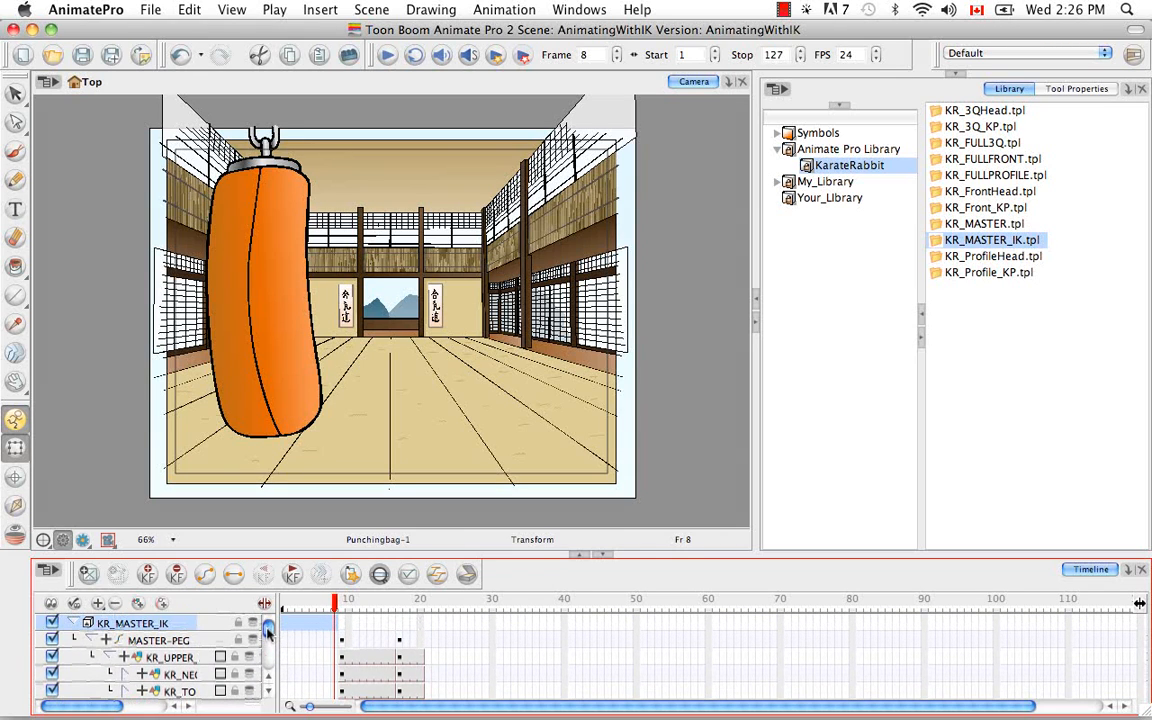
{"action": "left_click", "coordinate": [90, 639]}
{"action": "left_click", "coordinate": [73, 623]}
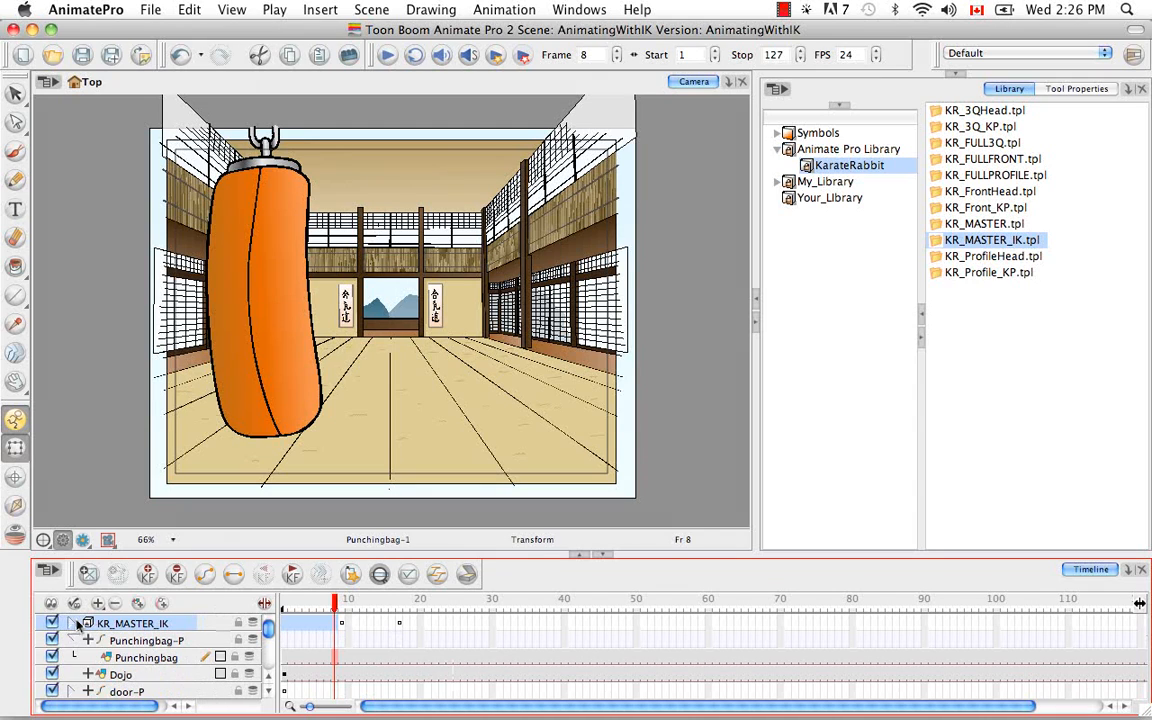
Step: Delete the content of frames 10 to 30 on the KR_MASTER_IK group and check that its sublayers keep only frame 9
{"action": "left_click", "coordinate": [348, 624]}
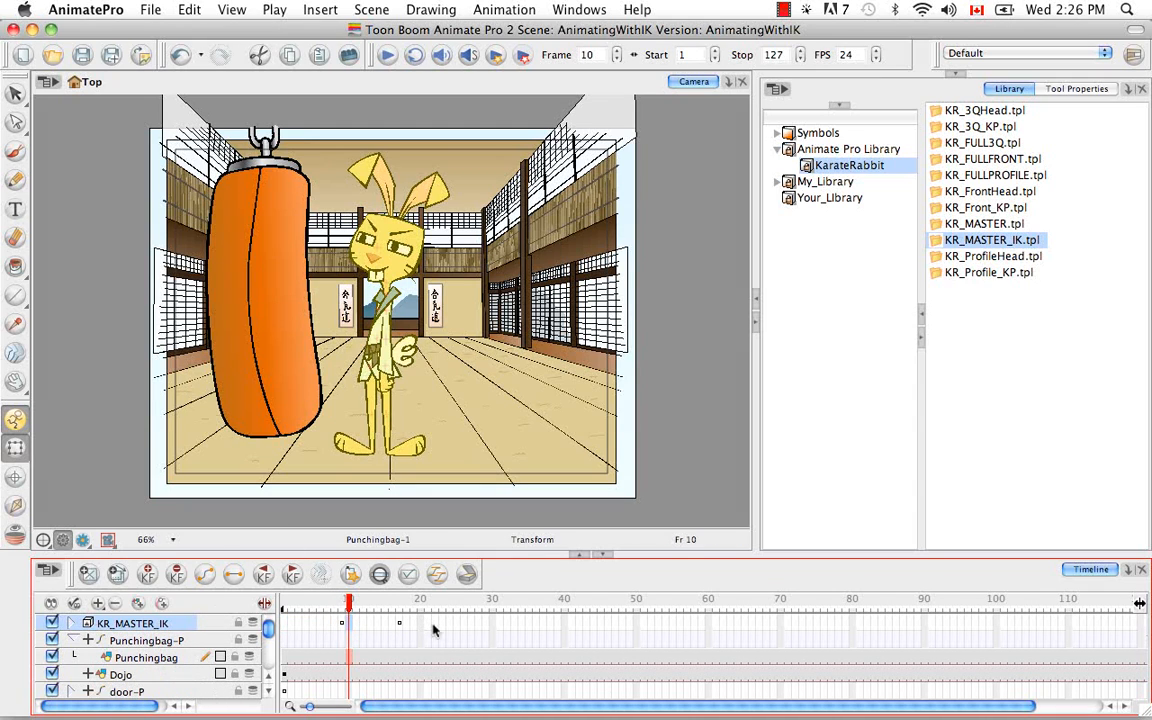
{"action": "left_click", "coordinate": [494, 623], "text": "shift"}
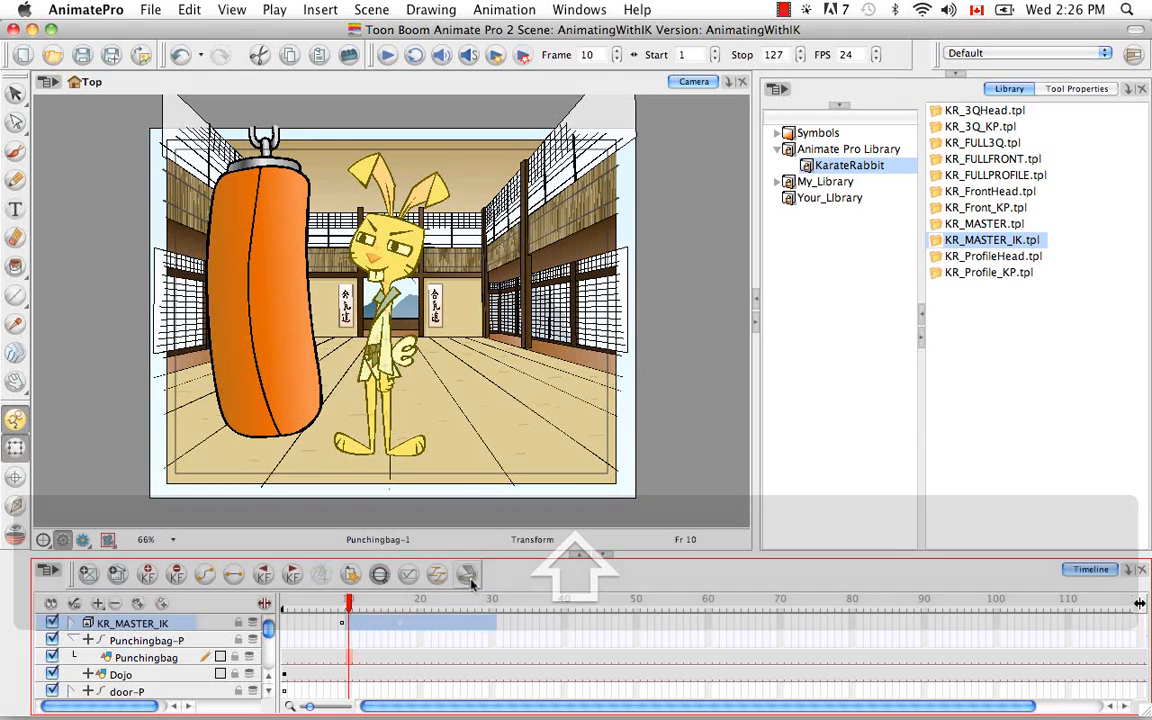
{"action": "key", "text": "BackSpace"}
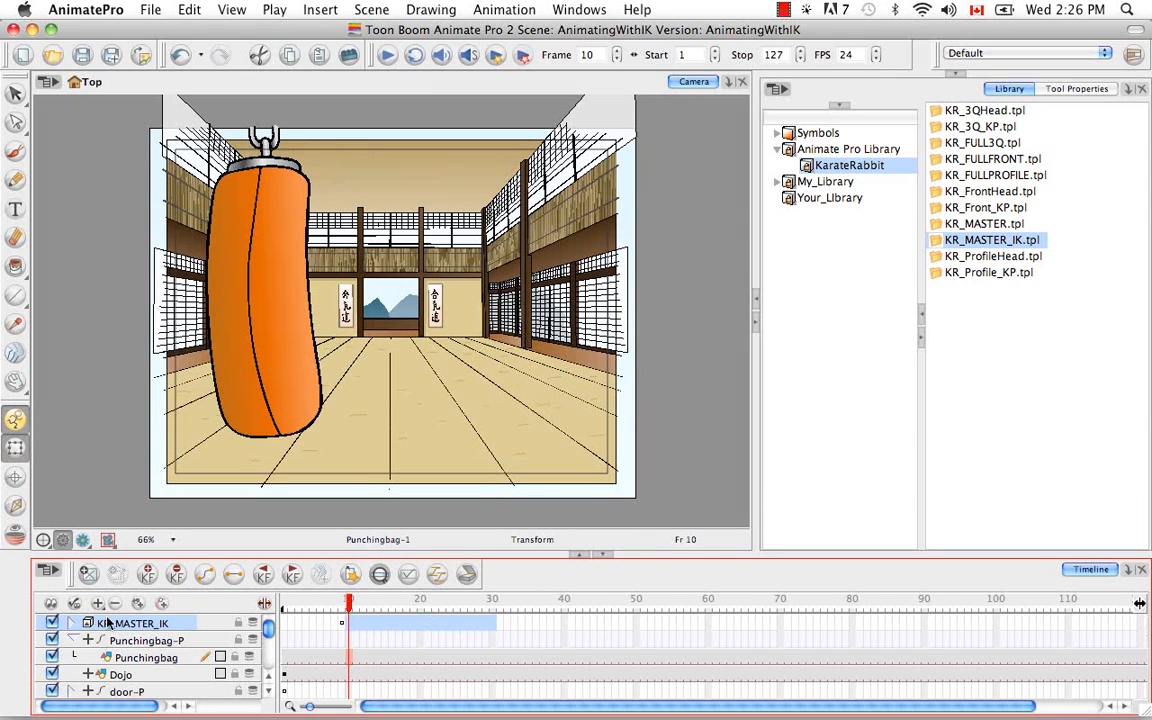
{"action": "left_click", "coordinate": [72, 623]}
{"action": "left_click", "coordinate": [90, 641]}
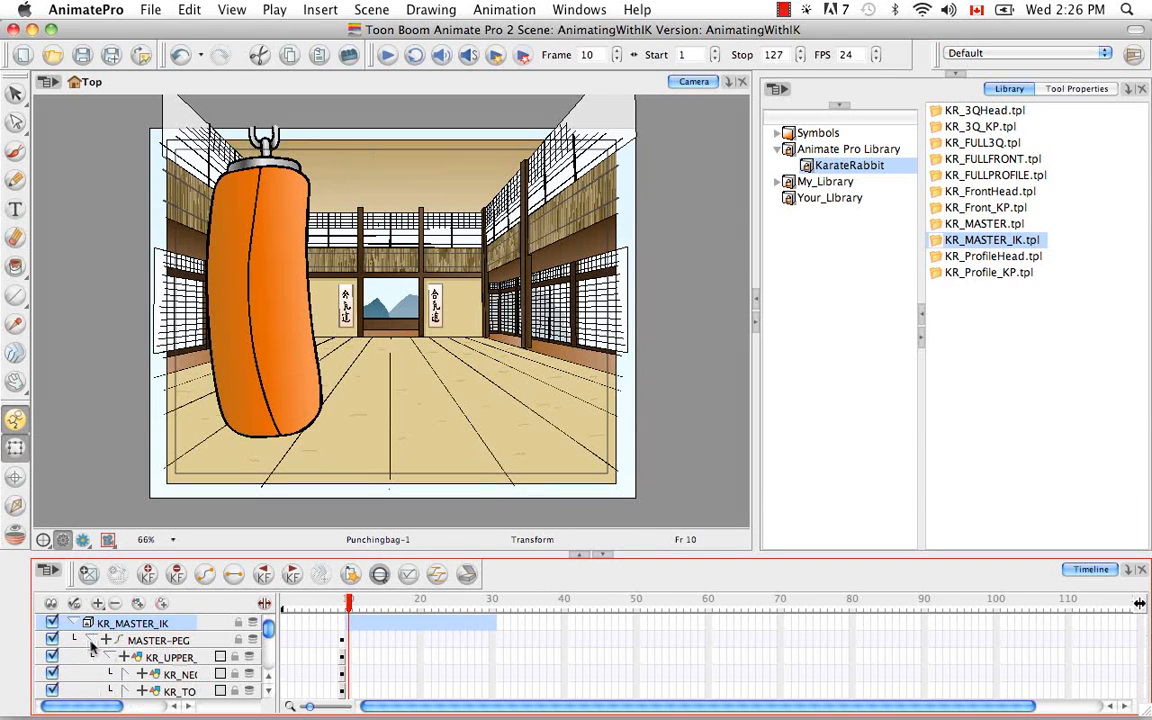
{"action": "mouse_move", "coordinate": [267, 627]}
{"action": "left_mouse_down"}
{"action": "mouse_move", "coordinate": [271, 648]}
{"action": "mouse_move", "coordinate": [268, 626]}
{"action": "left_mouse_up"}
{"action": "left_click", "coordinate": [92, 640]}
{"action": "left_click", "coordinate": [73, 623]}
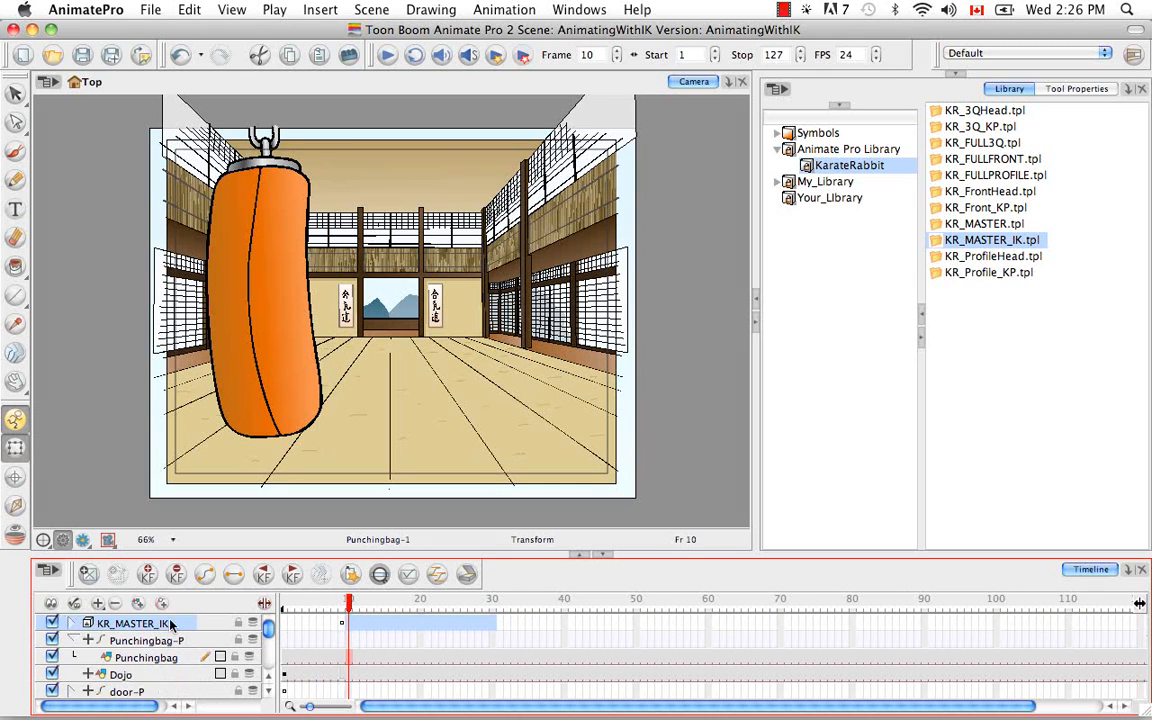
Step: Move the remaining KR_MASTER_IK pose from frame 9 to frame 1
{"action": "left_click", "coordinate": [339, 631]}
{"action": "left_click_drag", "start_coordinate": [342, 626], "coordinate": [287, 626]}
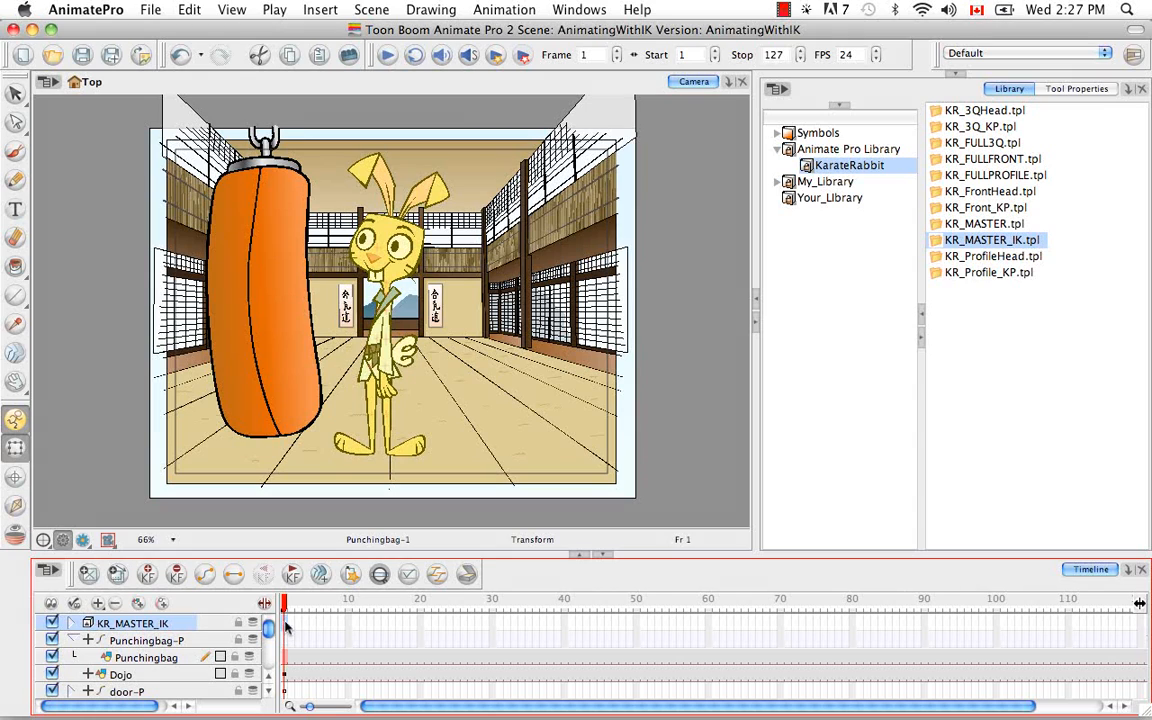
{"action": "left_click_drag", "start_coordinate": [287, 604], "coordinate": [283, 605]}
Step: Extend the exposure of the KR_MASTER_IK group to frame 60 and return to frame 1
{"action": "left_click", "coordinate": [706, 624]}
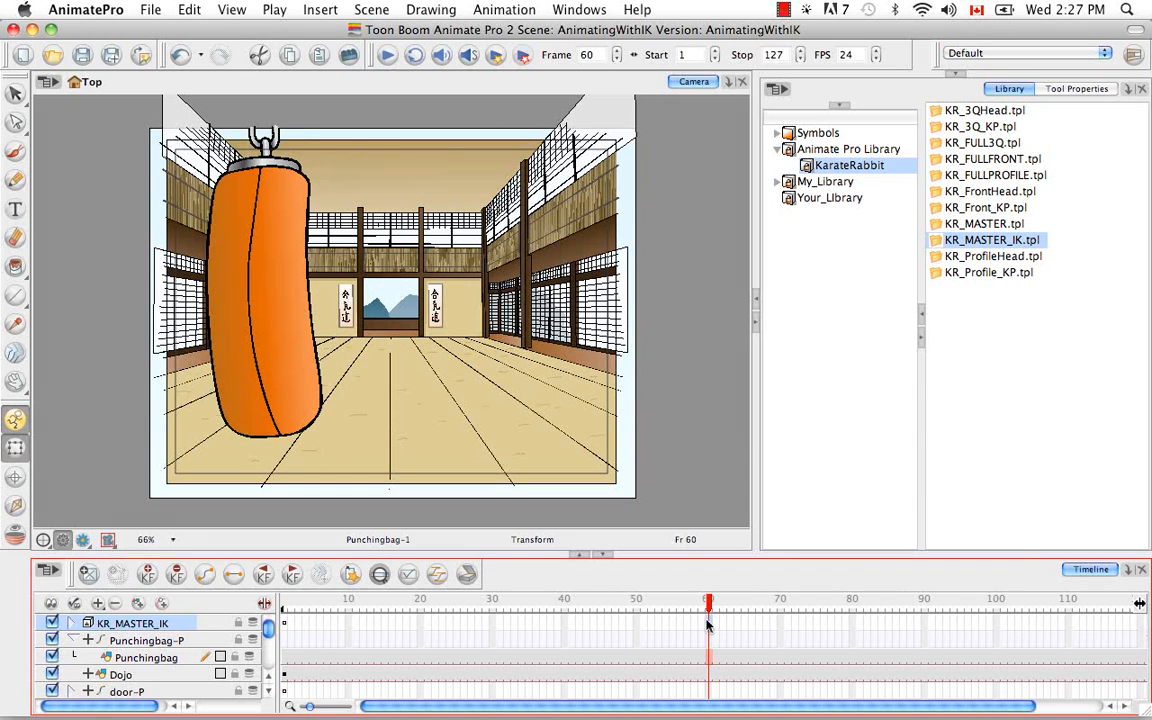
{"action": "right_click", "coordinate": [707, 625]}
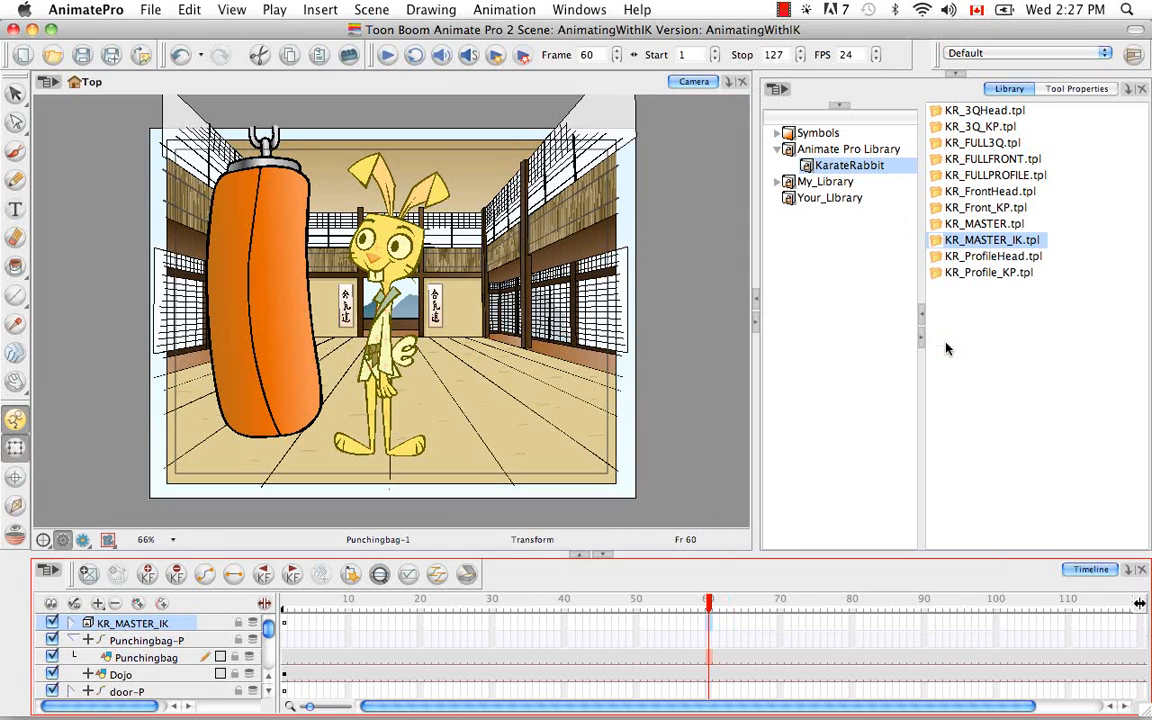
{"action": "left_click_drag", "start_coordinate": [729, 604], "coordinate": [360, 575]}
{"action": "left_click", "coordinate": [360, 575]}
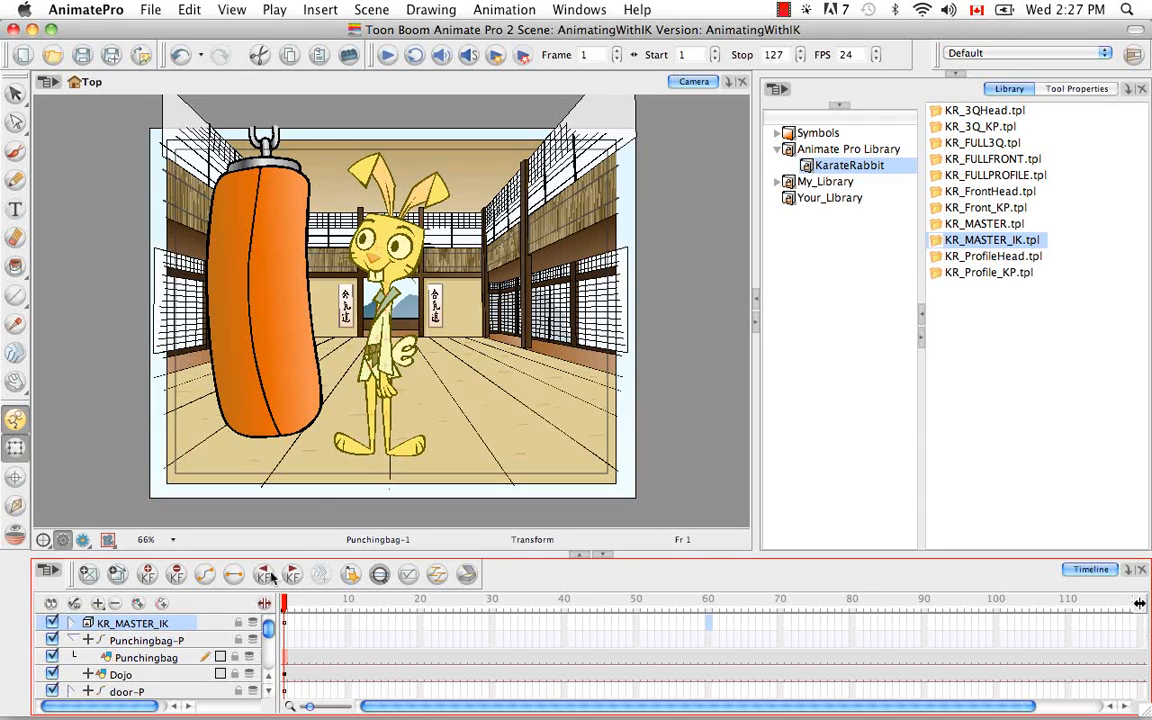
Step: With Animate mode turned off, scale the rabbit down proportionally through its MASTER-PEG layer and shift it slightly away from the punching bag
{"action": "left_click", "coordinate": [16, 420]}
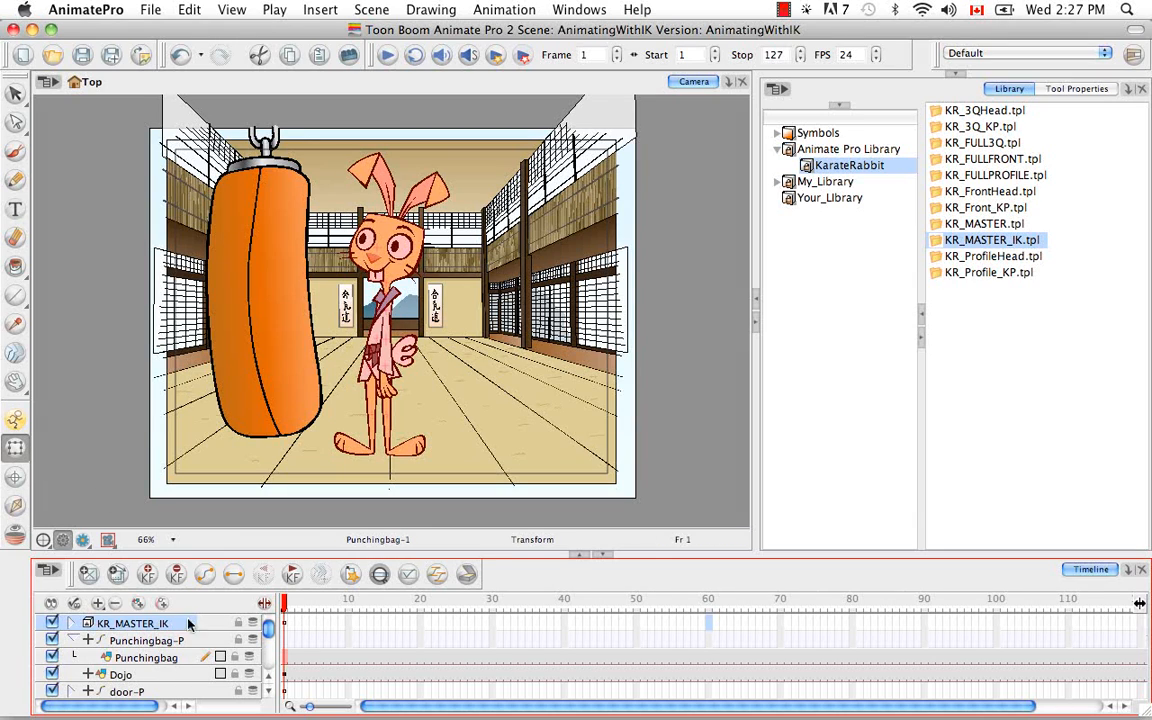
{"action": "left_click", "coordinate": [75, 622]}
{"action": "left_click", "coordinate": [91, 640]}
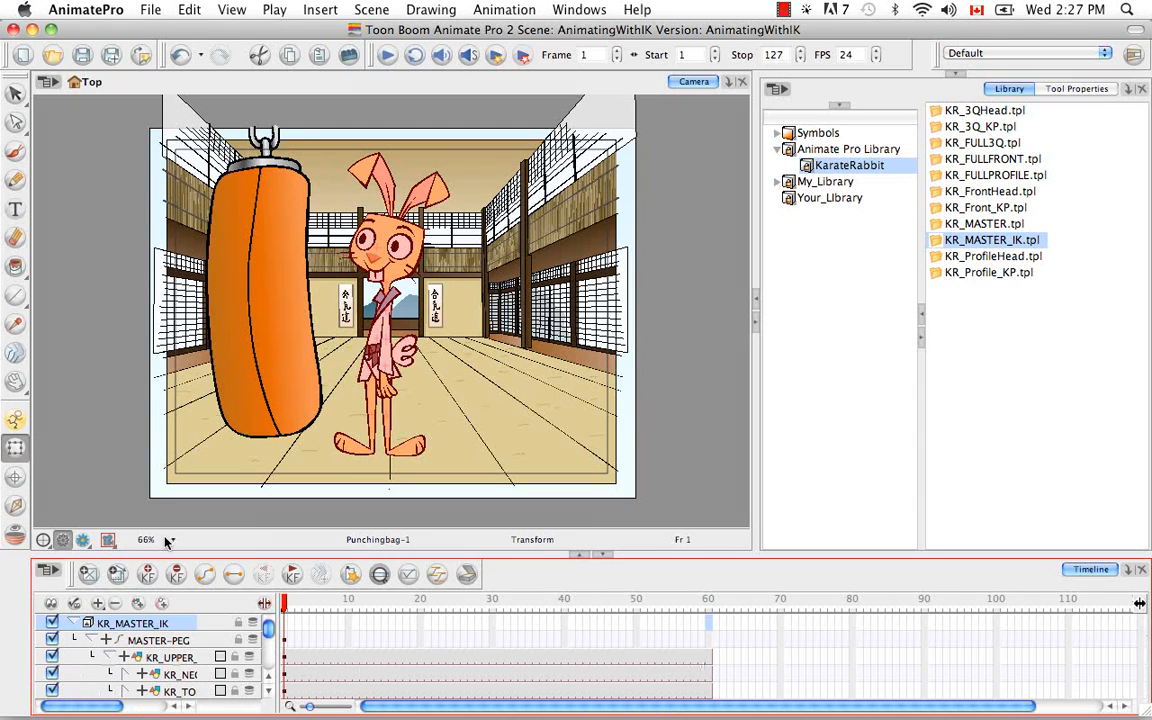
{"action": "left_click", "coordinate": [91, 640]}
{"action": "left_click", "coordinate": [140, 640]}
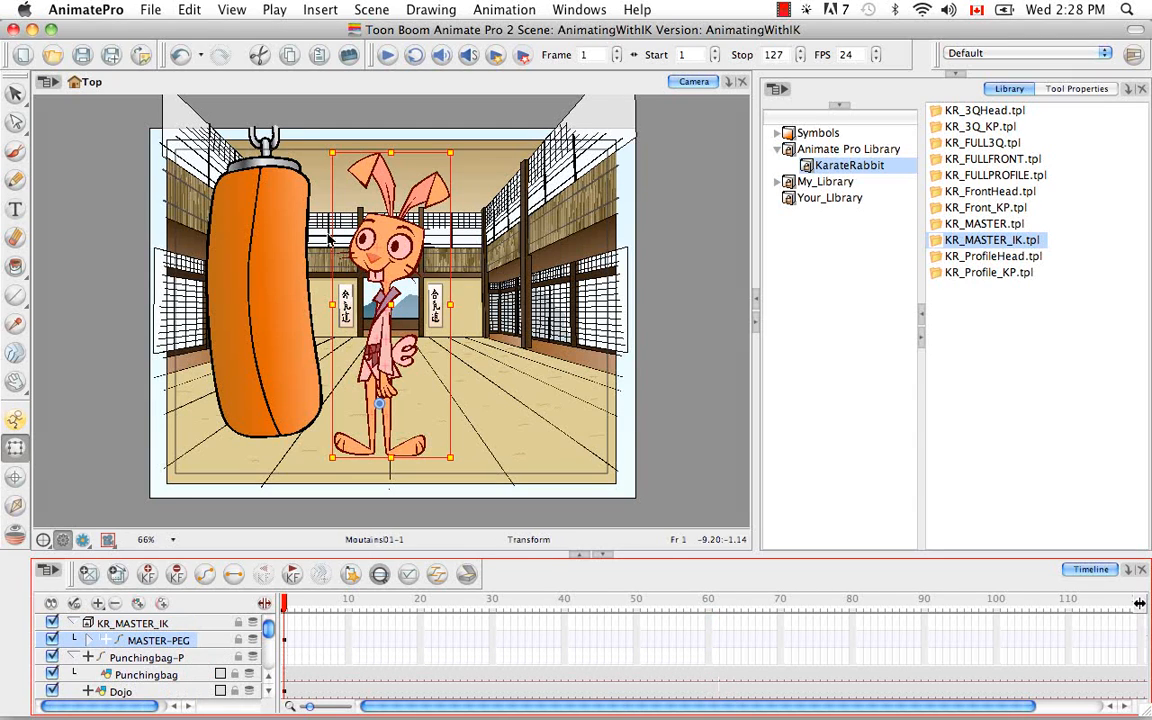
{"action": "left_click", "coordinate": [331, 148]}
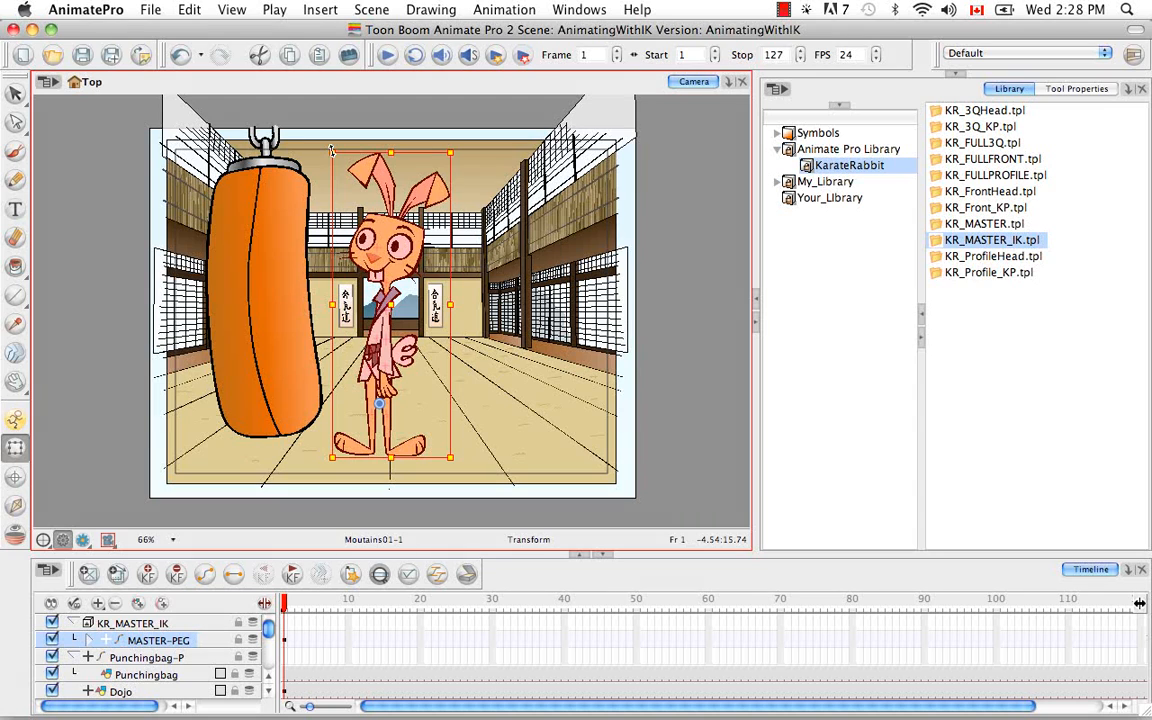
{"action": "left_click_drag", "start_coordinate": [331, 148], "coordinate": [361, 193]}
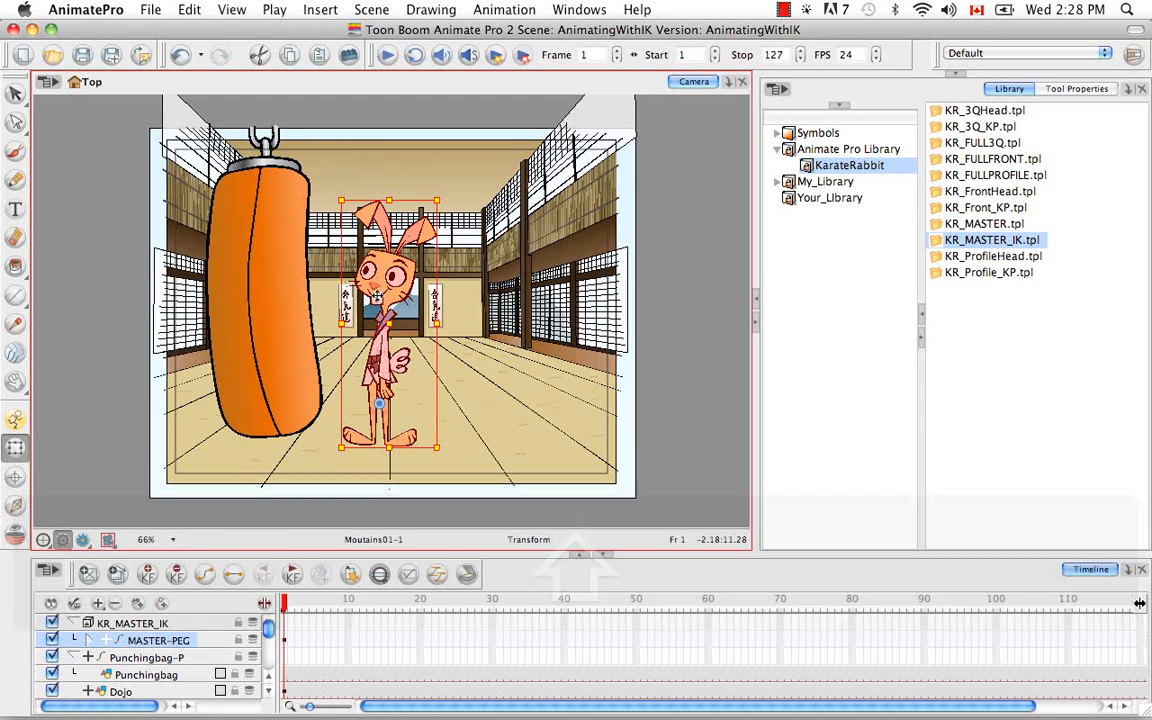
{"action": "left_click_drag", "start_coordinate": [389, 290], "coordinate": [399, 300]}
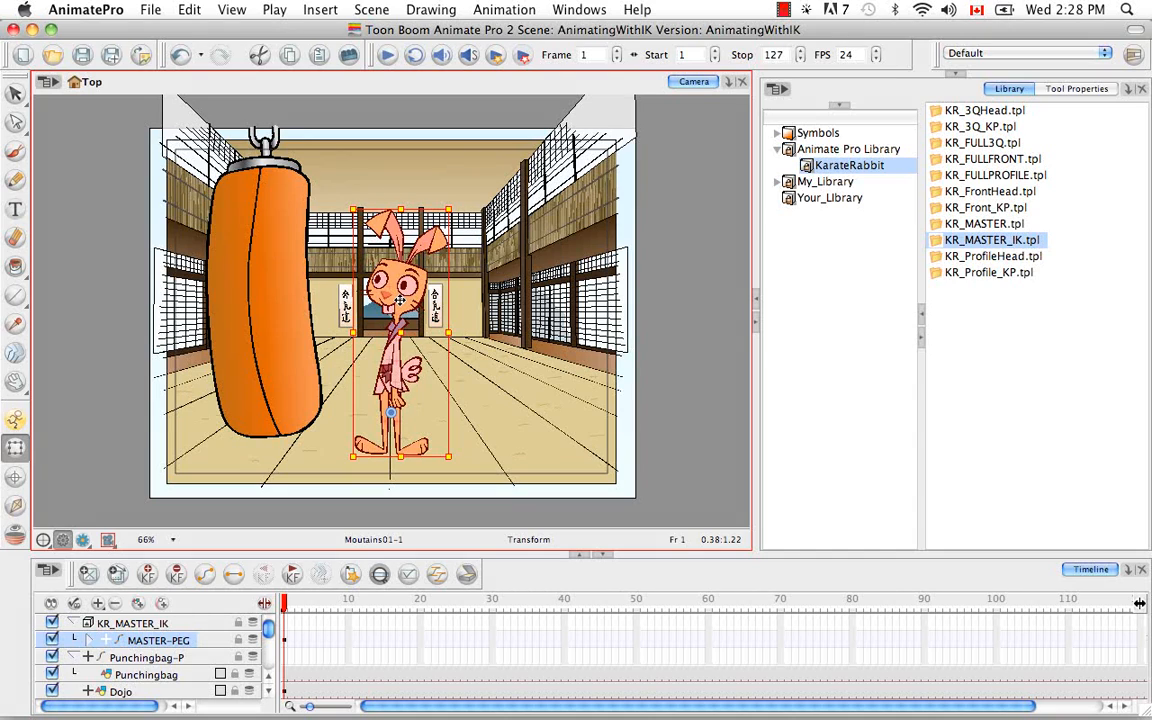
Step: Deselect the rabbit, activate the Inverse Kinematics tool with its properties shown, and select KR_UPPER_BODY-PEG inside MASTER-PEG
{"action": "left_click", "coordinate": [347, 520]}
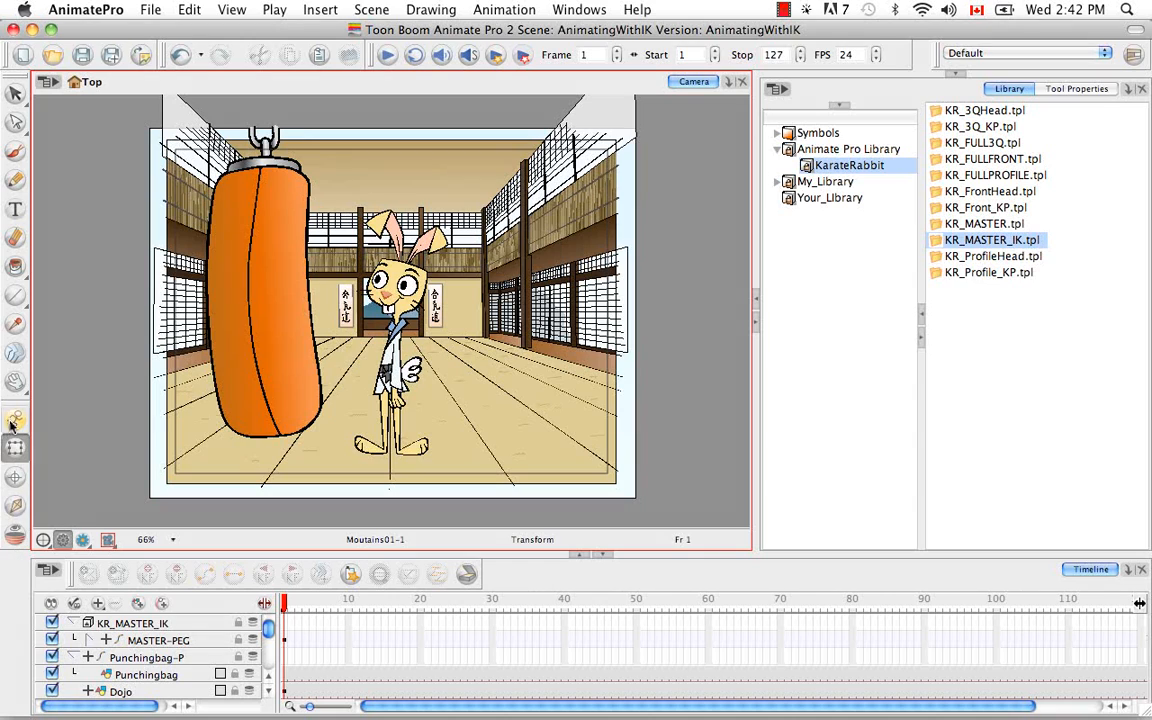
{"action": "left_click", "coordinate": [15, 507]}
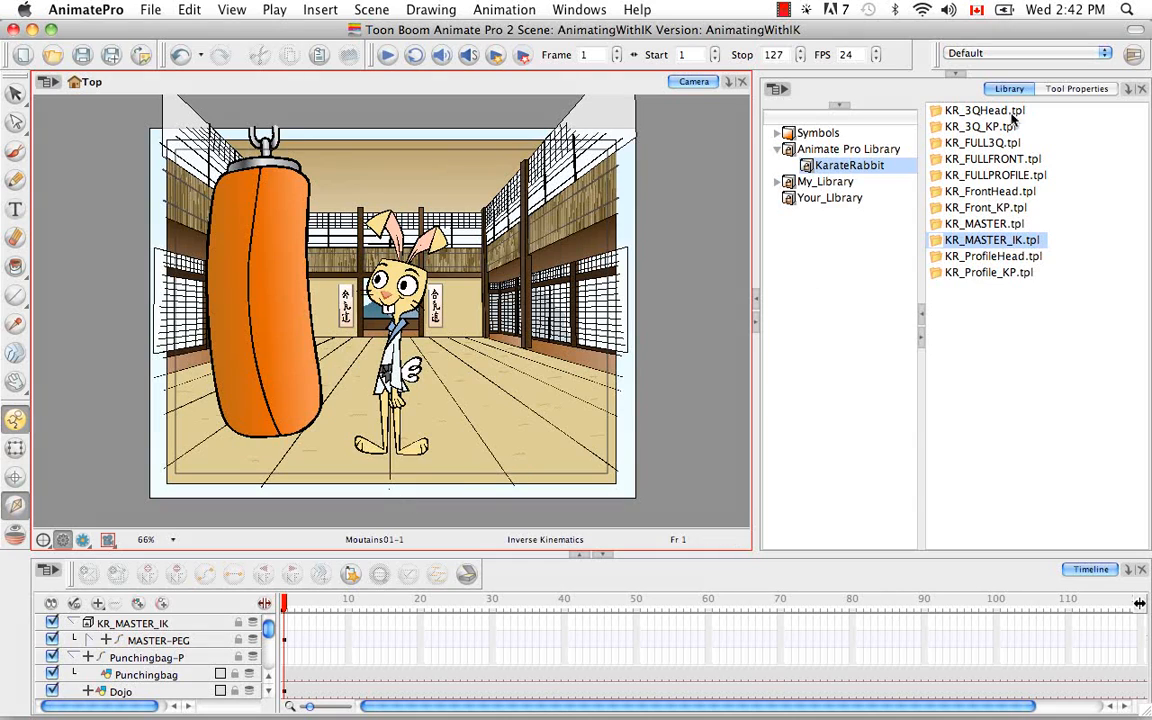
{"action": "left_click", "coordinate": [1074, 89]}
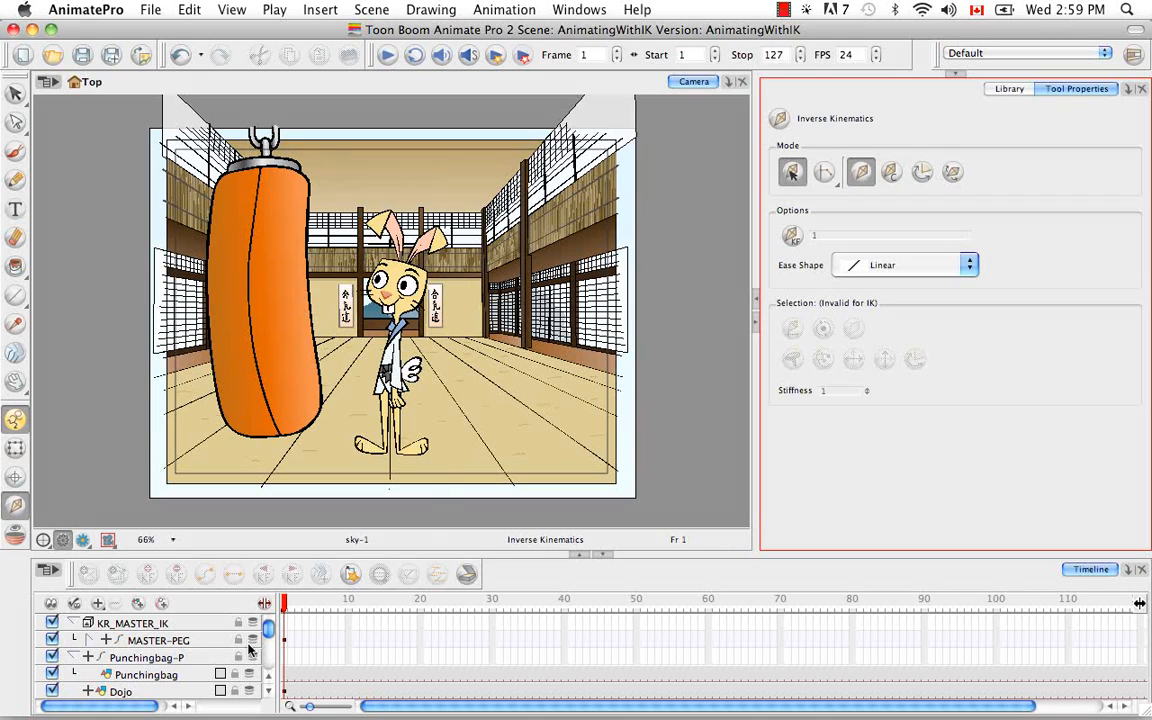
{"action": "left_click", "coordinate": [90, 640]}
{"action": "left_click", "coordinate": [163, 658]}
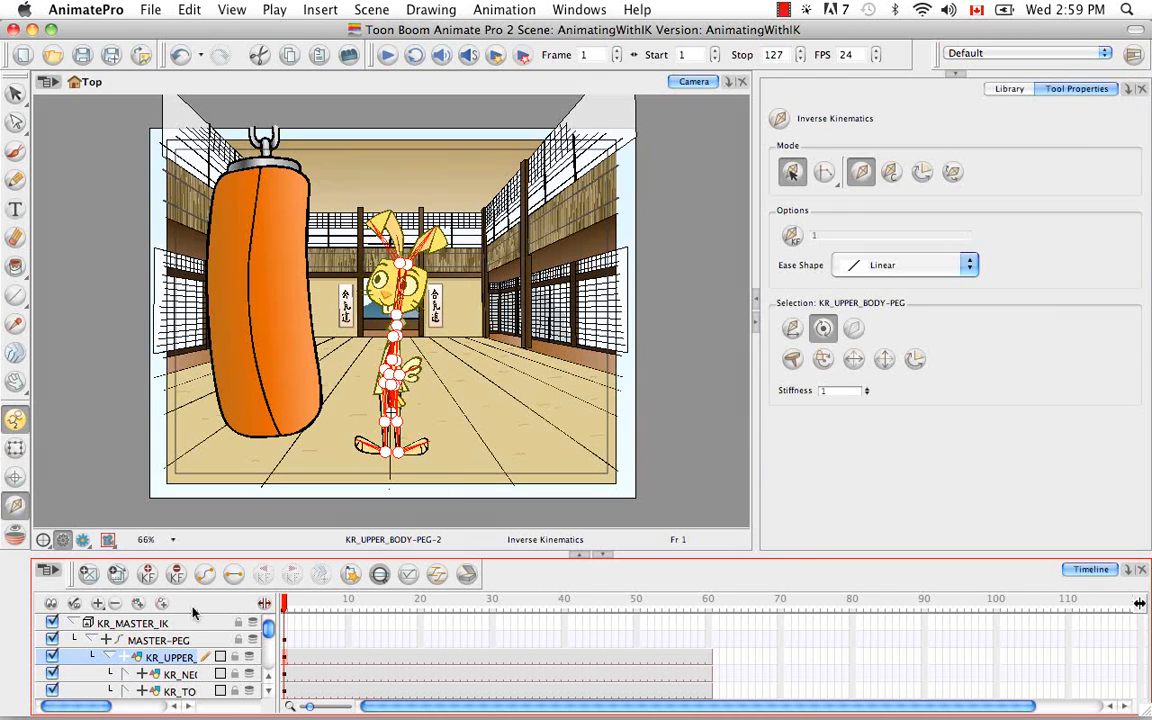
Step: Select the rabbit's kr_01_foot drawing, locate its layer in the timeline, and widen the layer list to show full names
{"action": "left_click", "coordinate": [424, 518]}
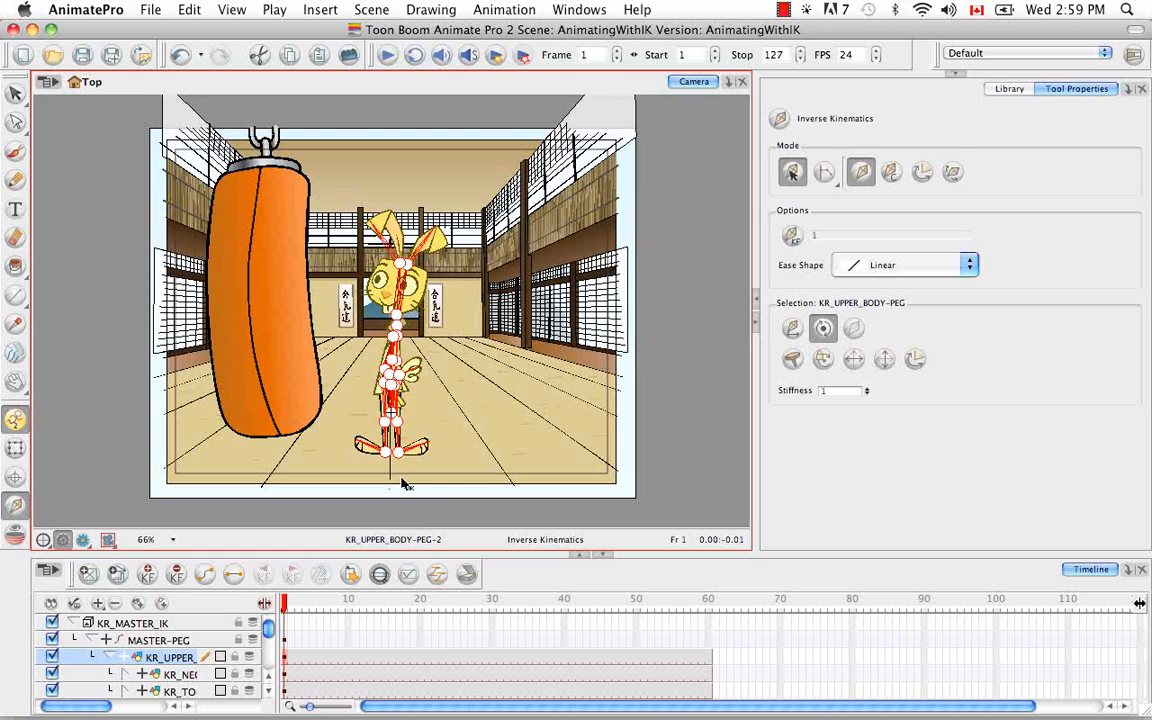
{"action": "key", "text": "super+equal"}
{"action": "key", "text": "super+equal"}
{"action": "key", "text": "space"}
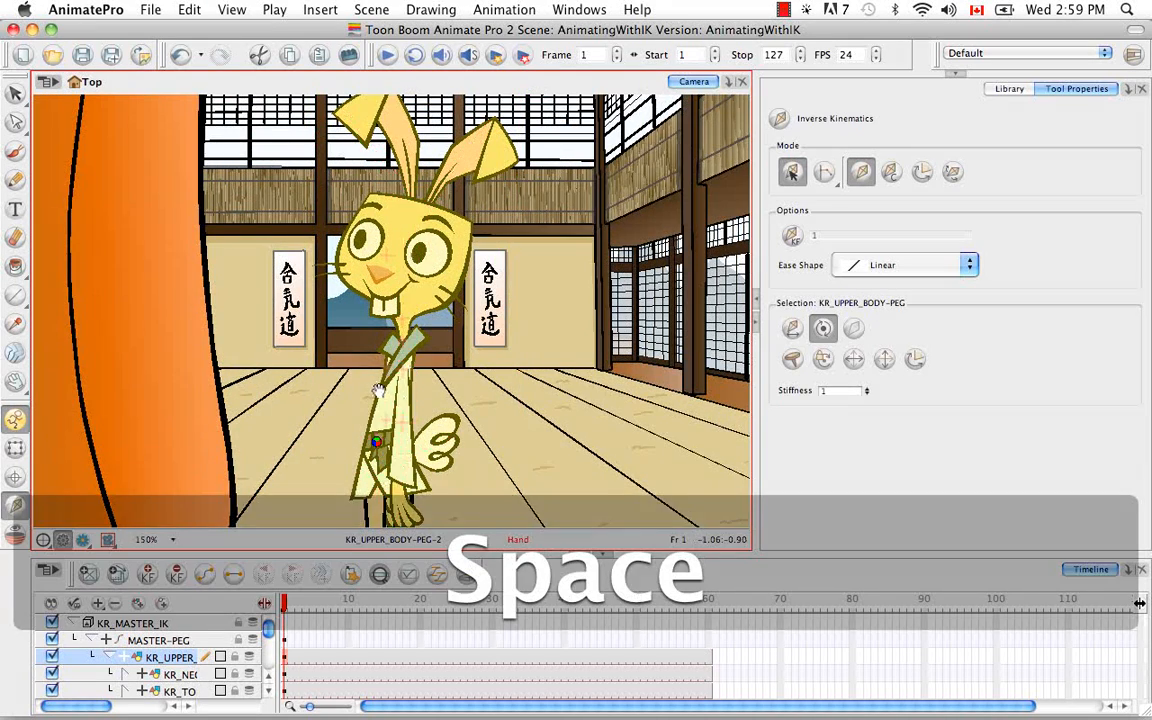
{"action": "left_click_drag", "start_coordinate": [378, 391], "coordinate": [391, 340]}
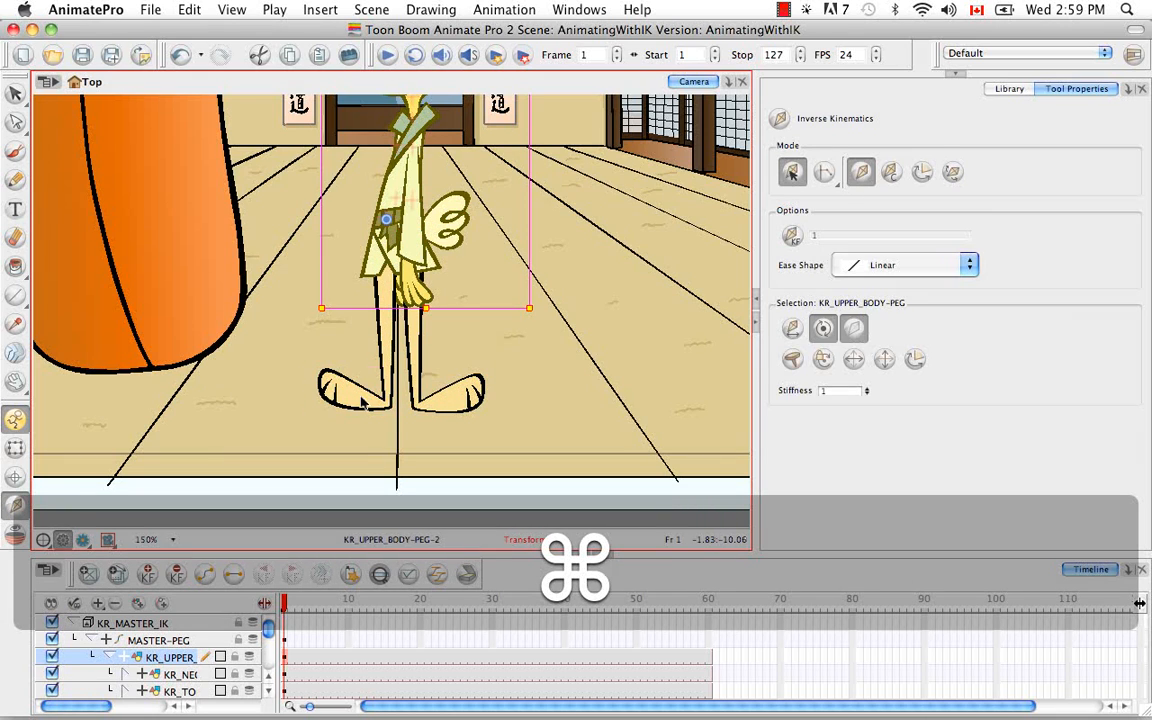
{"action": "left_click", "coordinate": [367, 402], "text": "super"}
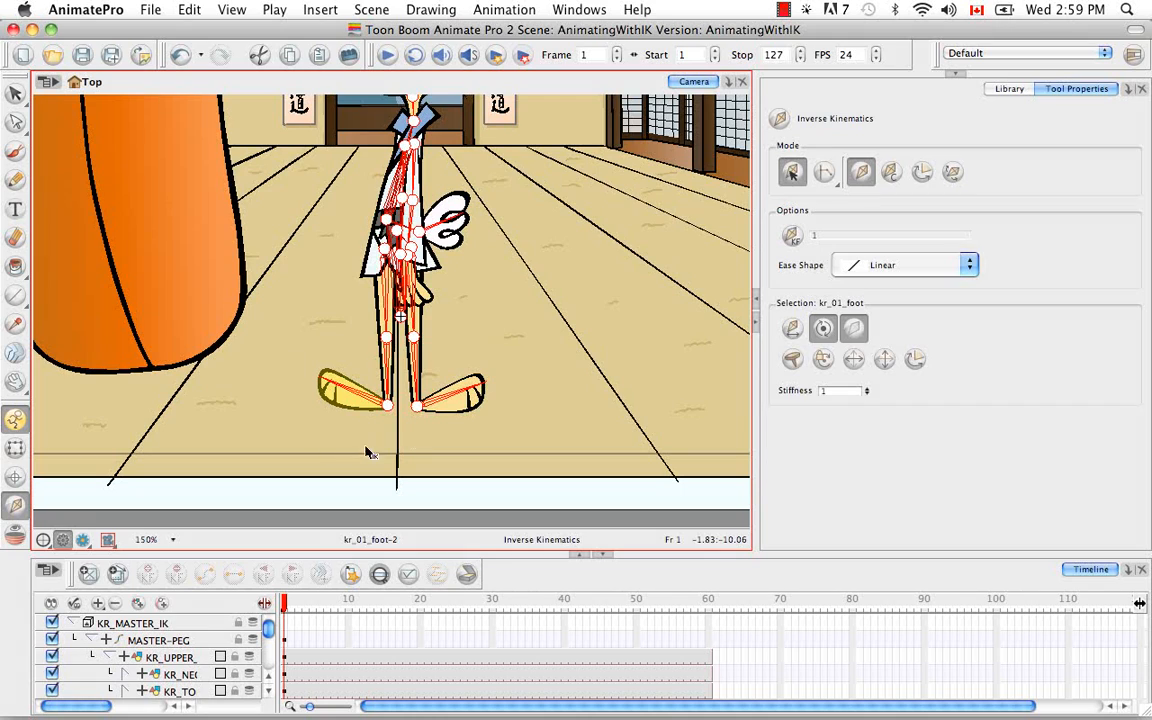
{"action": "left_click", "coordinate": [380, 576]}
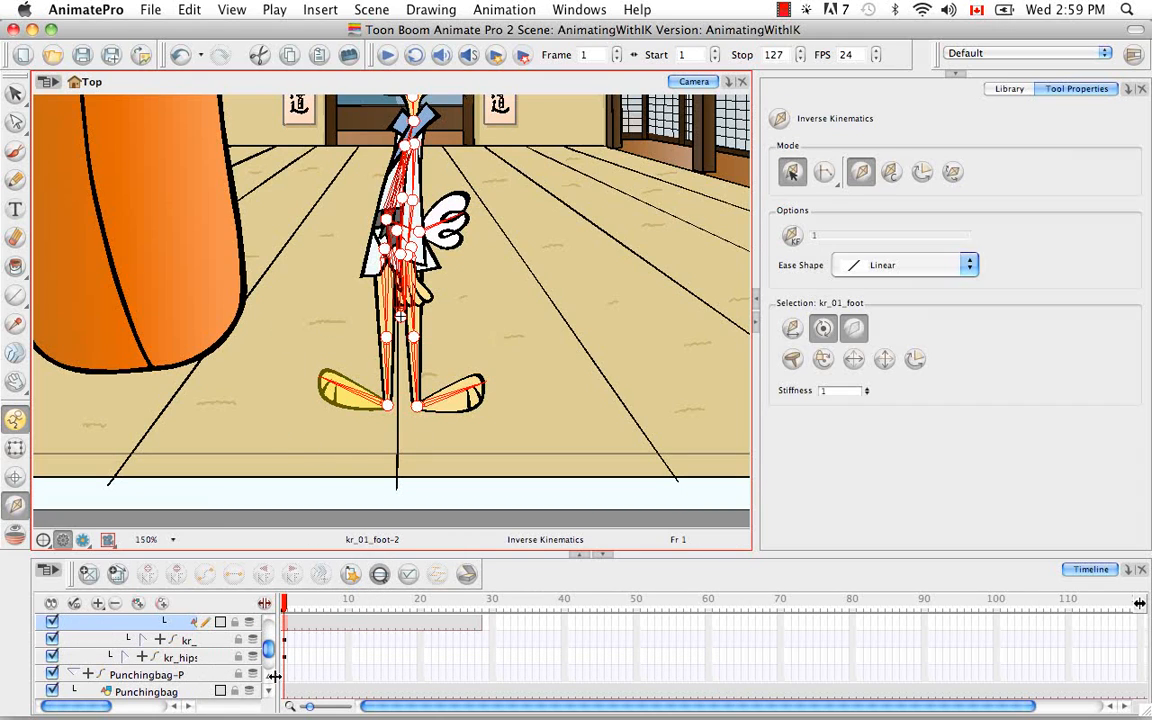
{"action": "left_click_drag", "start_coordinate": [287, 675], "coordinate": [414, 667]}
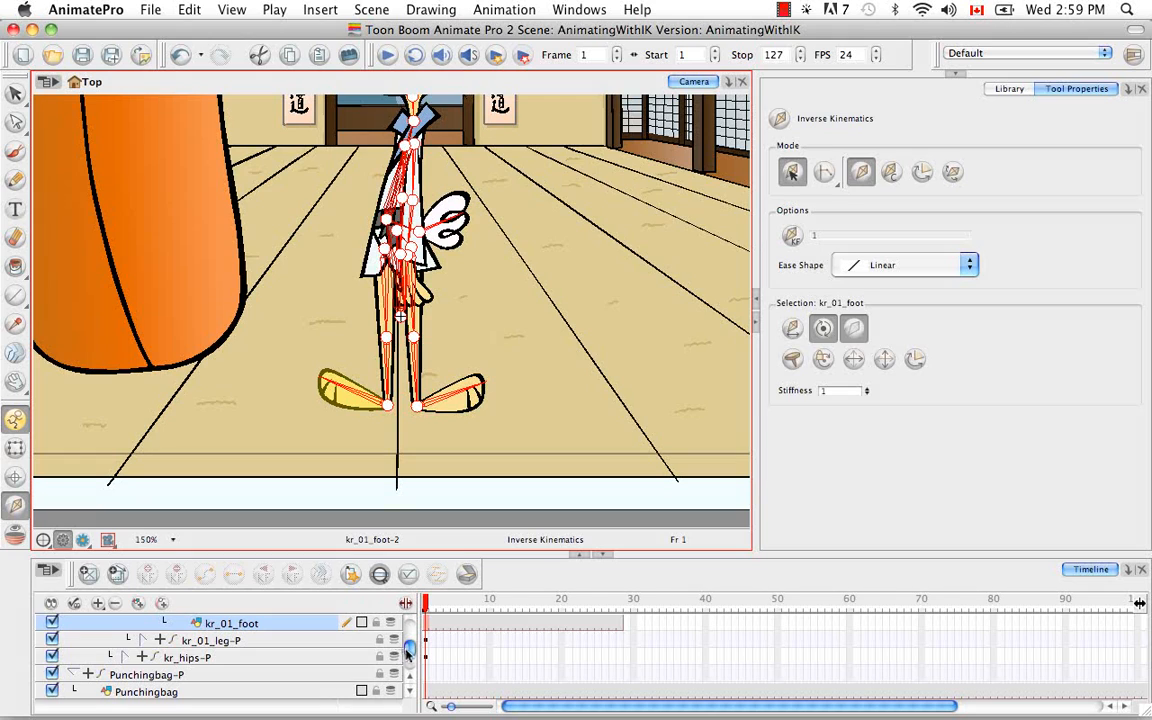
{"action": "scroll", "coordinate": [412, 662], "scroll_direction": "up", "scroll_amount": 2}
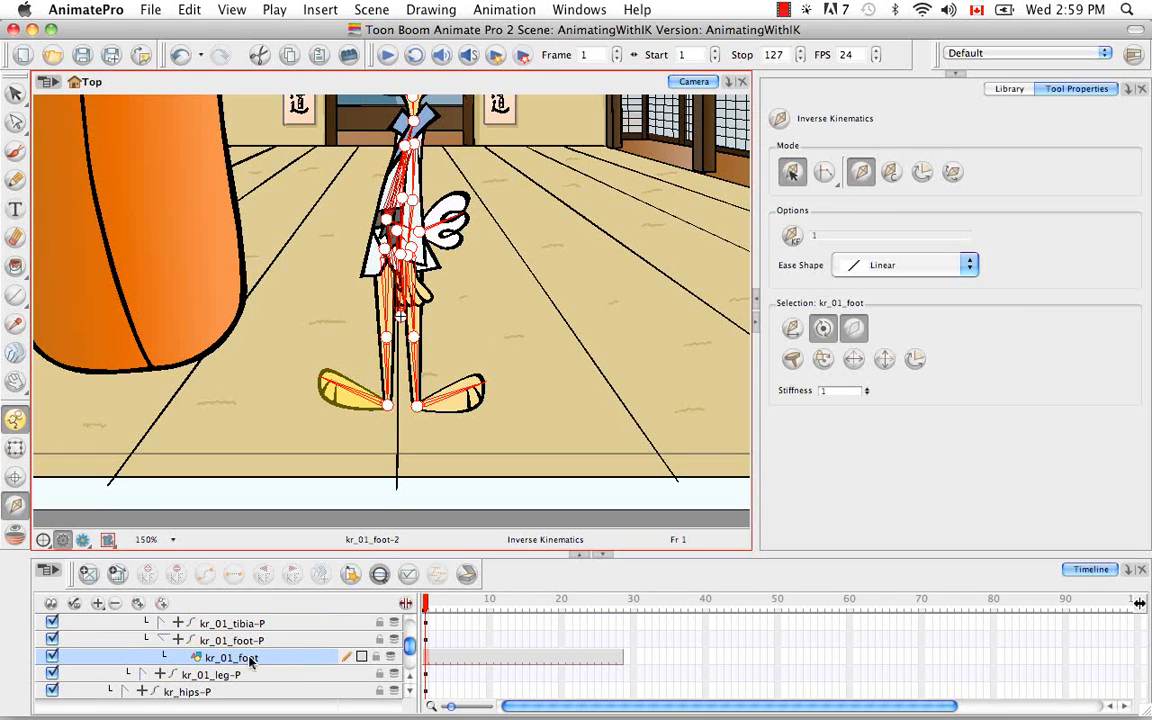
Step: Apply the Nail and Hold Orientation constraints to the kr_01_foot-P peg
{"action": "left_click", "coordinate": [268, 643]}
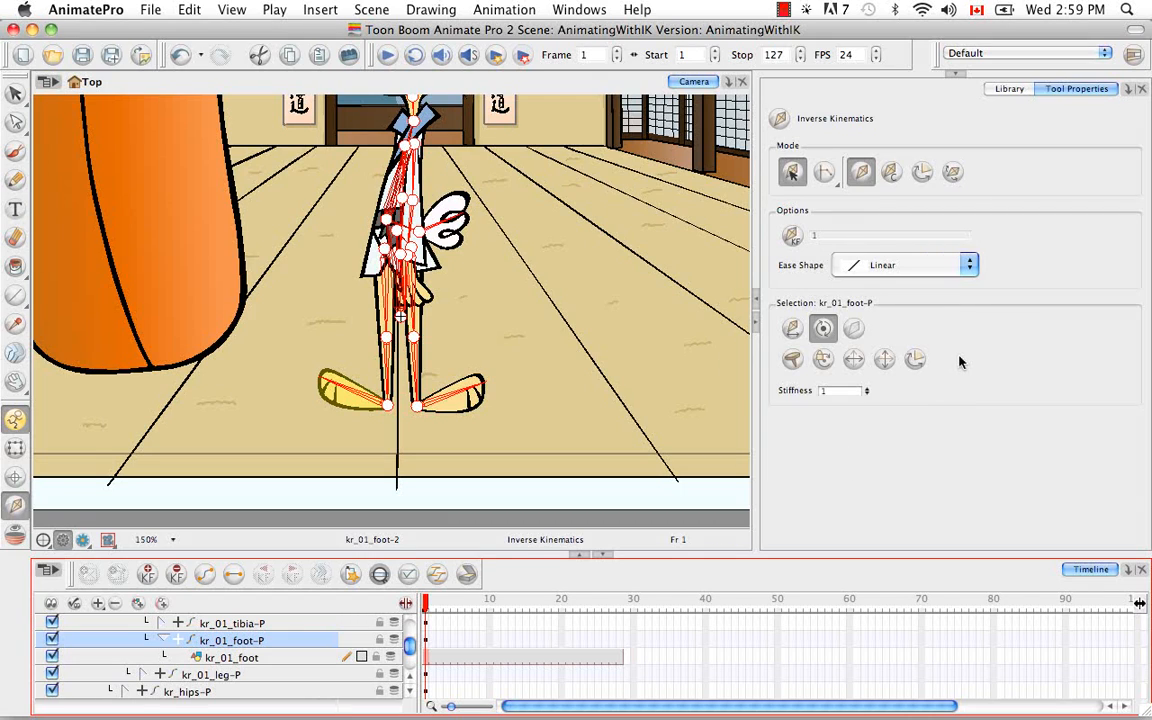
{"action": "left_click", "coordinate": [793, 360]}
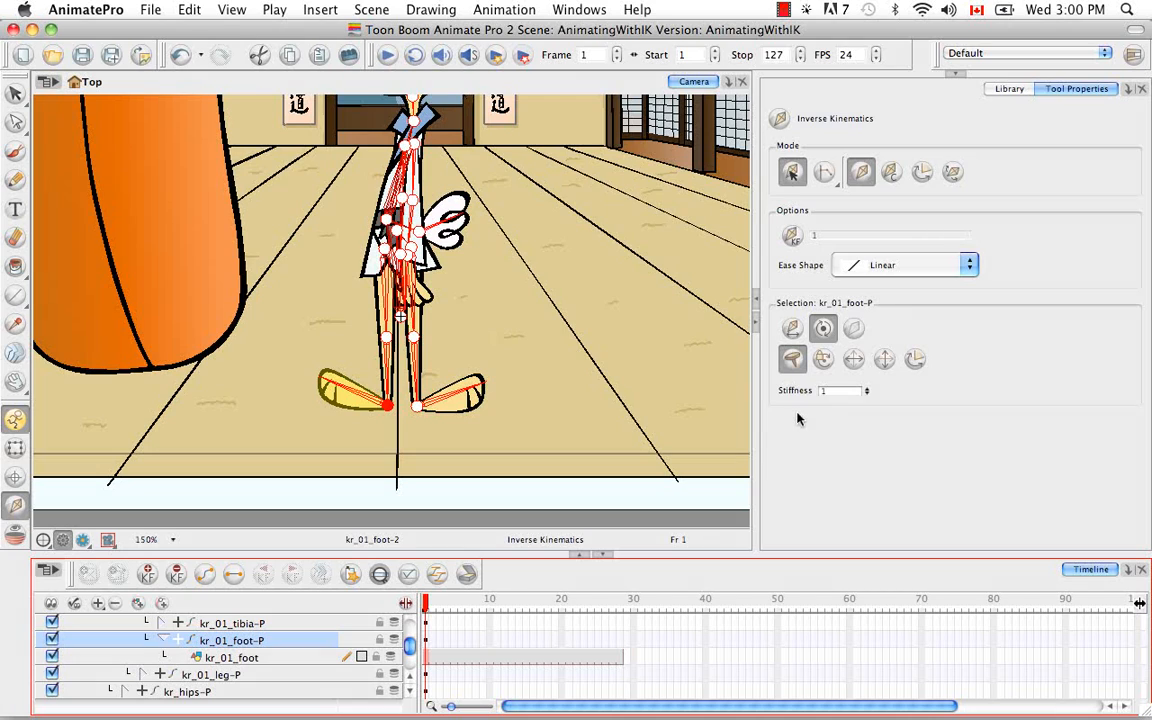
{"action": "left_click", "coordinate": [823, 361]}
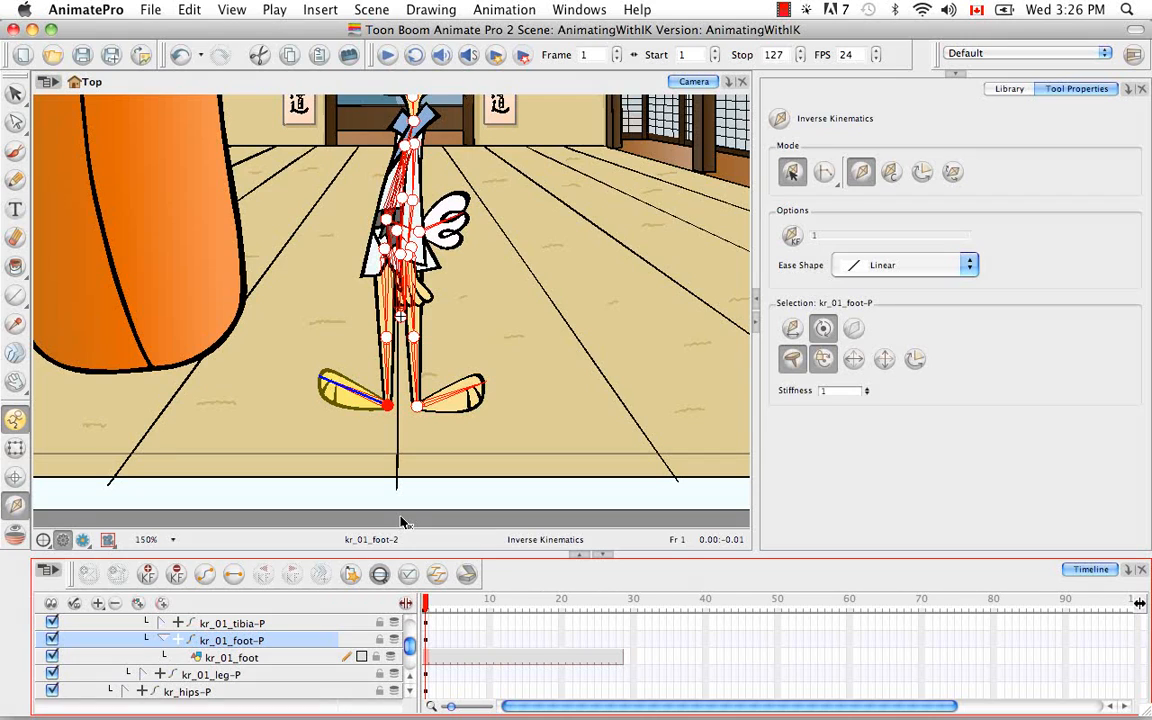
Step: Nail the other foot's ankle joint and turn on Hold Orientation for its kr_02_foot-P peg
{"action": "left_click", "coordinate": [419, 408]}
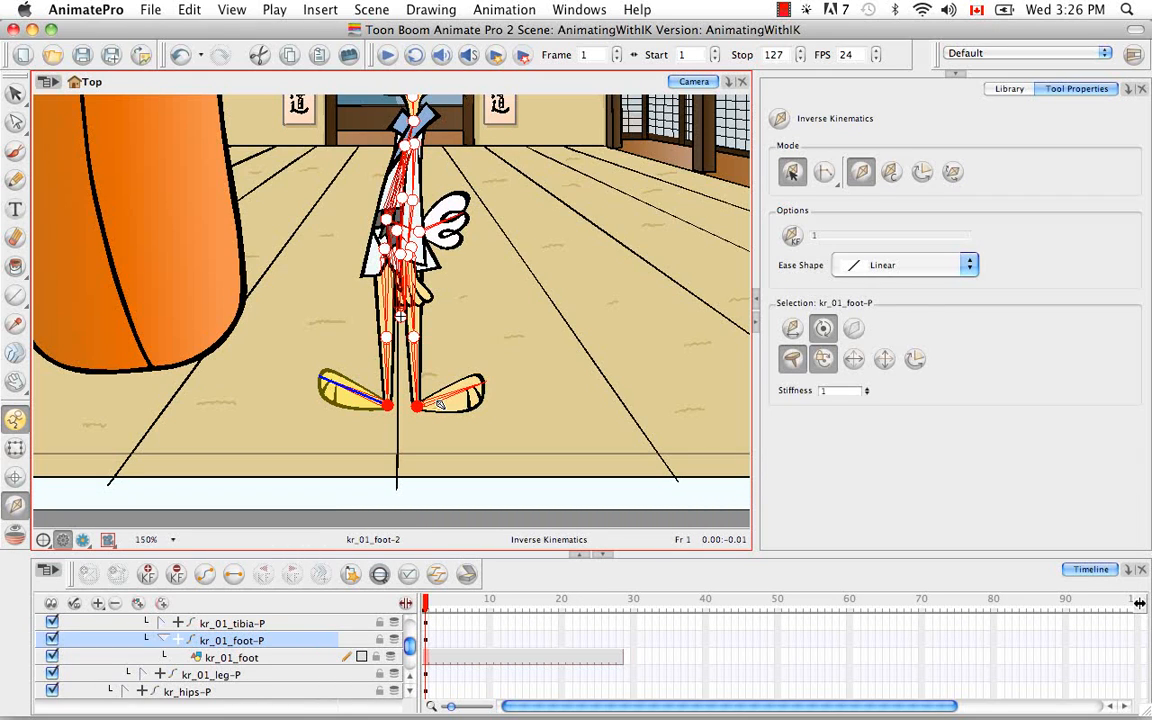
{"action": "left_click", "coordinate": [441, 406], "text": "super"}
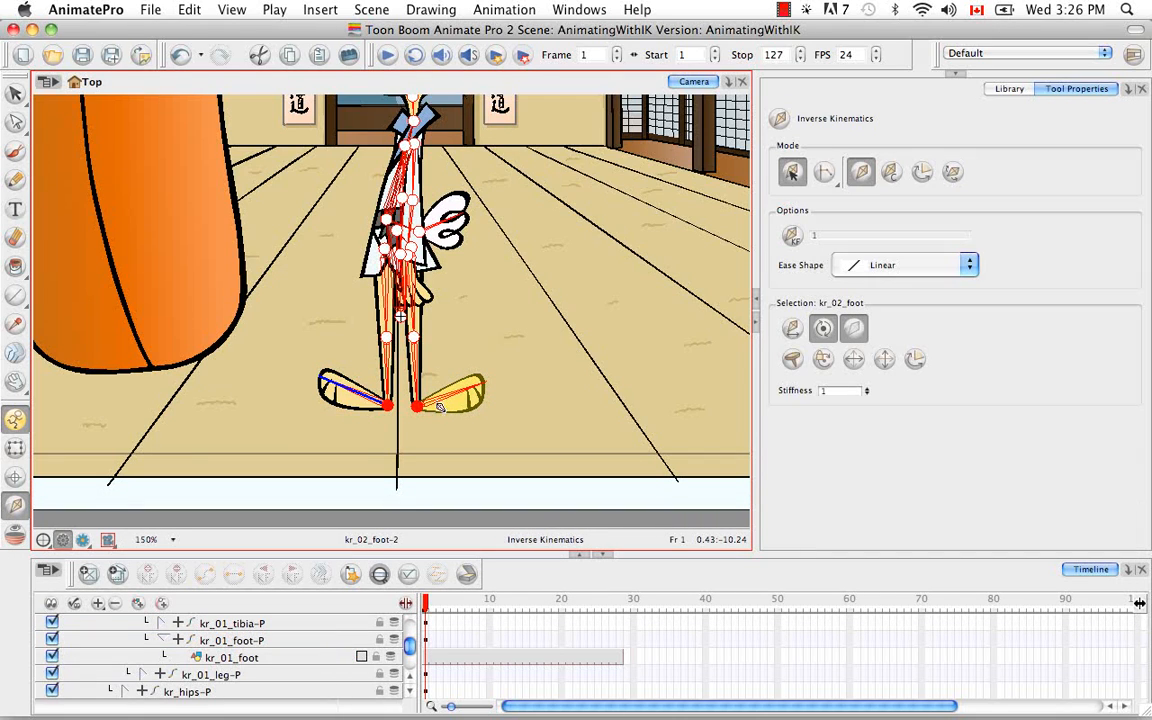
{"action": "left_click", "coordinate": [380, 574]}
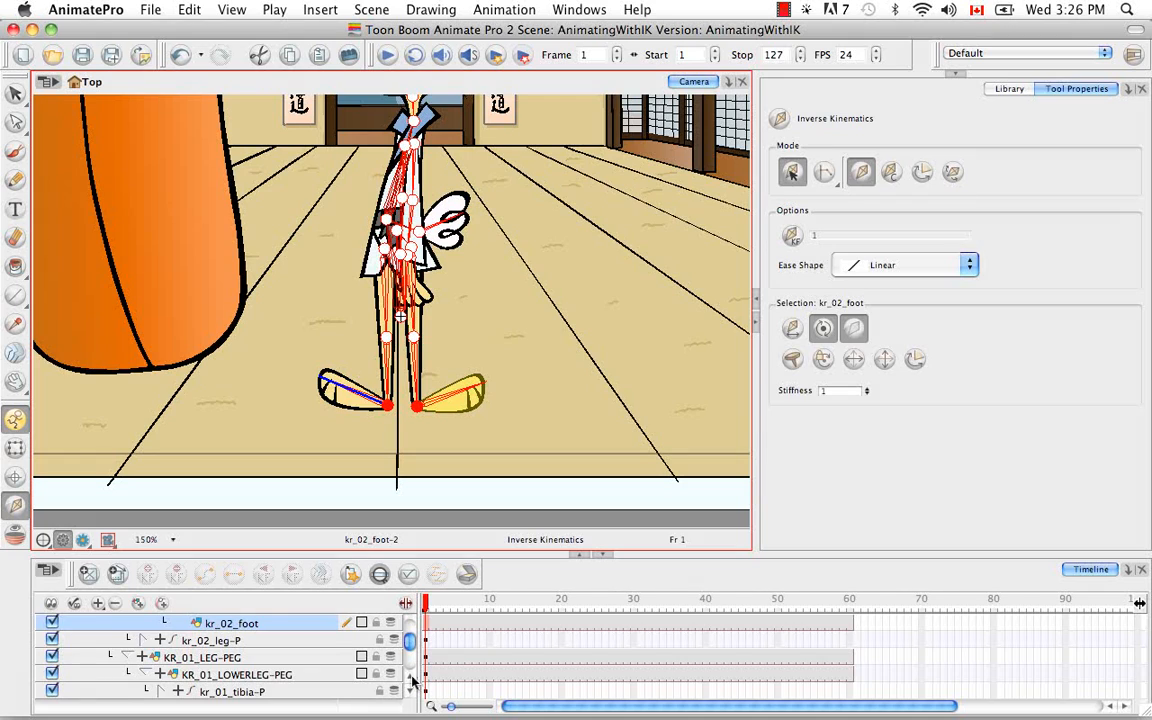
{"action": "scroll", "coordinate": [414, 681], "scroll_direction": "up", "scroll_amount": 2}
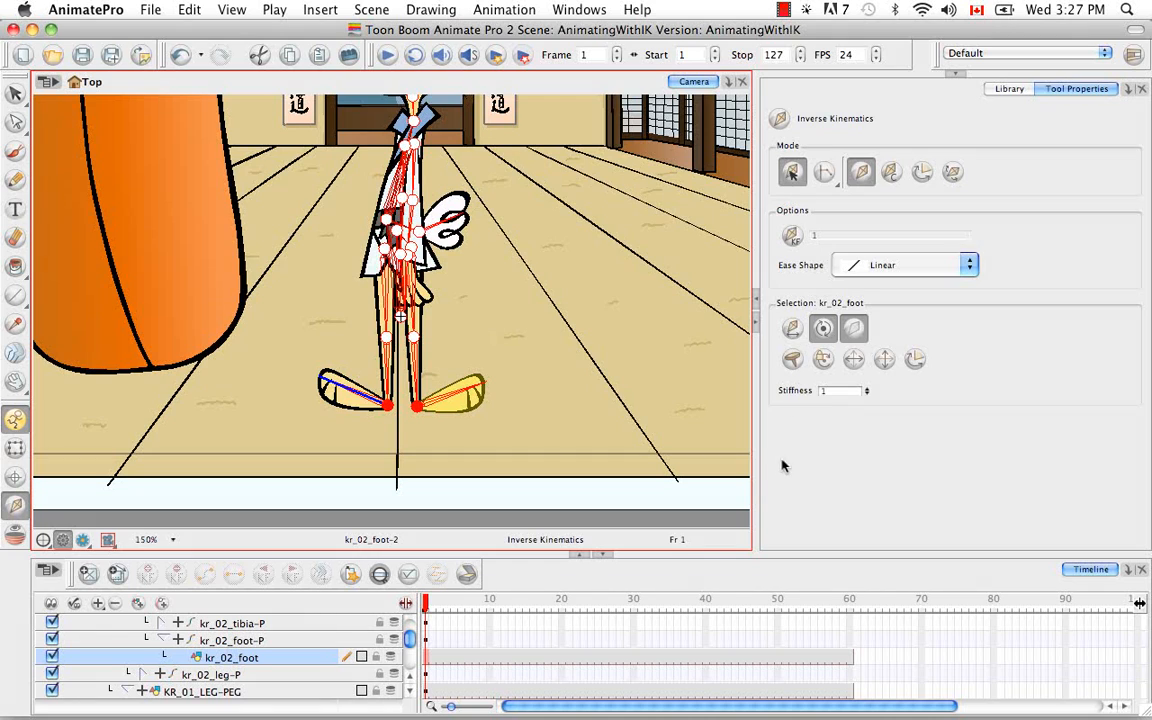
{"action": "key", "text": "b"}
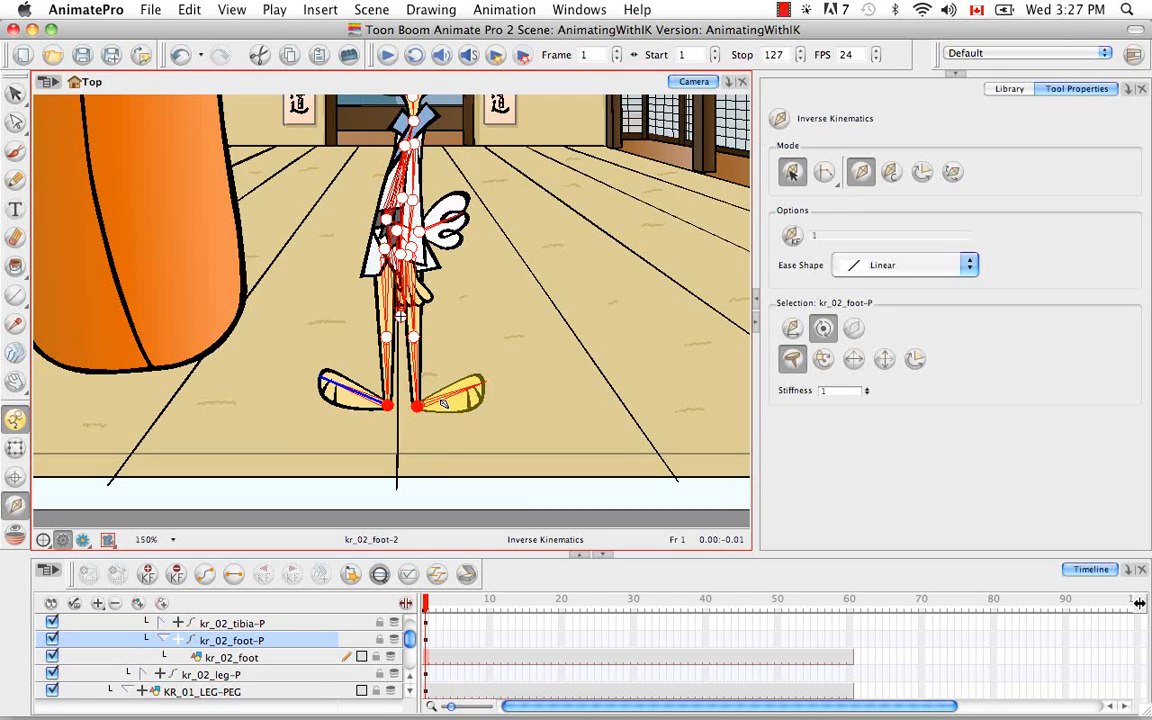
{"action": "left_click", "coordinate": [822, 362]}
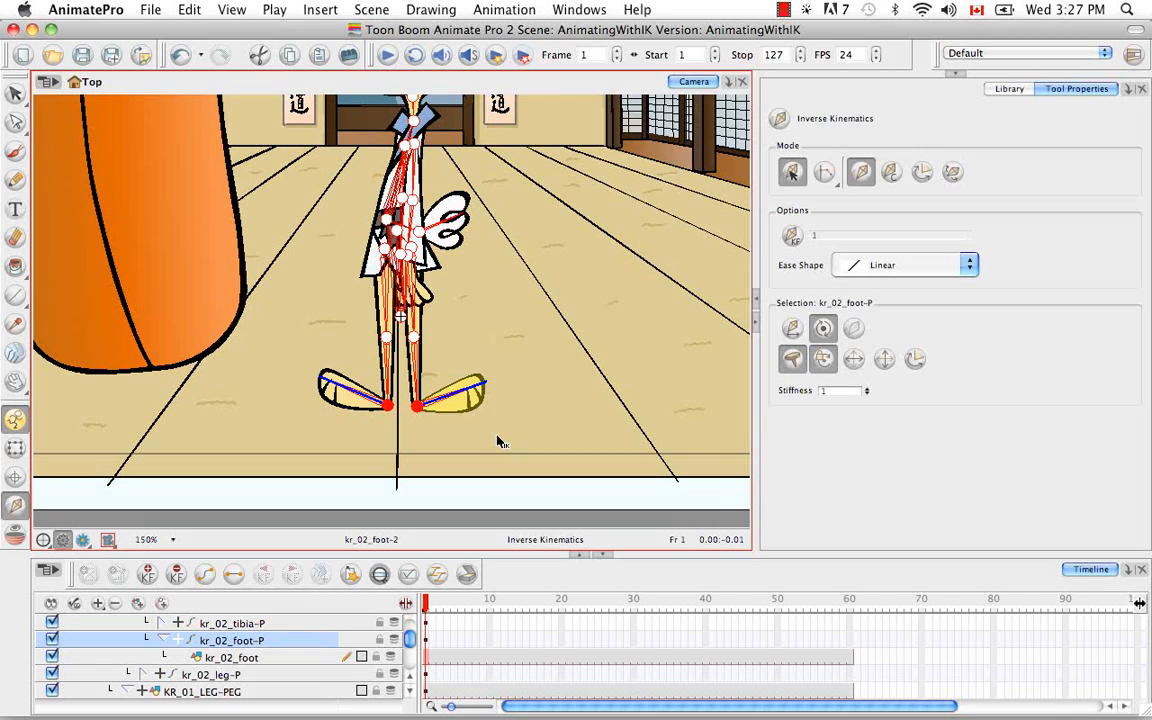
Step: Collapse MASTER-PEG and the KR_MASTER_IK group, and select frame 1 of KR_MASTER_IK
{"action": "key", "text": "space"}
{"action": "left_click_drag", "start_coordinate": [493, 242], "coordinate": [521, 470]}
{"action": "scroll", "coordinate": [366, 597], "scroll_direction": "up", "scroll_amount": 5}
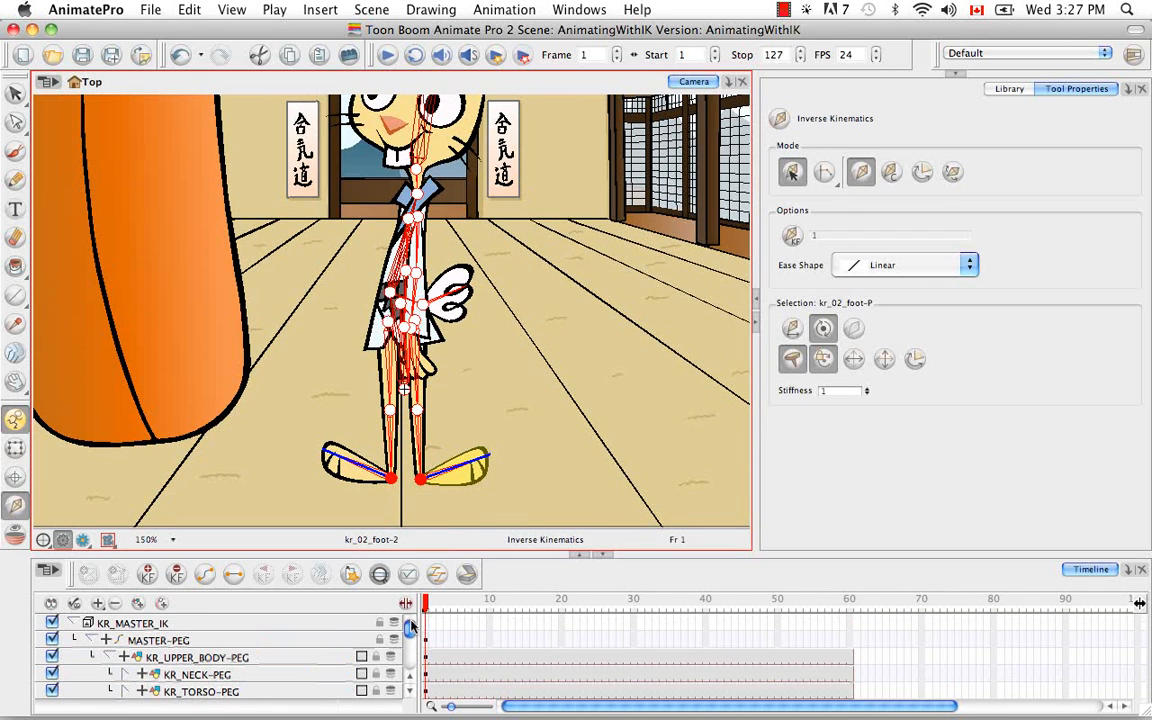
{"action": "left_click", "coordinate": [91, 640]}
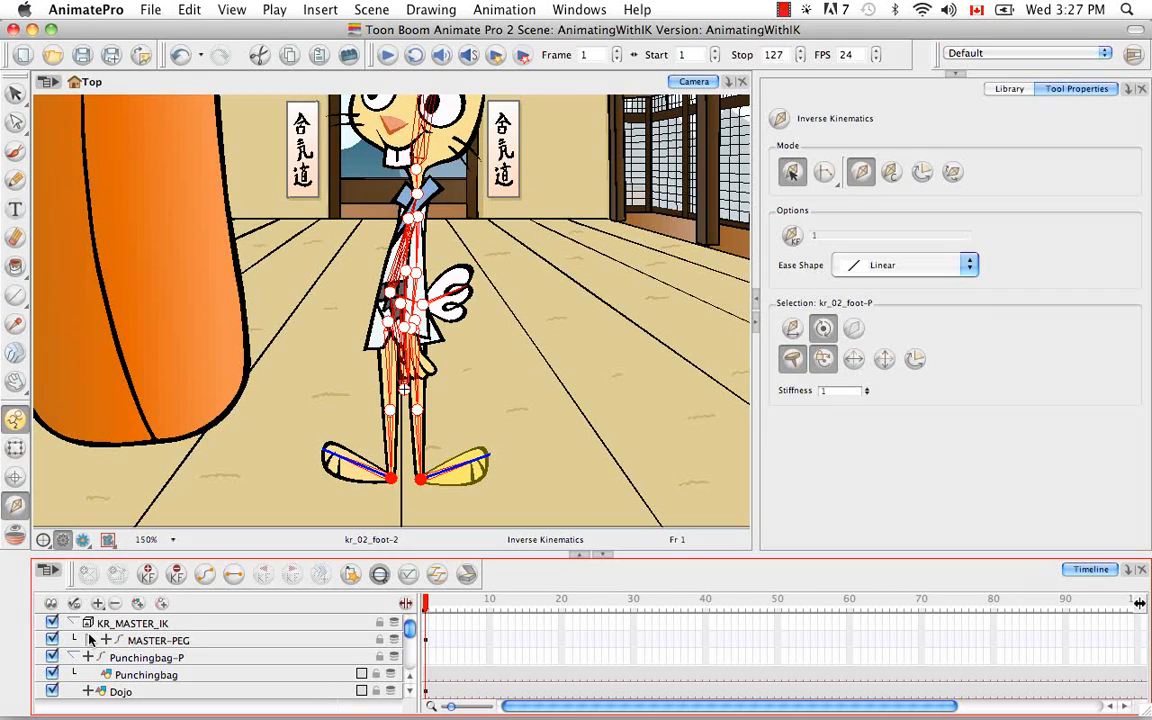
{"action": "left_click", "coordinate": [79, 622]}
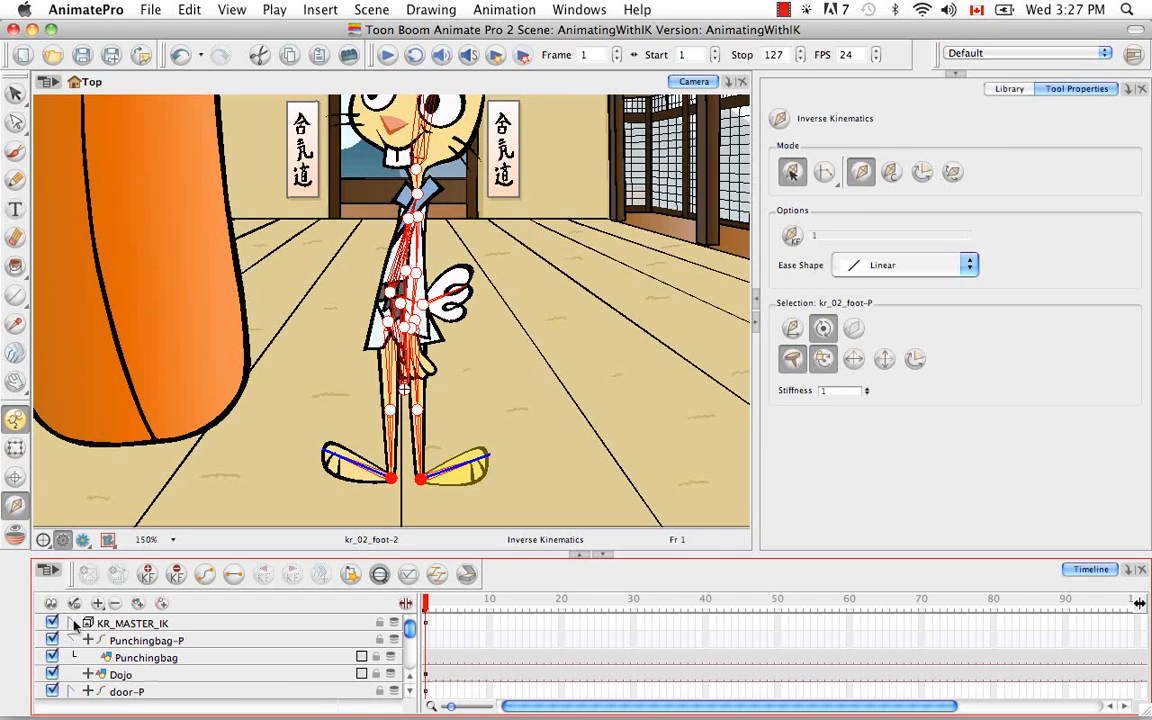
{"action": "left_click", "coordinate": [428, 625]}
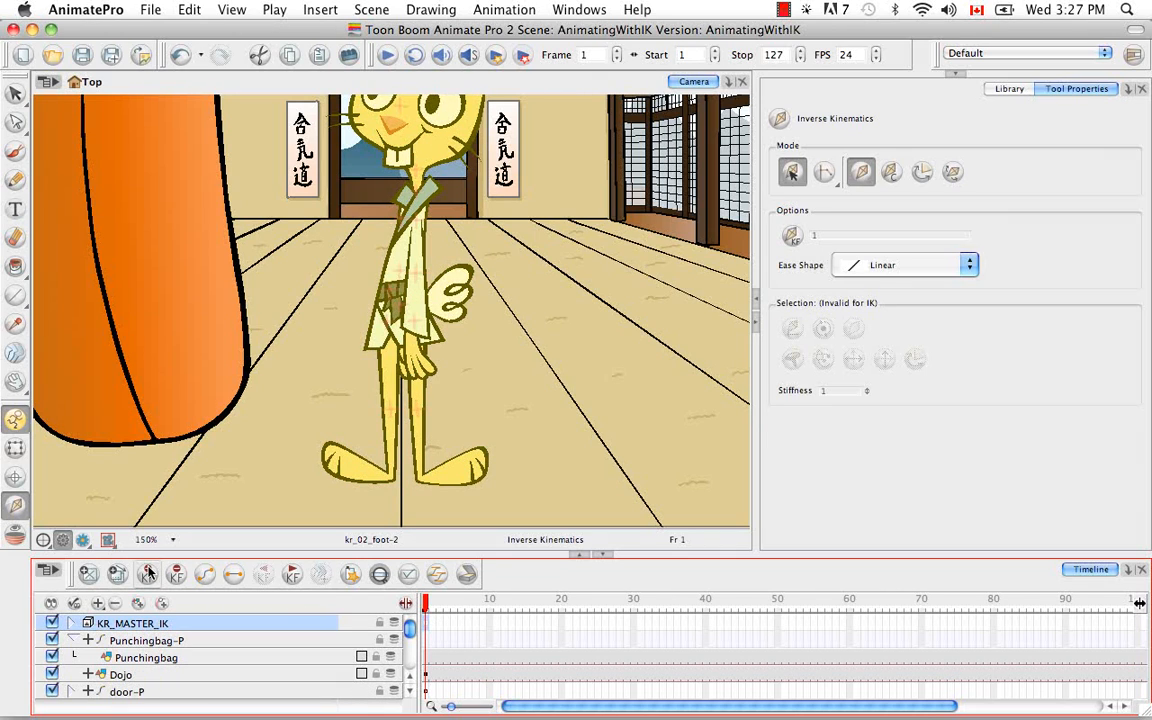
Step: Expand KR_MASTER_IK and MASTER-PEG to reveal the body pegs, and bring the whole dojo scene back into view
{"action": "left_click", "coordinate": [71, 623]}
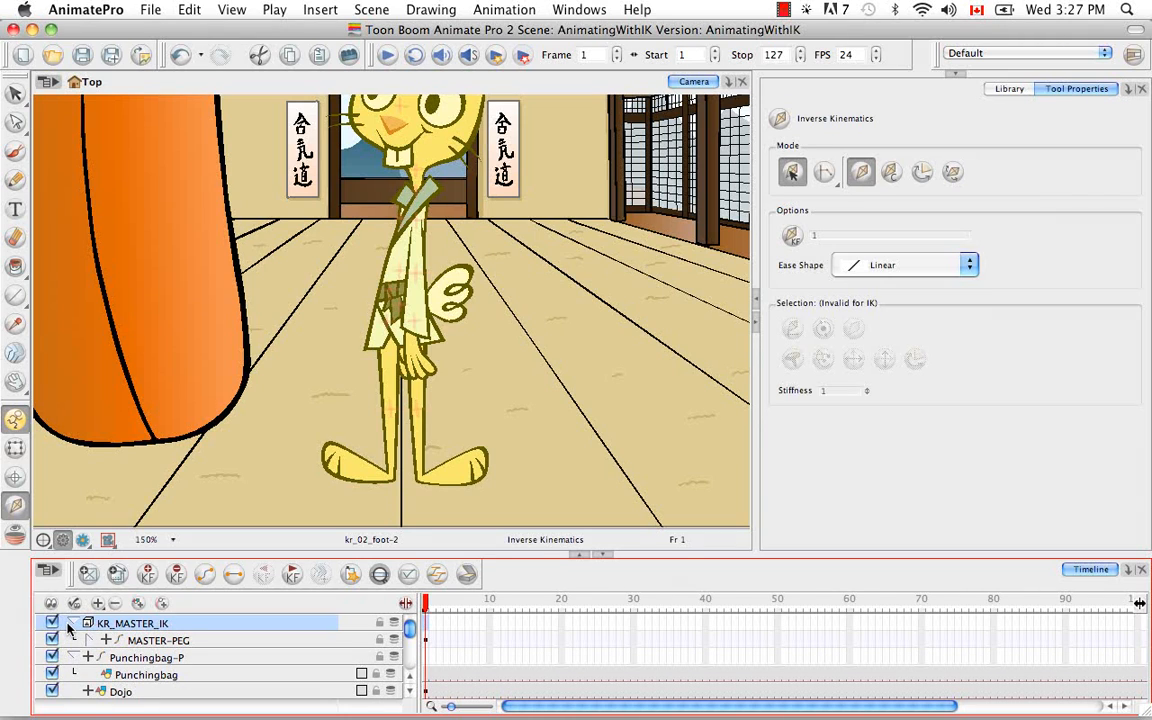
{"action": "left_click", "coordinate": [91, 640]}
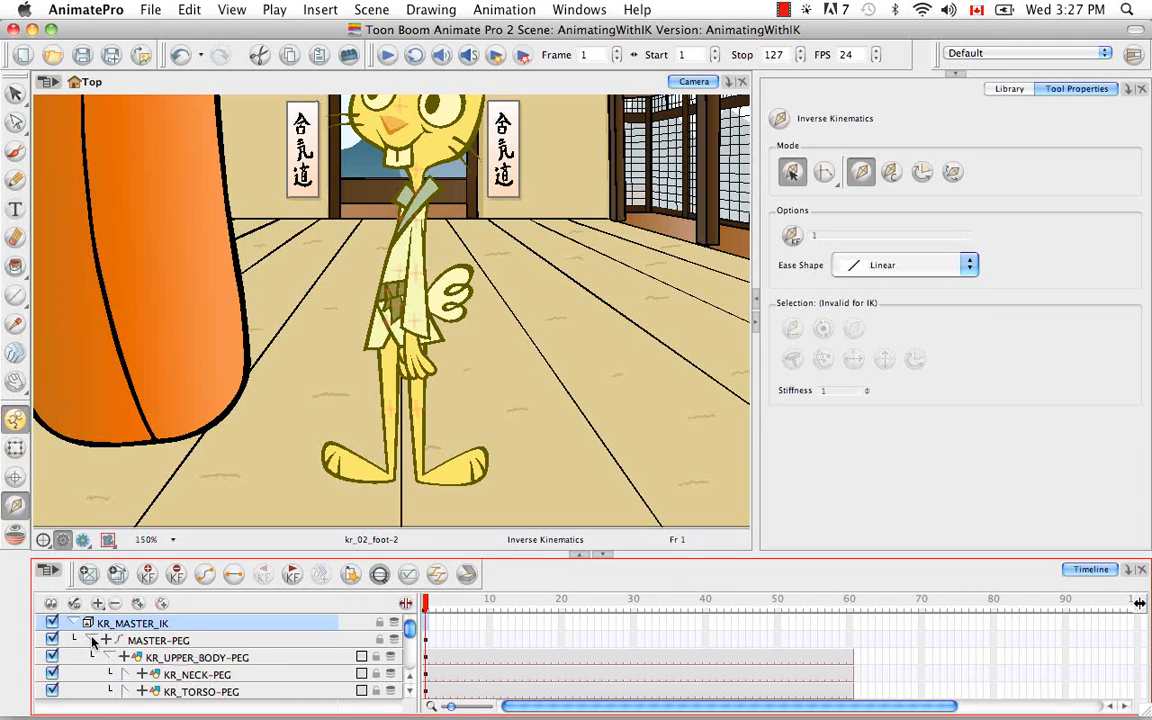
{"action": "left_click", "coordinate": [421, 548]}
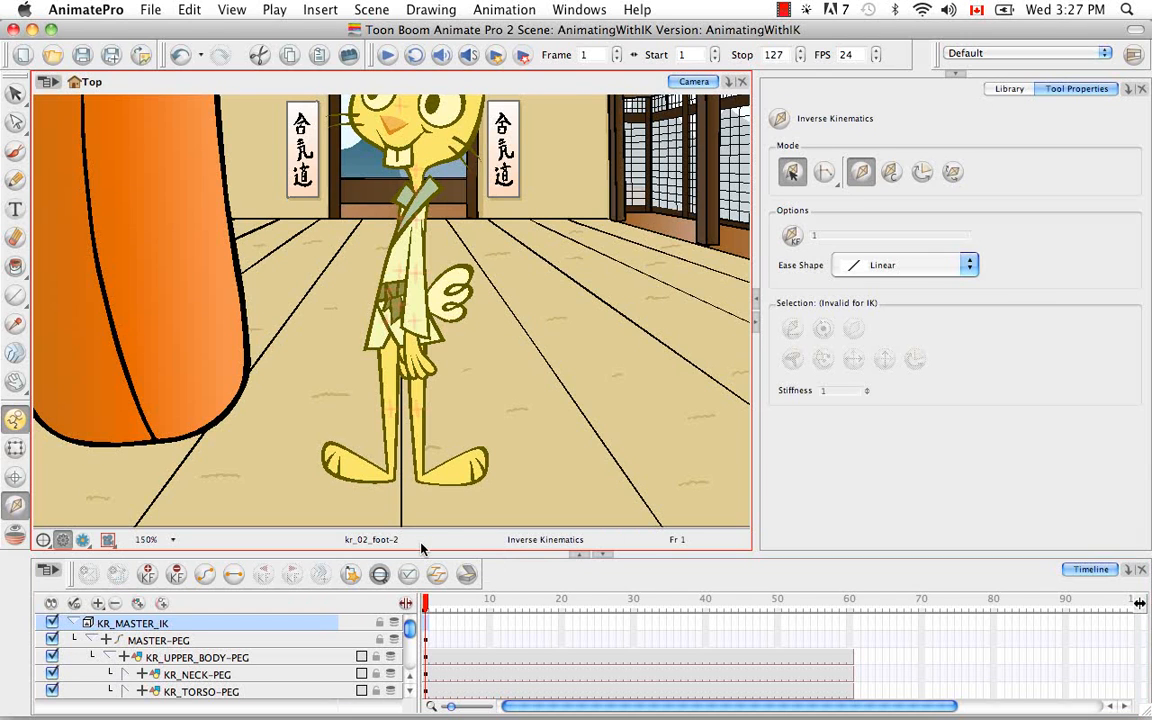
{"action": "key", "text": "super"}
{"action": "key", "text": "super+minus"}
{"action": "key", "text": "super+minus"}
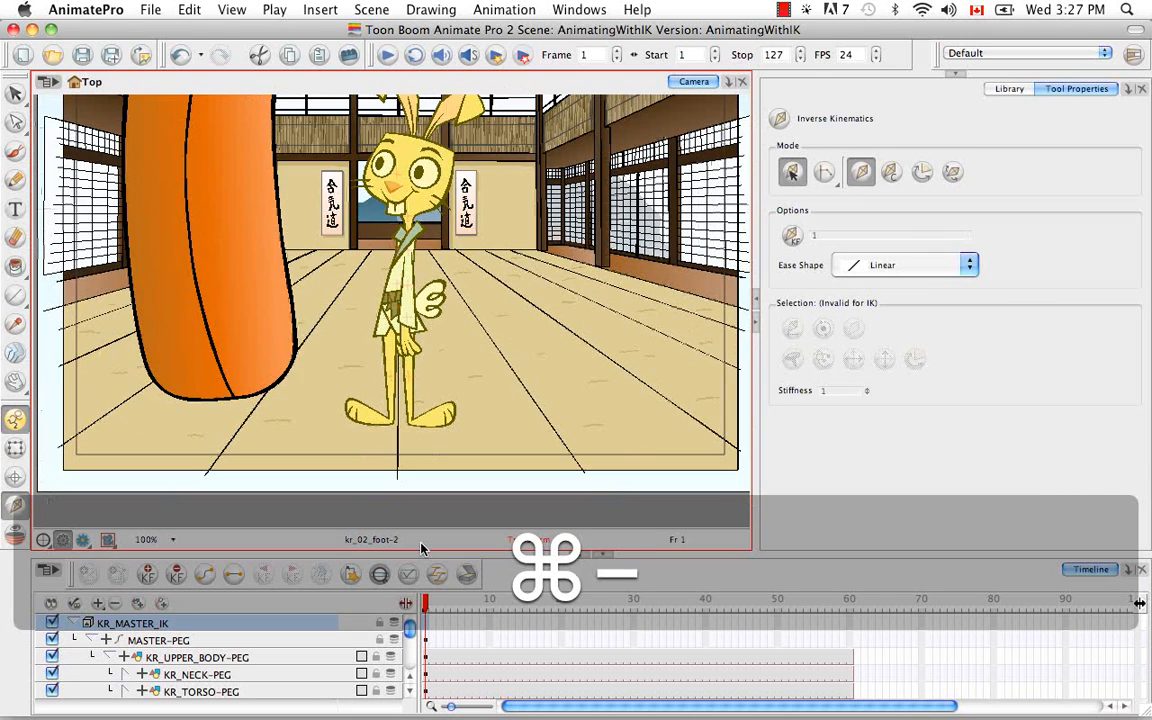
{"action": "key", "text": "space"}
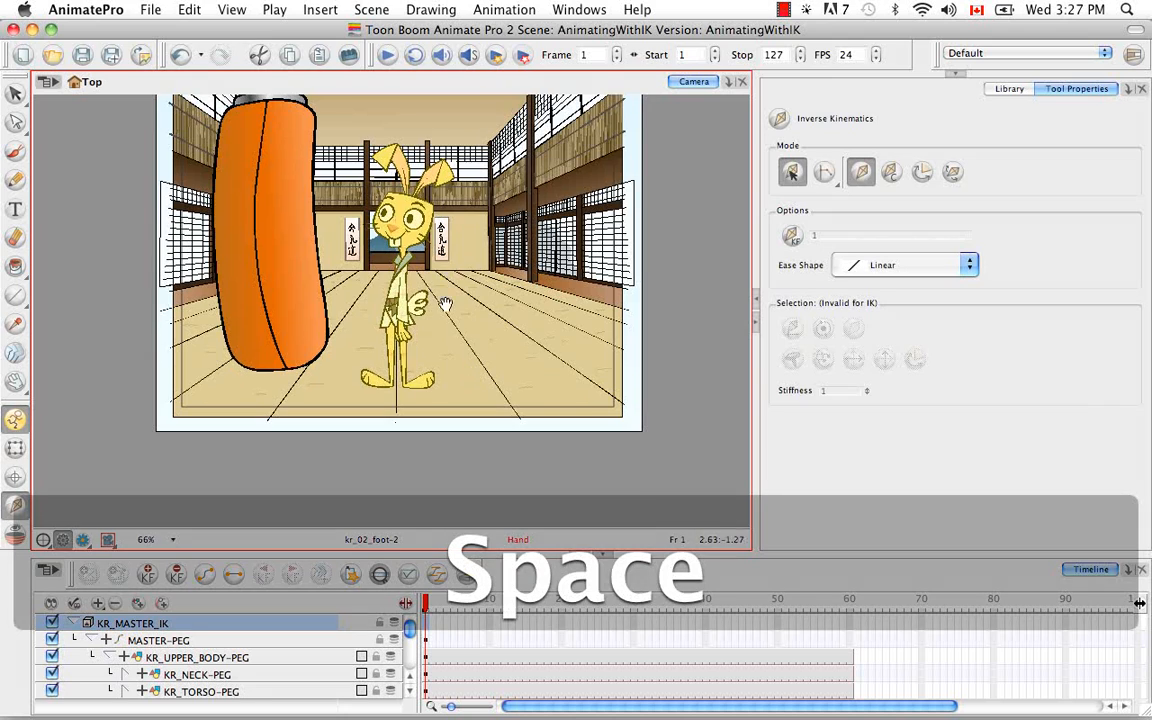
{"action": "left_click_drag", "start_coordinate": [442, 296], "coordinate": [455, 404]}
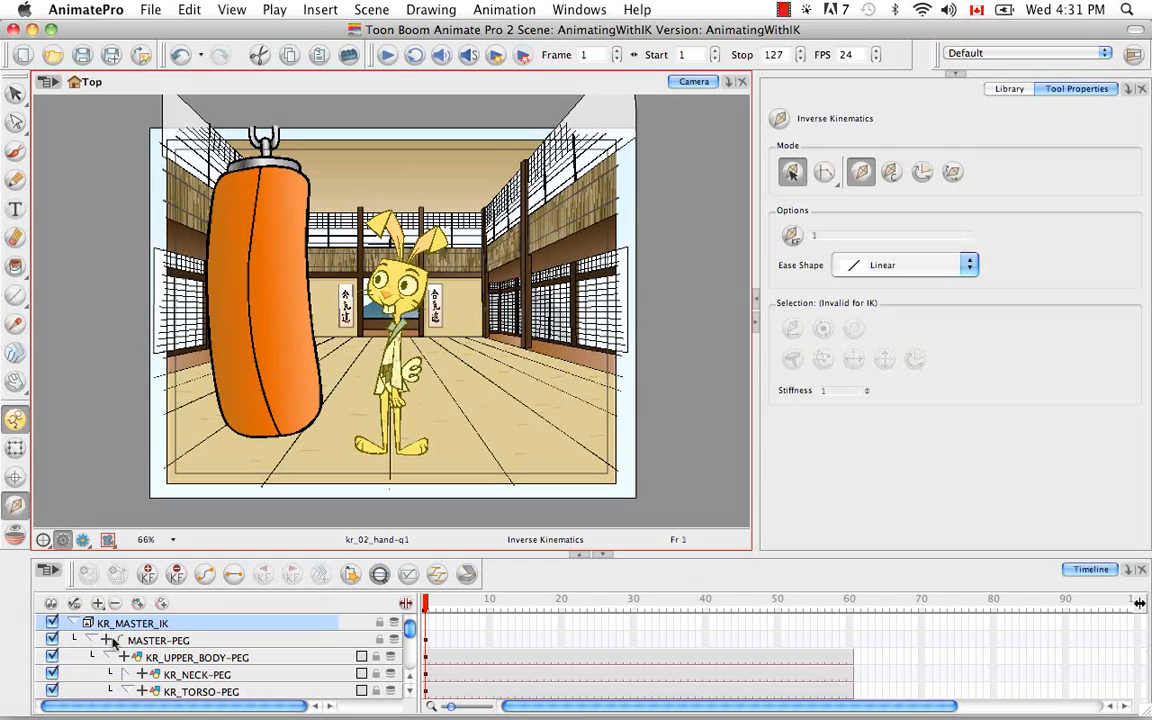
Step: With MASTER-PEG selected in IK Manipulation Mode, pull its root joint slightly so the rabbit's knees bend over the nailed feet
{"action": "left_click", "coordinate": [141, 641]}
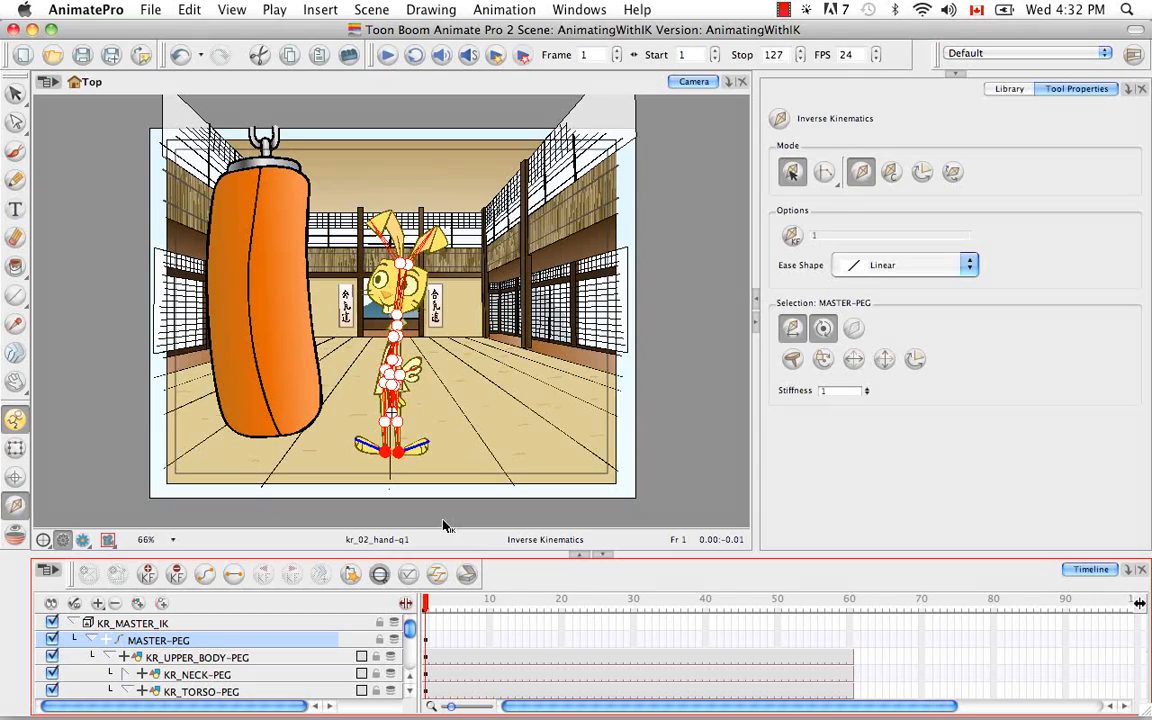
{"action": "key", "text": "super+equal"}
{"action": "key", "text": "super+equal"}
{"action": "key", "text": "super+equal"}
{"action": "key", "text": "super+equal"}
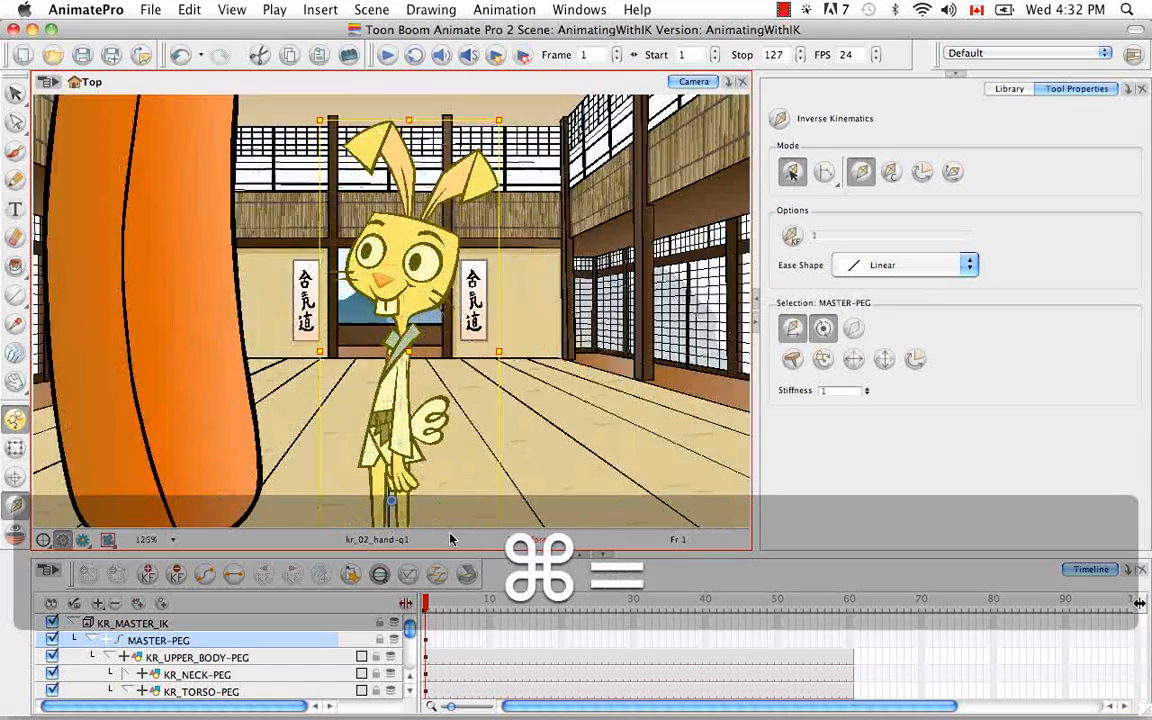
{"action": "key", "text": "space"}
{"action": "left_click_drag", "start_coordinate": [450, 535], "coordinate": [482, 206]}
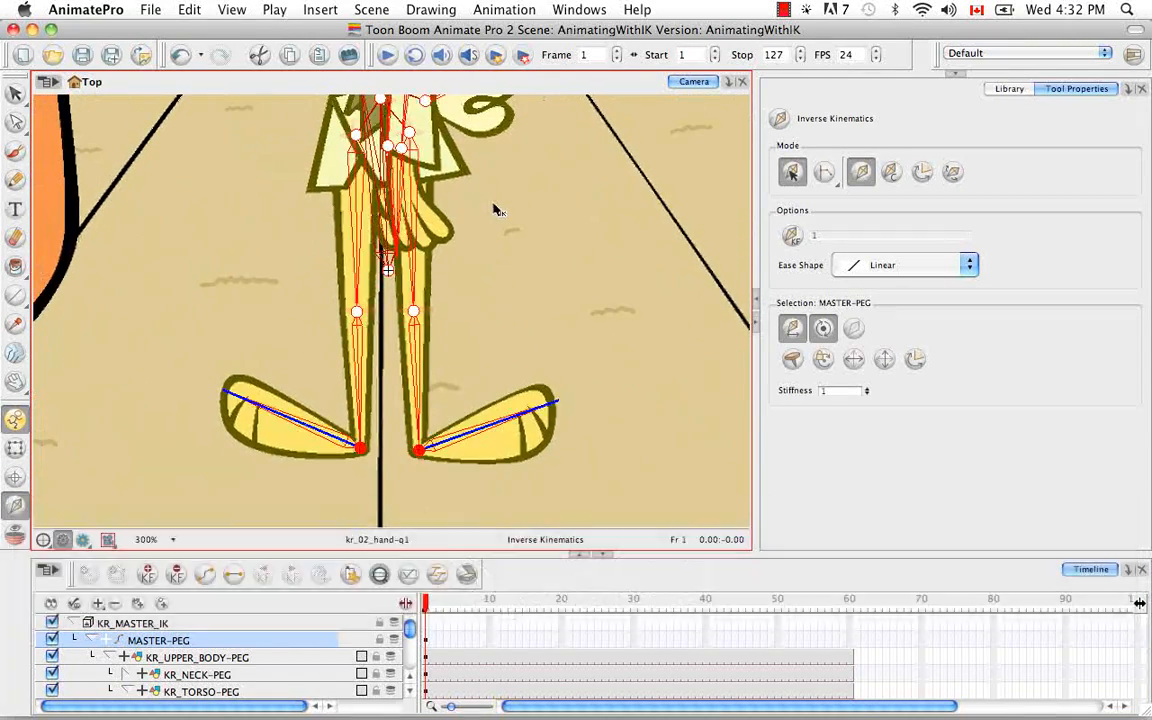
{"action": "left_click", "coordinate": [865, 176]}
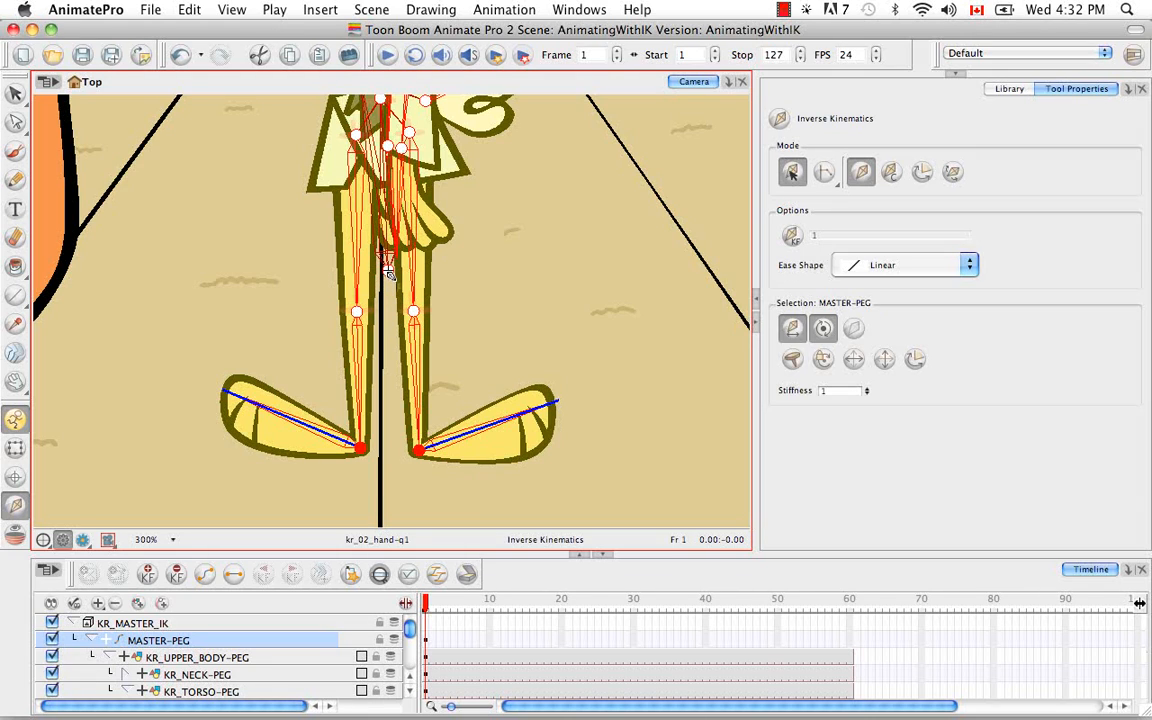
{"action": "mouse_move", "coordinate": [389, 273]}
{"action": "left_mouse_down"}
{"action": "mouse_move", "coordinate": [386, 345]}
{"action": "mouse_move", "coordinate": [381, 298]}
{"action": "mouse_move", "coordinate": [386, 270]}
{"action": "mouse_move", "coordinate": [395, 273]}
{"action": "left_mouse_up"}
{"action": "key", "text": "super+minus"}
{"action": "key", "text": "super+minus"}
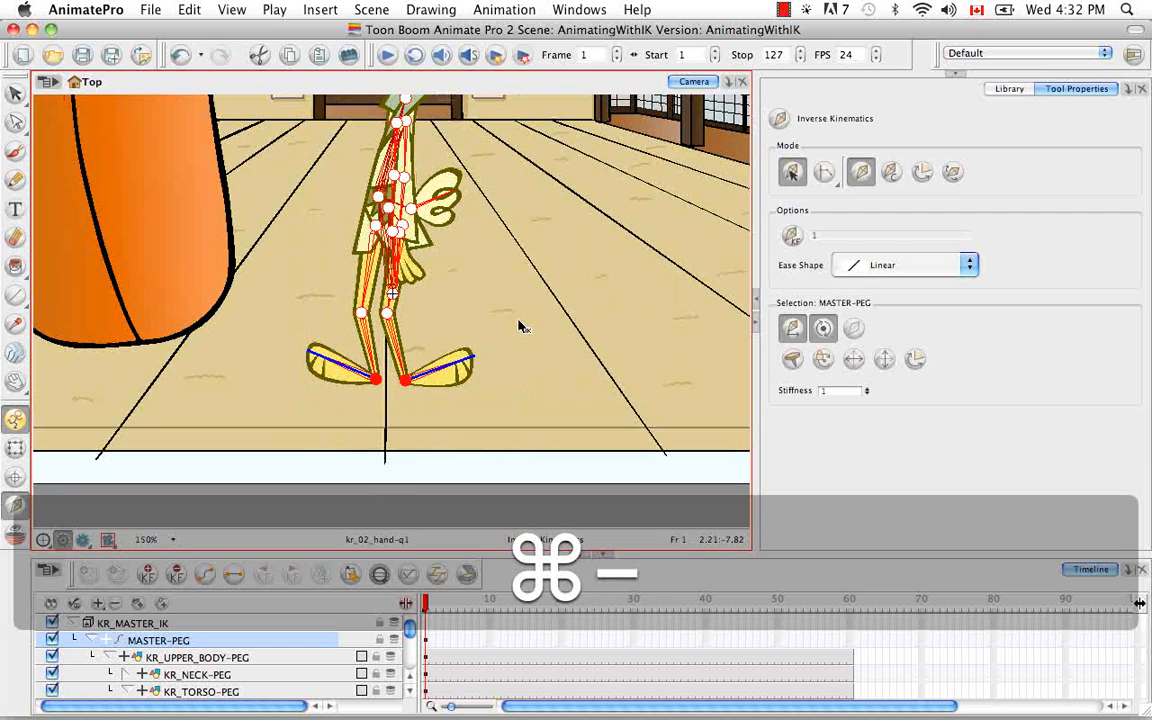
{"action": "key", "text": "space"}
{"action": "left_click_drag", "start_coordinate": [522, 326], "coordinate": [541, 416]}
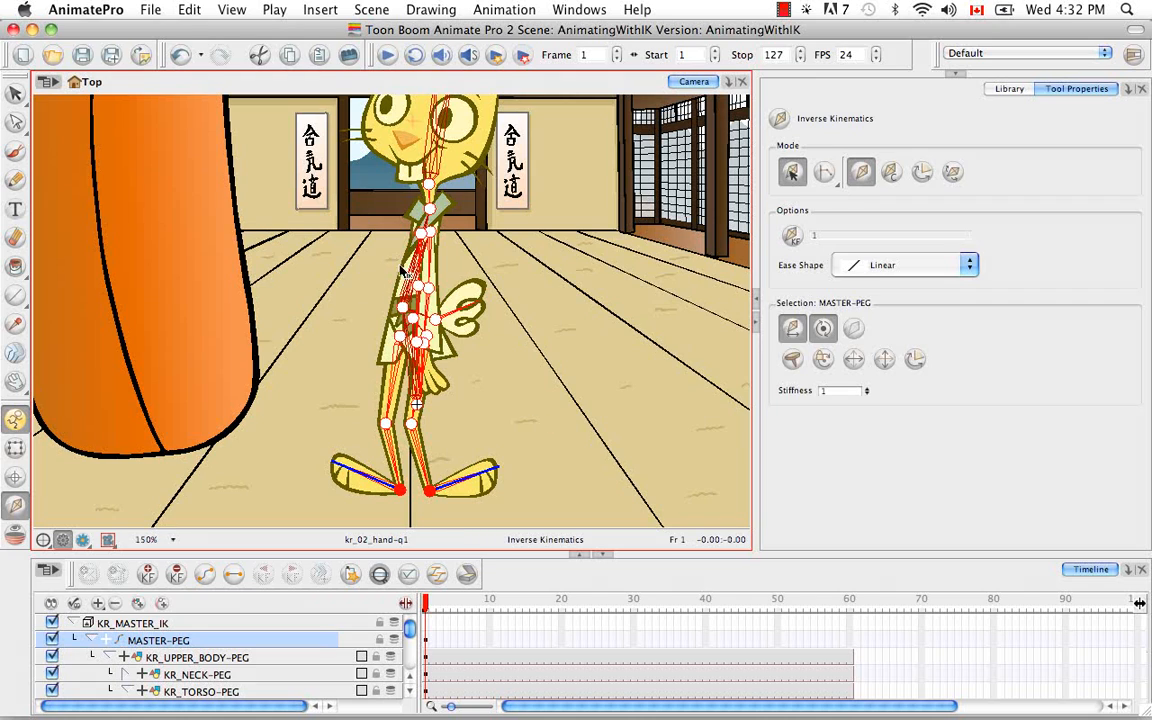
Step: Swap the kr_02_foot drawing to kr_02_foot-3 and shift it slightly so its heel meets the ankle joint
{"action": "left_click", "coordinate": [15, 451]}
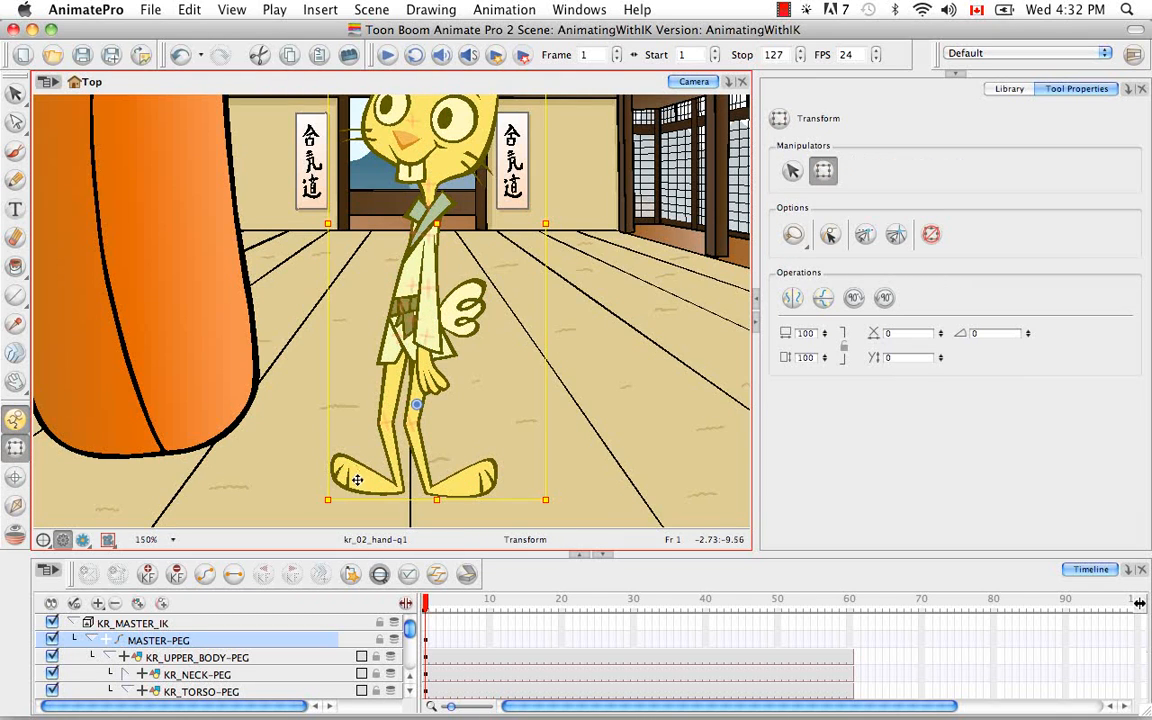
{"action": "left_click", "coordinate": [467, 480]}
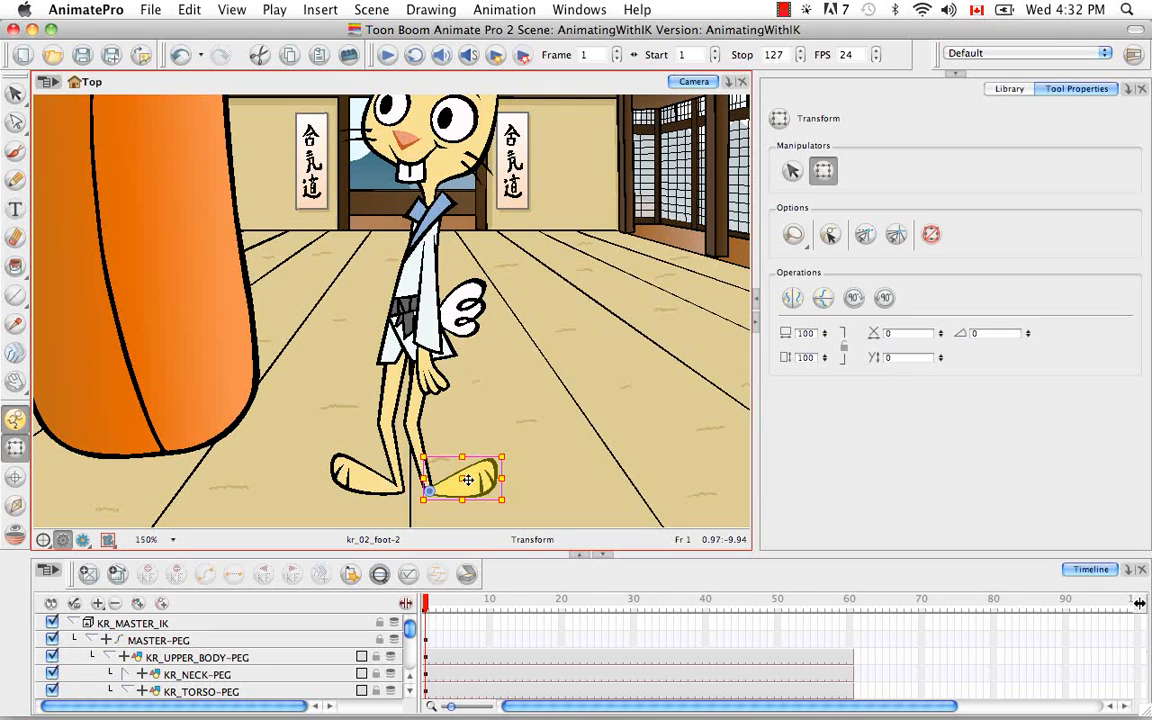
{"action": "left_click", "coordinate": [380, 574]}
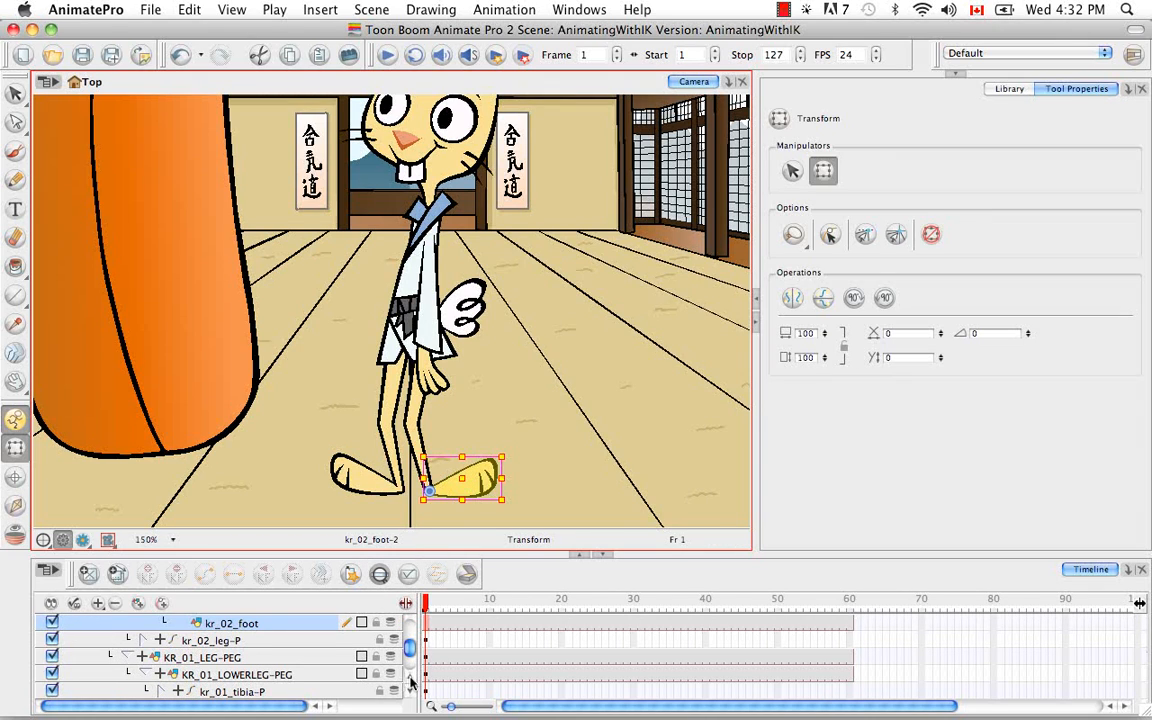
{"action": "scroll", "coordinate": [410, 682], "scroll_direction": "up", "scroll_amount": 1}
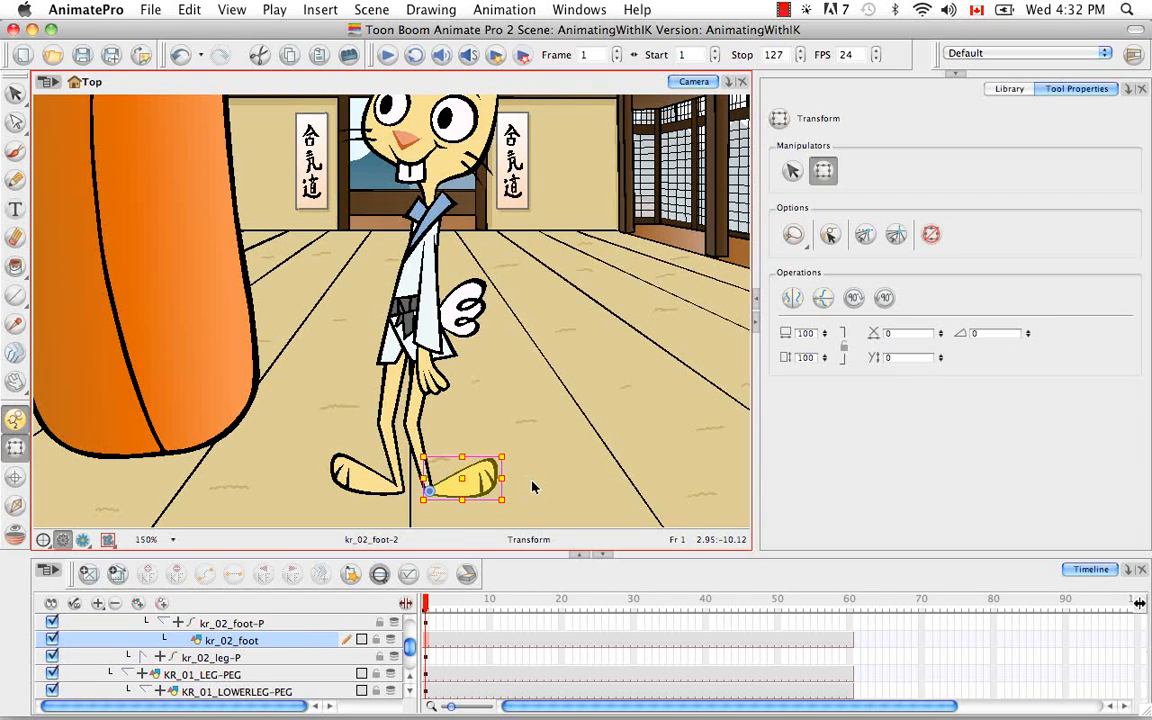
{"action": "key", "text": "bracketright"}
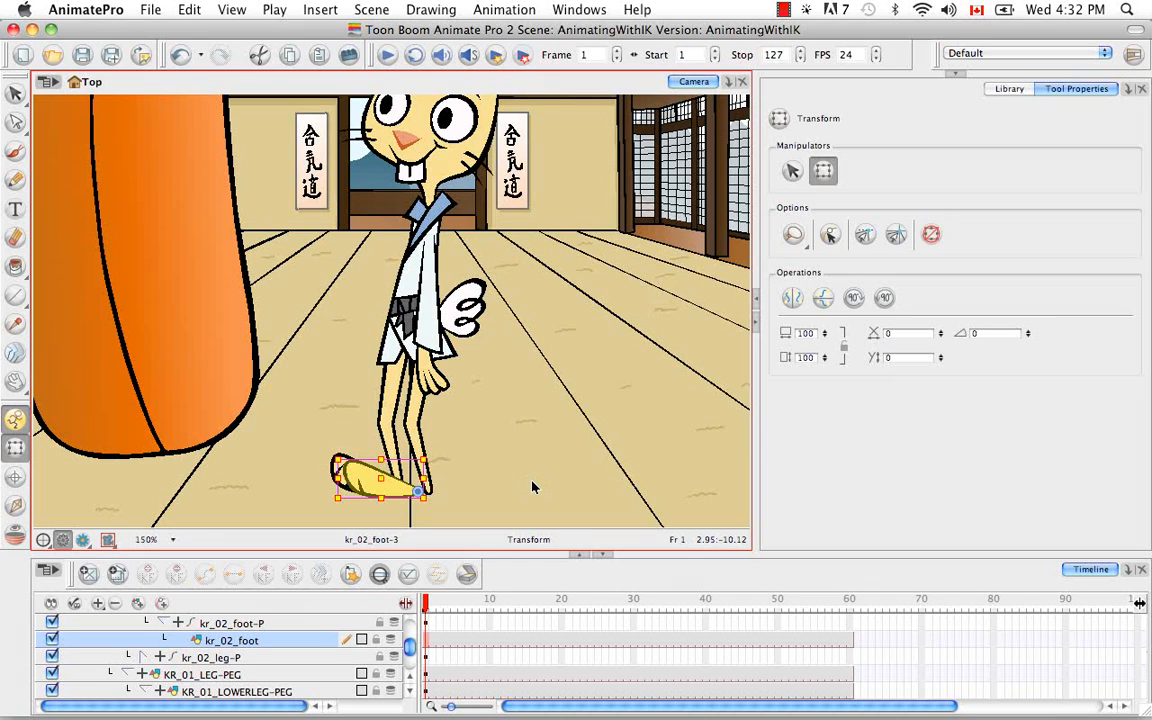
{"action": "key", "text": "bracketright"}
{"action": "key", "text": "bracketright"}
{"action": "key", "text": "bracketleft"}
{"action": "key", "text": "bracketleft"}
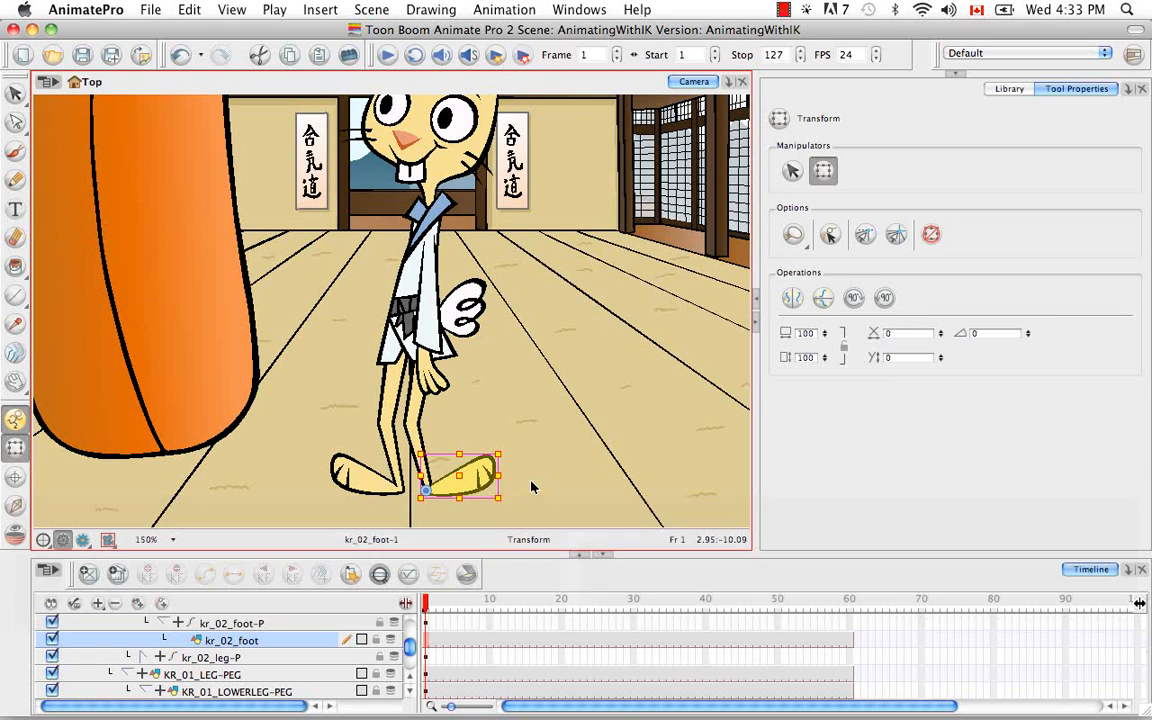
{"action": "key", "text": "bracketright"}
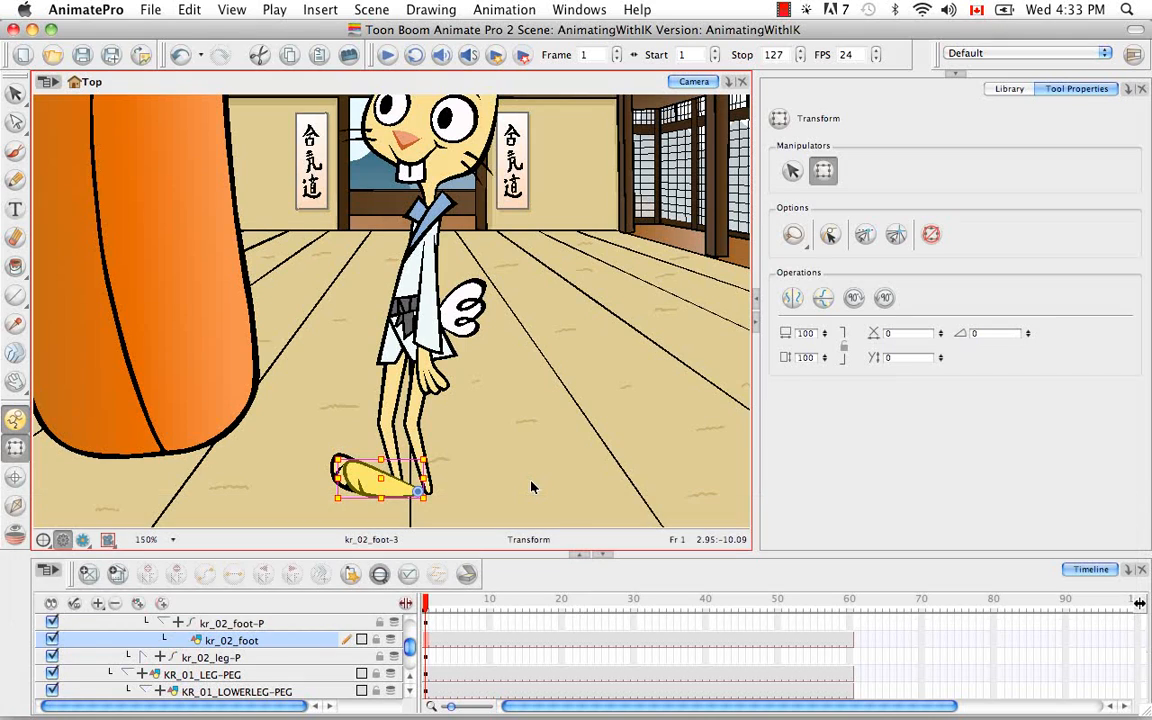
{"action": "left_click_drag", "start_coordinate": [398, 482], "coordinate": [410, 481]}
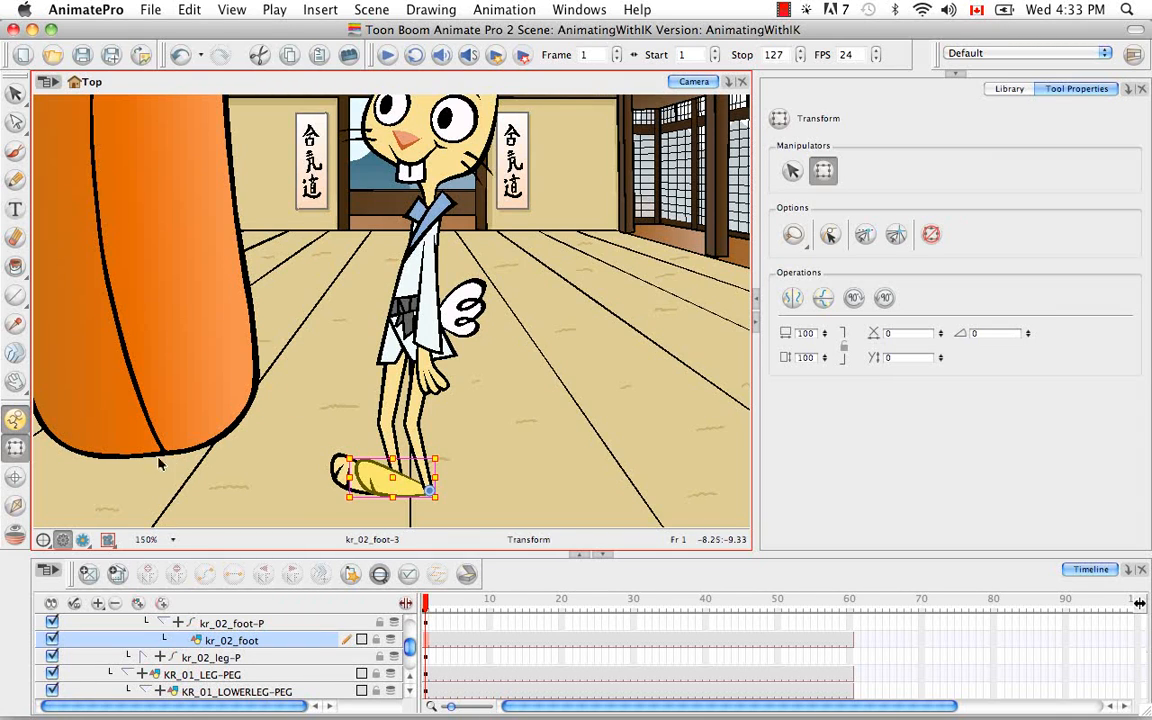
Step: Raise the kr_02_hand in front of the rabbit's chin with Inverse Kinematics, tilt it forward, and swap its drawing to kr_02_hand-q2
{"action": "left_click", "coordinate": [16, 506]}
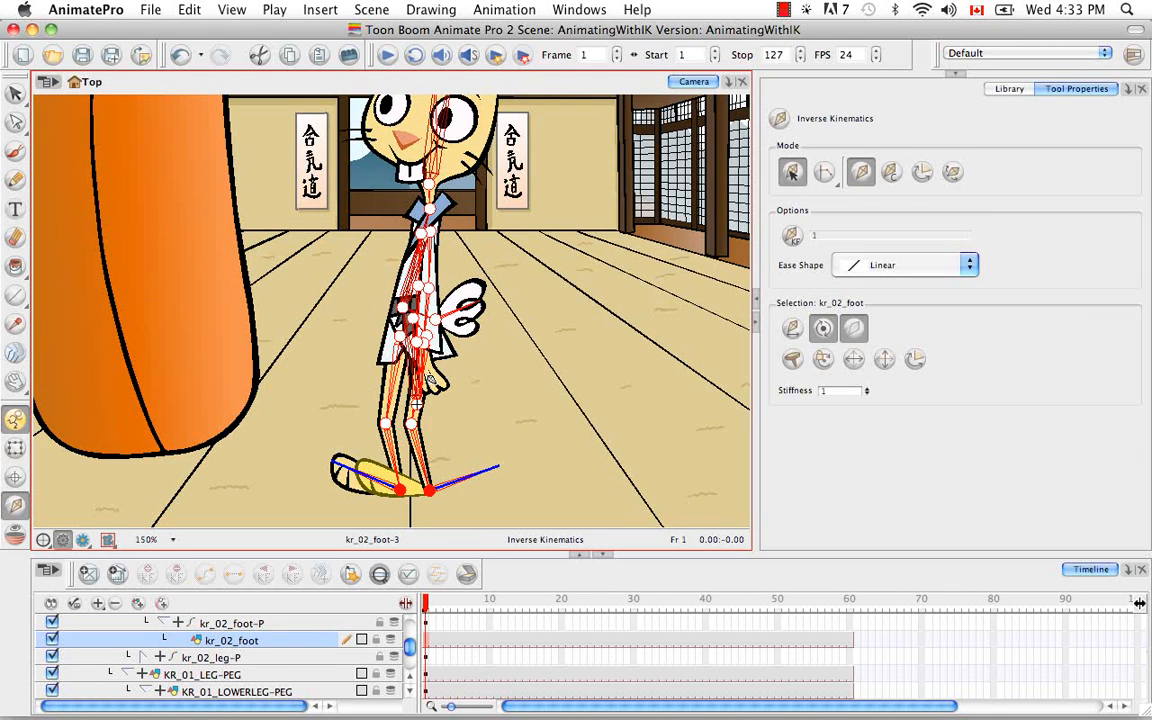
{"action": "left_click", "coordinate": [427, 364], "text": "super"}
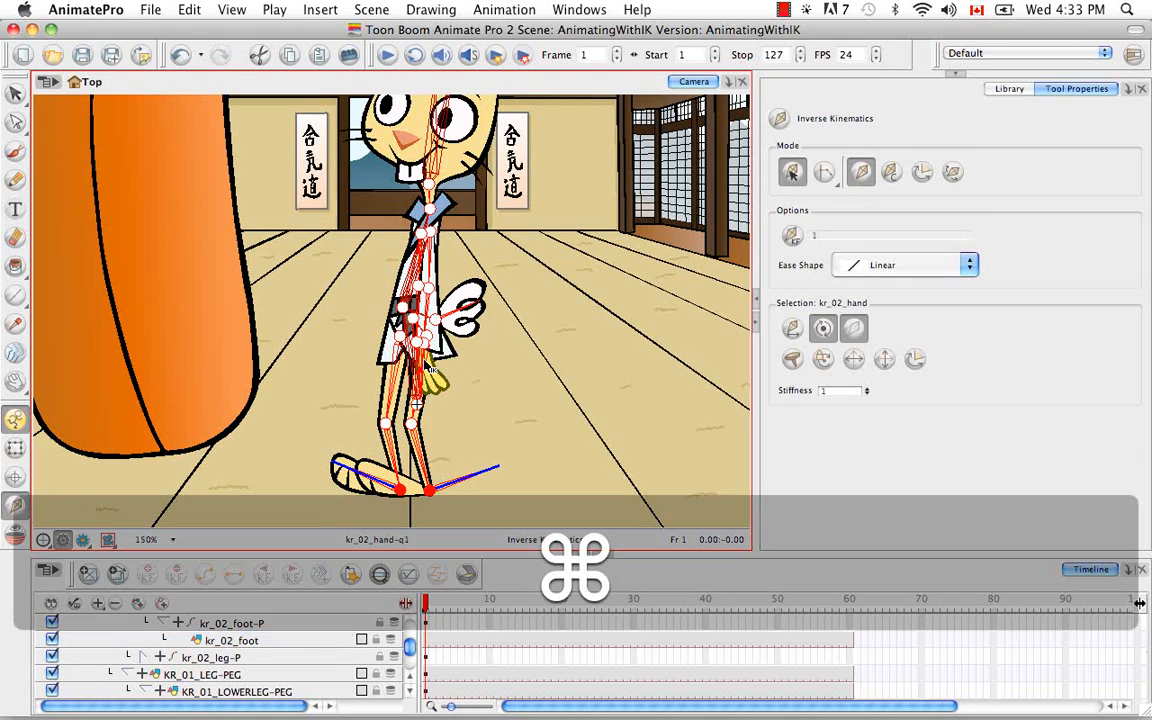
{"action": "left_click_drag", "start_coordinate": [427, 364], "coordinate": [367, 224]}
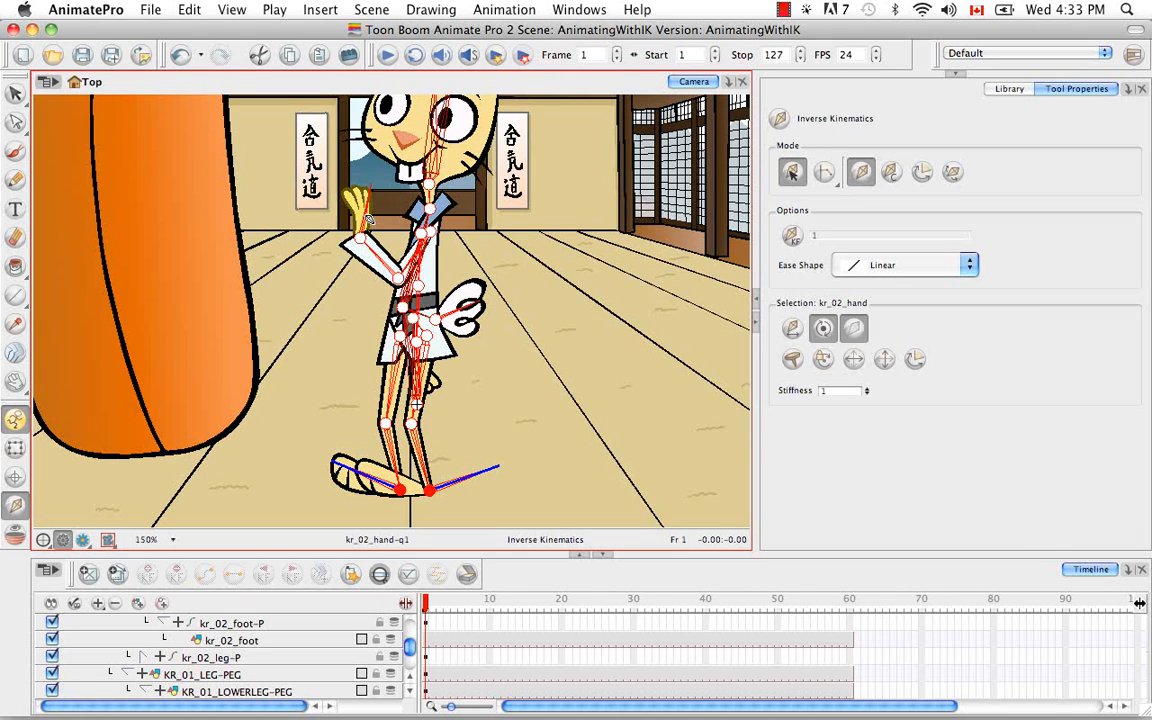
{"action": "mouse_move", "coordinate": [368, 218]}
{"action": "left_mouse_down"}
{"action": "mouse_move", "coordinate": [360, 237]}
{"action": "mouse_move", "coordinate": [351, 222]}
{"action": "left_mouse_up"}
{"action": "left_click", "coordinate": [14, 451]}
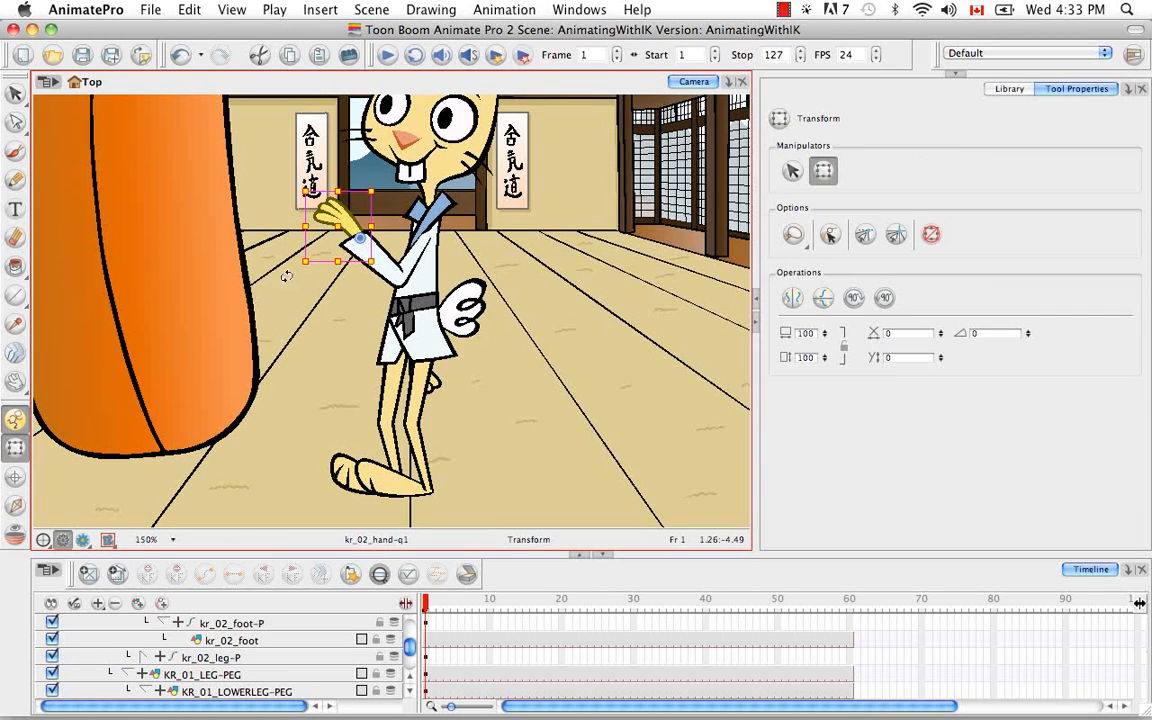
{"action": "key", "text": "]"}
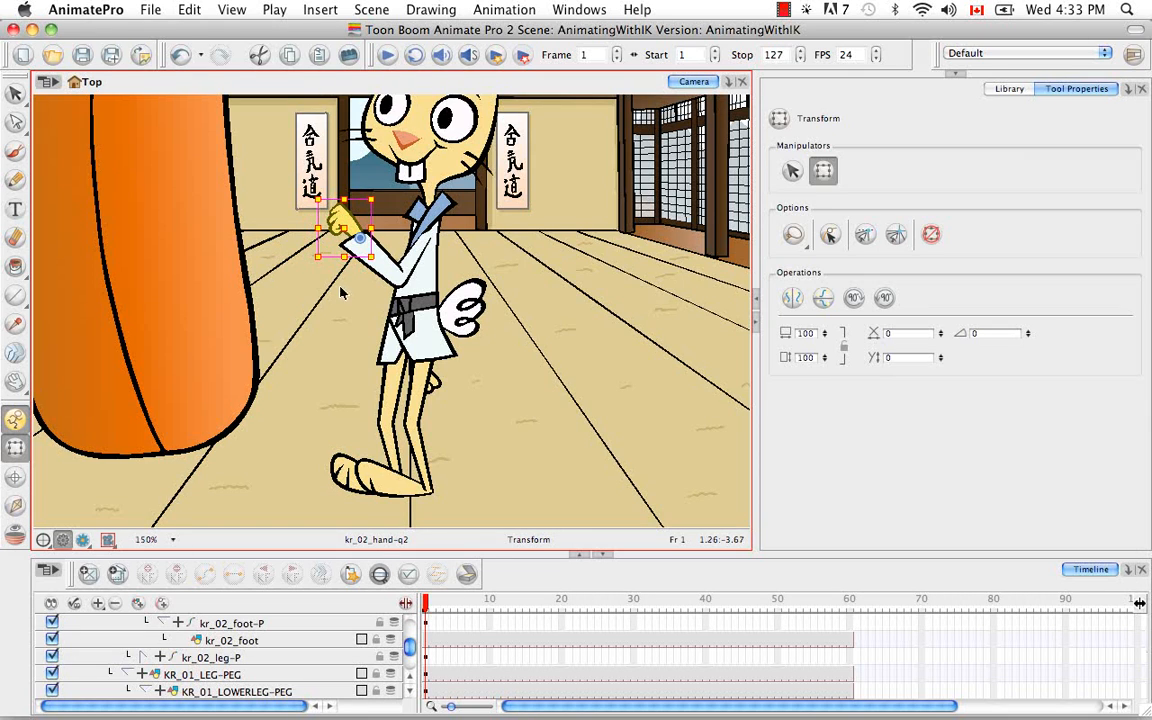
Step: Select the hidden kr_01_hand behind the legs, locate it in the timeline, and select its parent peg kr_01_hand-P for Inverse Kinematics
{"action": "left_click", "coordinate": [15, 505]}
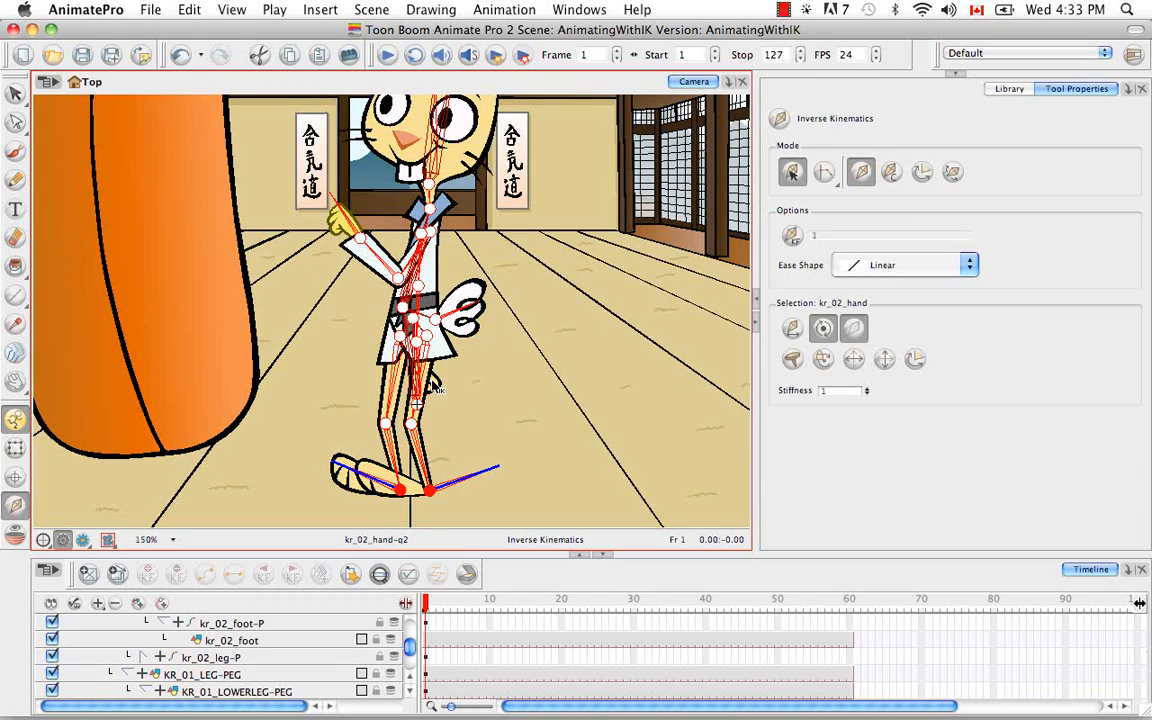
{"action": "left_click", "coordinate": [433, 386], "text": "super"}
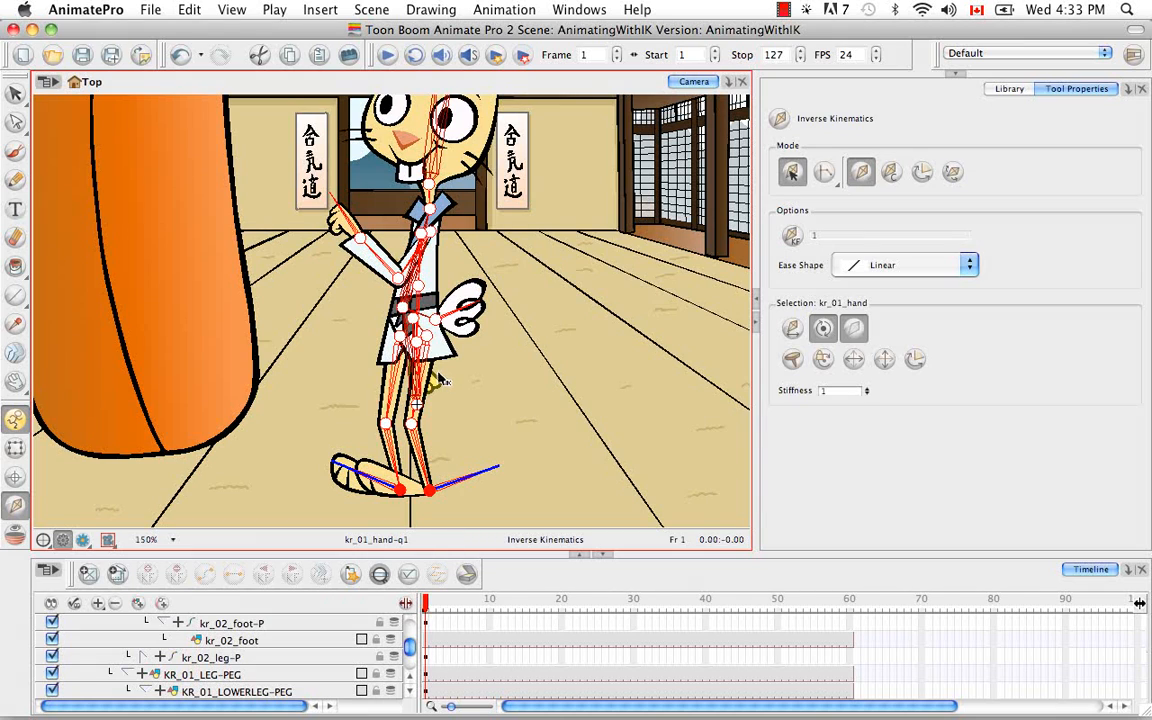
{"action": "left_click_drag", "start_coordinate": [420, 380], "coordinate": [424, 386]}
{"action": "key", "text": "super+z"}
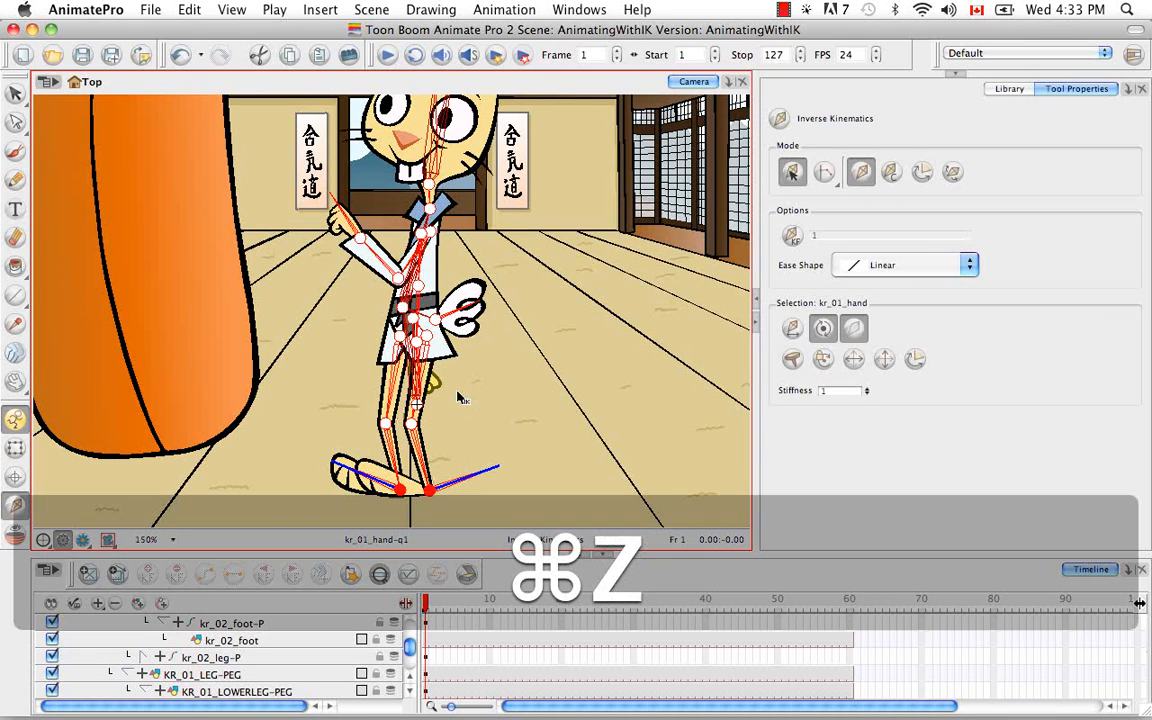
{"action": "left_click", "coordinate": [15, 447]}
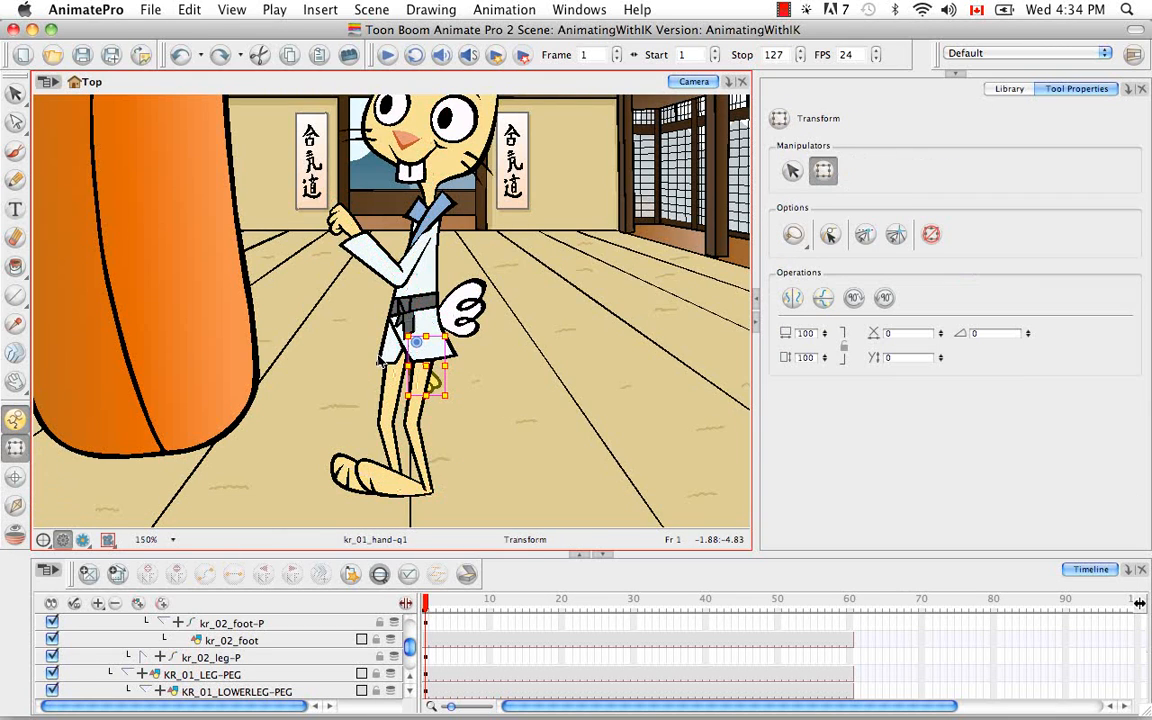
{"action": "left_click", "coordinate": [379, 573]}
{"action": "scroll", "coordinate": [411, 680], "scroll_direction": "up", "scroll_amount": 1}
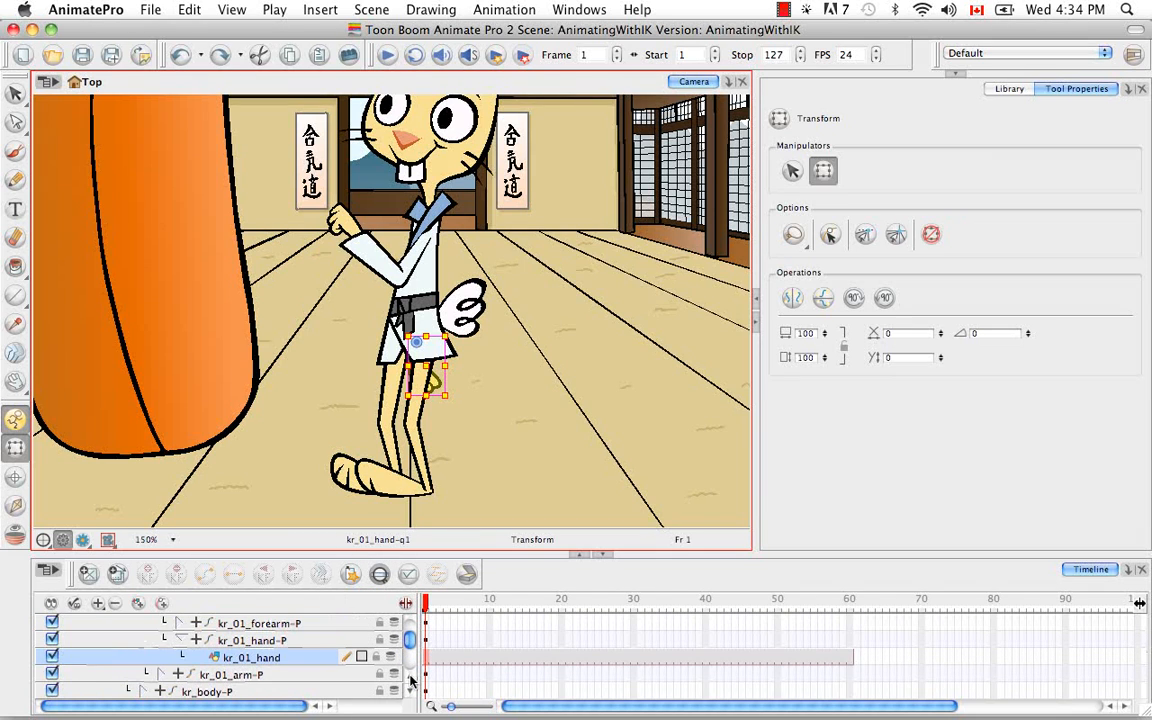
{"action": "key", "text": "b"}
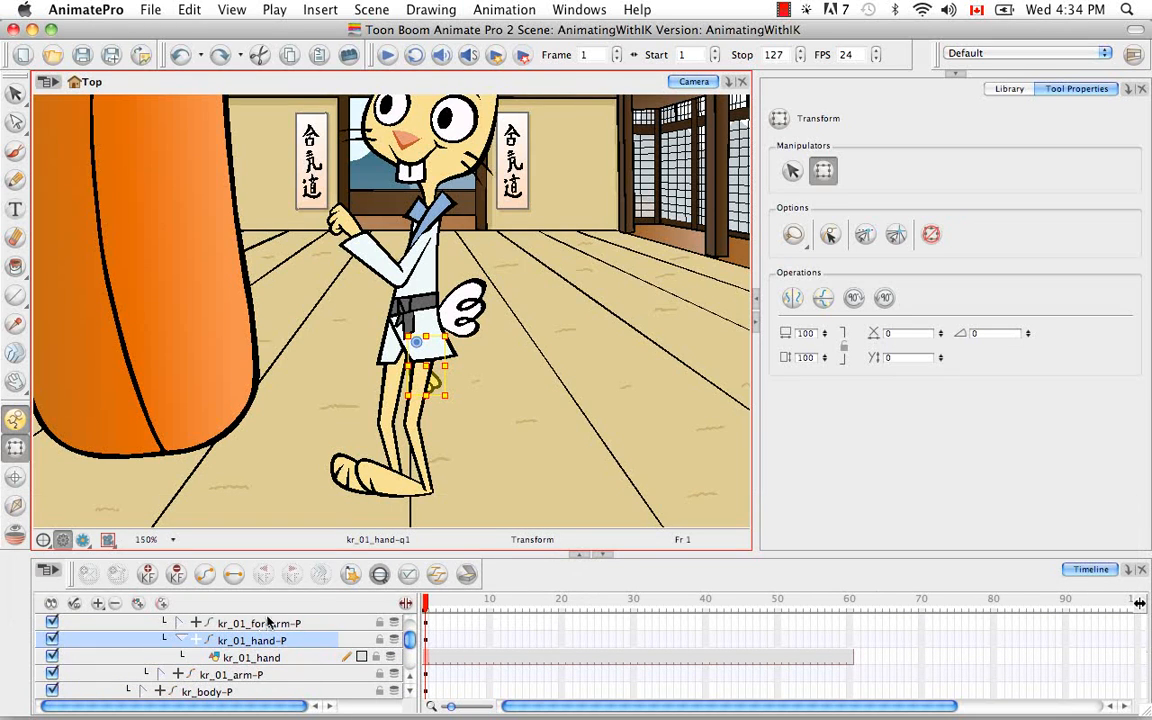
{"action": "key", "text": "shift+i"}
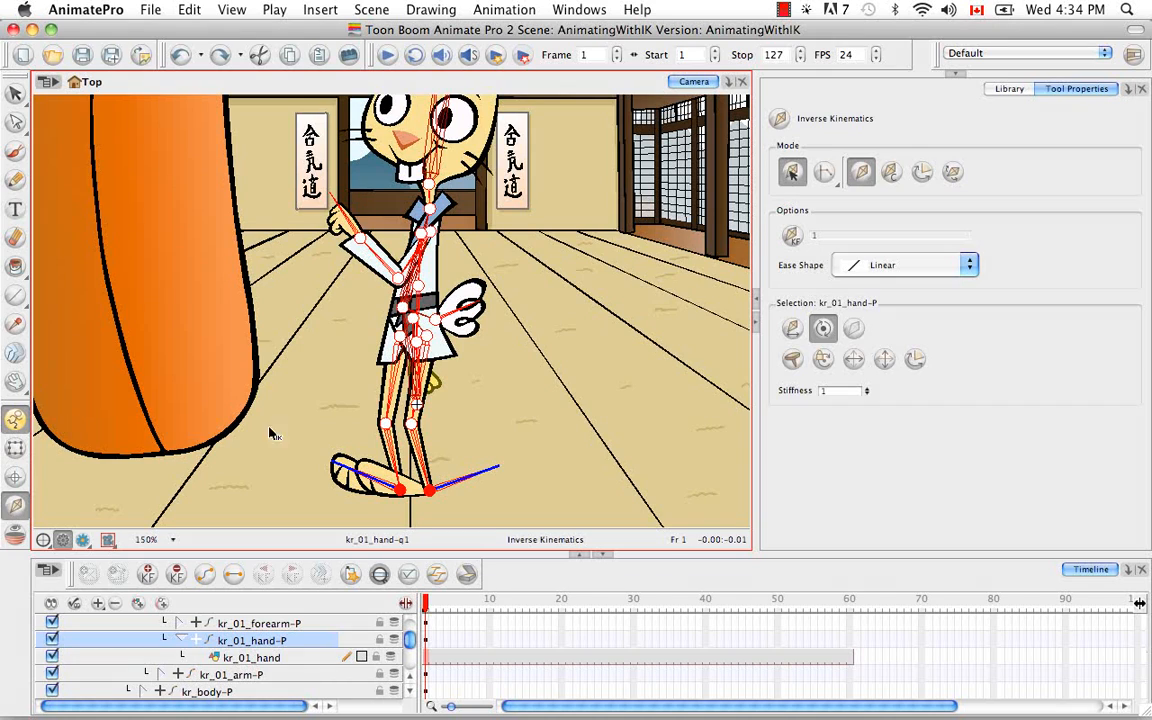
Step: Raise the kr_01_hand-P arm beside the other fist and swap the kr_01_hand drawing to kr_01_hand-q2
{"action": "left_click", "coordinate": [426, 389]}
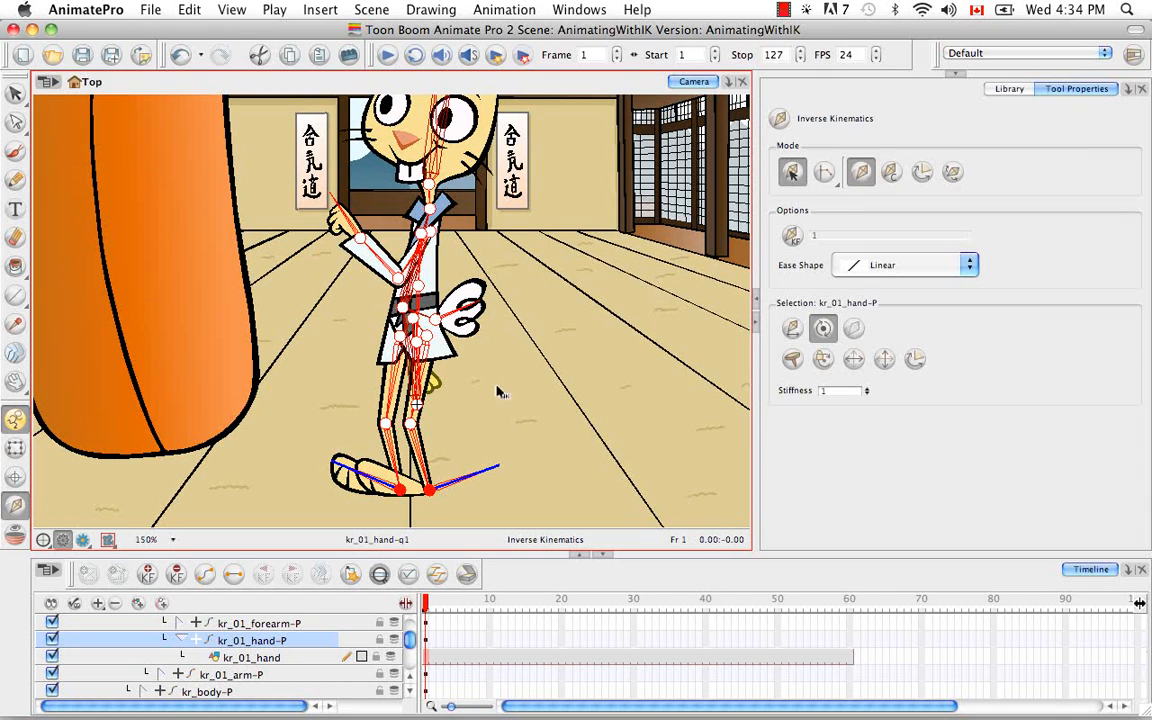
{"action": "left_click_drag", "start_coordinate": [335, 221], "coordinate": [364, 194]}
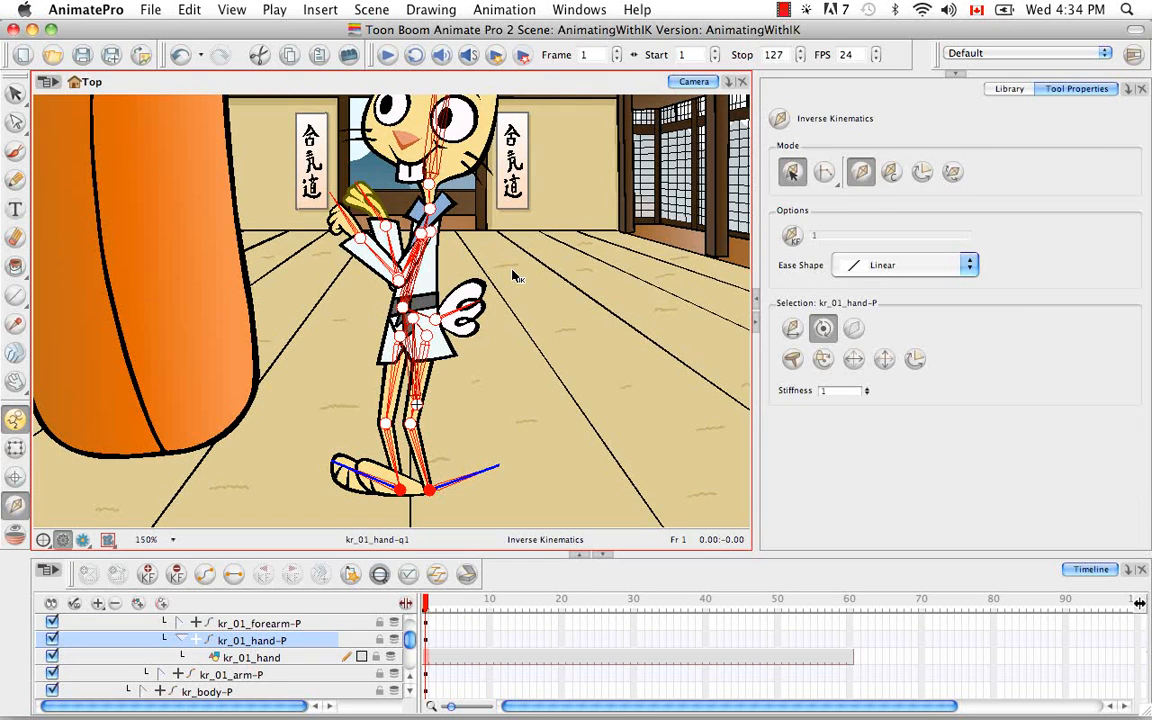
{"action": "left_click", "coordinate": [15, 450]}
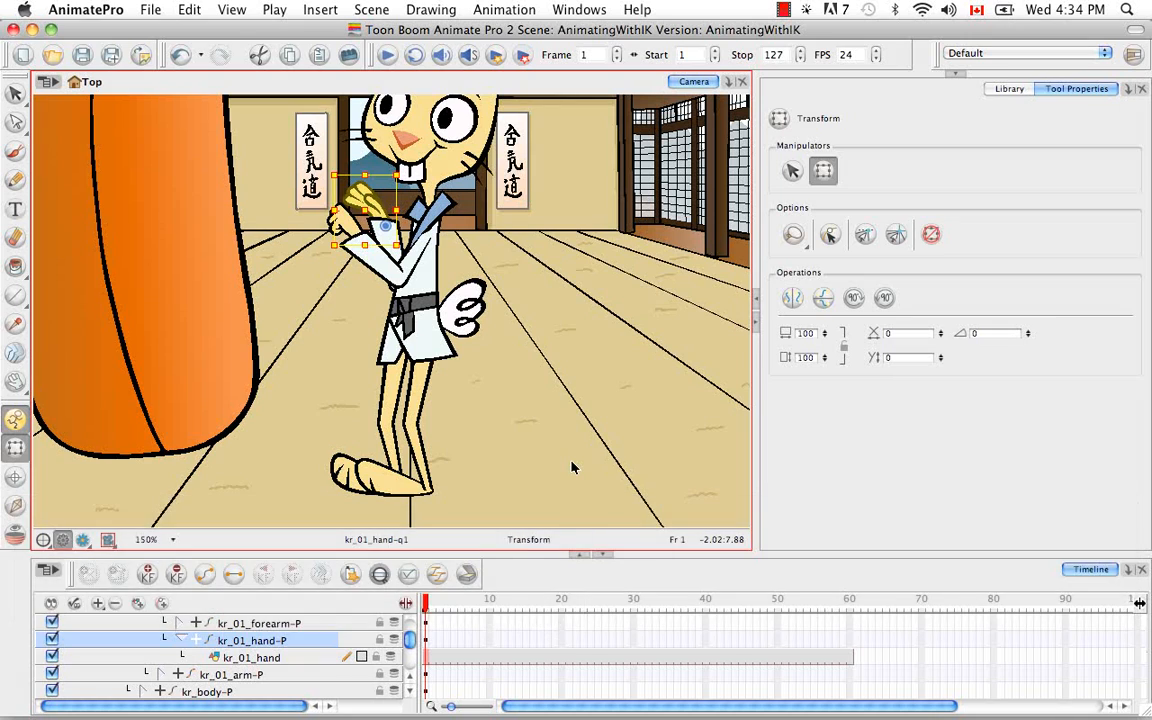
{"action": "left_click", "coordinate": [313, 659]}
{"action": "key", "text": "bracketright"}
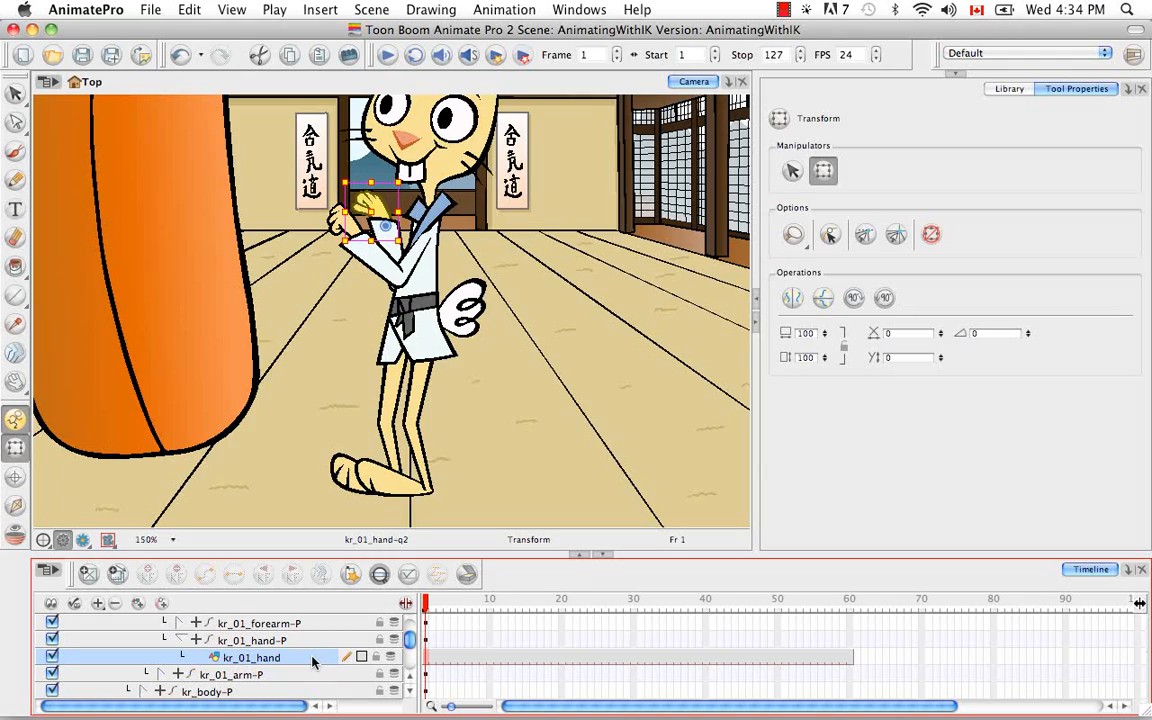
Step: Flip the kr_02_ear drawing horizontally and rotate it clockwise so the ear stands upright beside the other one
{"action": "key", "text": "space"}
{"action": "left_click_drag", "start_coordinate": [566, 329], "coordinate": [599, 378]}
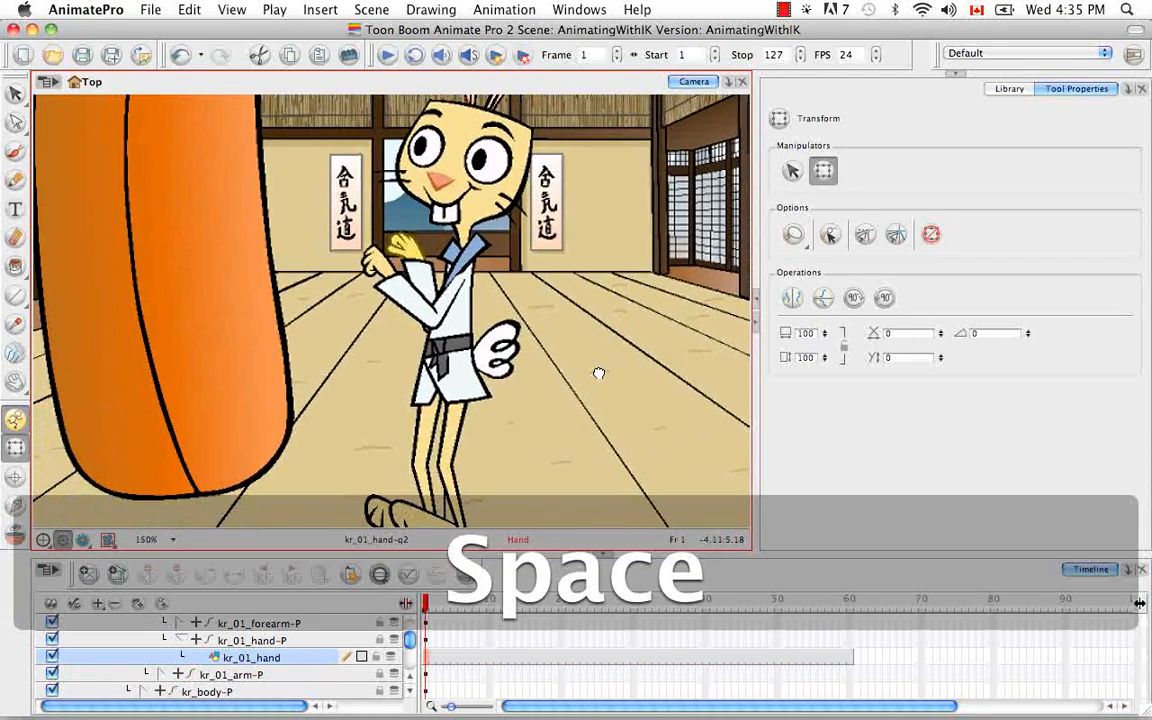
{"action": "key", "text": "super+minus"}
{"action": "key", "text": "super+minus"}
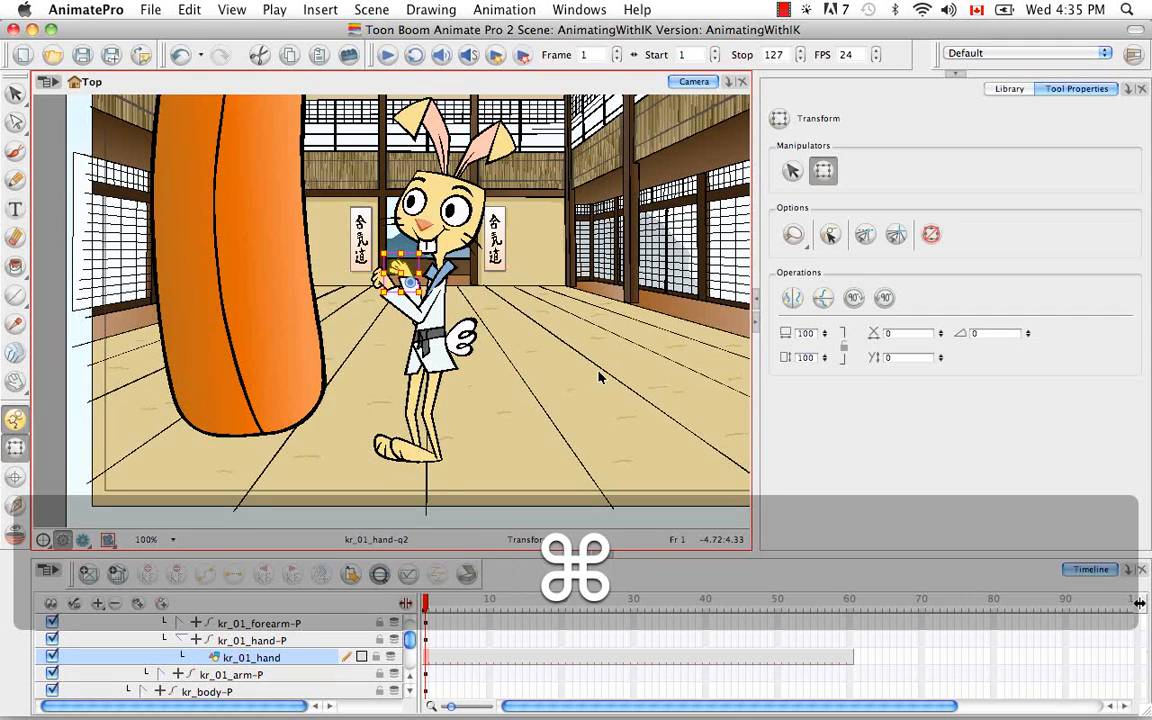
{"action": "key", "text": "super+equal"}
{"action": "key", "text": "space"}
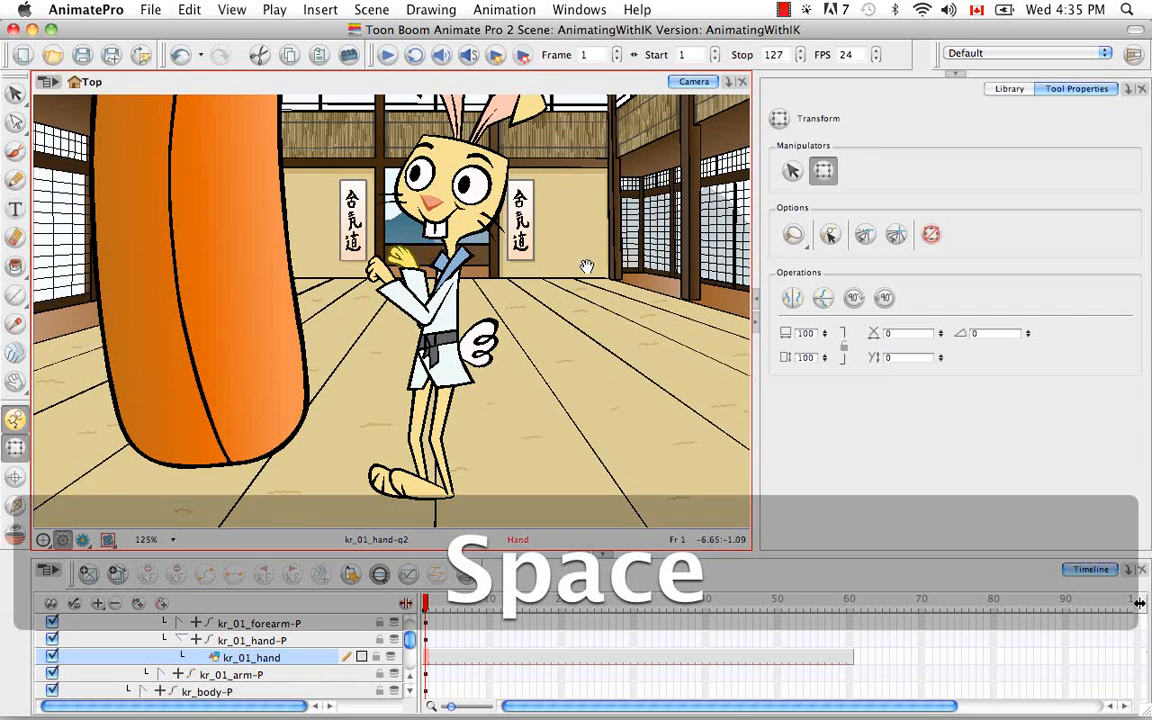
{"action": "left_click_drag", "start_coordinate": [589, 249], "coordinate": [587, 292]}
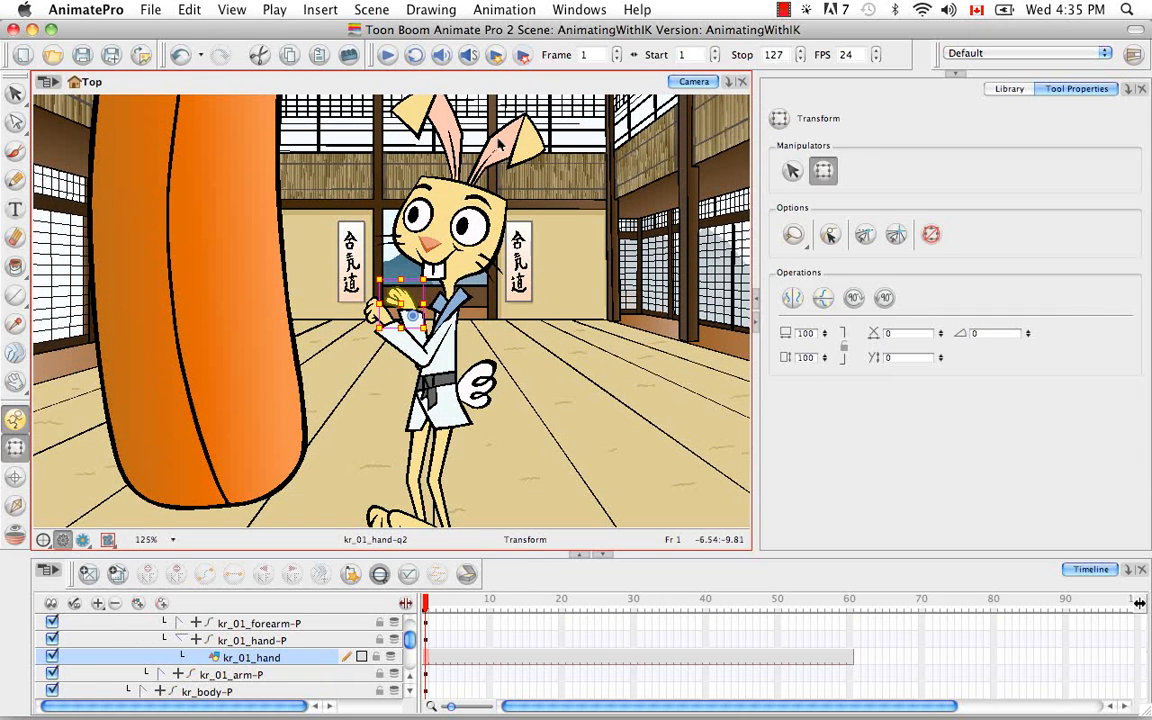
{"action": "left_click", "coordinate": [492, 128]}
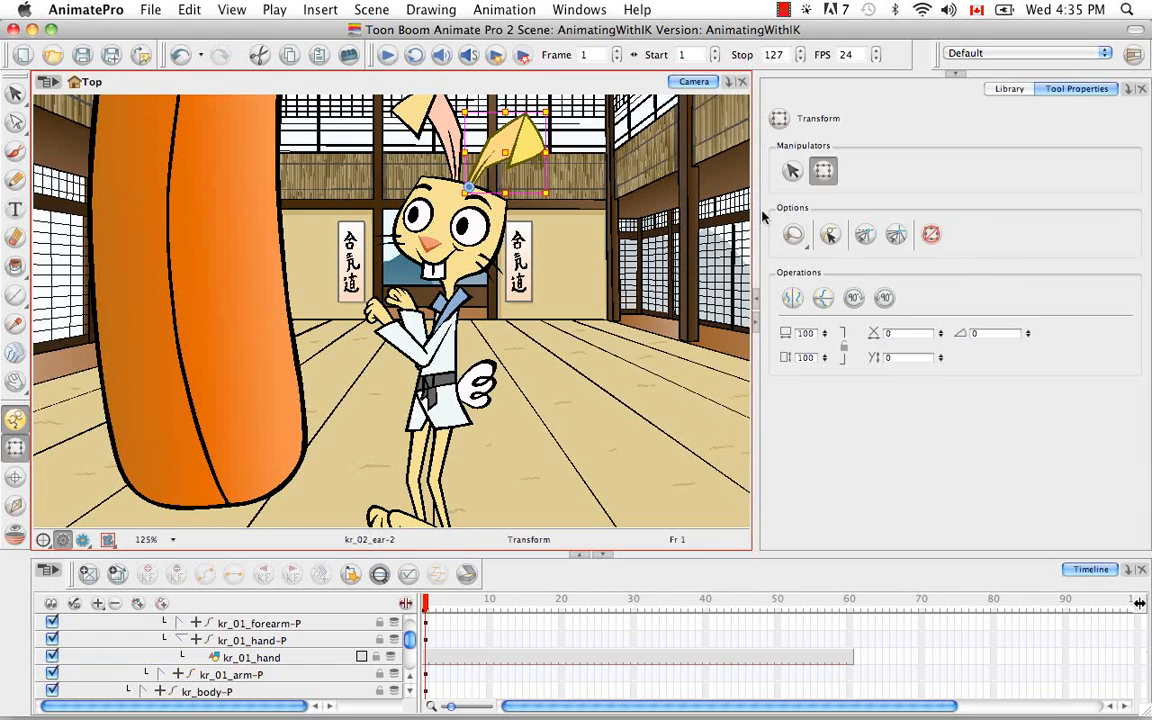
{"action": "left_click", "coordinate": [793, 297]}
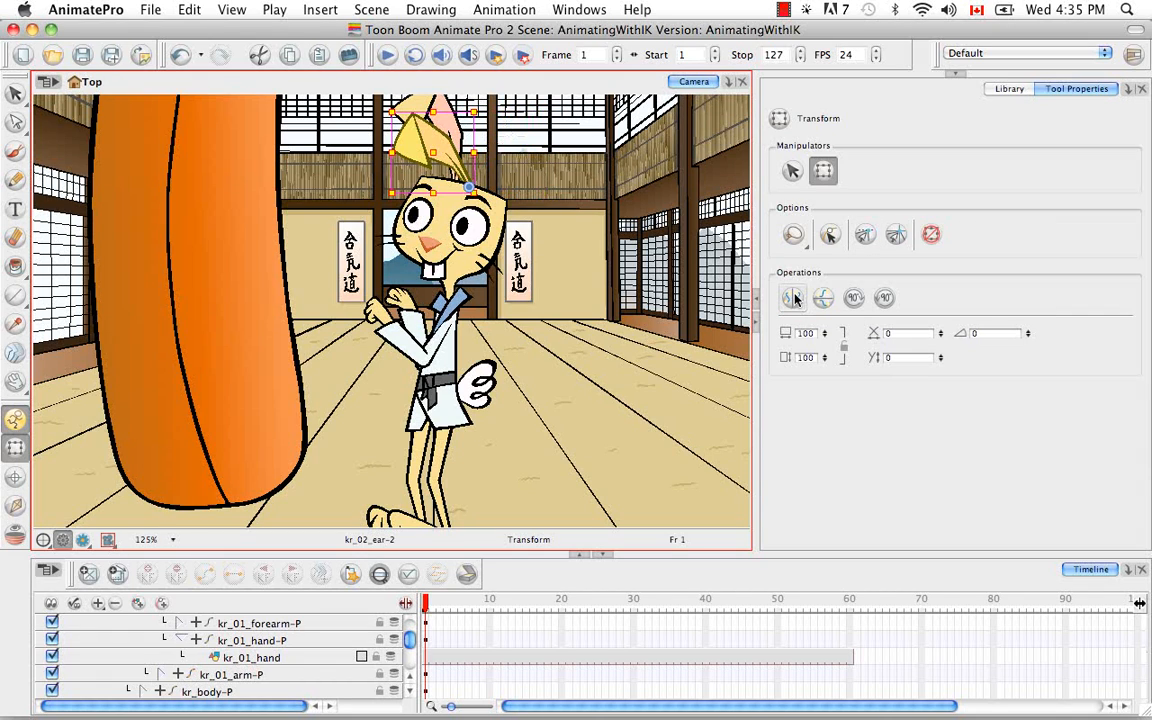
{"action": "left_click_drag", "start_coordinate": [487, 108], "coordinate": [540, 138]}
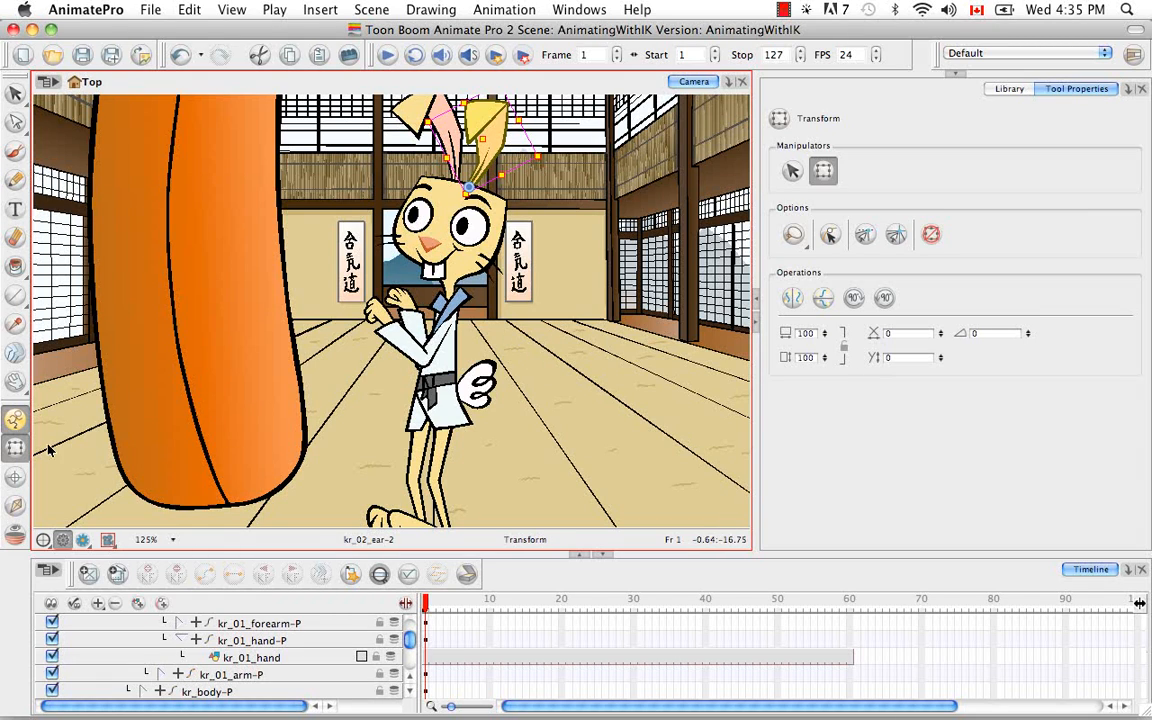
Step: Tilt the rabbit's head slightly forward toward the punching bag by posing KR_HEAD-PEG with Inverse Kinematics
{"action": "left_click", "coordinate": [15, 505]}
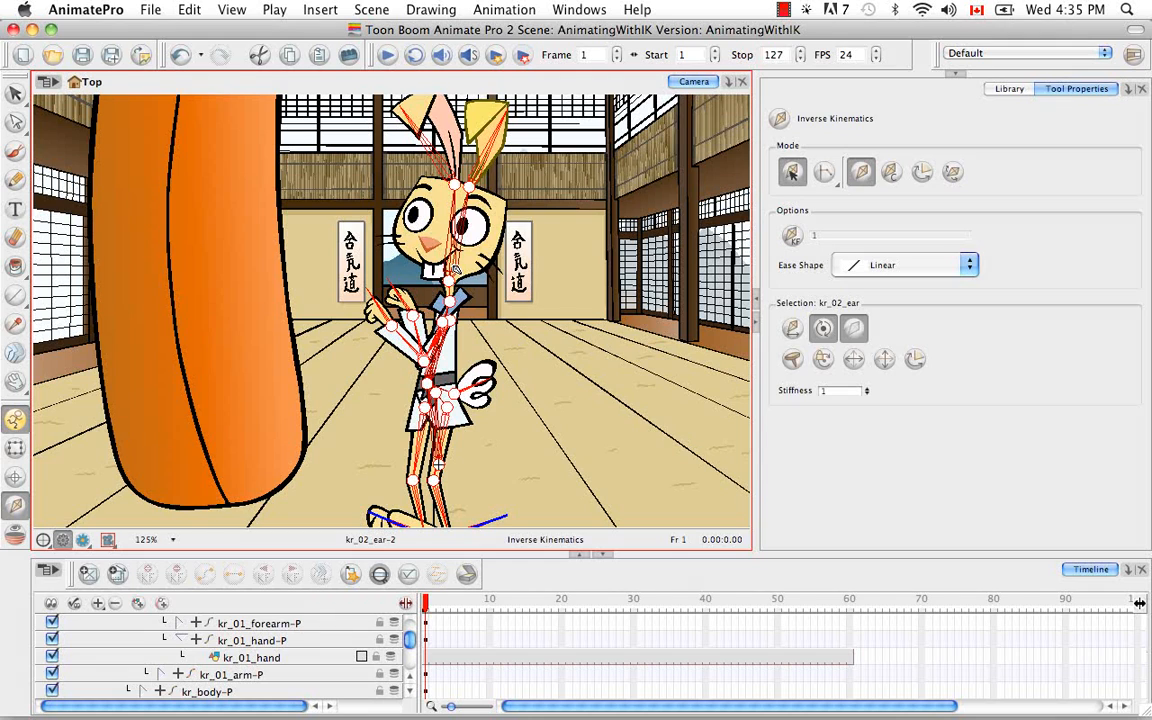
{"action": "left_click", "coordinate": [453, 269], "text": "super"}
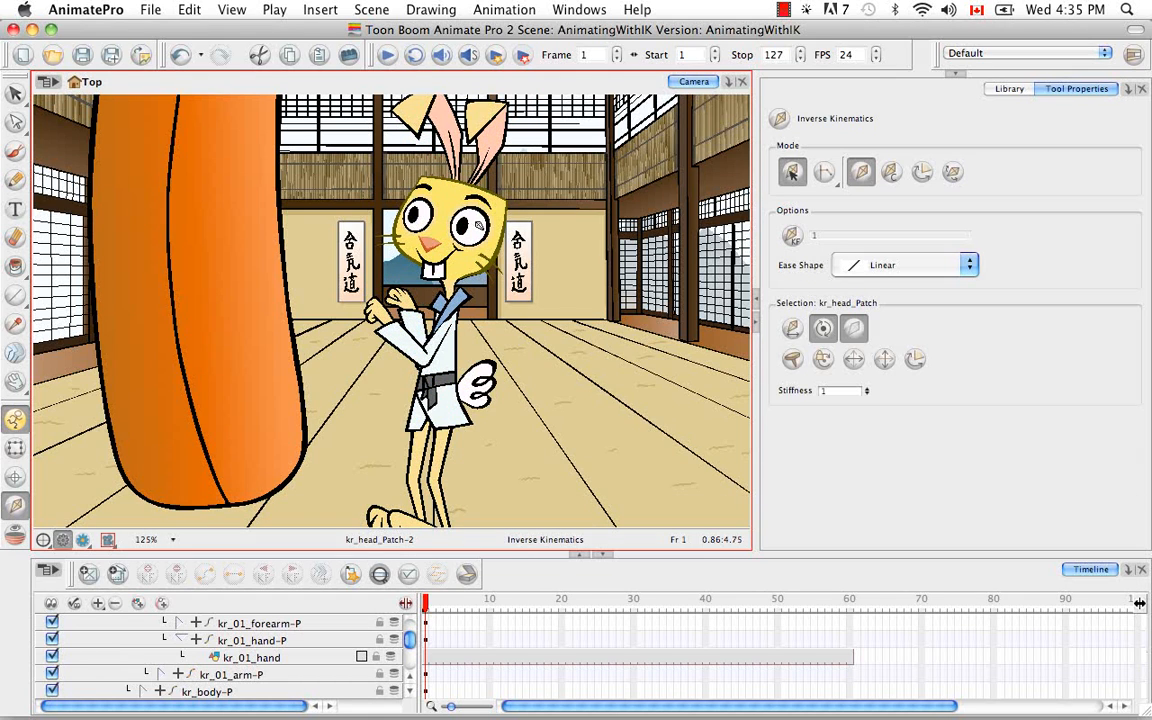
{"action": "left_click", "coordinate": [459, 284], "text": "super"}
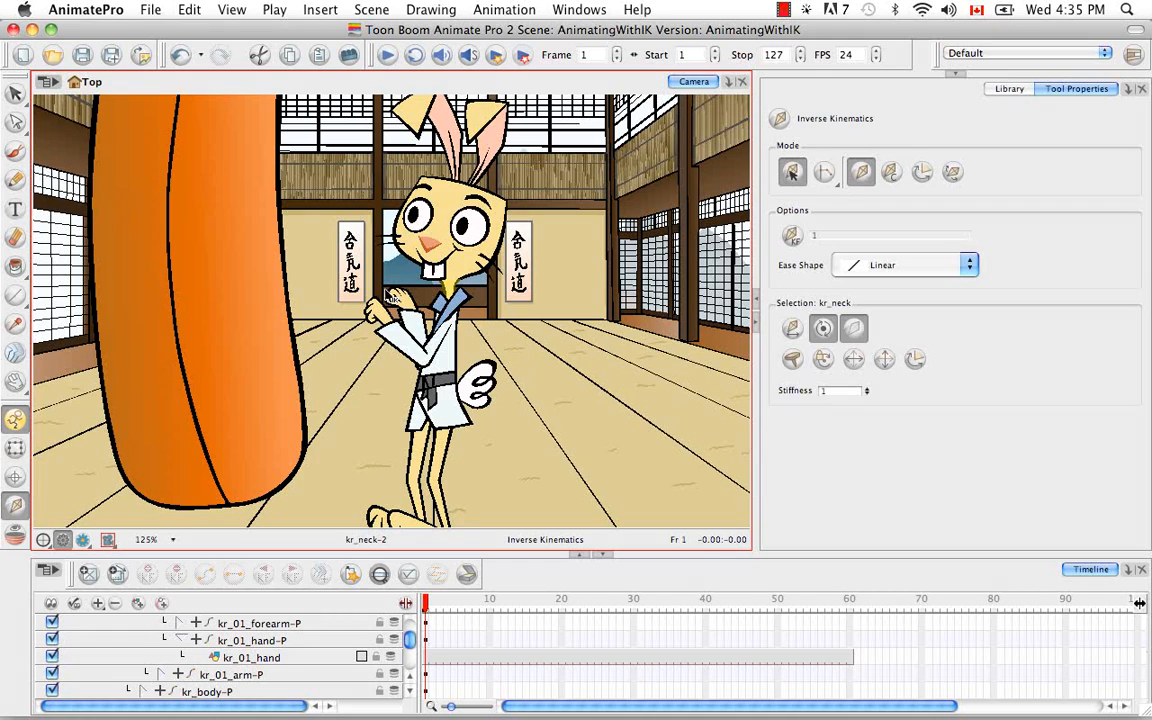
{"action": "left_click", "coordinate": [380, 576]}
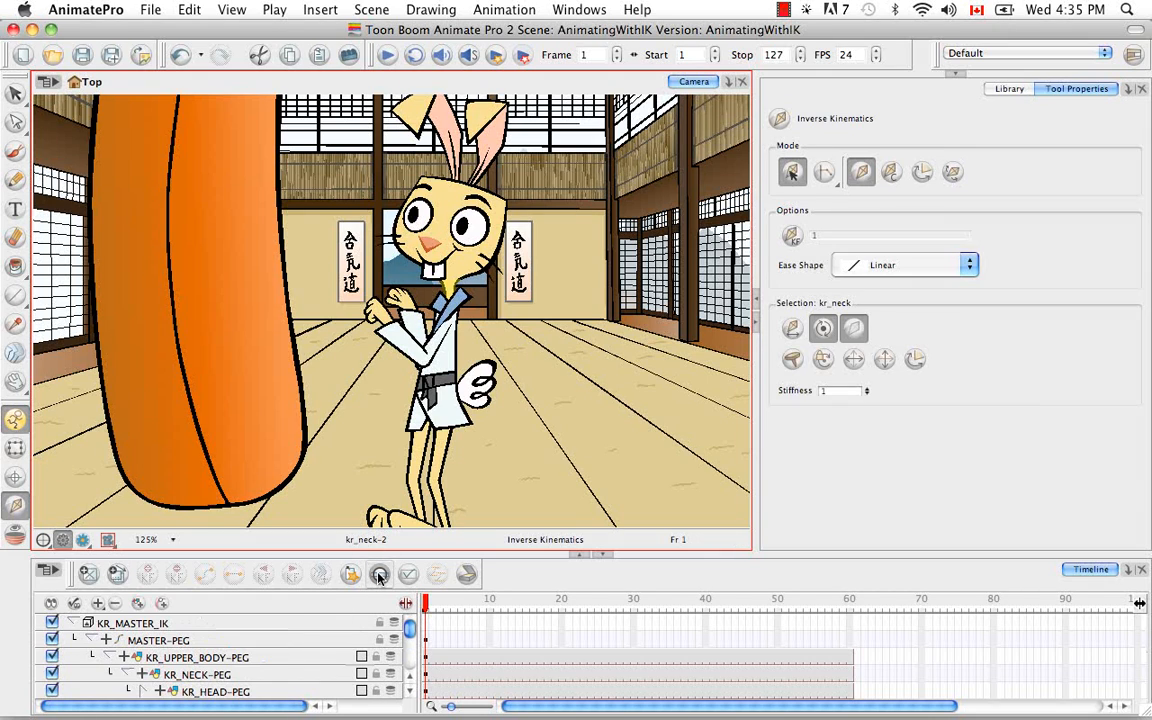
{"action": "left_click", "coordinate": [409, 691]}
{"action": "left_click", "coordinate": [290, 674]}
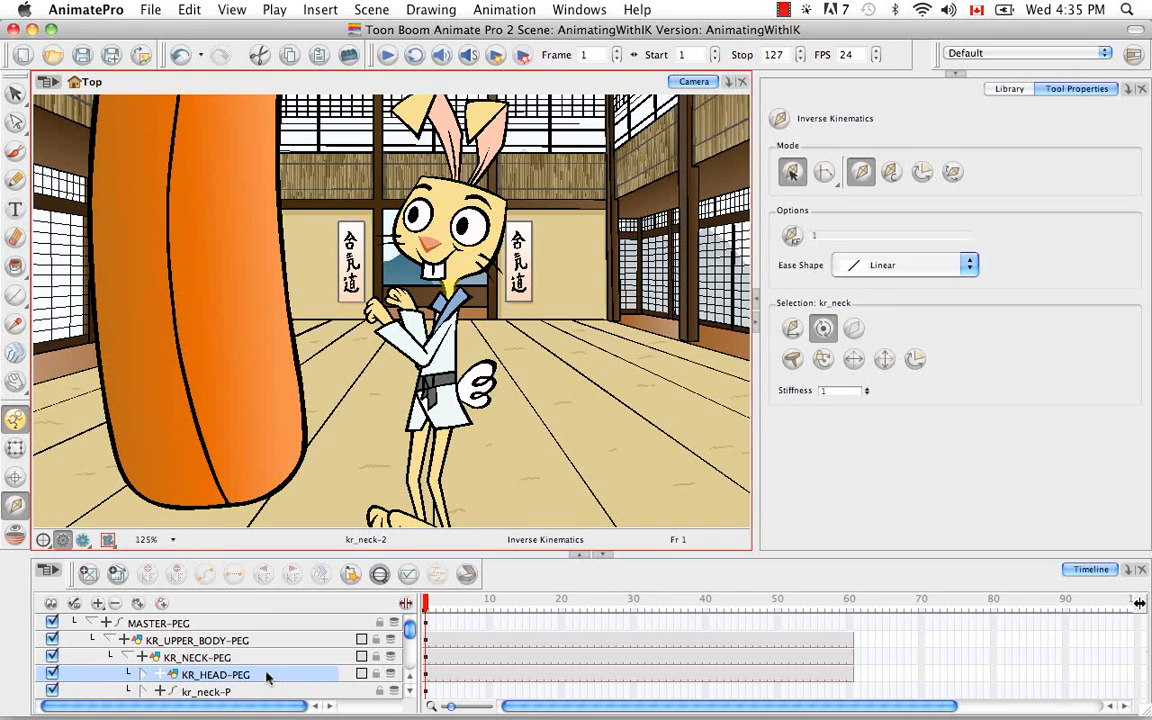
{"action": "left_click_drag", "start_coordinate": [460, 268], "coordinate": [447, 275]}
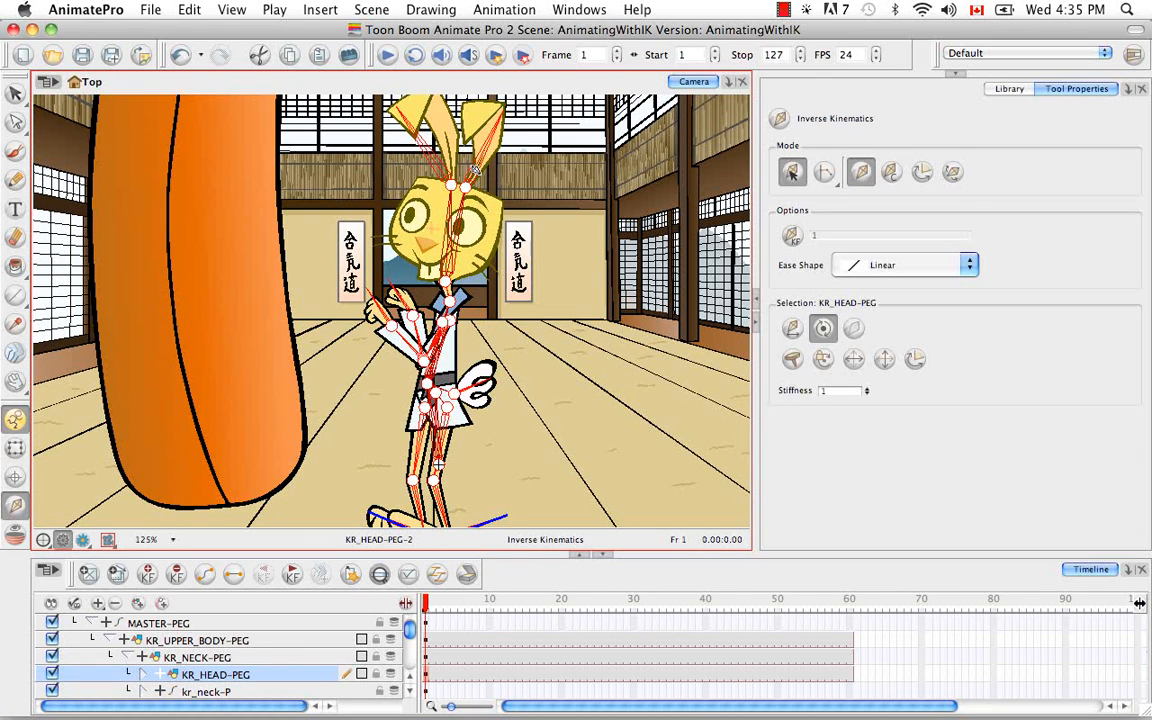
{"action": "left_click_drag", "start_coordinate": [463, 218], "coordinate": [428, 200]}
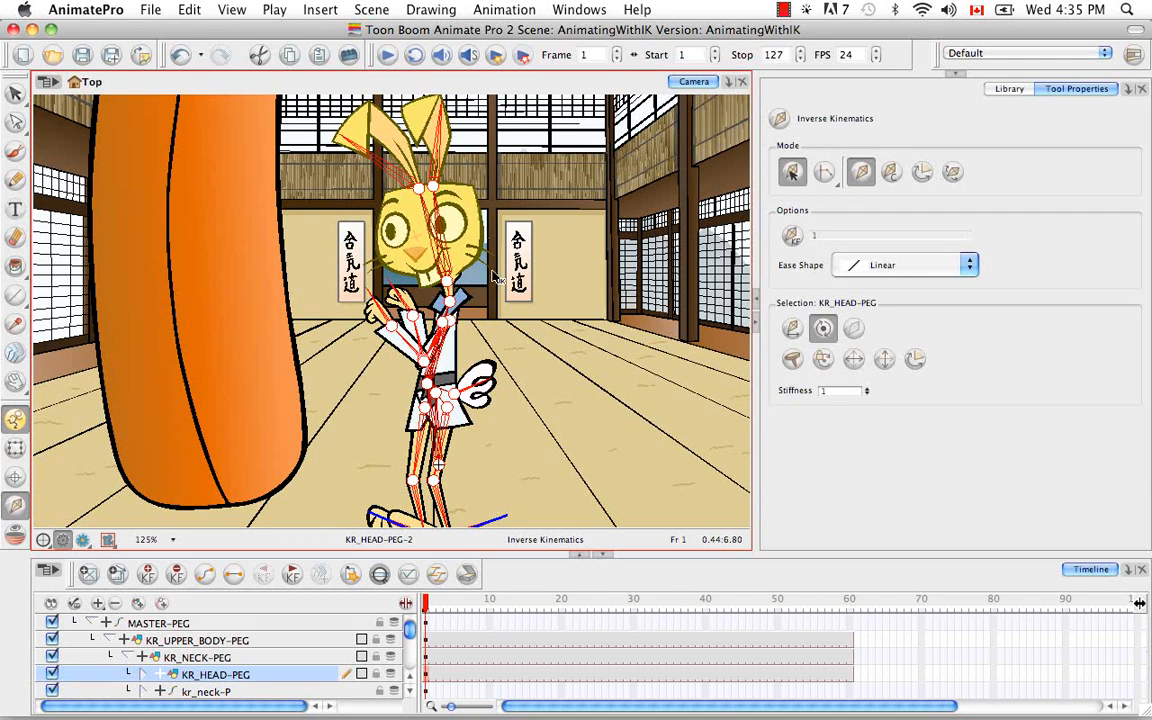
{"action": "left_click_drag", "start_coordinate": [449, 283], "coordinate": [446, 284]}
{"action": "left_click_drag", "start_coordinate": [436, 203], "coordinate": [464, 190]}
{"action": "left_click_drag", "start_coordinate": [451, 283], "coordinate": [447, 283]}
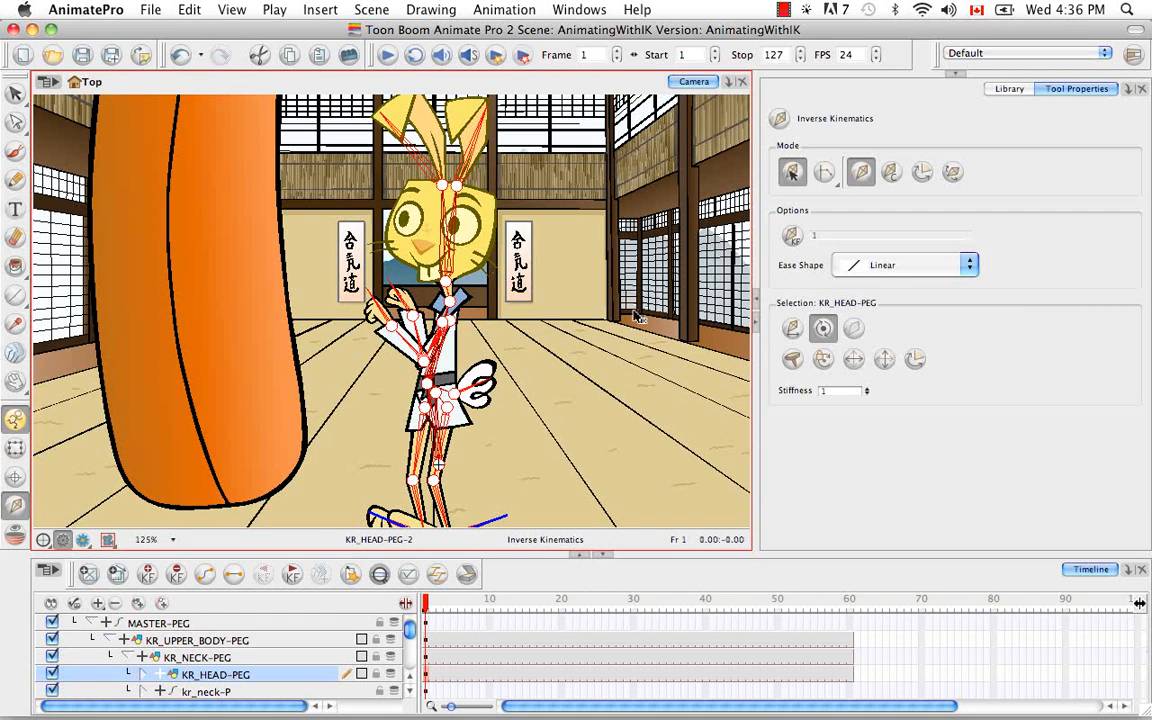
{"action": "left_click_drag", "start_coordinate": [460, 208], "coordinate": [452, 208]}
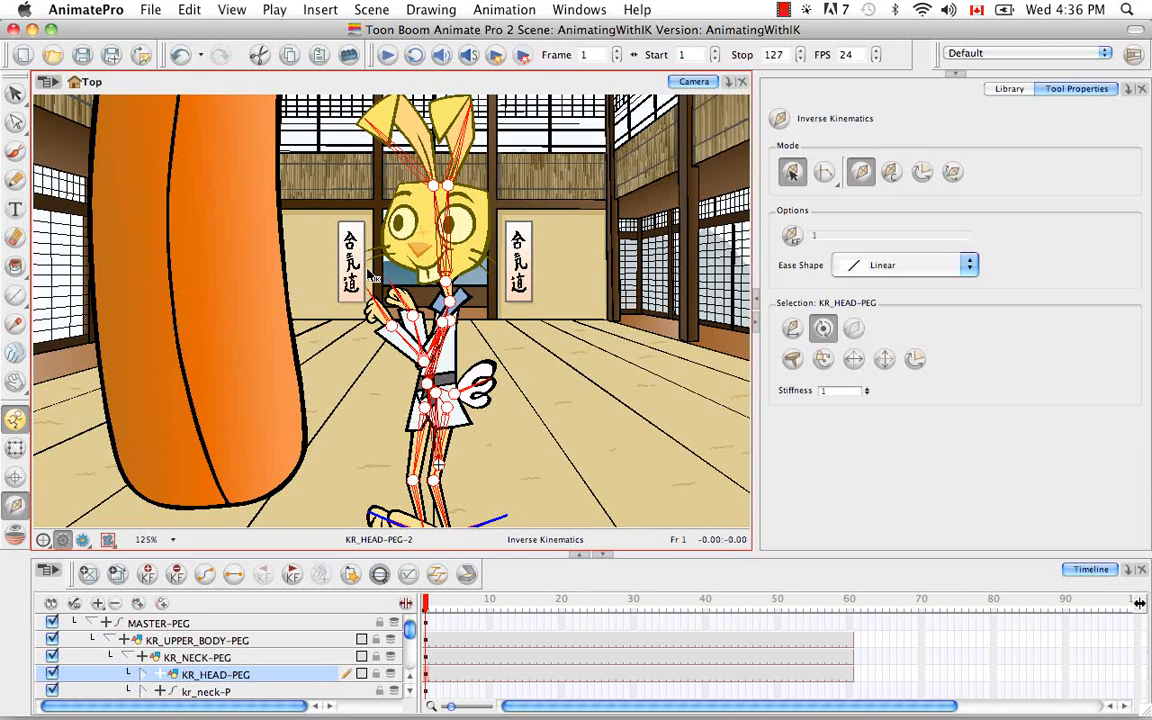
Step: Locate the kr_01_eyebrow layer under KR_FACIAL_FEATURES-PEG in the timeline and swap its drawing to kr_01_eyebrow-q2
{"action": "left_click", "coordinate": [15, 447]}
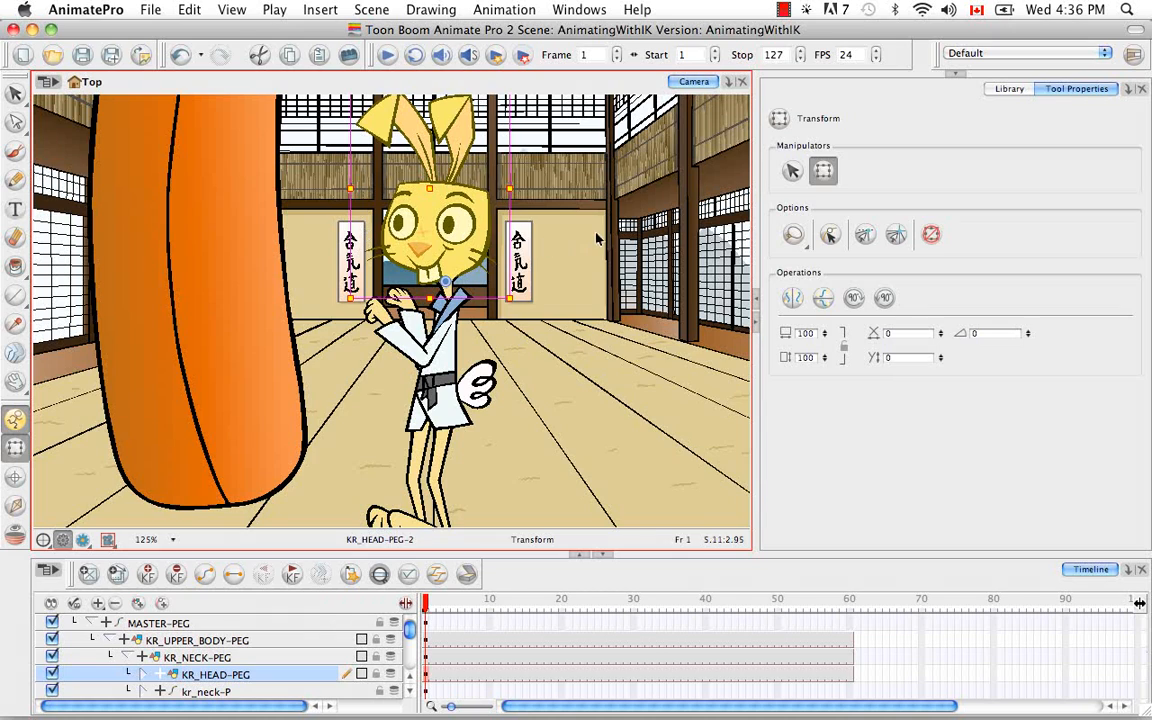
{"action": "left_click", "coordinate": [592, 235]}
{"action": "left_click", "coordinate": [406, 196]}
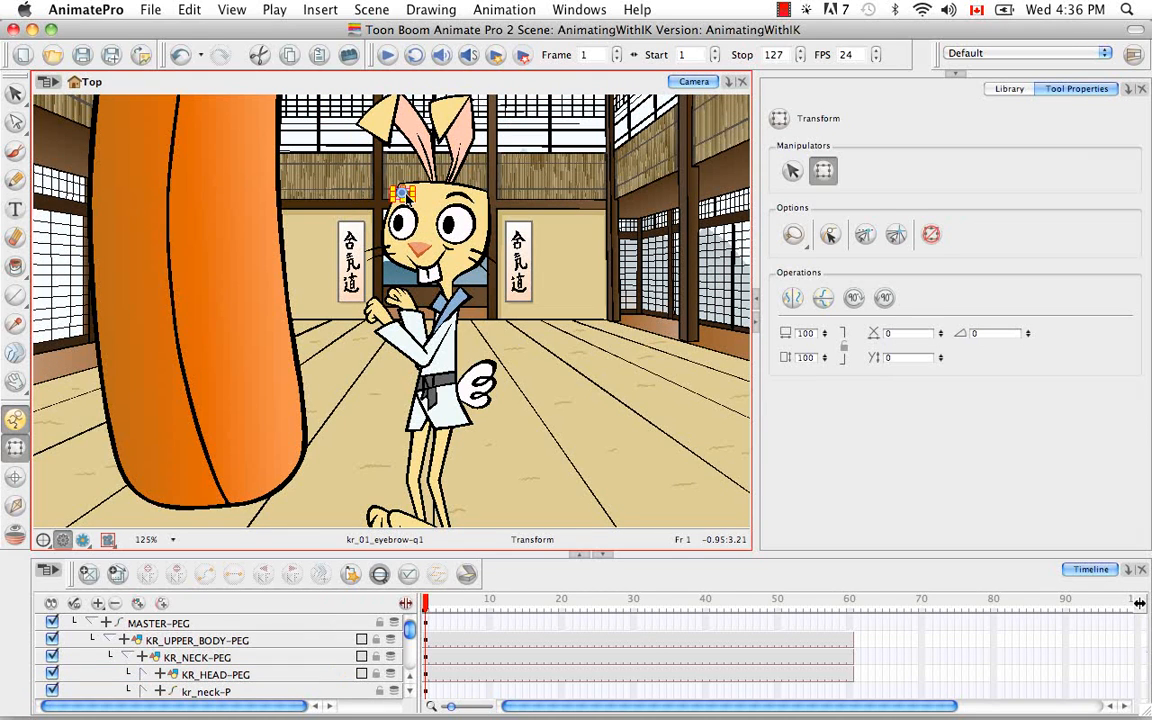
{"action": "left_click", "coordinate": [380, 575]}
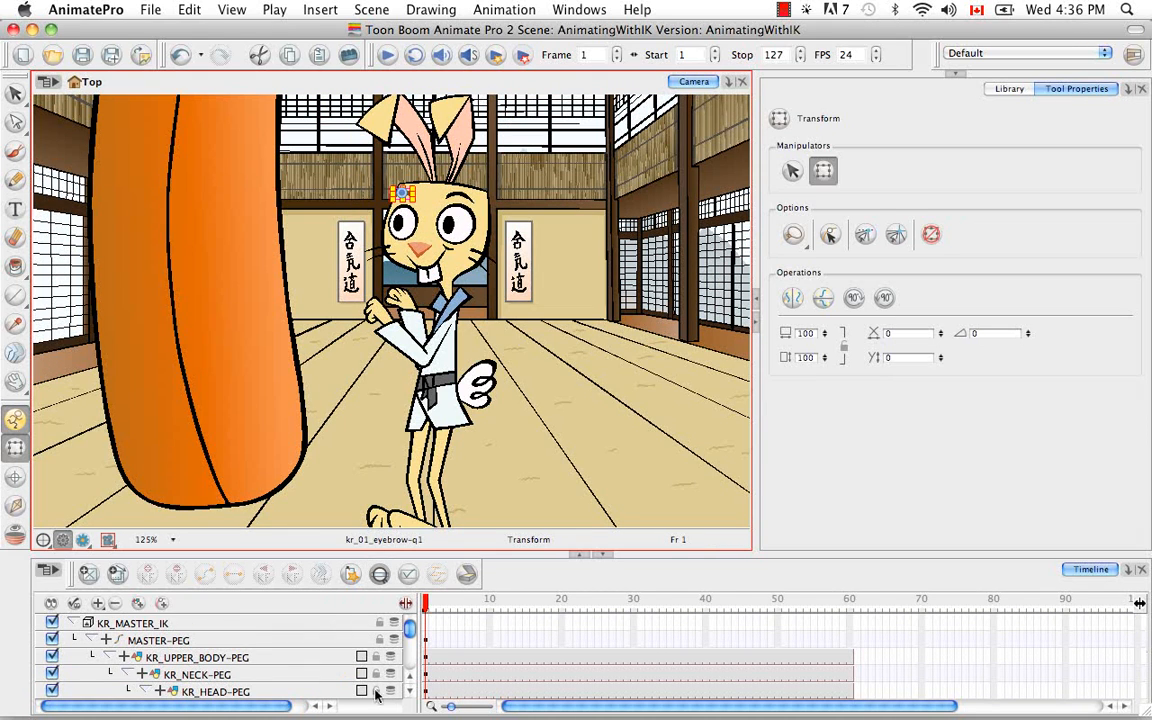
{"action": "left_click", "coordinate": [409, 691]}
{"action": "left_click", "coordinate": [409, 691]}
{"action": "left_click", "coordinate": [409, 691]}
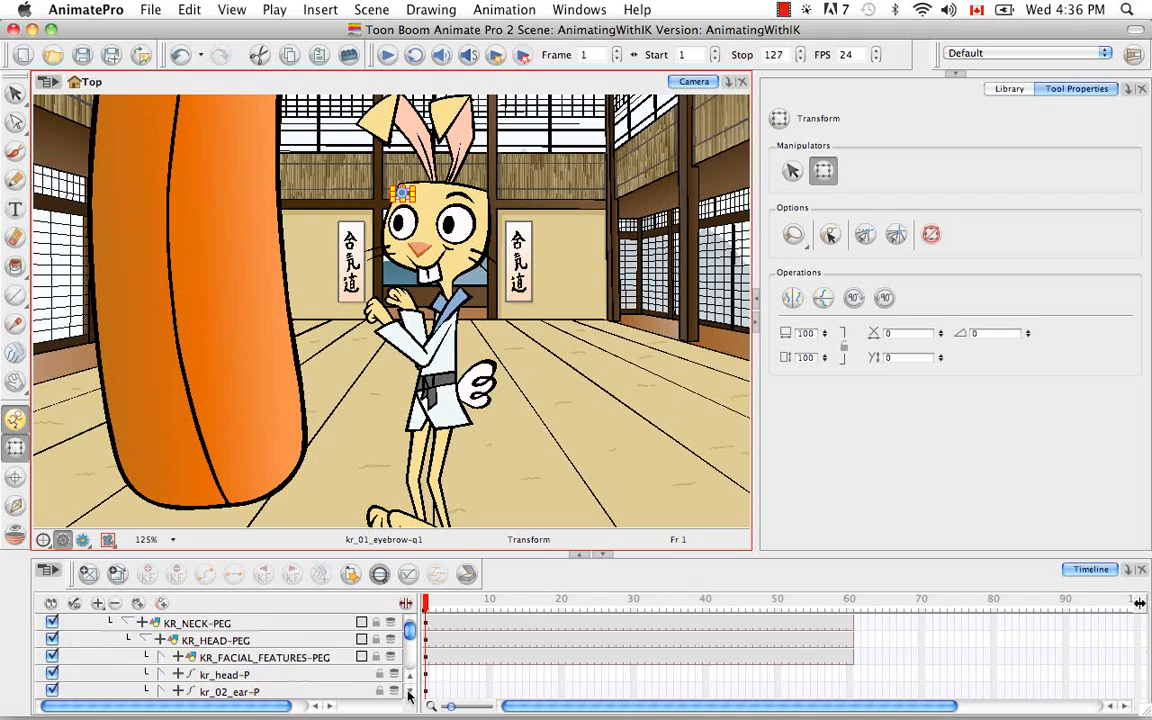
{"action": "left_click", "coordinate": [409, 691]}
{"action": "left_click", "coordinate": [165, 640]}
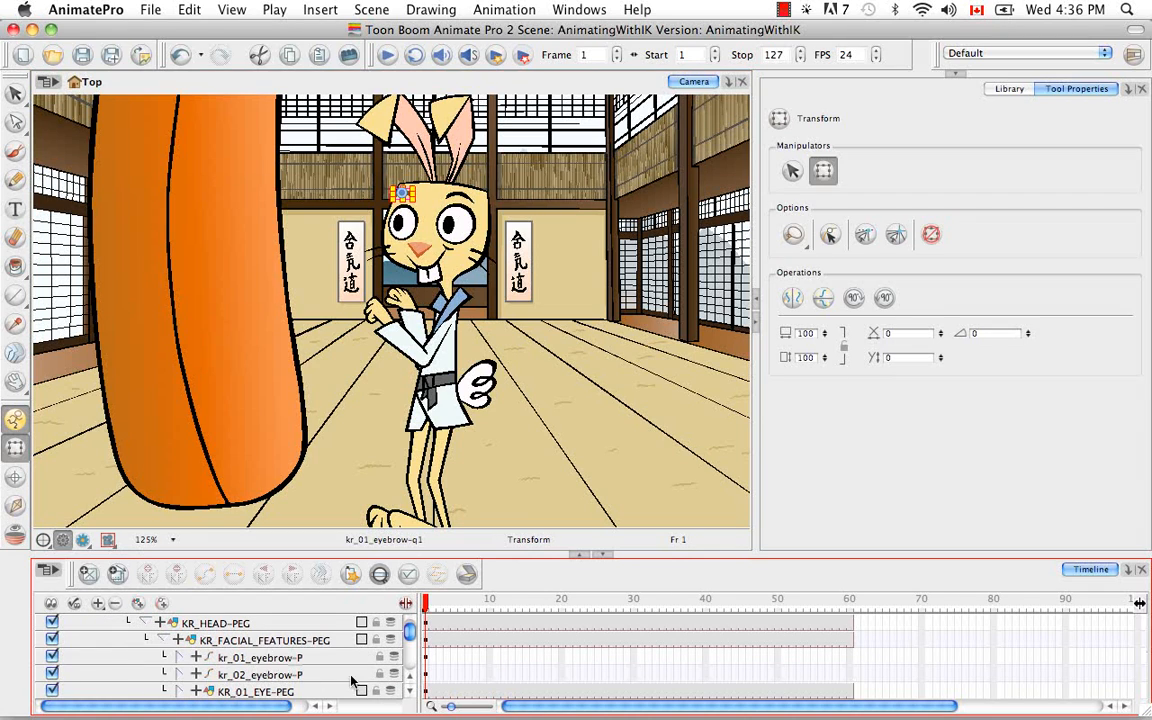
{"action": "left_click", "coordinate": [409, 691]}
{"action": "left_click", "coordinate": [178, 640]}
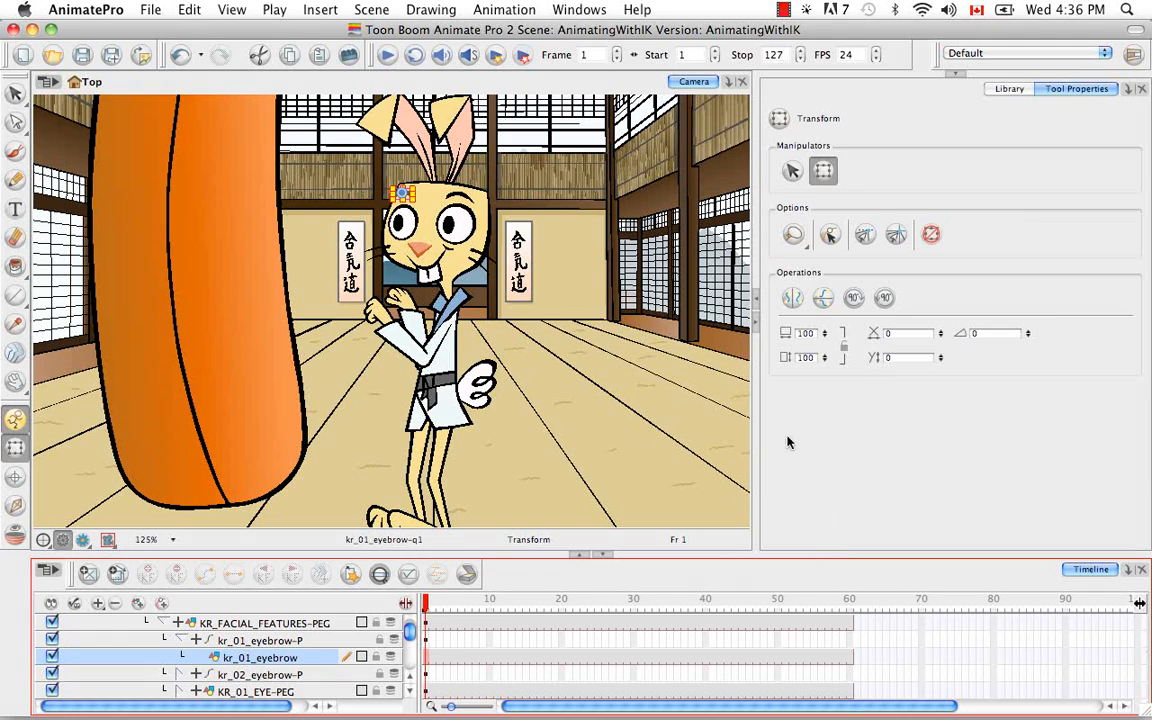
{"action": "key", "text": "bracketright"}
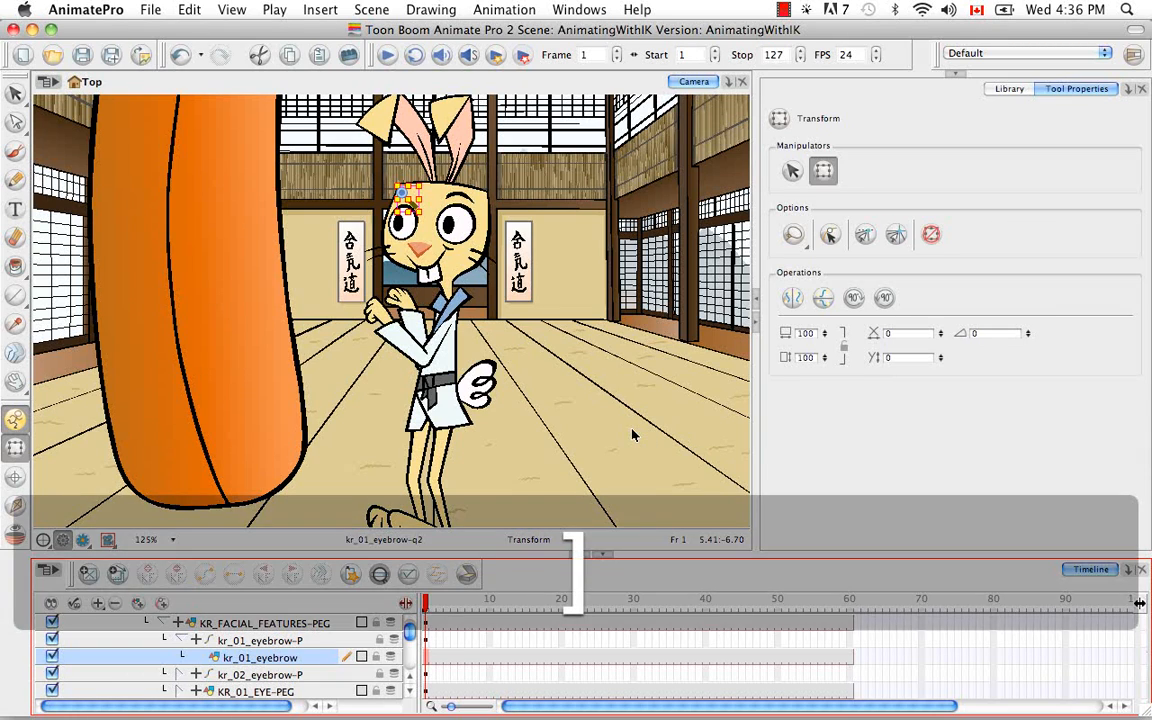
Step: Expand kr_02_eyebrow-P, swap the kr_02_eyebrow drawing to kr_02_eyebrow-q2, and deselect the eyebrow
{"action": "left_click", "coordinate": [178, 675]}
{"action": "left_click", "coordinate": [255, 691]}
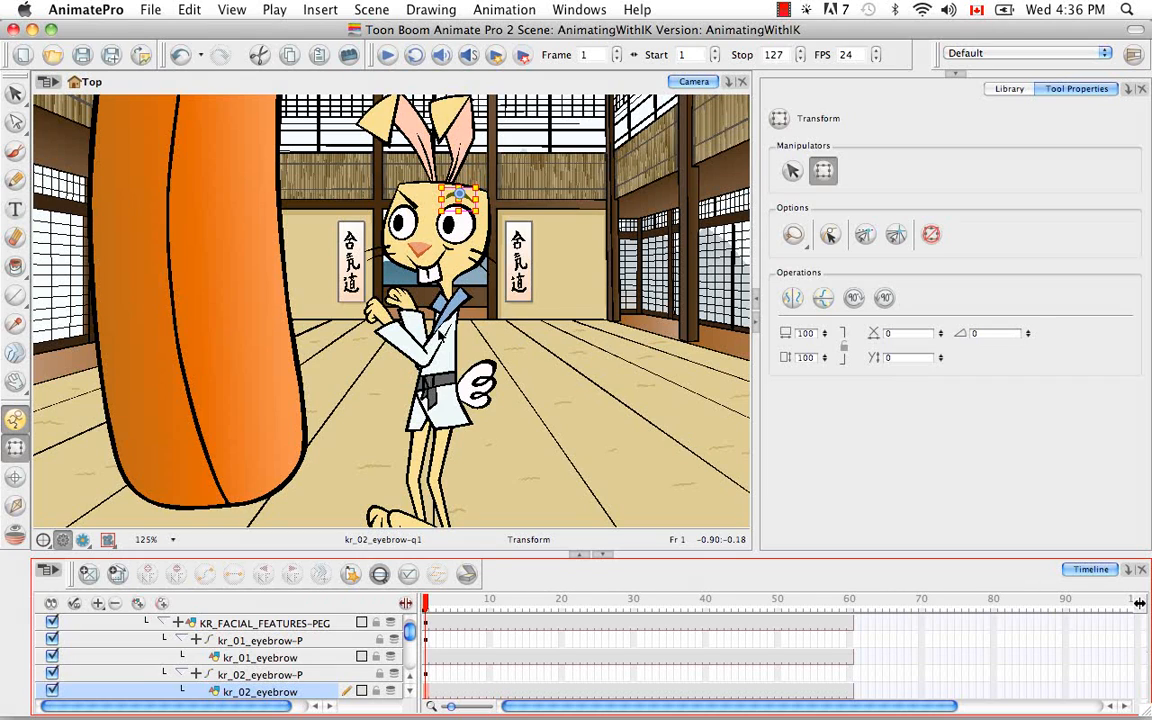
{"action": "key", "text": "bracketright"}
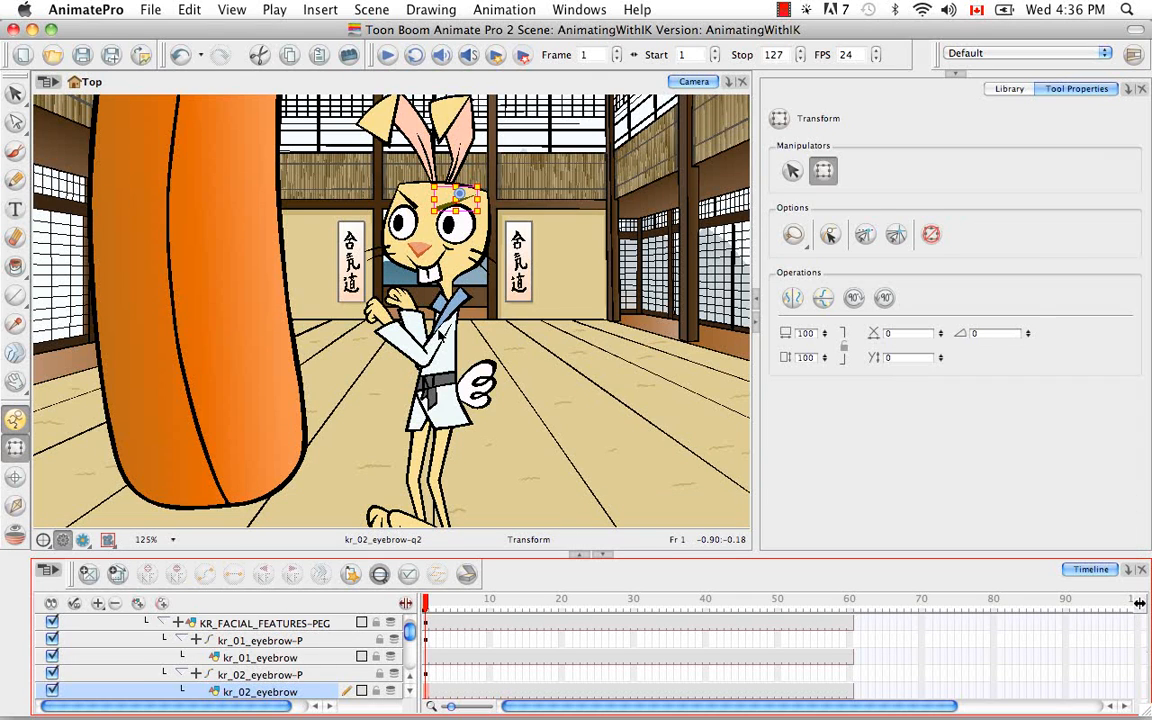
{"action": "left_click", "coordinate": [525, 367]}
Step: Collapse the MASTER-PEG hierarchy in the timeline so the rabbit's body-part layers are hidden
{"action": "key", "text": "super+minus"}
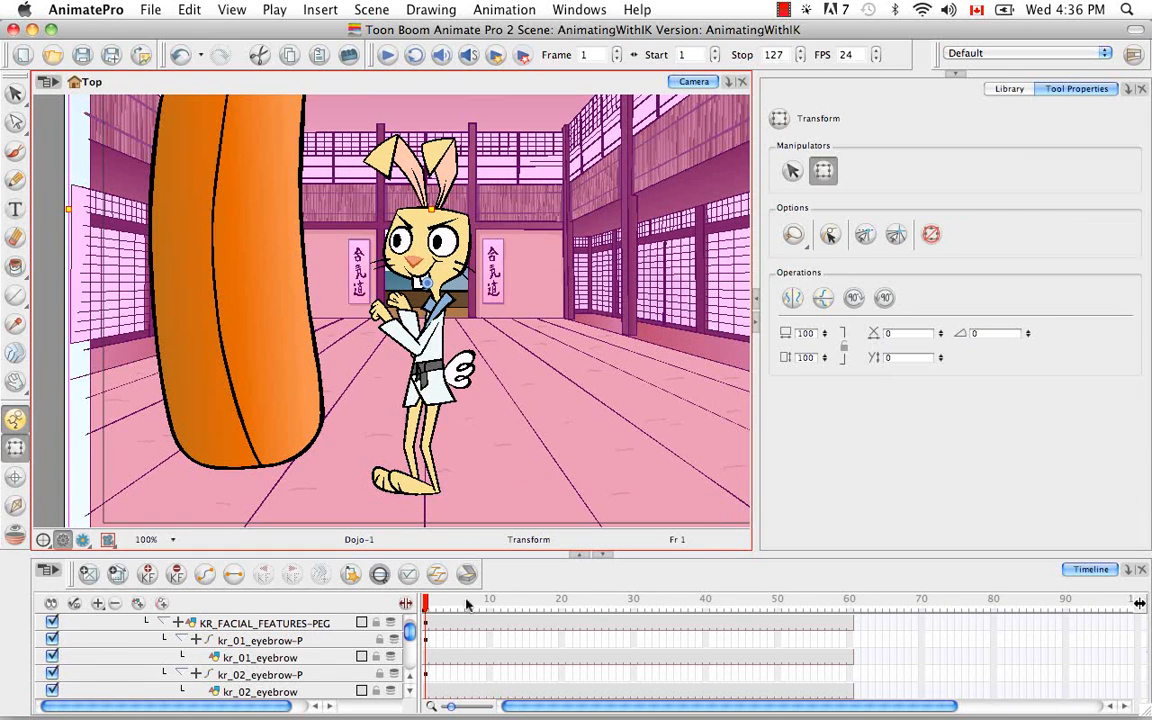
{"action": "left_click_drag", "start_coordinate": [410, 636], "coordinate": [408, 617]}
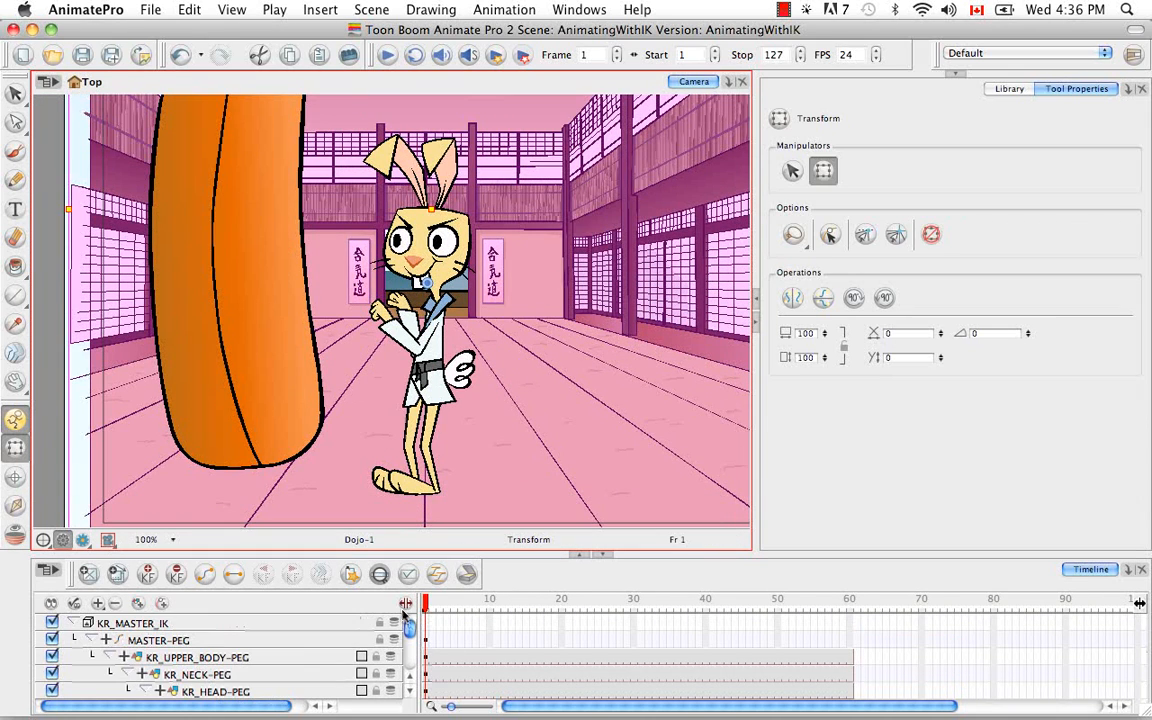
{"action": "left_click", "coordinate": [95, 640]}
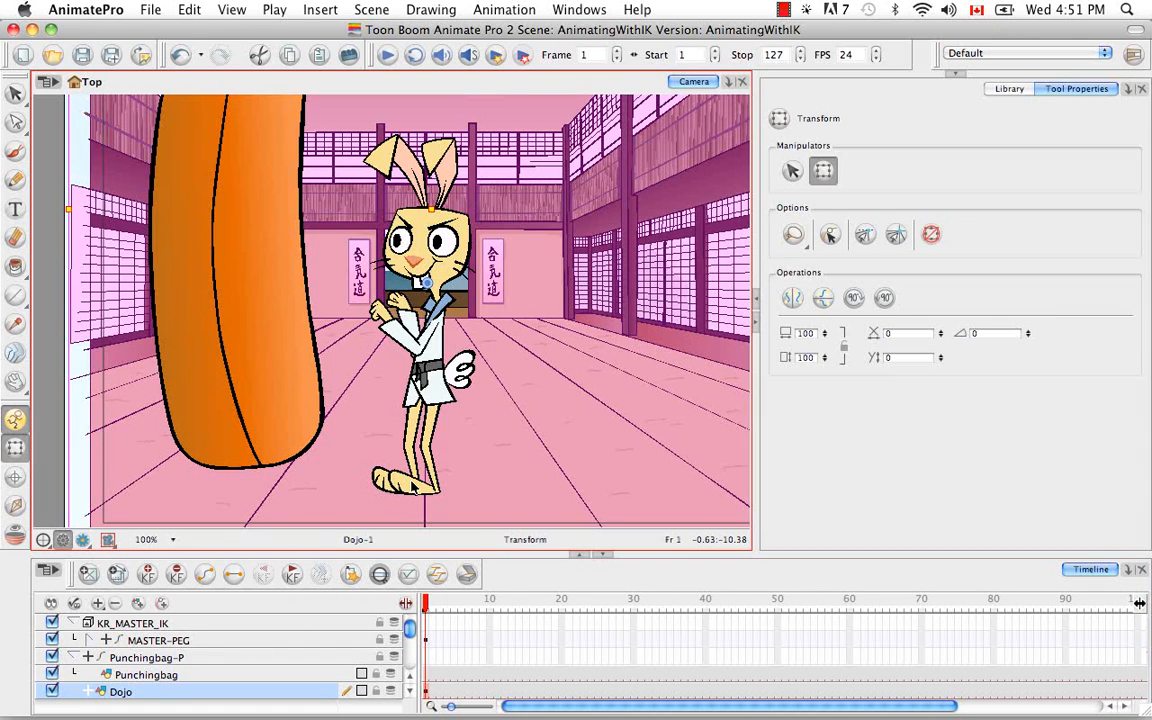
Step: Swap the kr_02_foot drawing to kr_02_foot-1, flip it horizontally, and move it onto the ankle
{"action": "left_click", "coordinate": [413, 483]}
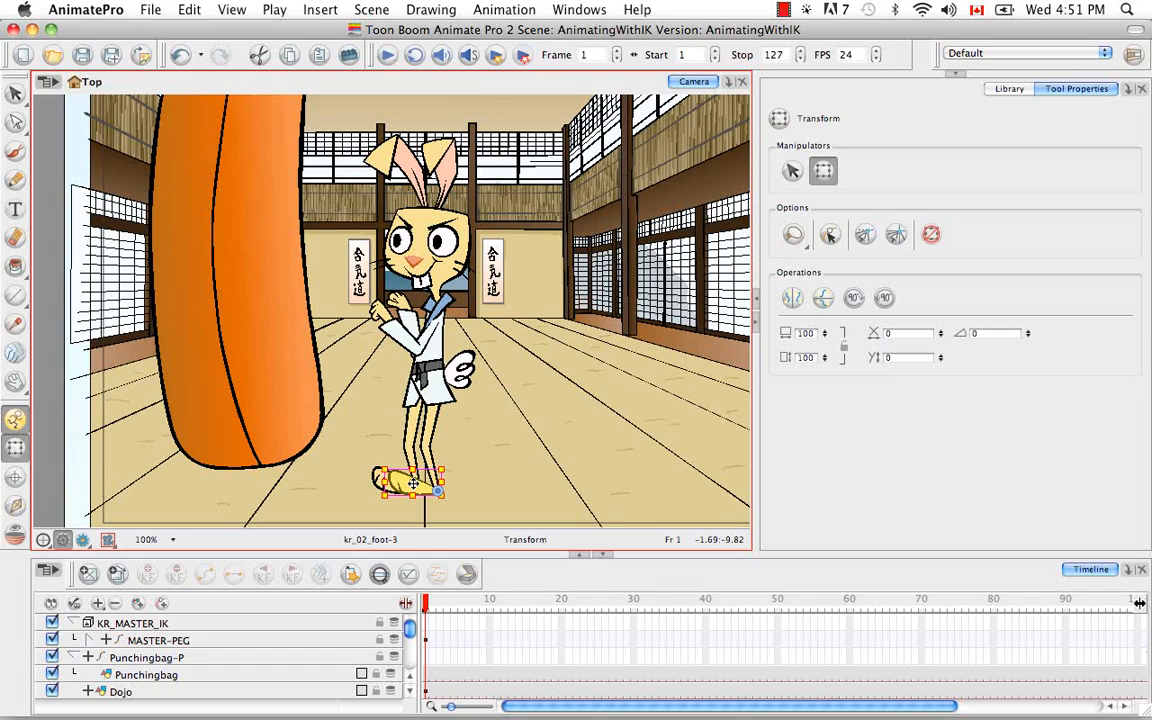
{"action": "key", "text": "bracketleft"}
{"action": "key", "text": "bracketleft"}
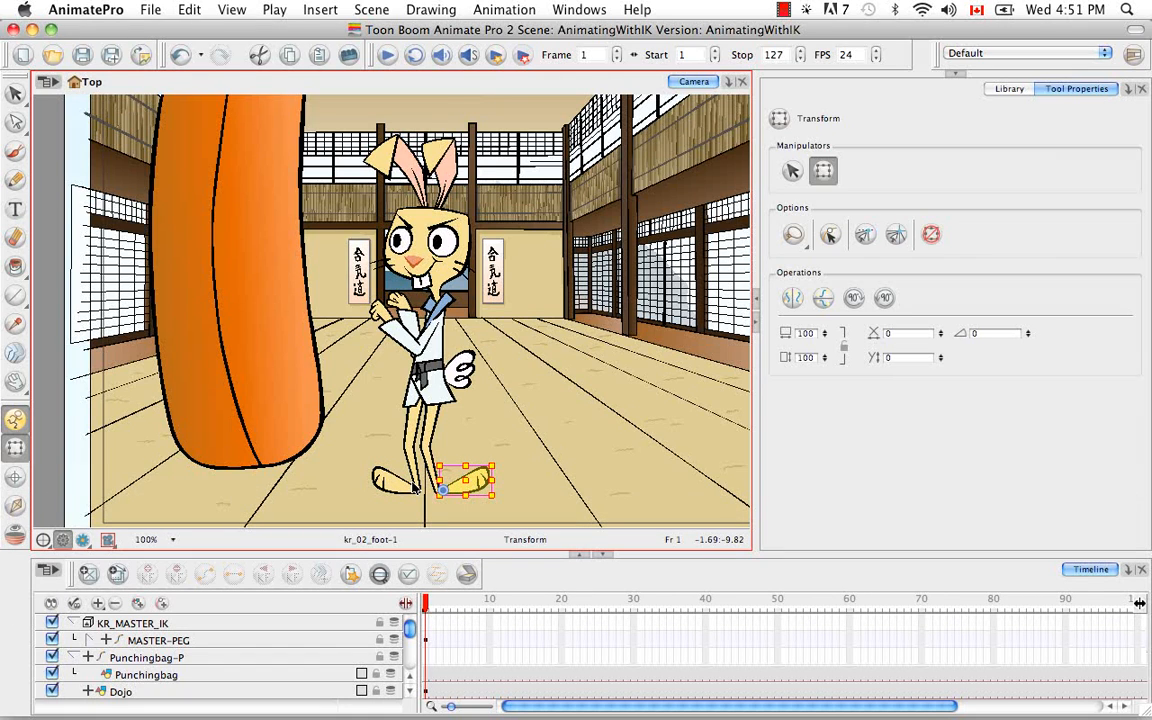
{"action": "key", "text": "4"}
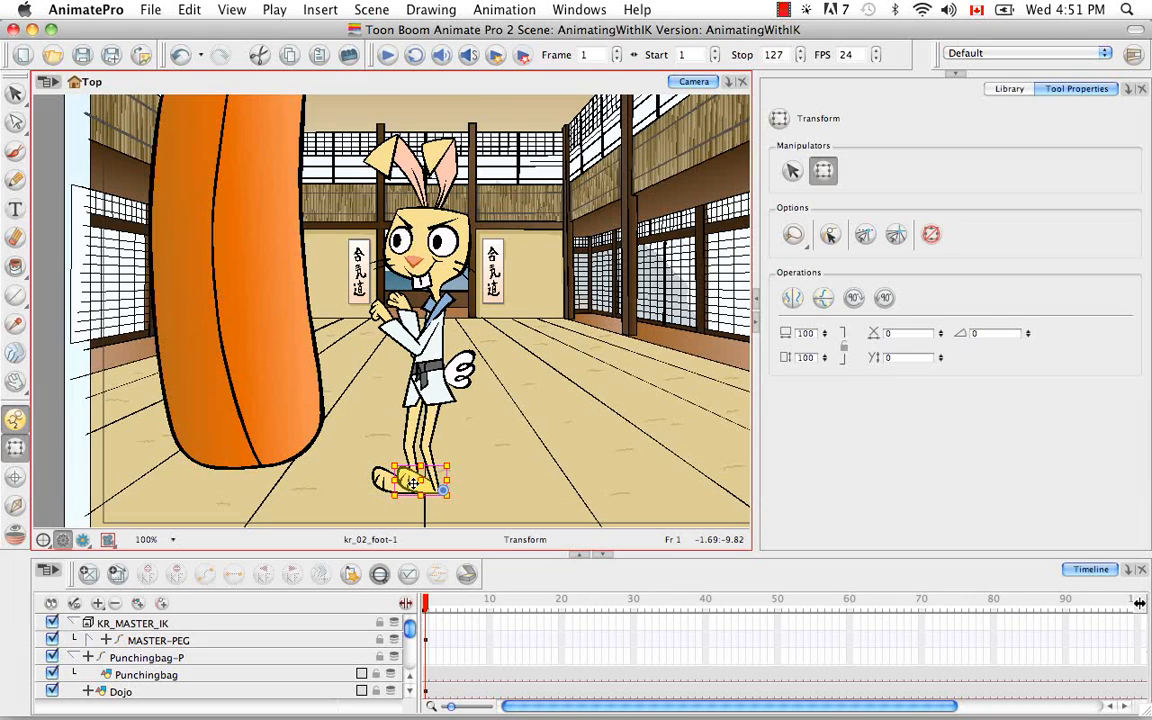
{"action": "left_click_drag", "start_coordinate": [413, 483], "coordinate": [405, 484]}
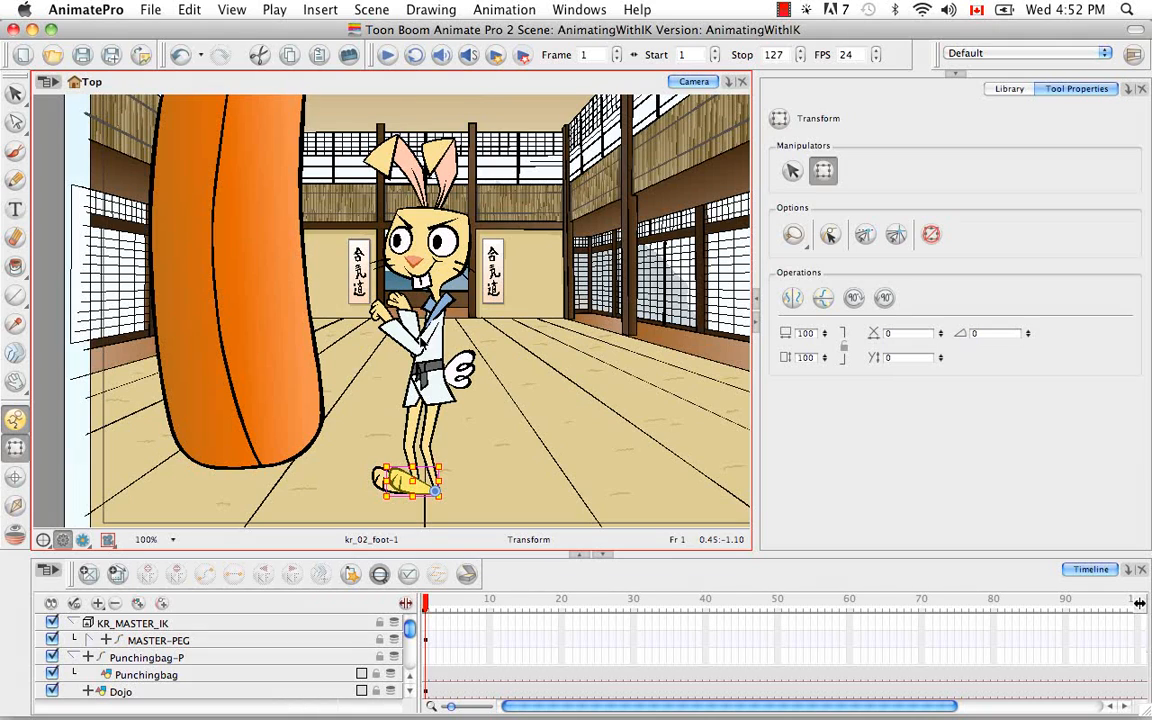
Step: Select the whole front arm through KR_02_ARM-PEG and shift it slightly back toward the rabbit's shoulder
{"action": "left_click", "coordinate": [424, 341]}
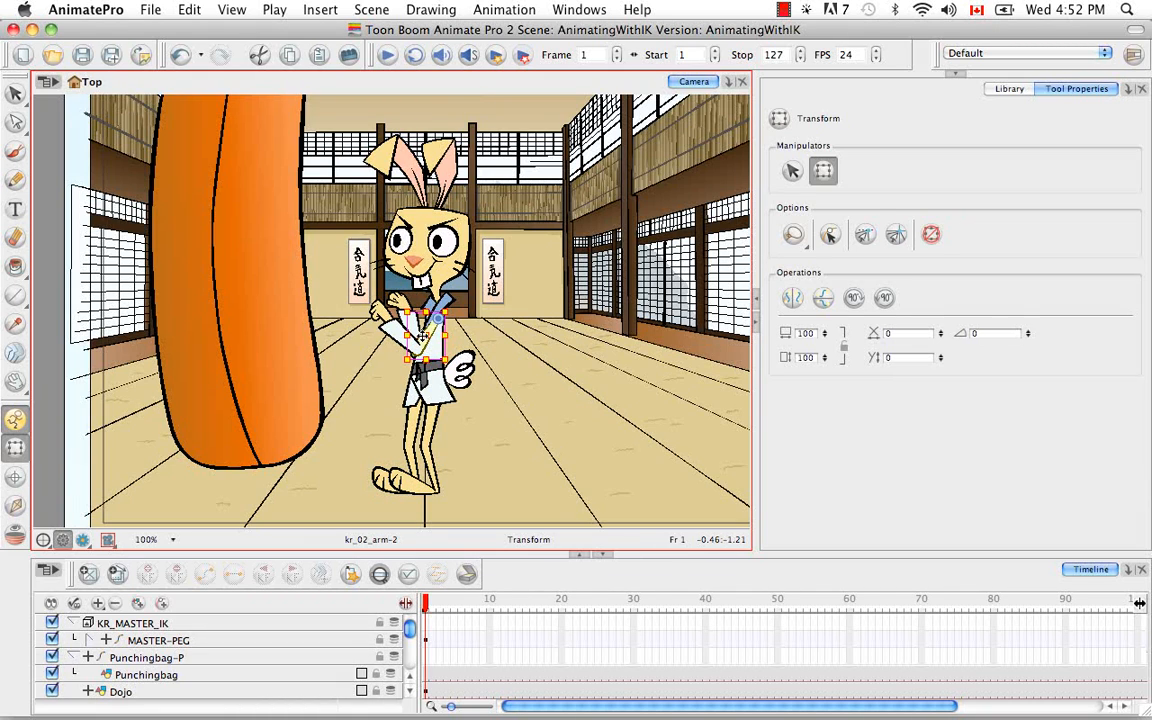
{"action": "key", "text": "b"}
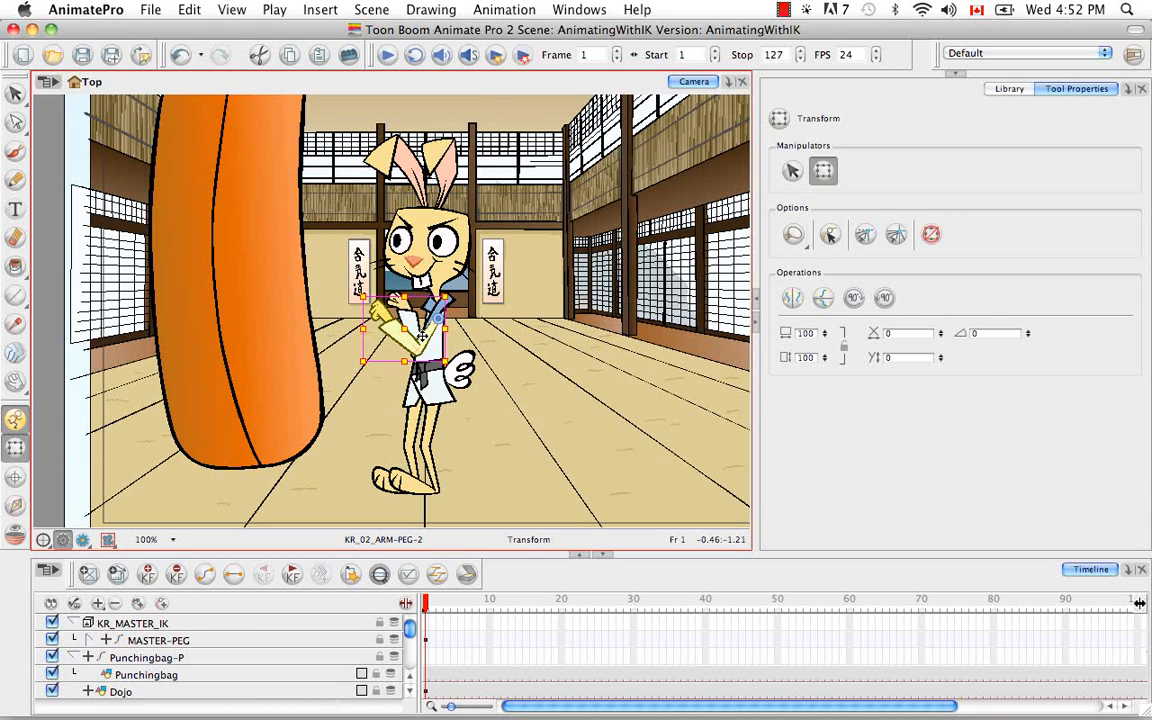
{"action": "left_click_drag", "start_coordinate": [424, 336], "coordinate": [430, 338]}
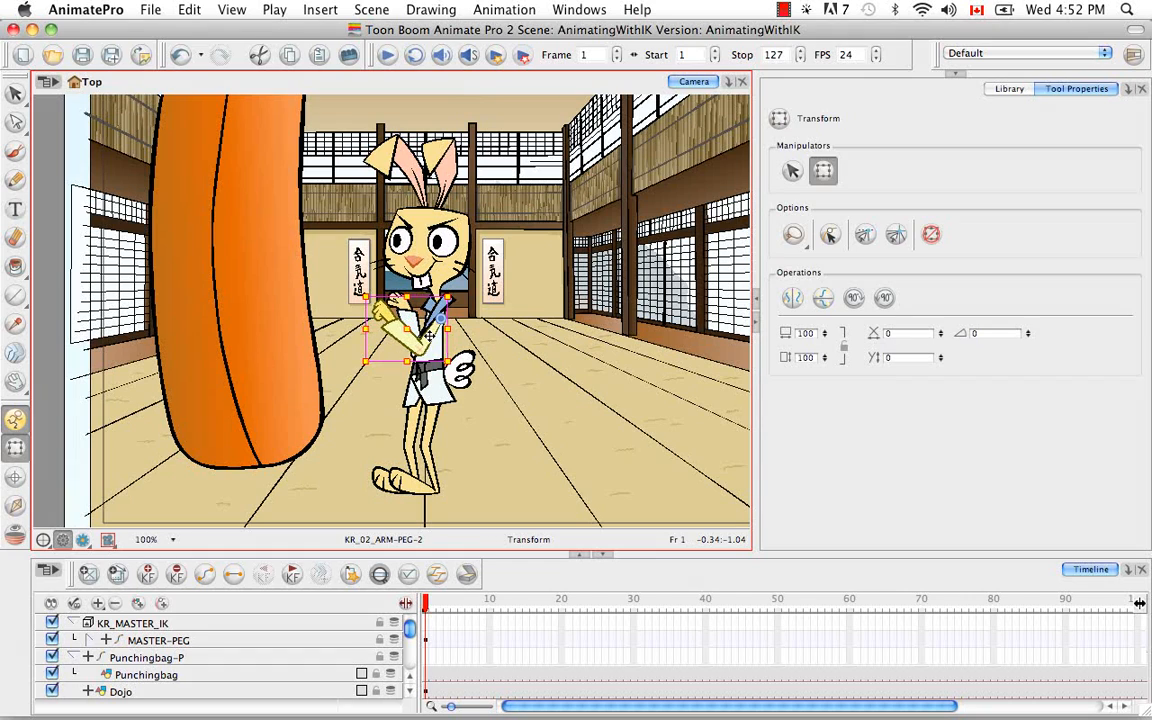
{"action": "left_click", "coordinate": [355, 477]}
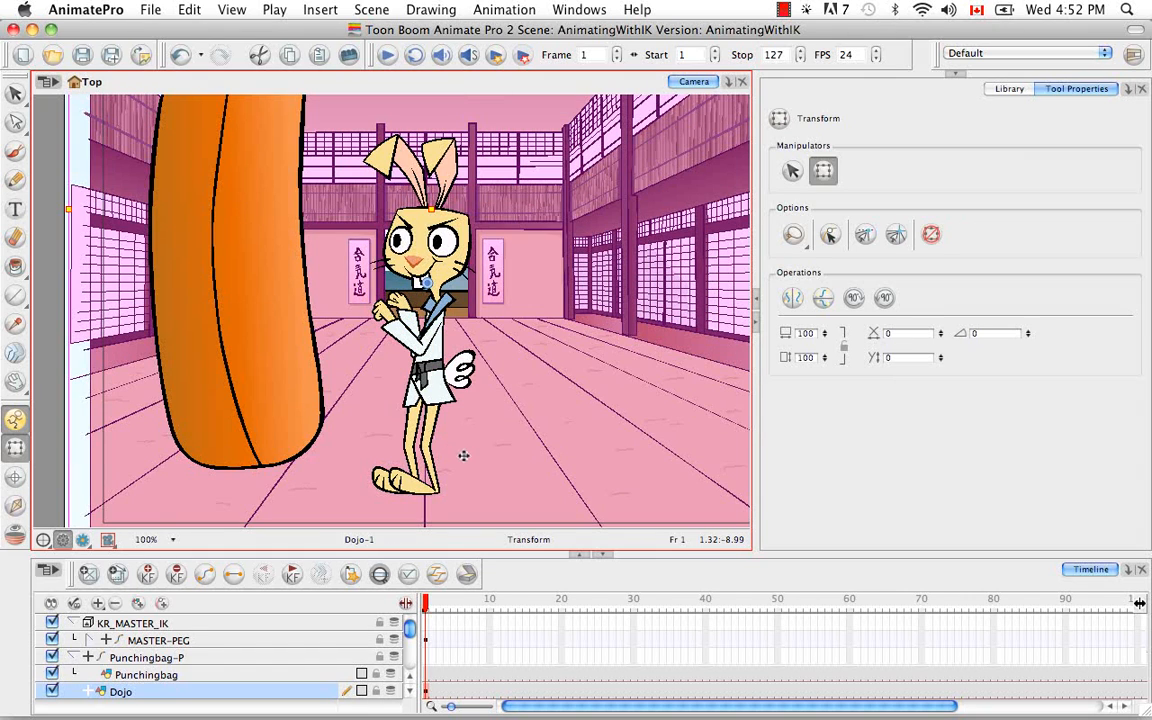
Step: Examine the feet close up to check how kr_02_foot meets the ankle, and review the full pose
{"action": "left_click", "coordinate": [427, 480]}
{"action": "key", "text": "super+equal"}
{"action": "key", "text": "space"}
{"action": "left_click_drag", "start_coordinate": [420, 492], "coordinate": [440, 350]}
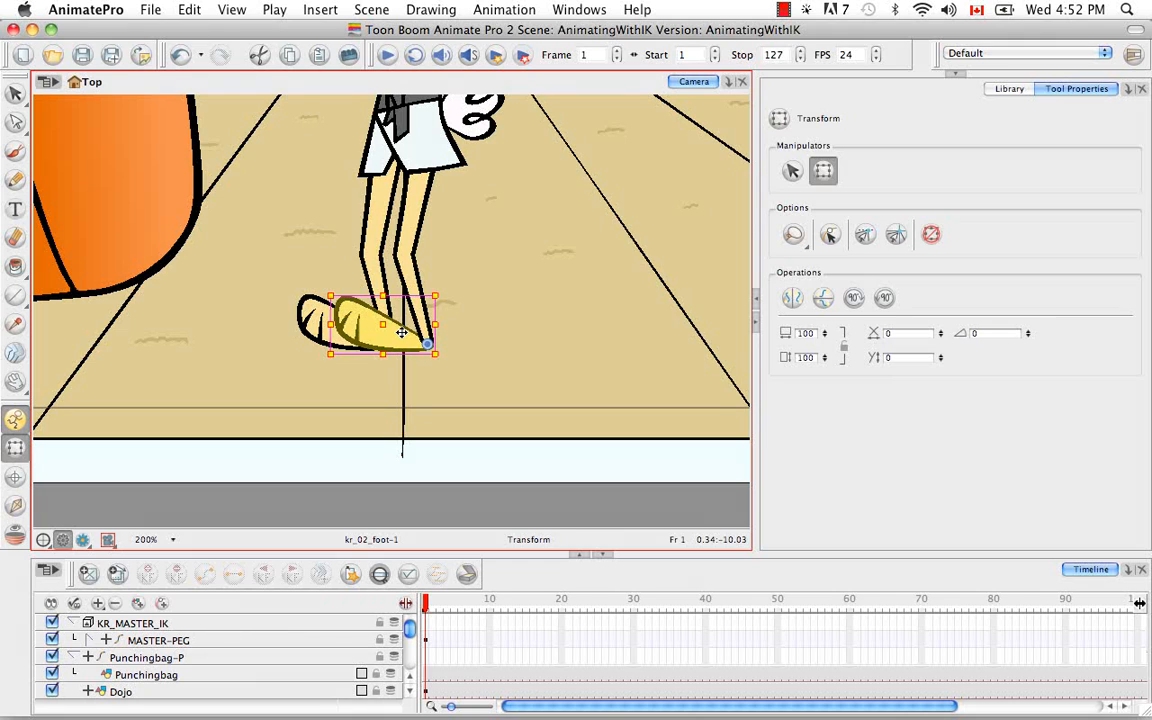
{"action": "left_click", "coordinate": [440, 493]}
{"action": "key", "text": "space"}
{"action": "left_click_drag", "start_coordinate": [483, 381], "coordinate": [465, 484]}
{"action": "key", "text": "super+minus"}
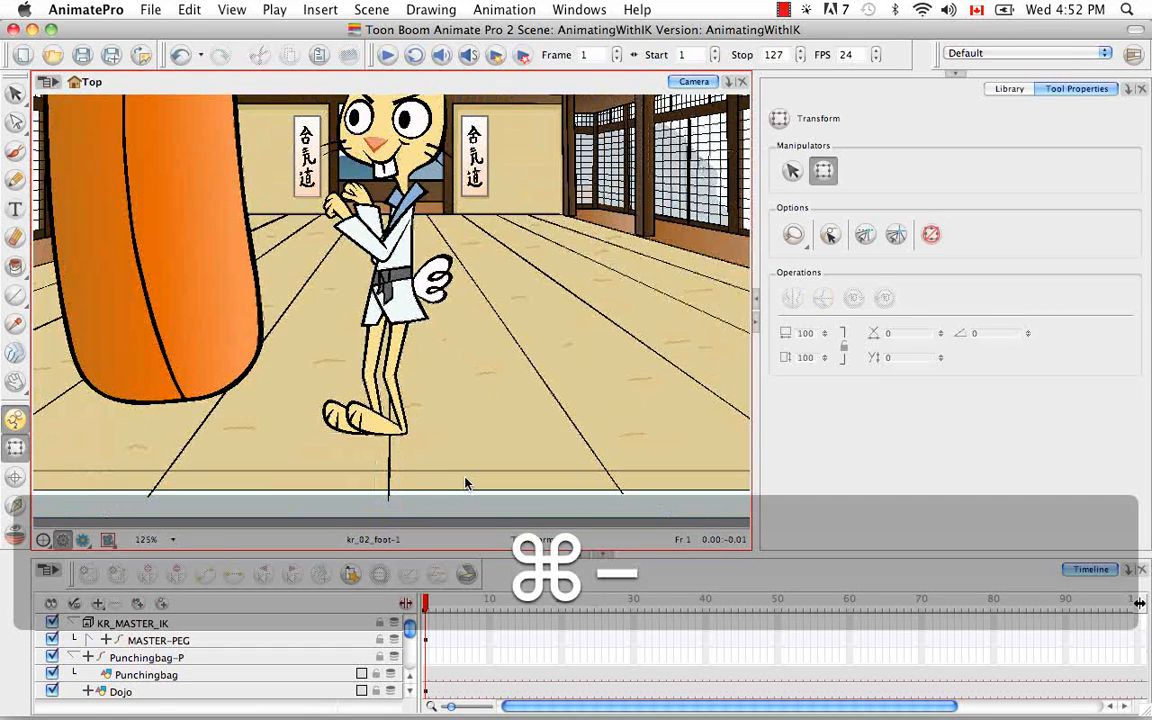
{"action": "key", "text": "space"}
{"action": "left_click_drag", "start_coordinate": [497, 390], "coordinate": [524, 482]}
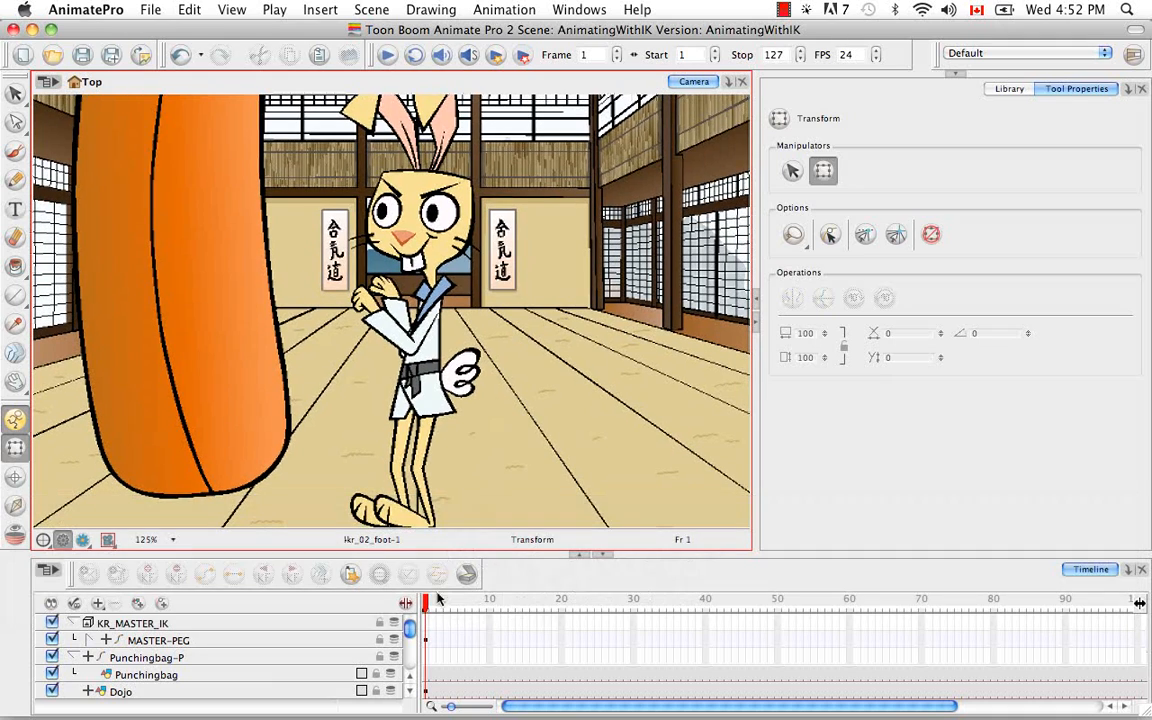
Step: Add a keyframe to MASTER-PEG at frame 2
{"action": "left_click", "coordinate": [428, 603]}
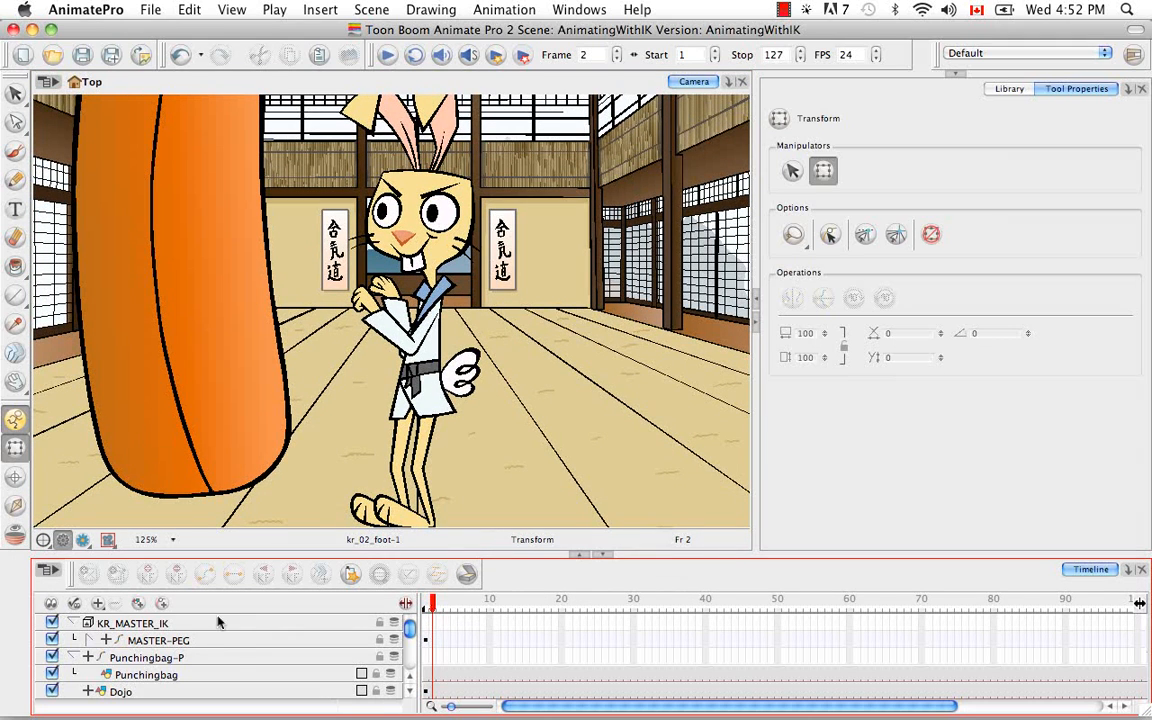
{"action": "left_click", "coordinate": [186, 641]}
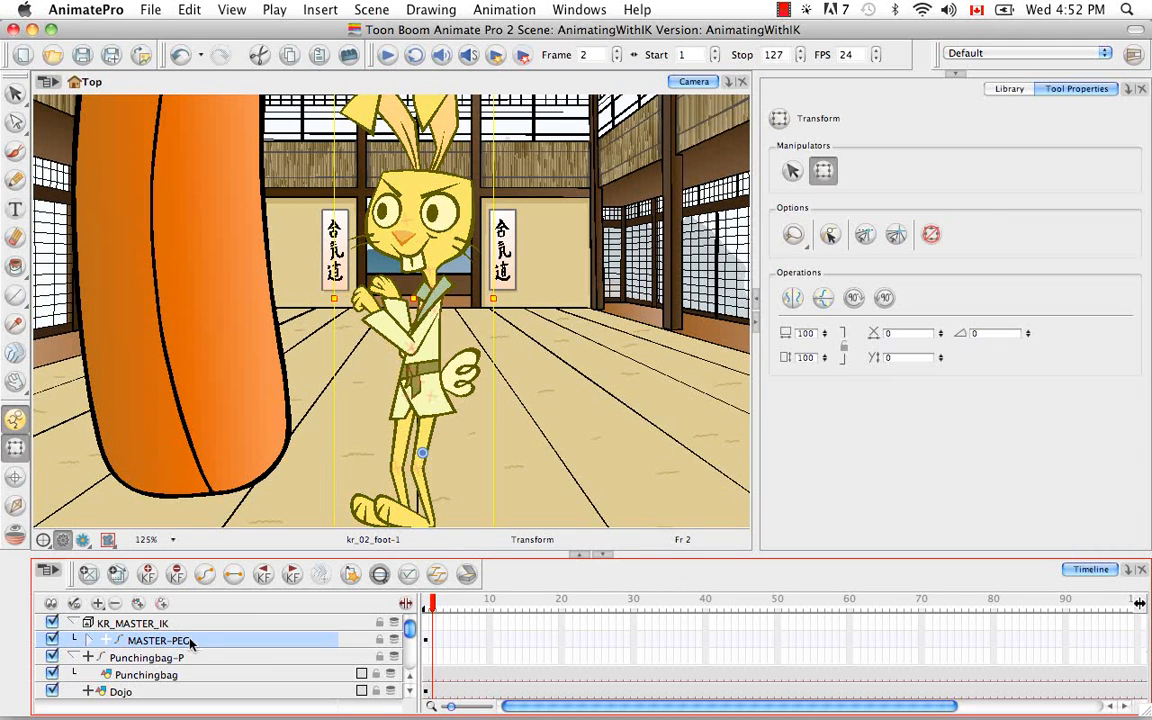
{"action": "left_click", "coordinate": [150, 574]}
{"action": "left_click_drag", "start_coordinate": [540, 348], "coordinate": [540, 310]}
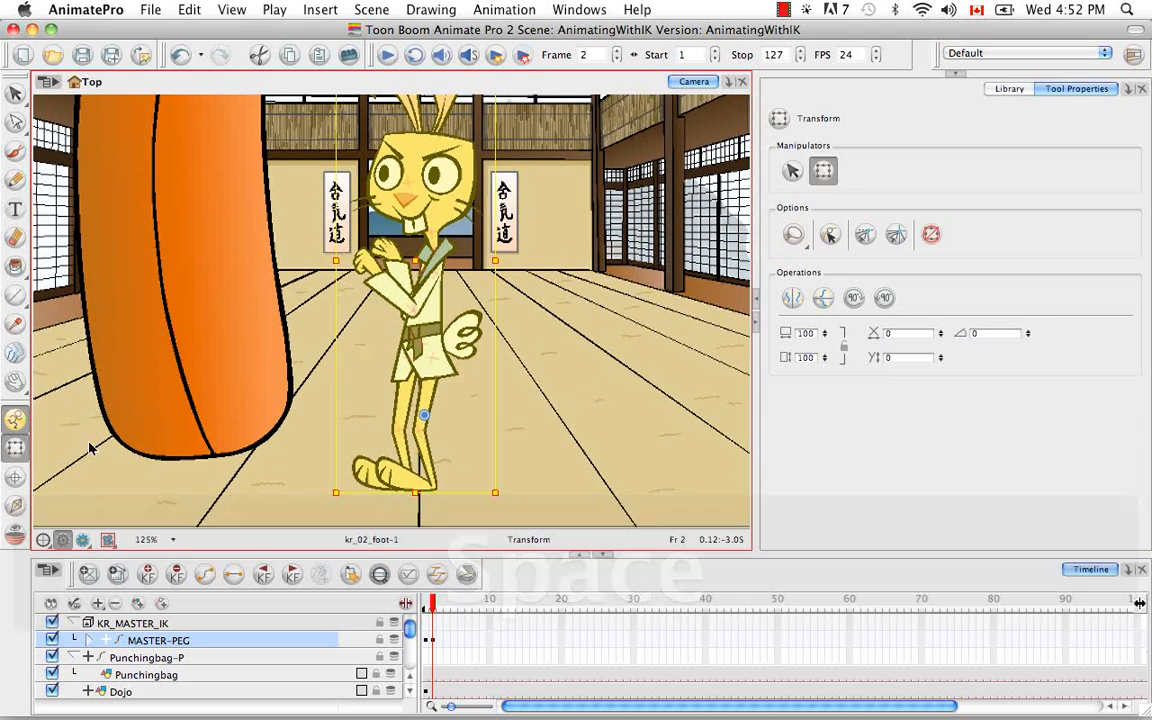
Step: Raise the rabbit's body through MASTER-PEG with Inverse Kinematics at frame 2, straightening both legs while the feet stay planted
{"action": "left_click", "coordinate": [15, 505]}
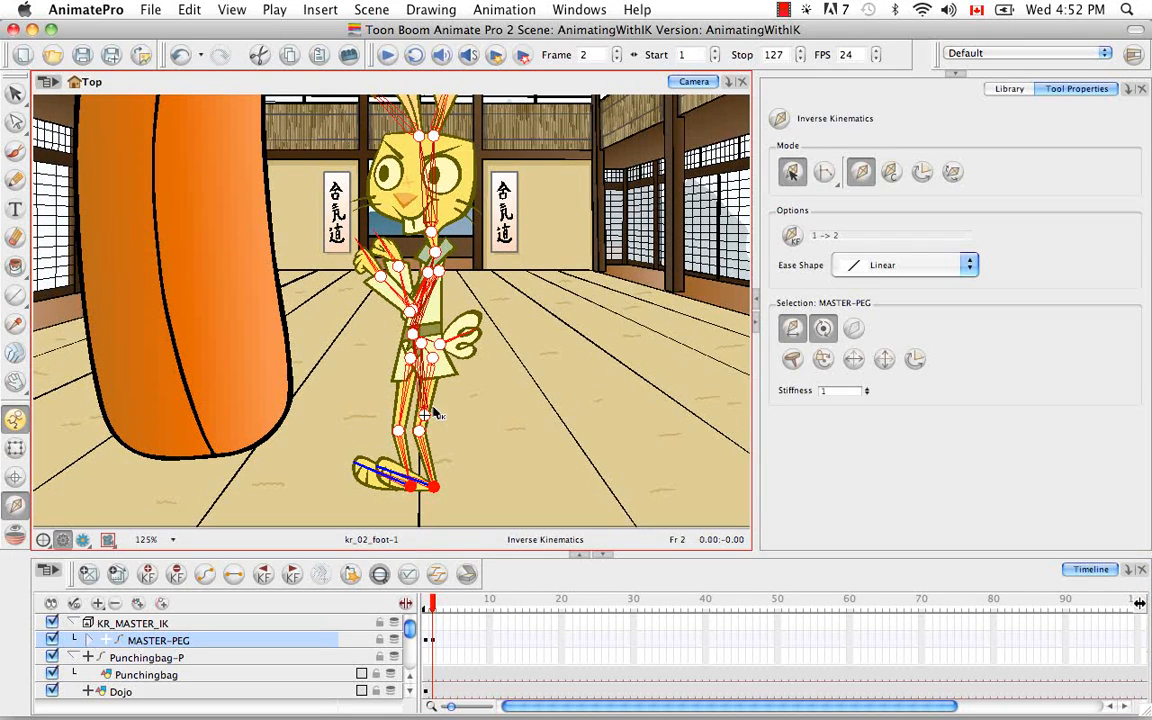
{"action": "key", "text": "super+equal"}
{"action": "key", "text": "super+equal"}
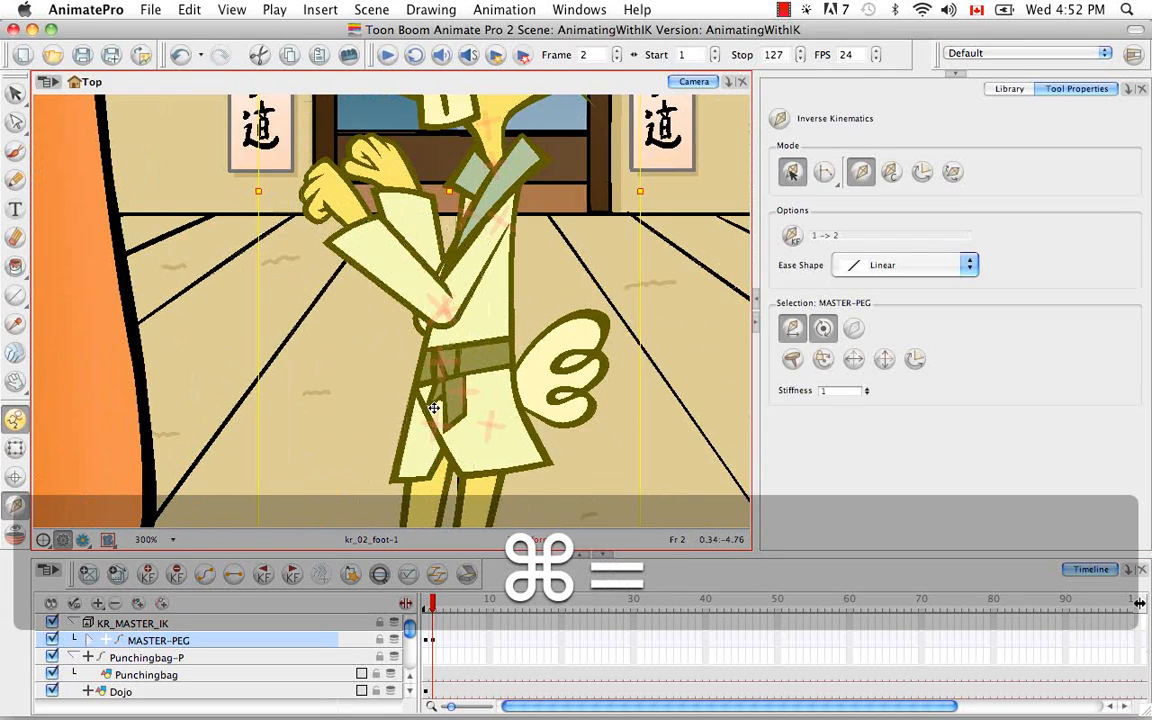
{"action": "left_click_drag", "start_coordinate": [590, 325], "coordinate": [573, 280]}
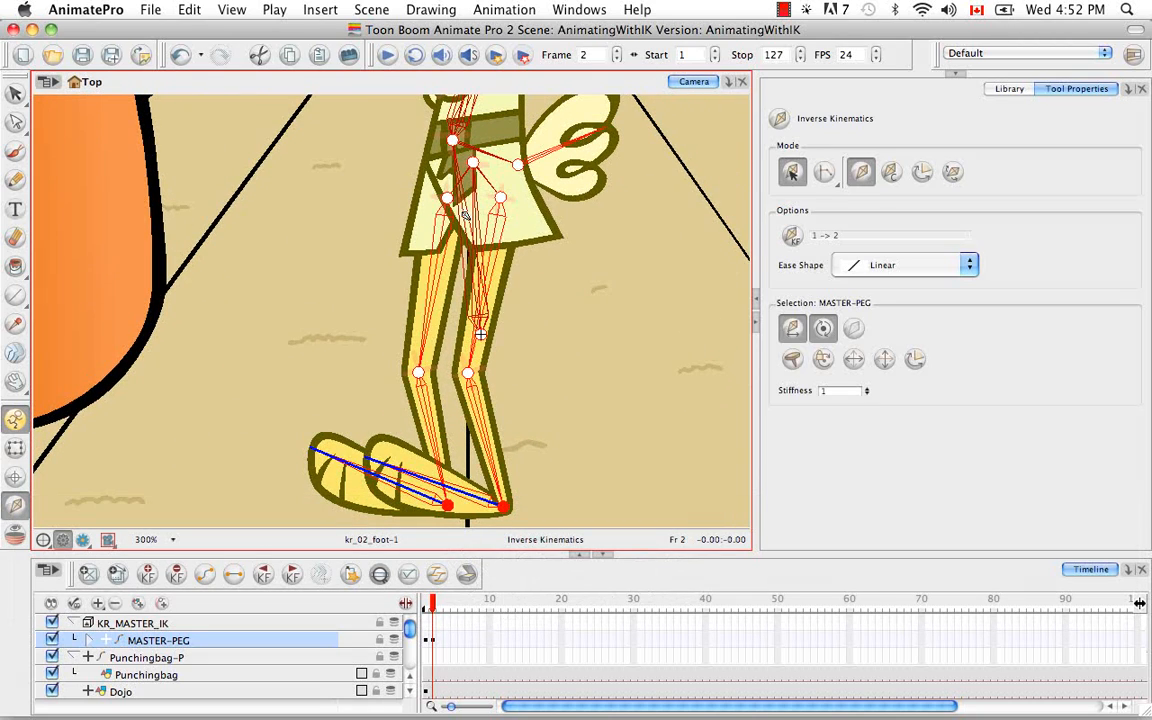
{"action": "left_click_drag", "start_coordinate": [481, 337], "coordinate": [484, 287]}
{"action": "left_click_drag", "start_coordinate": [432, 603], "coordinate": [433, 601]}
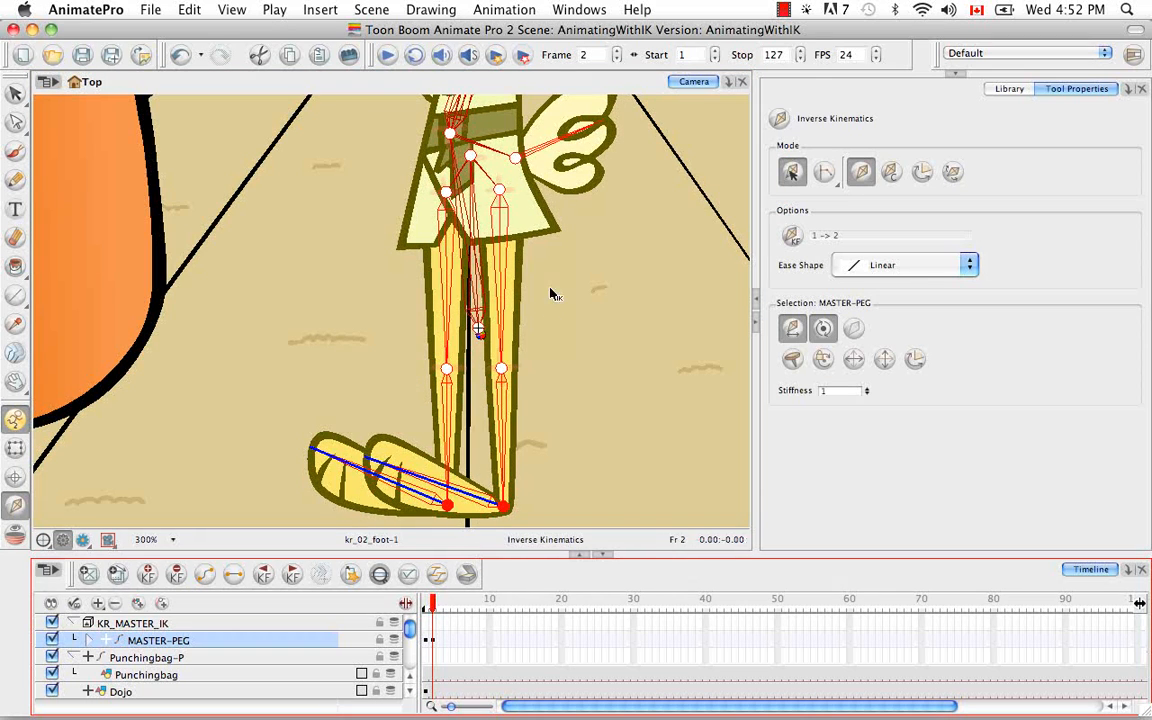
Step: Compare the rabbit's full-body pose between frames 1 and 2 to check the leg movement
{"action": "key", "text": "space"}
{"action": "left_click_drag", "start_coordinate": [563, 191], "coordinate": [551, 413]}
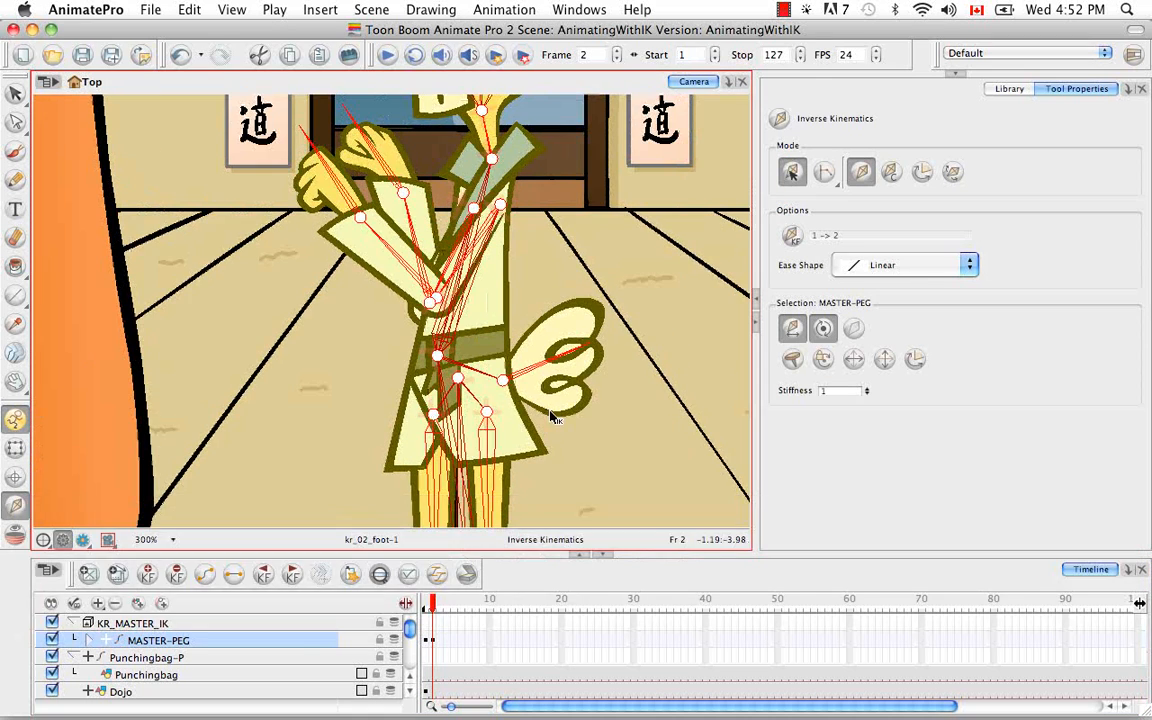
{"action": "key", "text": "super+minus"}
{"action": "key", "text": "super+minus"}
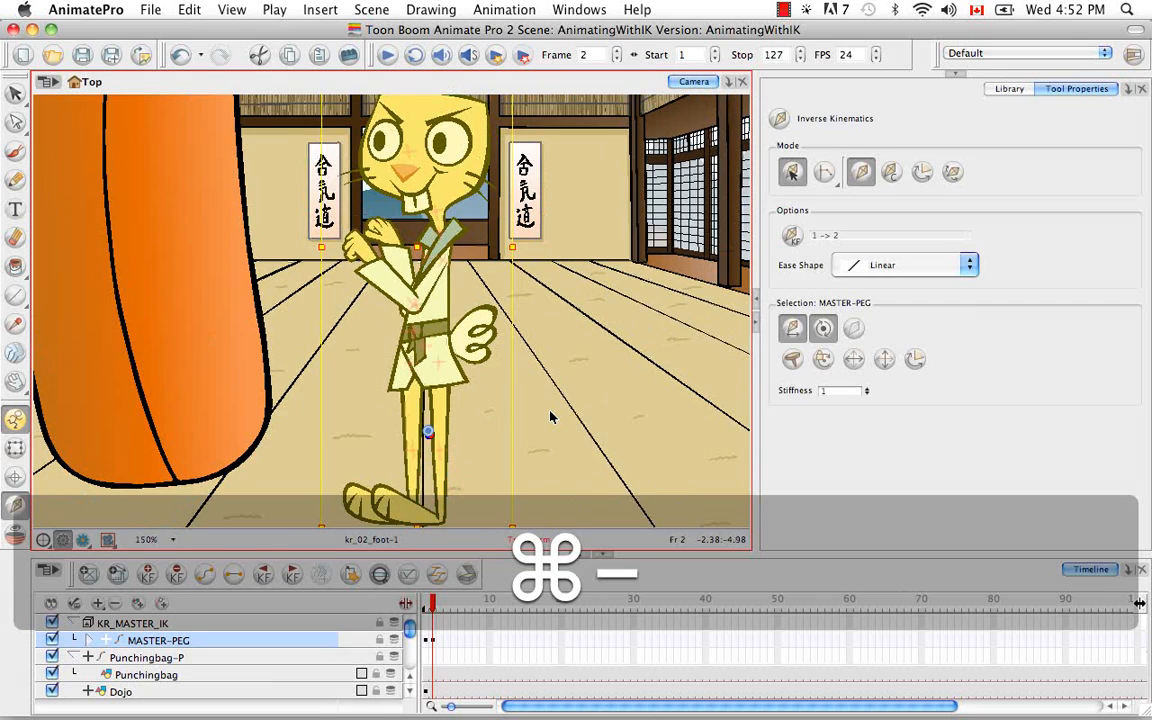
{"action": "key", "text": "space"}
{"action": "left_click_drag", "start_coordinate": [540, 418], "coordinate": [592, 360]}
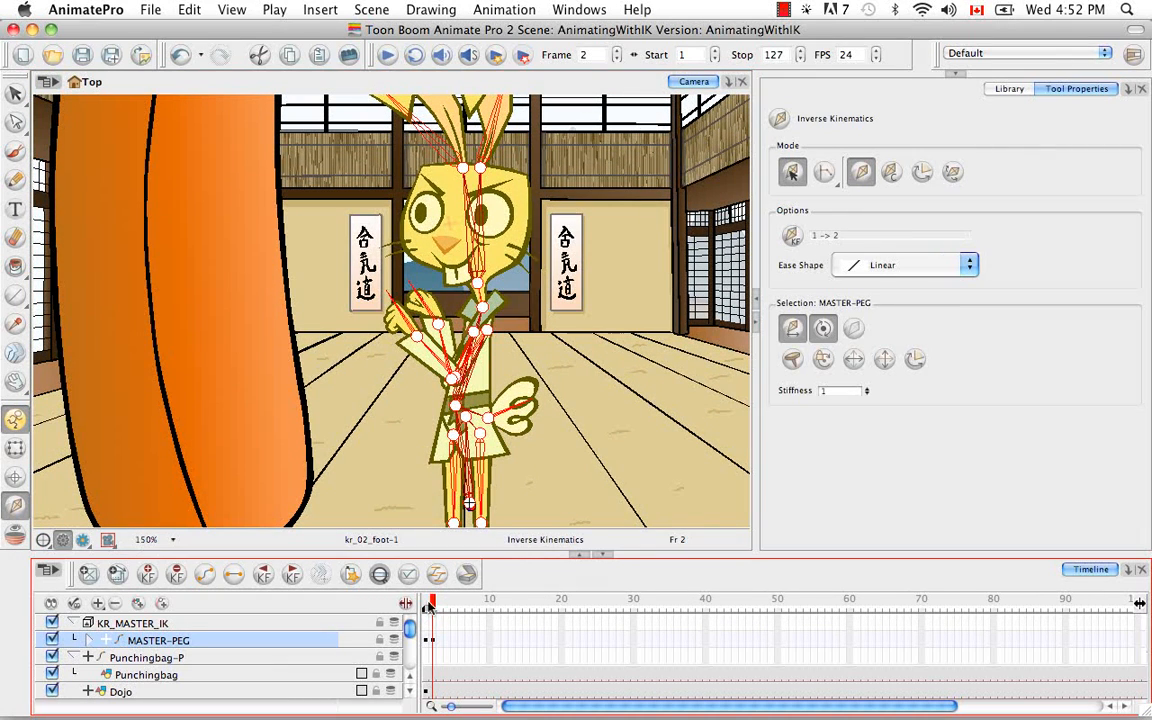
{"action": "left_click", "coordinate": [418, 601]}
{"action": "left_click", "coordinate": [433, 601]}
{"action": "left_click", "coordinate": [420, 601]}
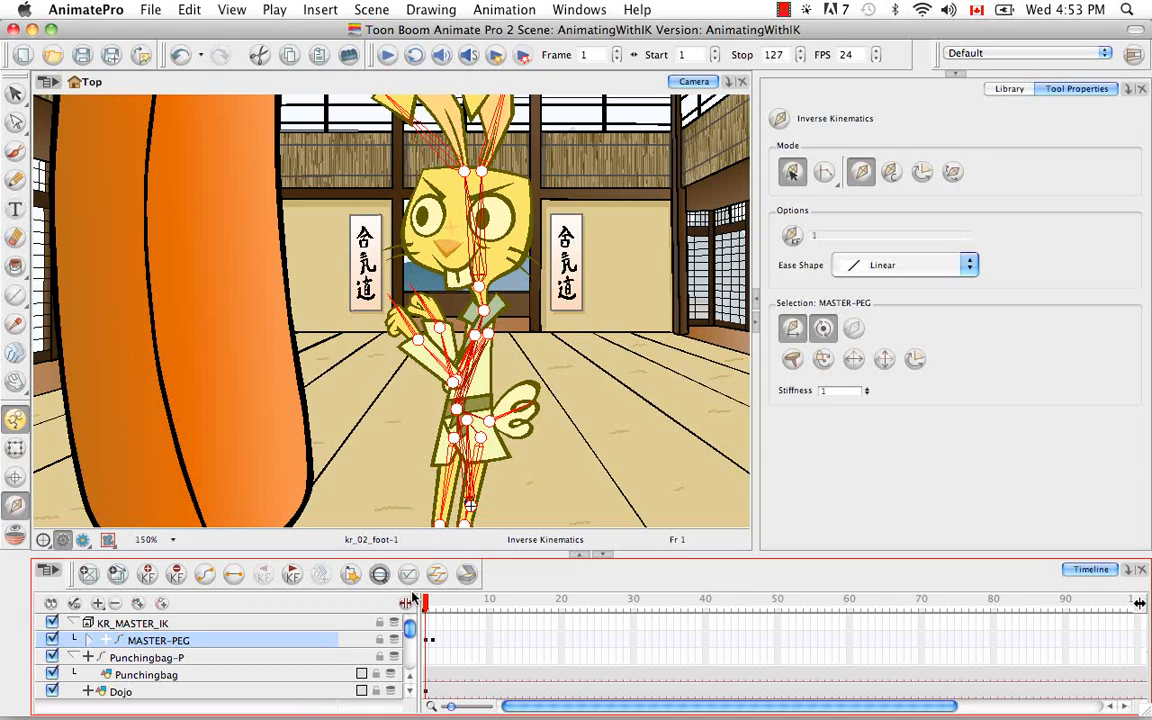
{"action": "left_click_drag", "start_coordinate": [425, 598], "coordinate": [432, 600]}
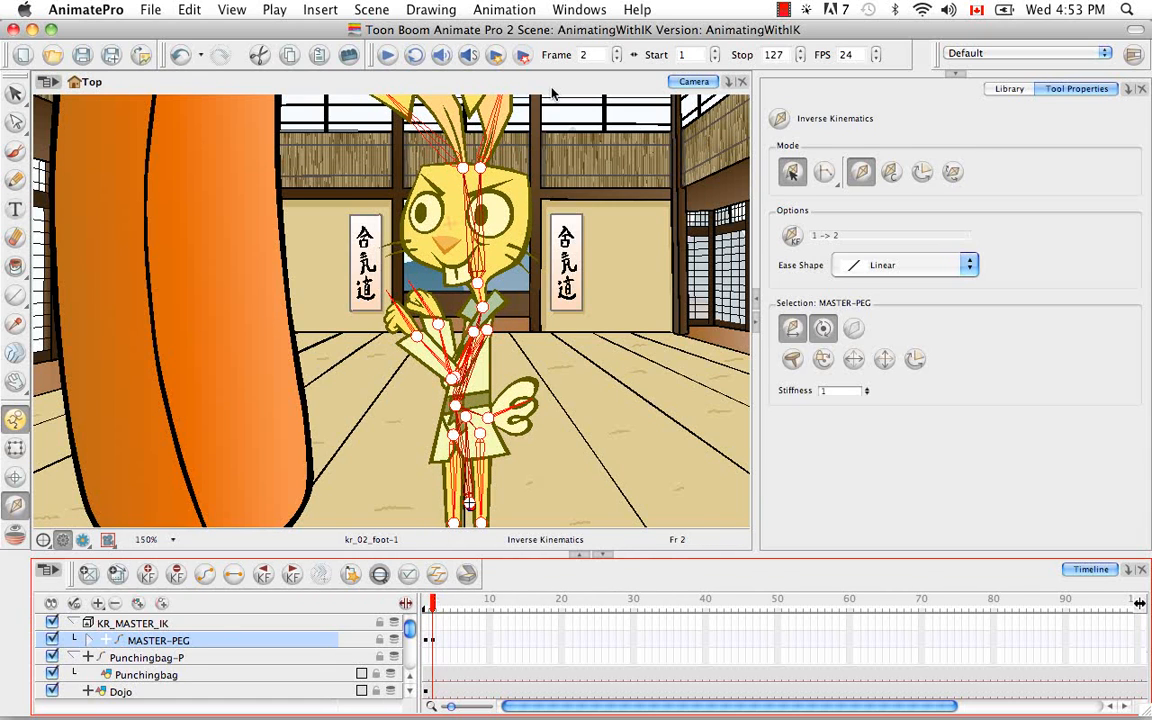
Step: At frame 2, pull kr_02_hand toward the punching bag with Inverse Kinematics so the front arm extends into a punch
{"action": "key", "text": "space"}
{"action": "mouse_move", "coordinate": [542, 182]}
{"action": "left_mouse_down"}
{"action": "mouse_move", "coordinate": [545, 211]}
{"action": "mouse_move", "coordinate": [545, 190]}
{"action": "left_mouse_up"}
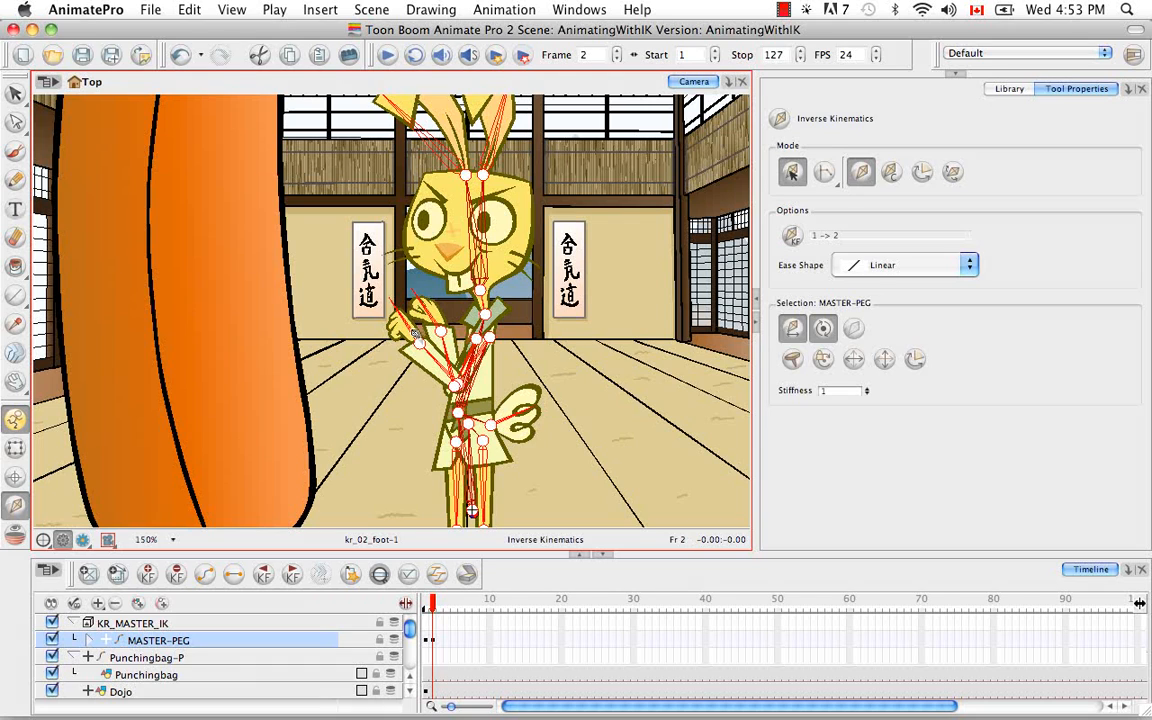
{"action": "left_click", "coordinate": [414, 333], "text": "super"}
{"action": "left_click_drag", "start_coordinate": [413, 333], "coordinate": [324, 343]}
{"action": "left_click_drag", "start_coordinate": [432, 606], "coordinate": [440, 603]}
{"action": "left_click_drag", "start_coordinate": [423, 599], "coordinate": [439, 599]}
{"action": "key", "text": "comma"}
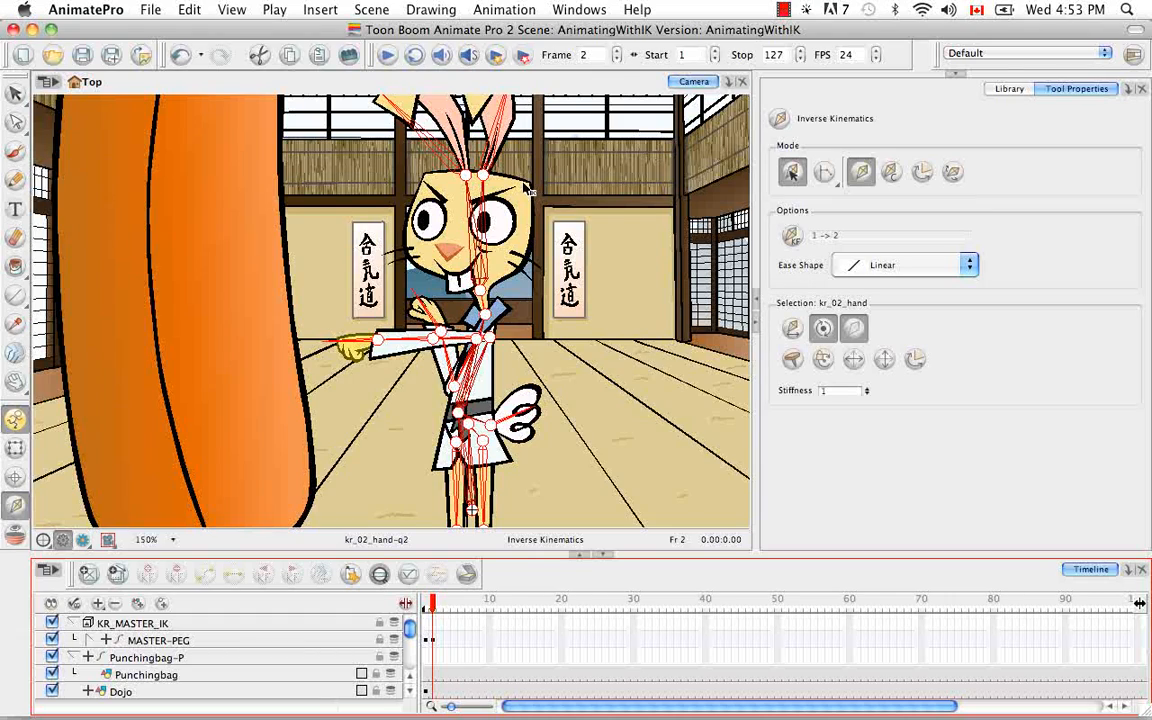
Step: Rotate both of the rabbit's ears slightly toward the punching bag at frame 2 with Inverse Kinematics
{"action": "key", "text": "space"}
{"action": "left_click_drag", "start_coordinate": [527, 188], "coordinate": [540, 308]}
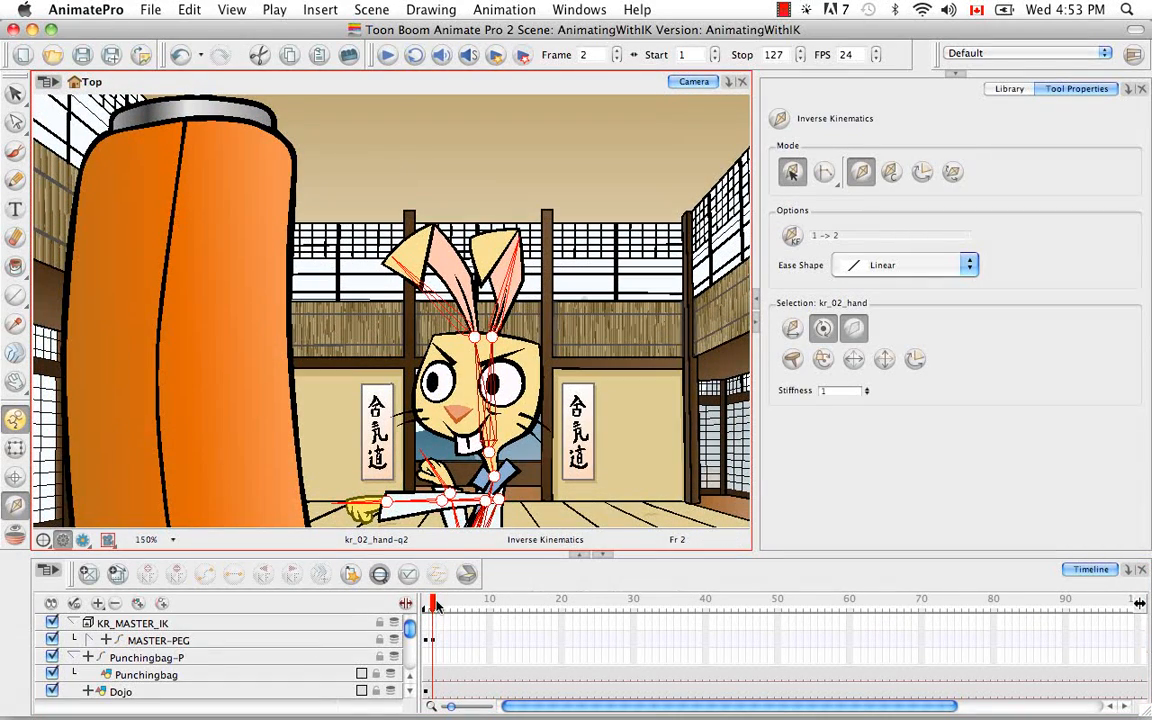
{"action": "left_click", "coordinate": [425, 604]}
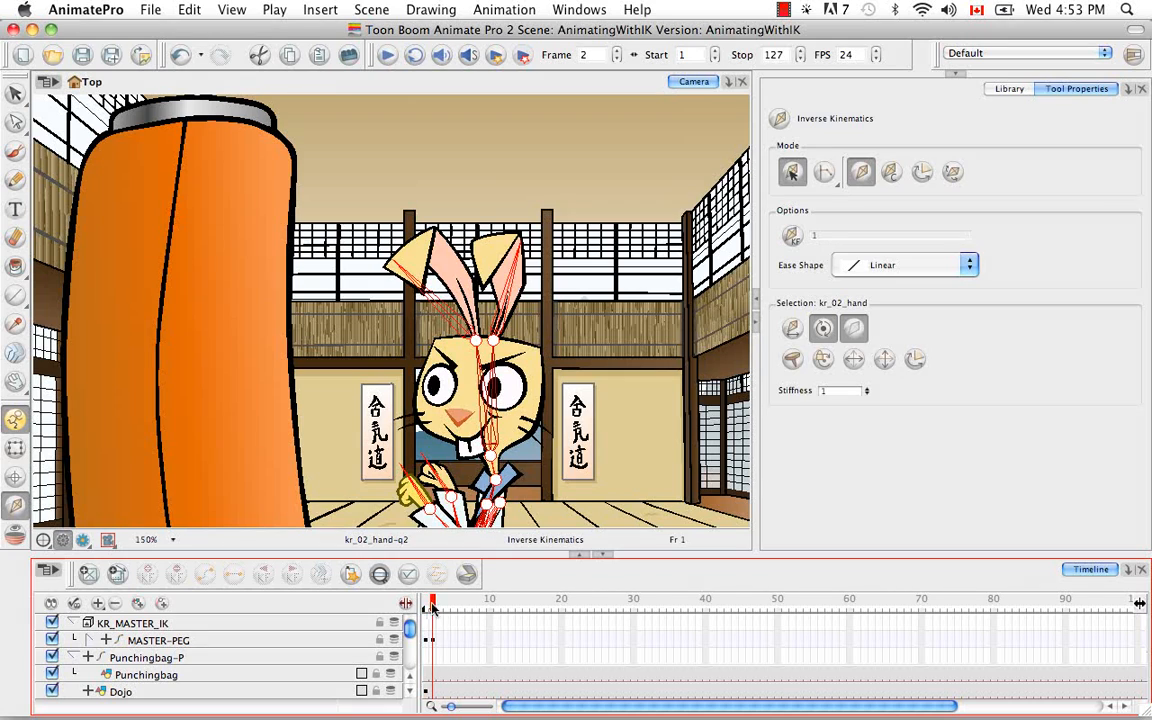
{"action": "left_click", "coordinate": [433, 606]}
{"action": "left_click", "coordinate": [426, 604]}
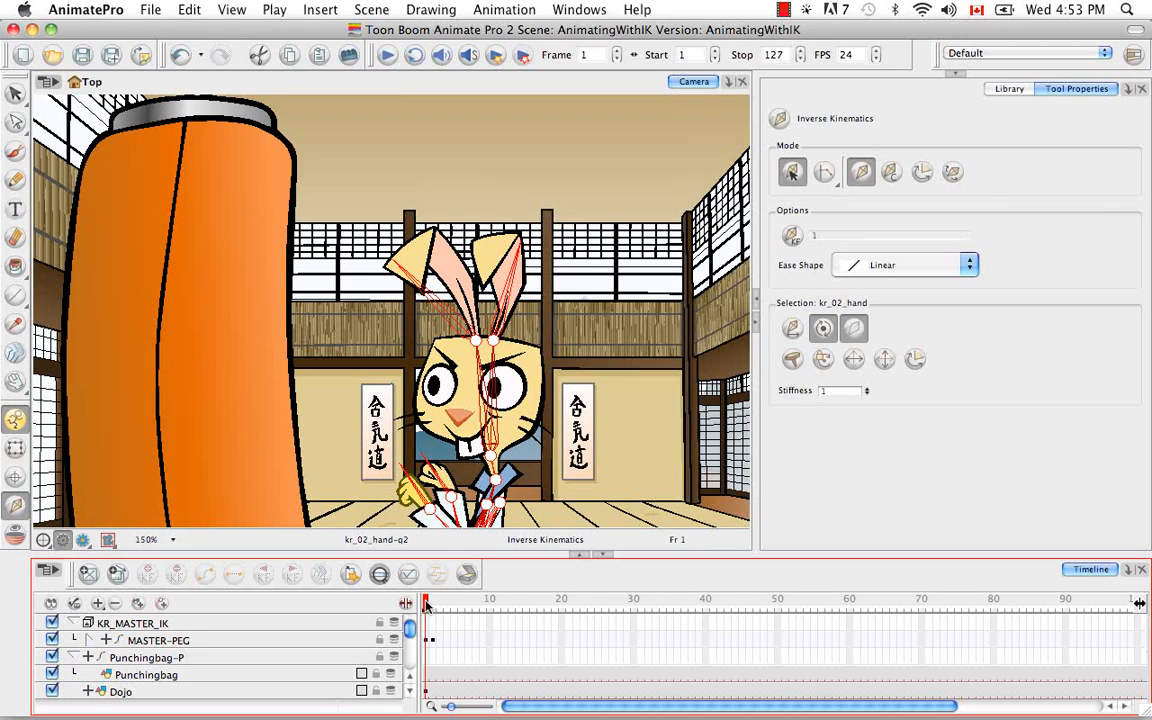
{"action": "left_click", "coordinate": [433, 604]}
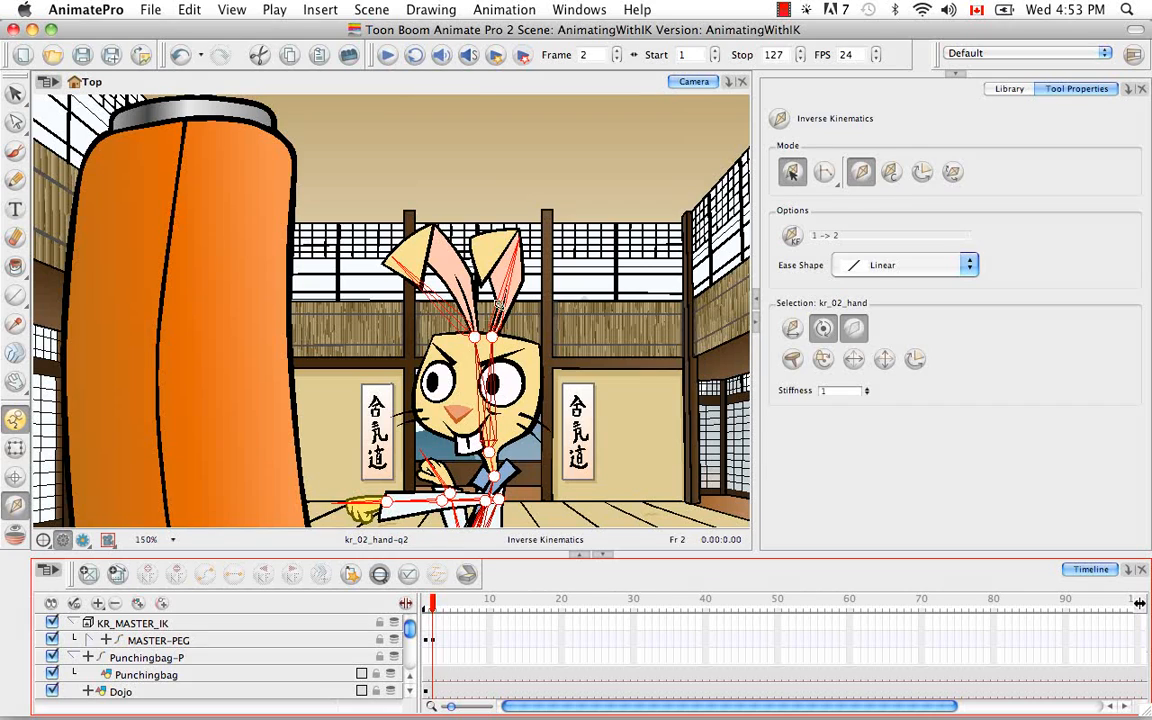
{"action": "left_click_drag", "start_coordinate": [449, 304], "coordinate": [429, 307]}
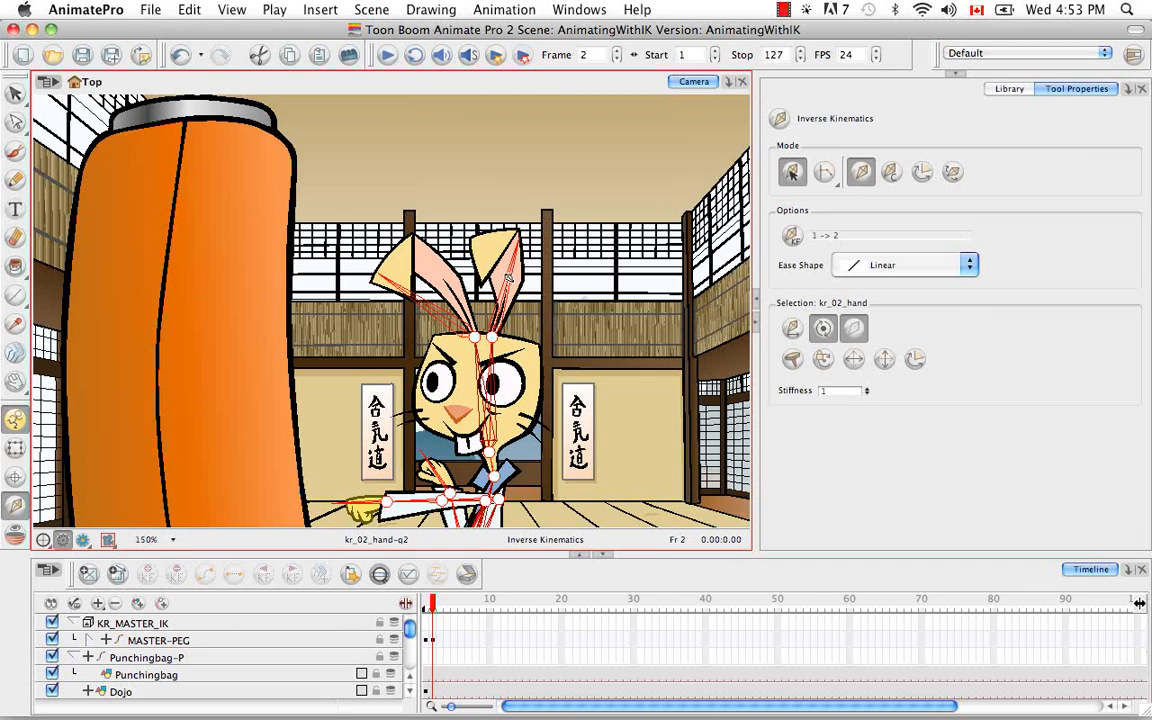
{"action": "left_click_drag", "start_coordinate": [510, 276], "coordinate": [500, 275]}
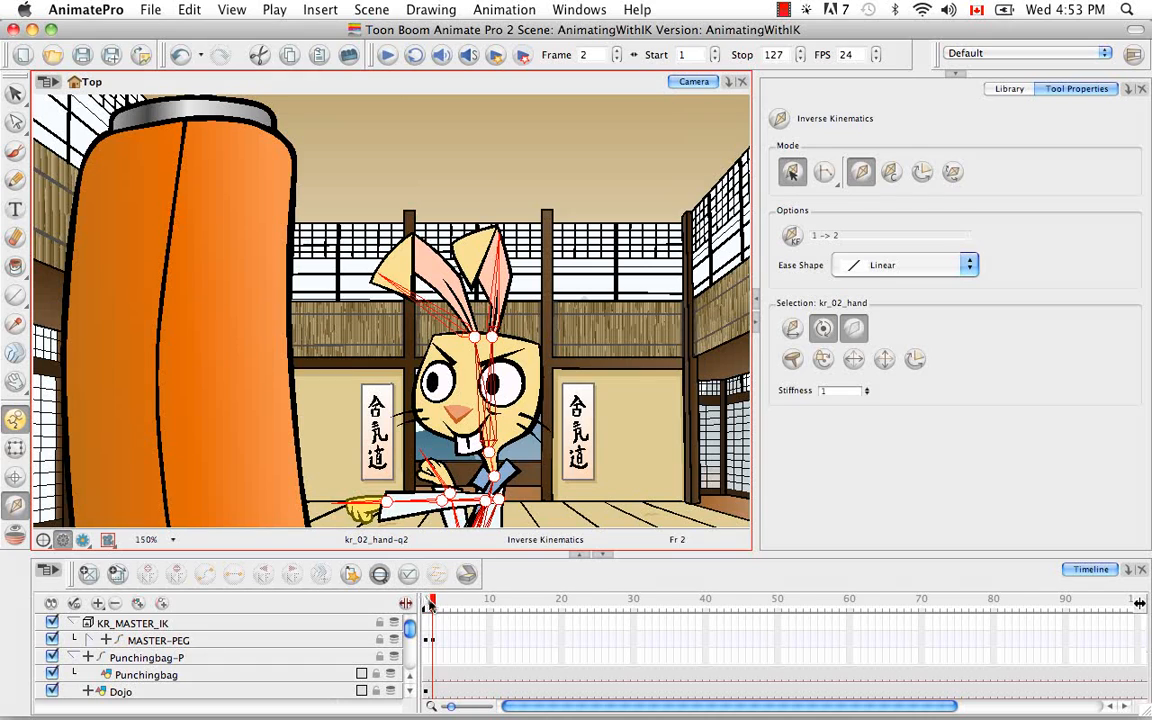
Step: Compare the ear positions between frames 1 and 2 and review the full punching pose
{"action": "left_click", "coordinate": [425, 600]}
{"action": "left_click", "coordinate": [433, 598]}
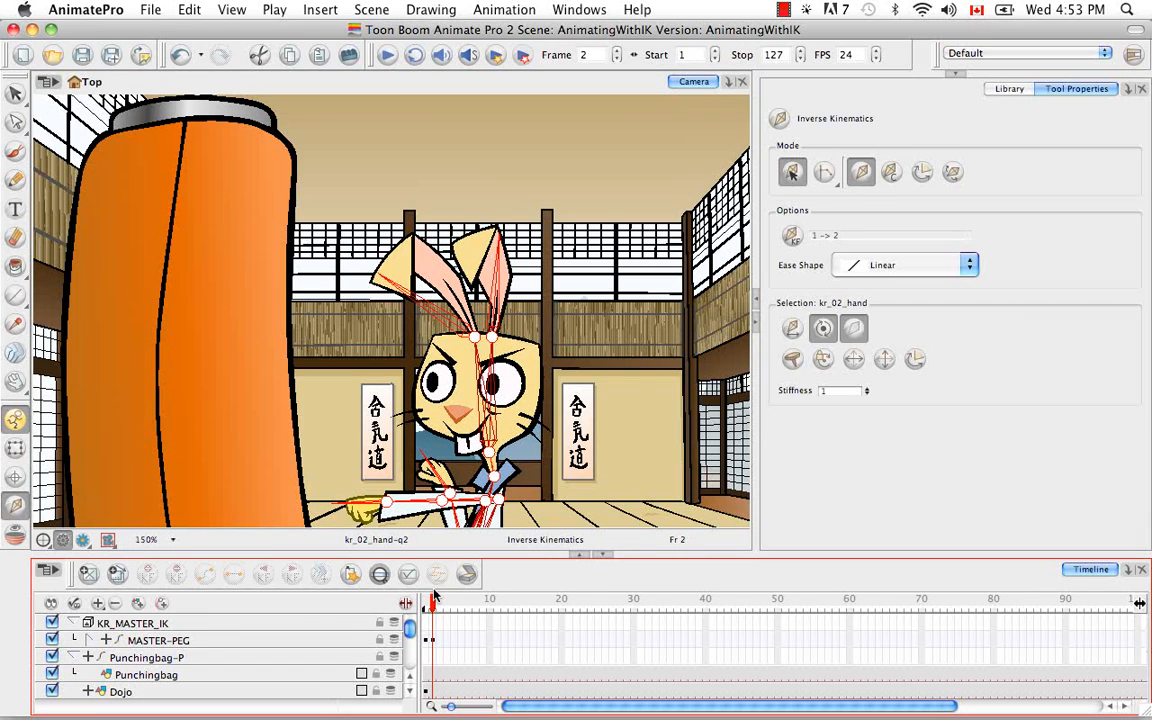
{"action": "left_click", "coordinate": [425, 598]}
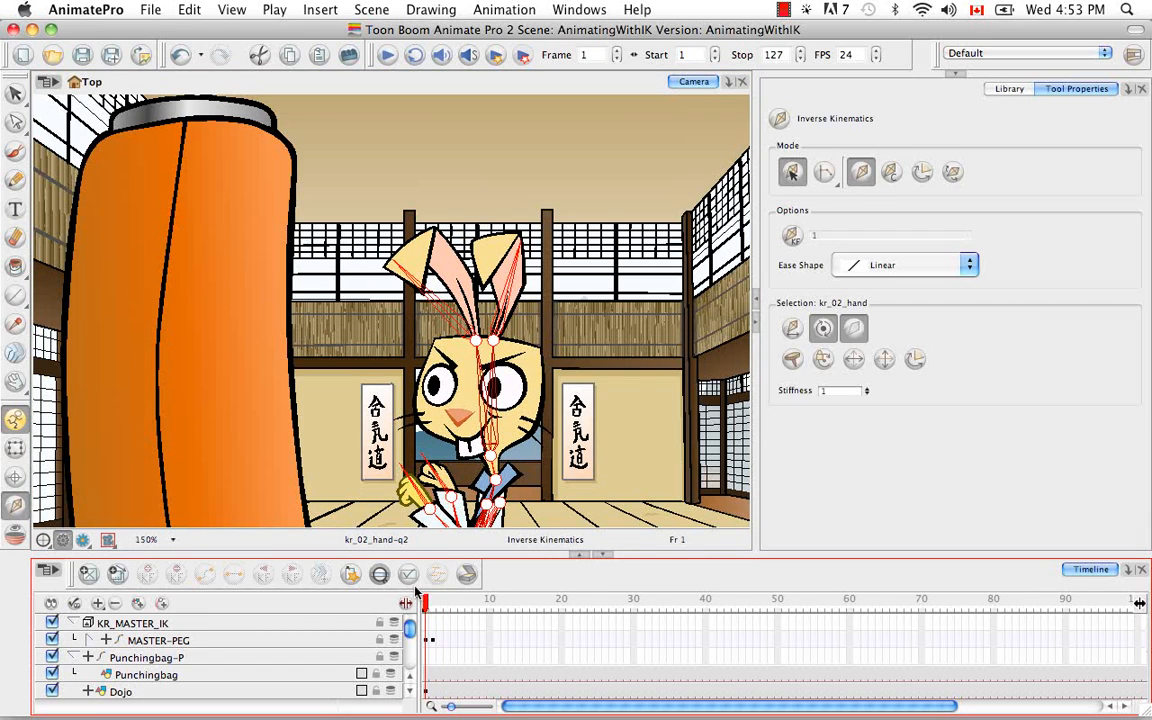
{"action": "mouse_move", "coordinate": [428, 592]}
{"action": "left_mouse_down"}
{"action": "mouse_move", "coordinate": [402, 594]}
{"action": "mouse_move", "coordinate": [432, 592]}
{"action": "left_mouse_up"}
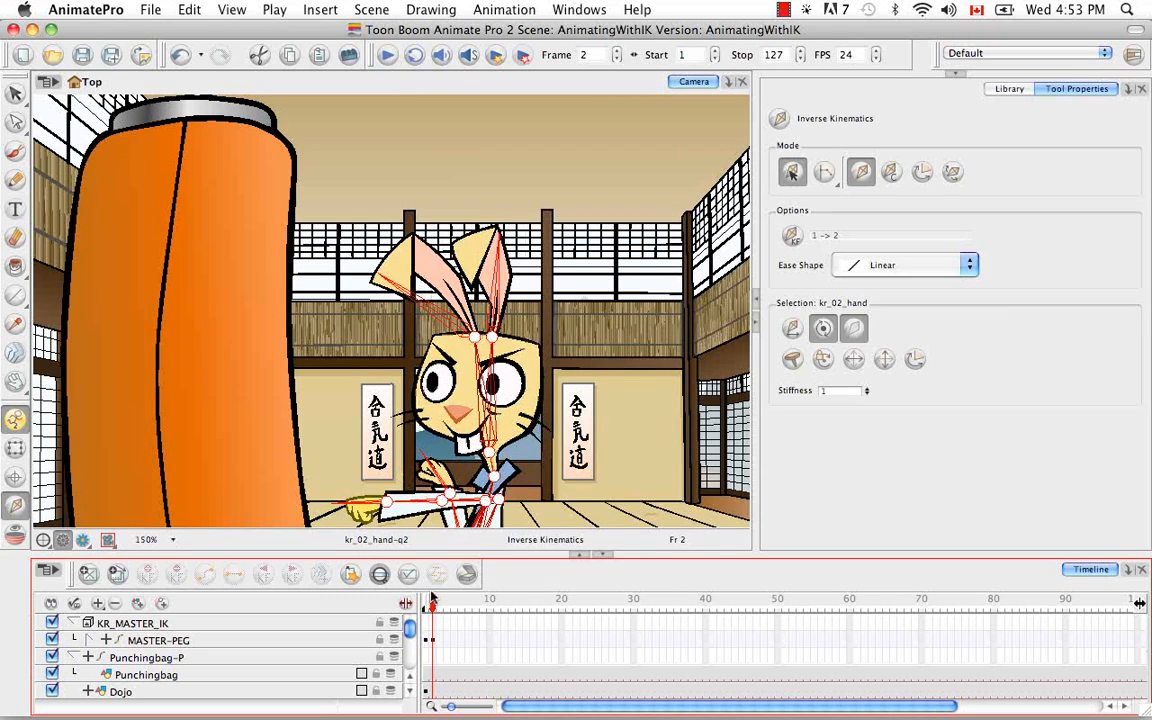
{"action": "key", "text": "space"}
{"action": "left_click_drag", "start_coordinate": [576, 404], "coordinate": [566, 257]}
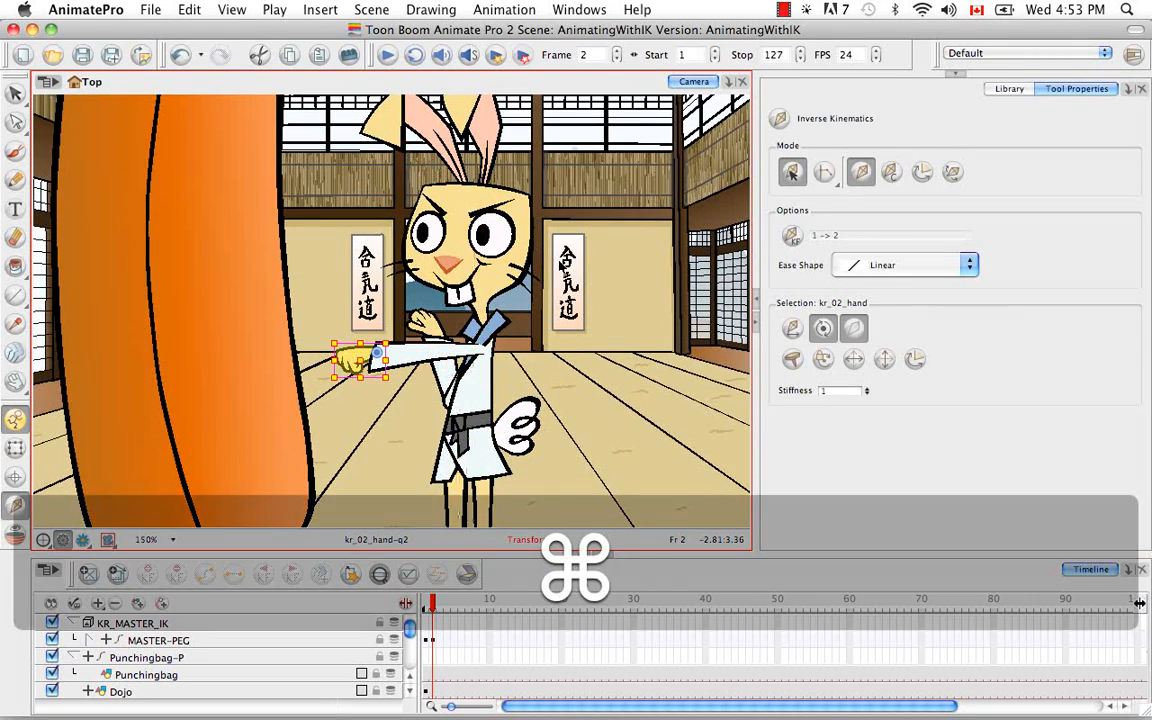
{"action": "key", "text": "super+minus"}
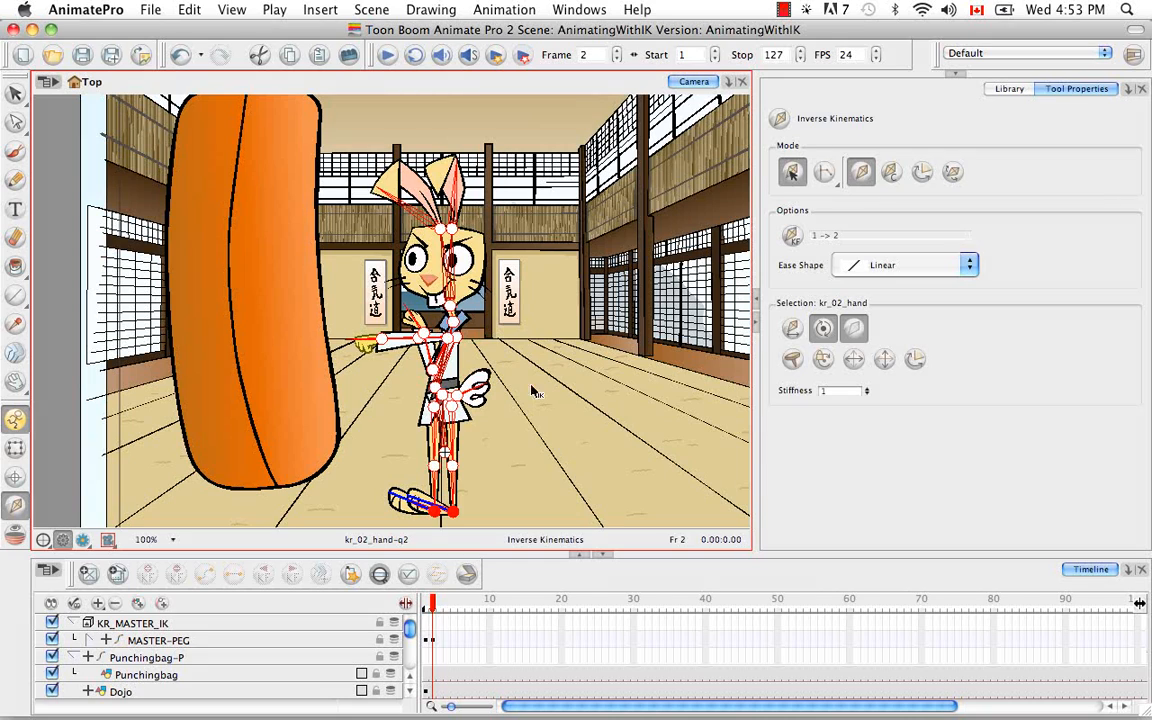
{"action": "left_click_drag", "start_coordinate": [433, 605], "coordinate": [434, 605]}
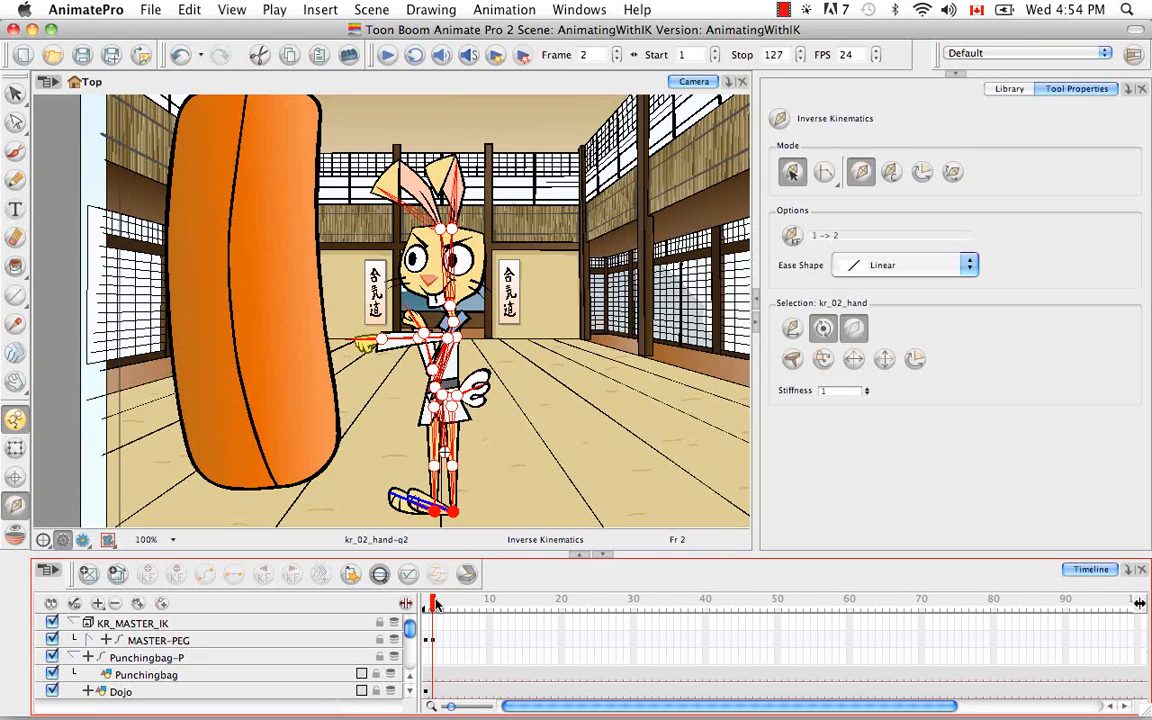
Step: Return to frame 1 and expand KR_01_EYE-PEG and KR_02_EYE-PEG to expose the eyelid, pupil and eyeball layers
{"action": "left_click_drag", "start_coordinate": [434, 605], "coordinate": [426, 605]}
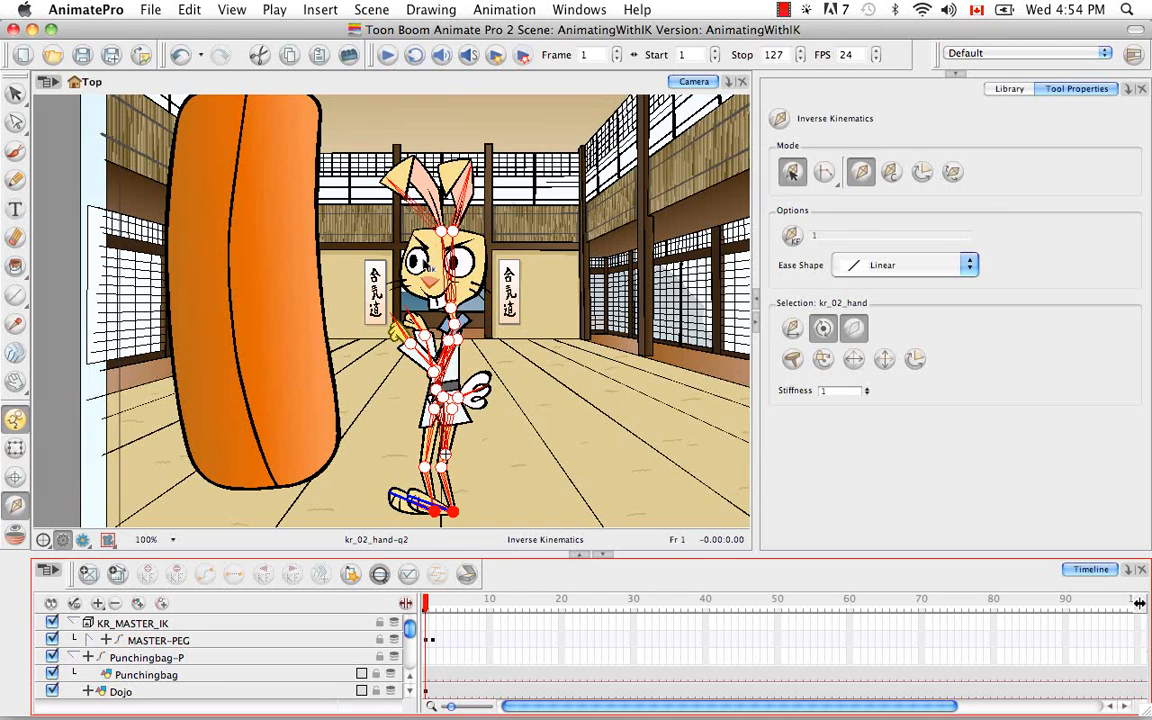
{"action": "left_click", "coordinate": [15, 448]}
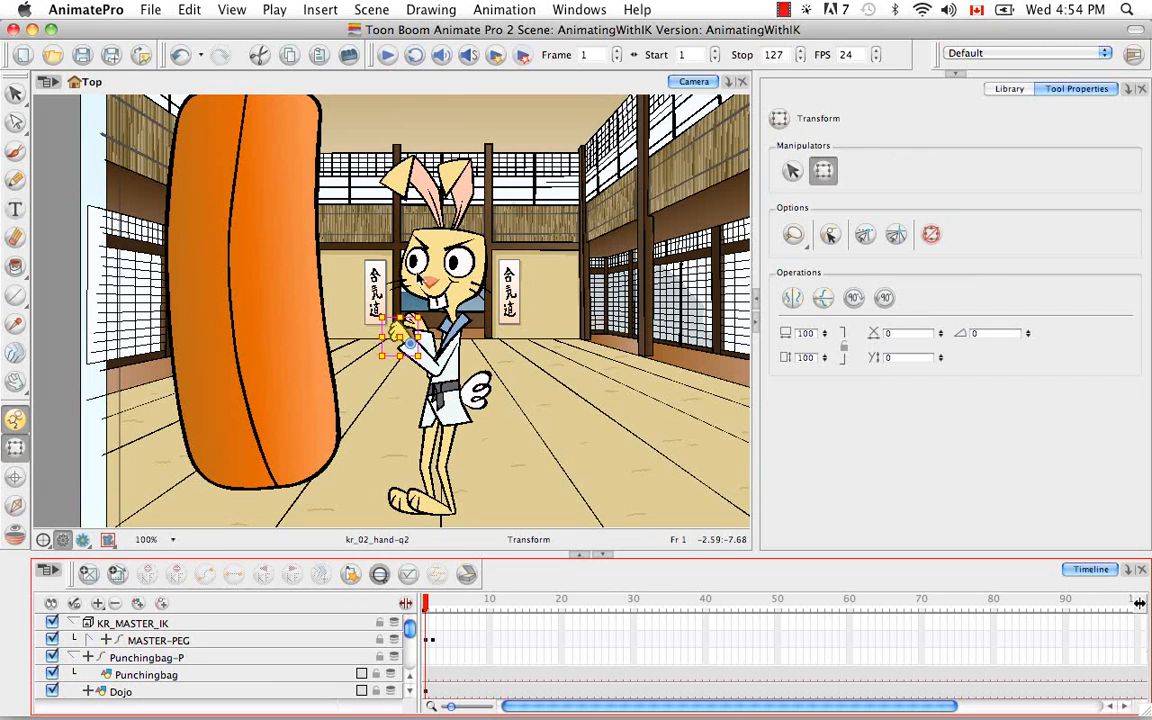
{"action": "left_click", "coordinate": [415, 261]}
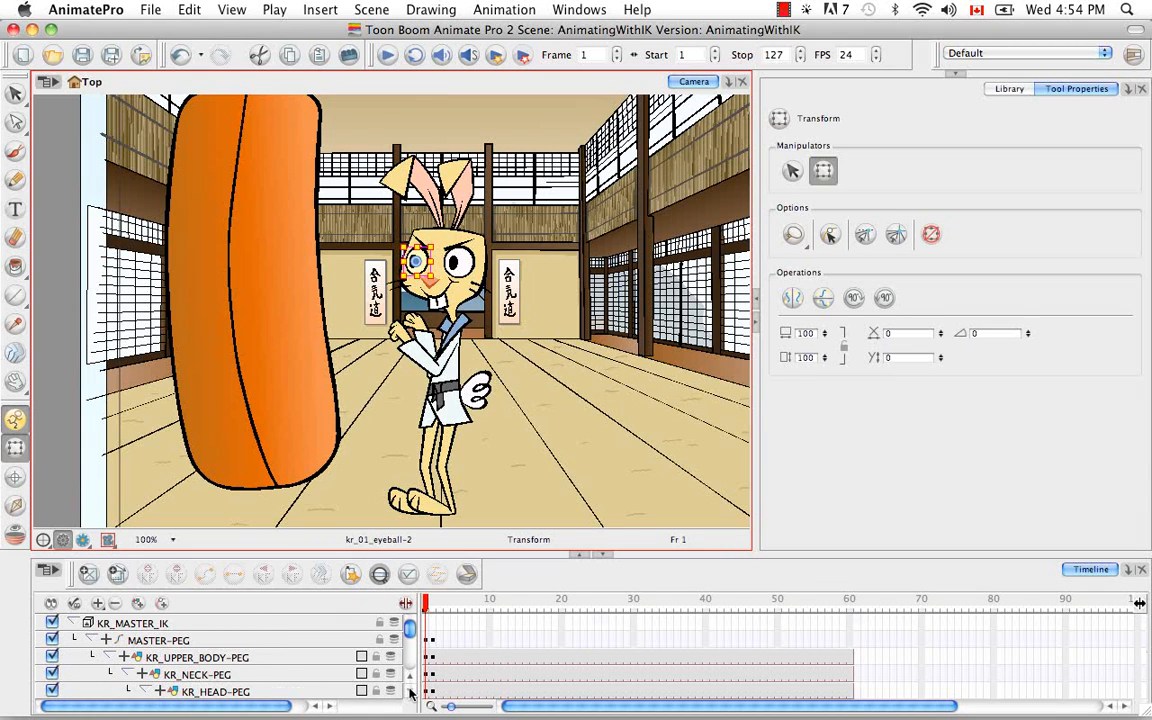
{"action": "left_click", "coordinate": [409, 692]}
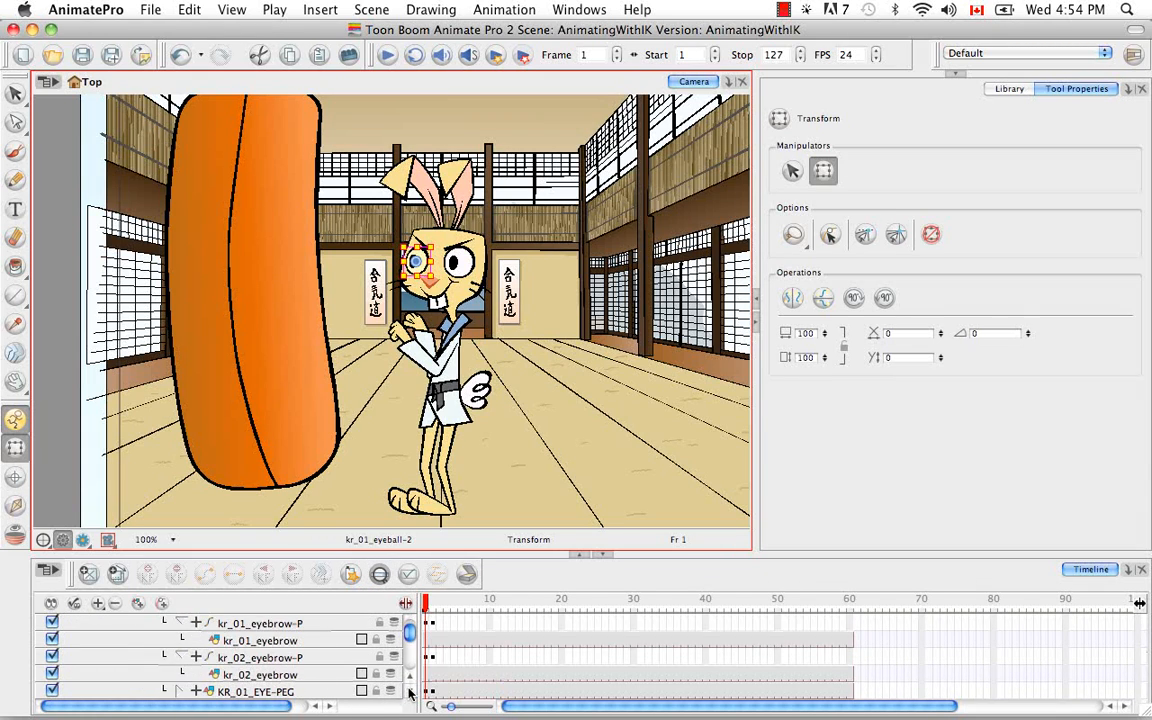
{"action": "left_click", "coordinate": [180, 658]}
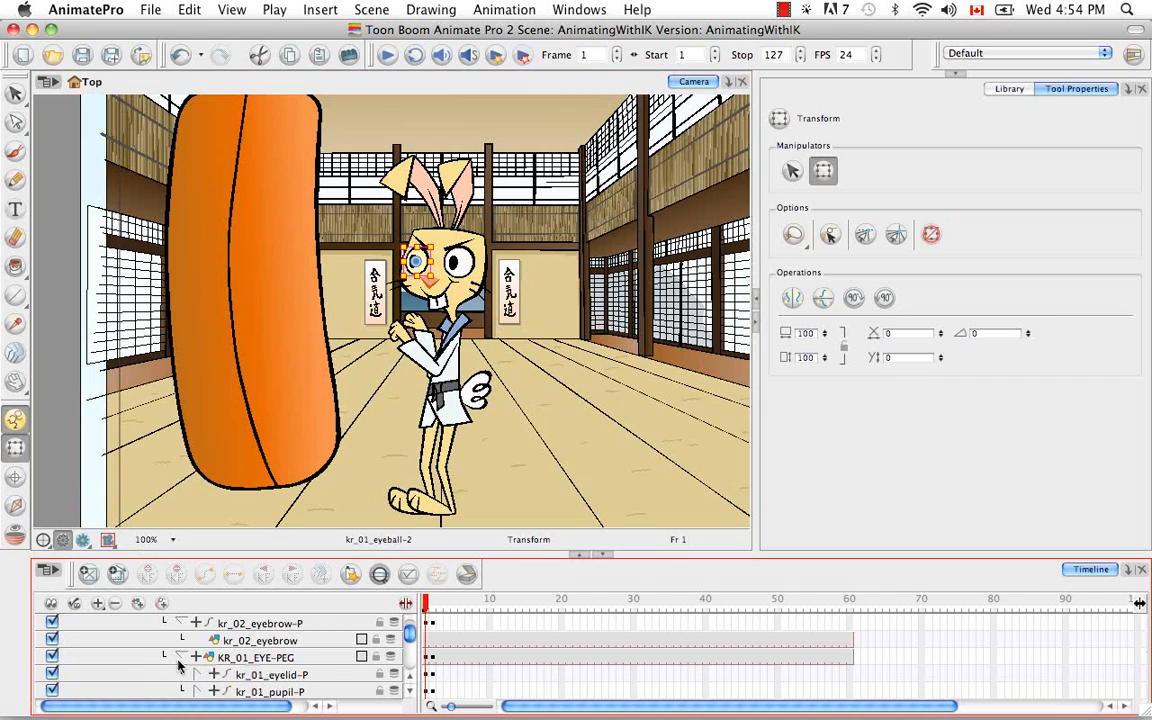
{"action": "left_click", "coordinate": [408, 693]}
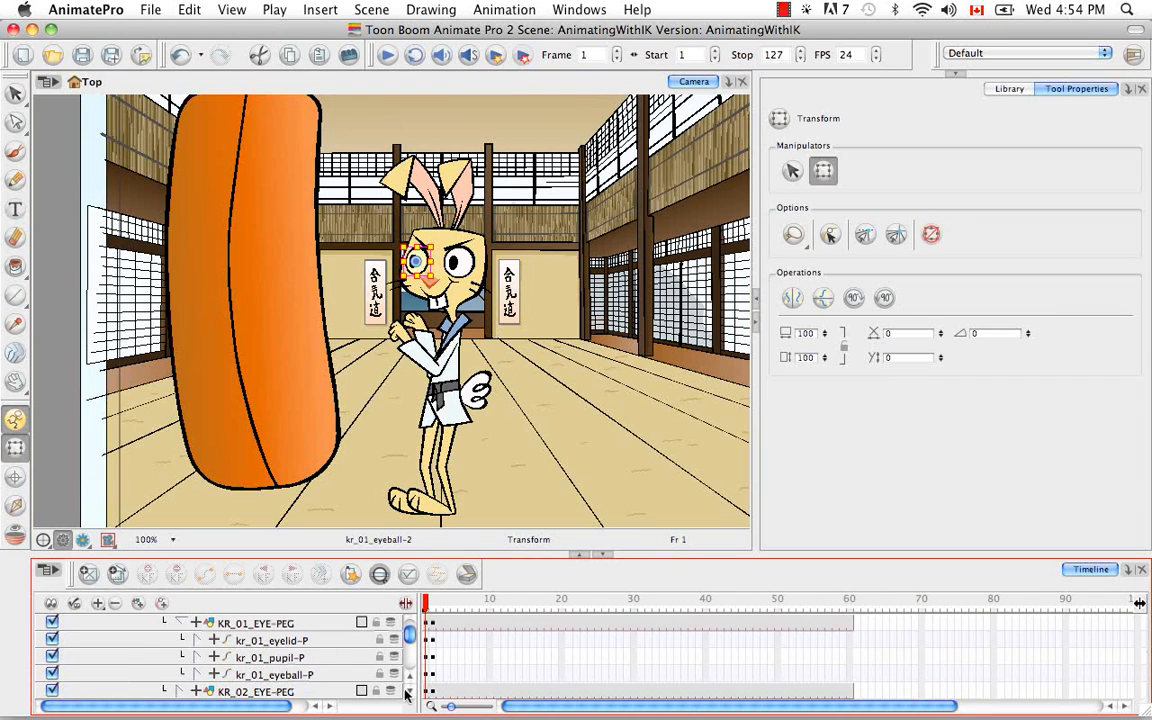
{"action": "left_click", "coordinate": [406, 691]}
{"action": "left_click", "coordinate": [180, 674]}
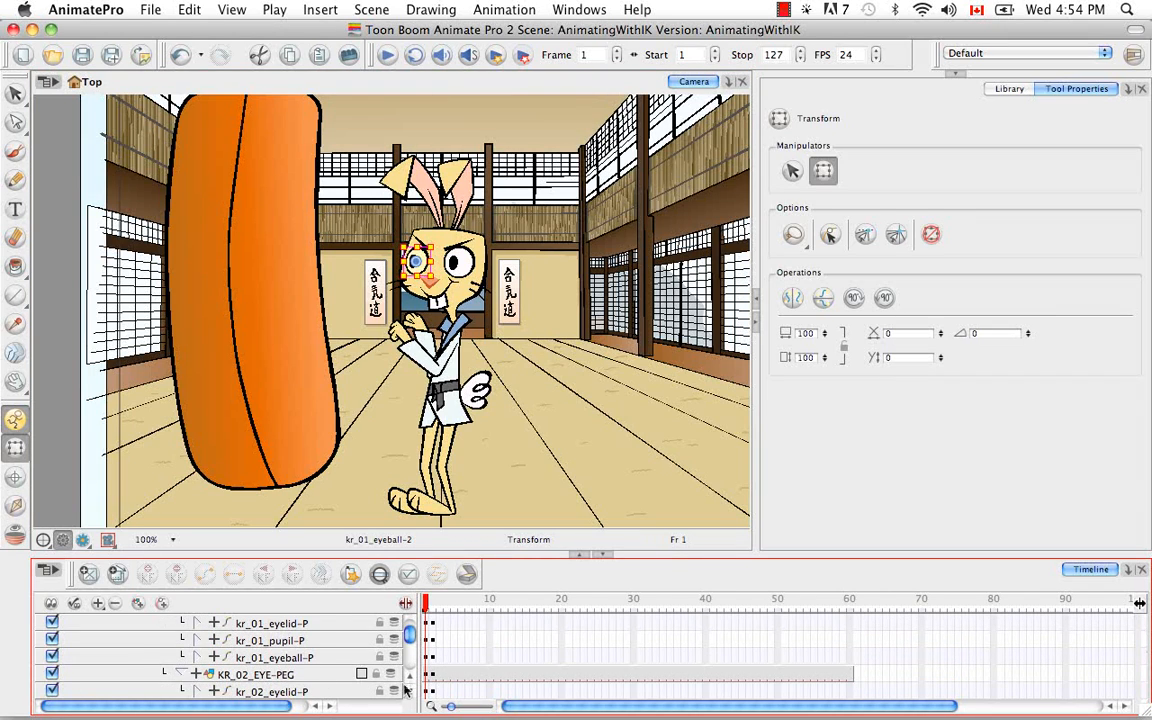
{"action": "left_click", "coordinate": [411, 691]}
{"action": "left_click", "coordinate": [411, 691]}
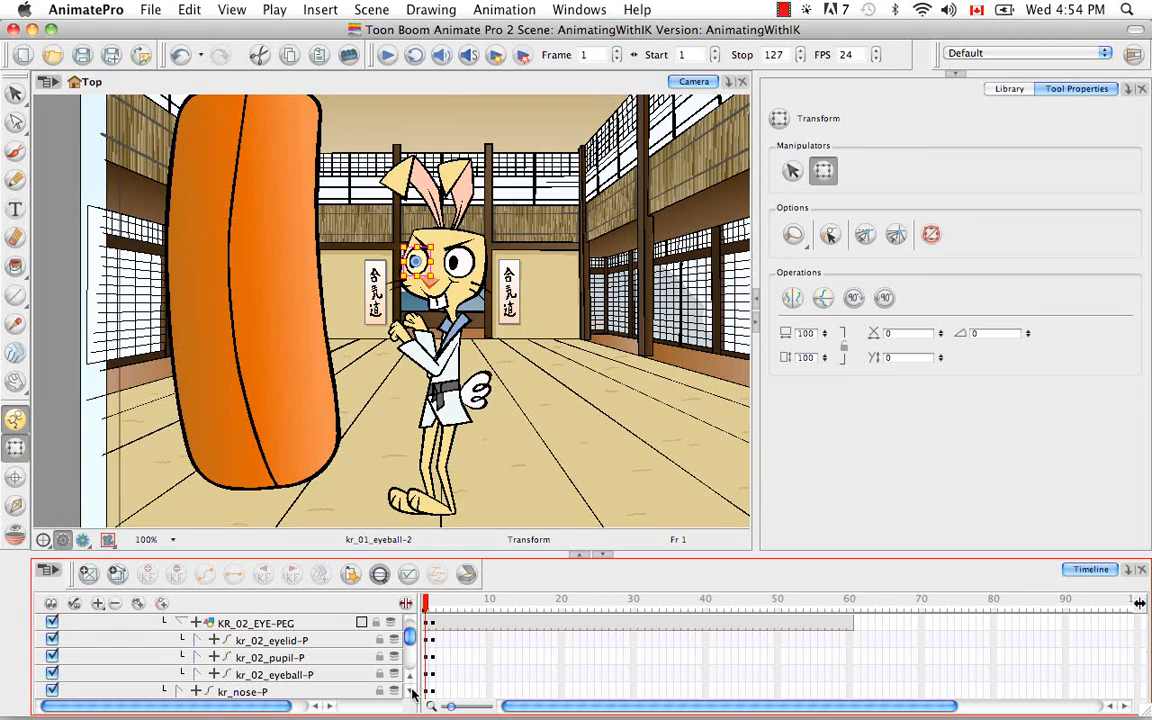
Step: Expand kr_02_eyelid-P and swap the kr_02_eyelid drawing to kr_02_eyelid-q2 at frame 1
{"action": "left_click", "coordinate": [276, 641]}
{"action": "left_click", "coordinate": [198, 640]}
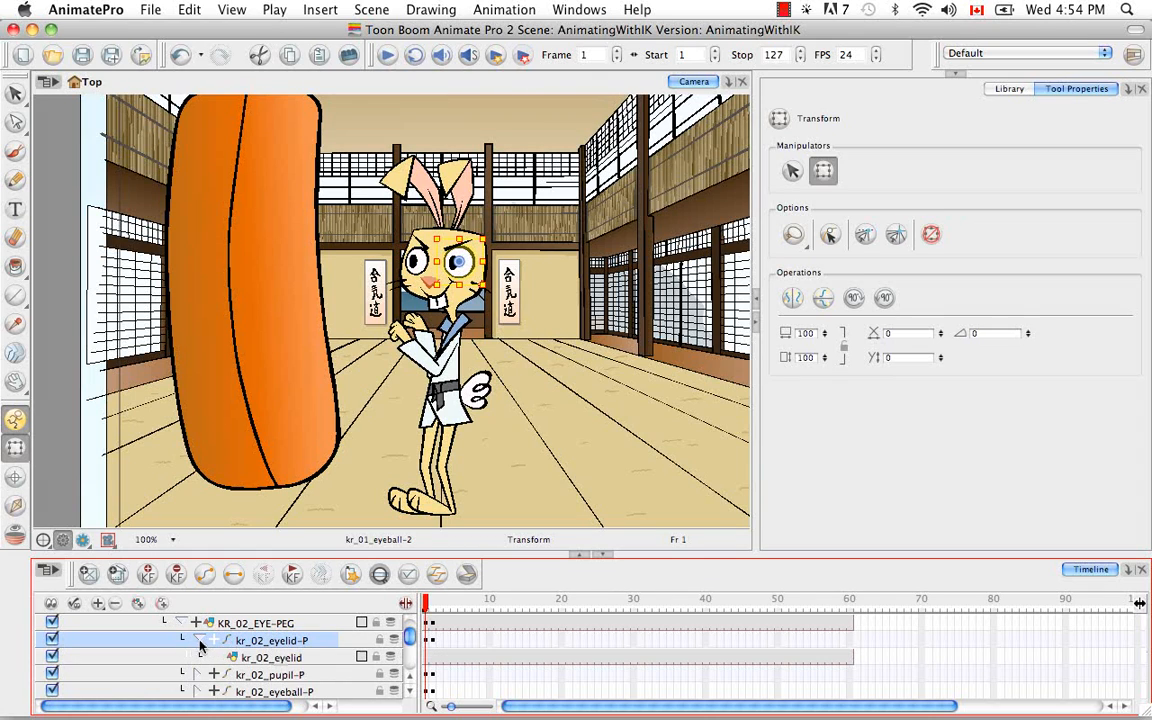
{"action": "left_click", "coordinate": [280, 659]}
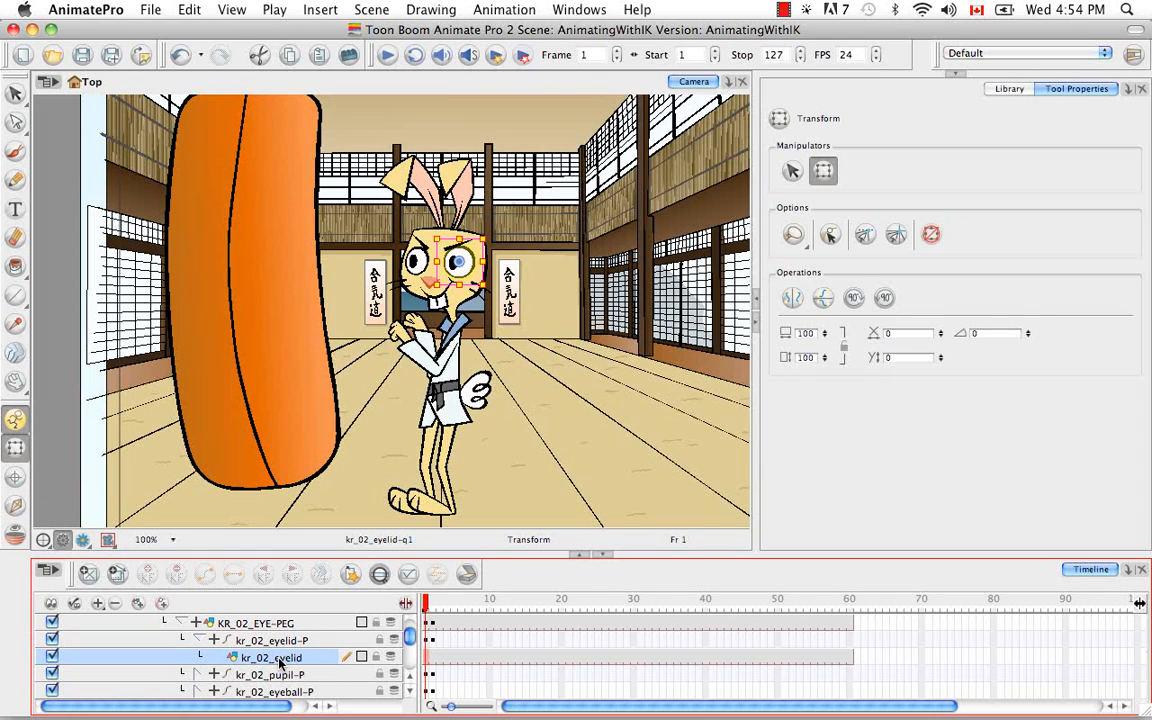
{"action": "key", "text": "bracketright"}
{"action": "key", "text": "bracketright"}
{"action": "key", "text": "bracketright"}
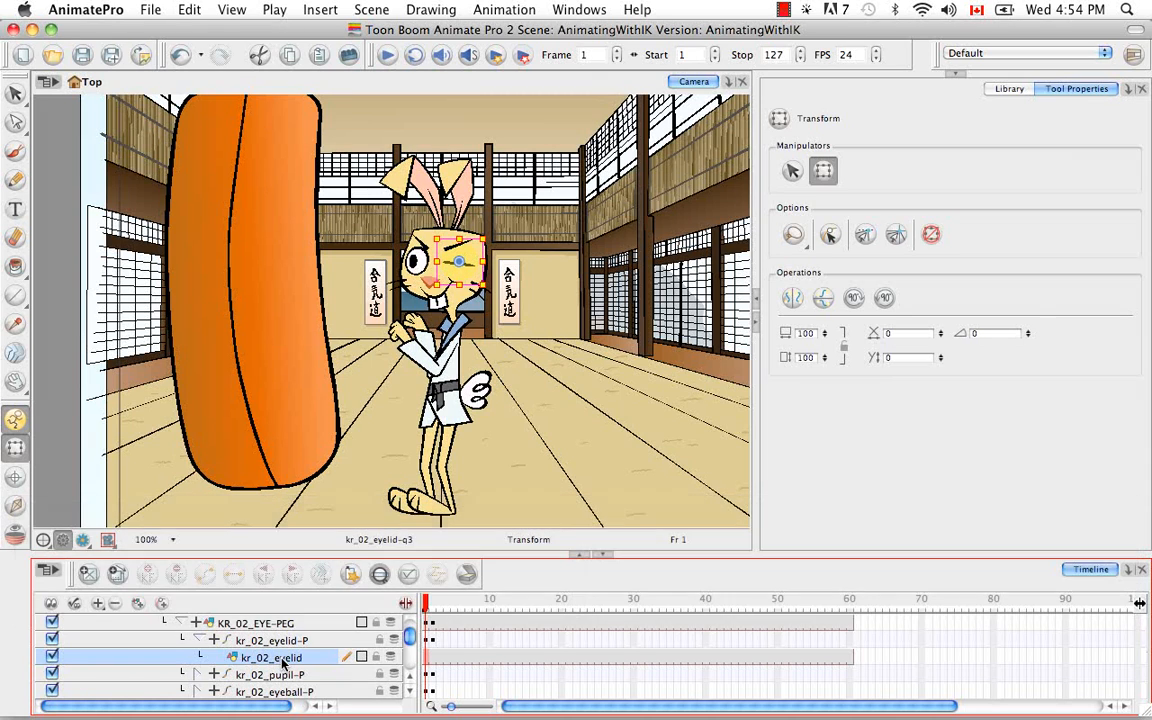
{"action": "key", "text": "bracketleft"}
Step: Expand kr_01_eyelid-P and swap the kr_01_eyelid drawing to kr_01_eyelid-q2 at frame 1
{"action": "left_click", "coordinate": [410, 676]}
{"action": "left_click", "coordinate": [410, 676]}
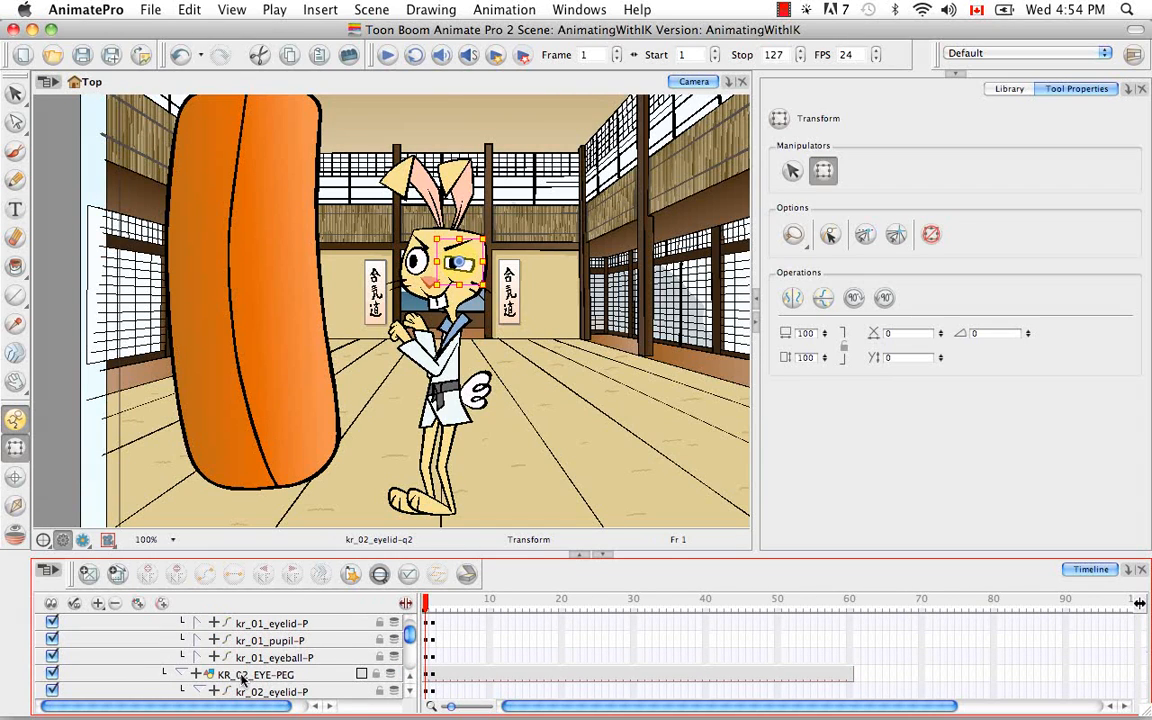
{"action": "left_click", "coordinate": [257, 624]}
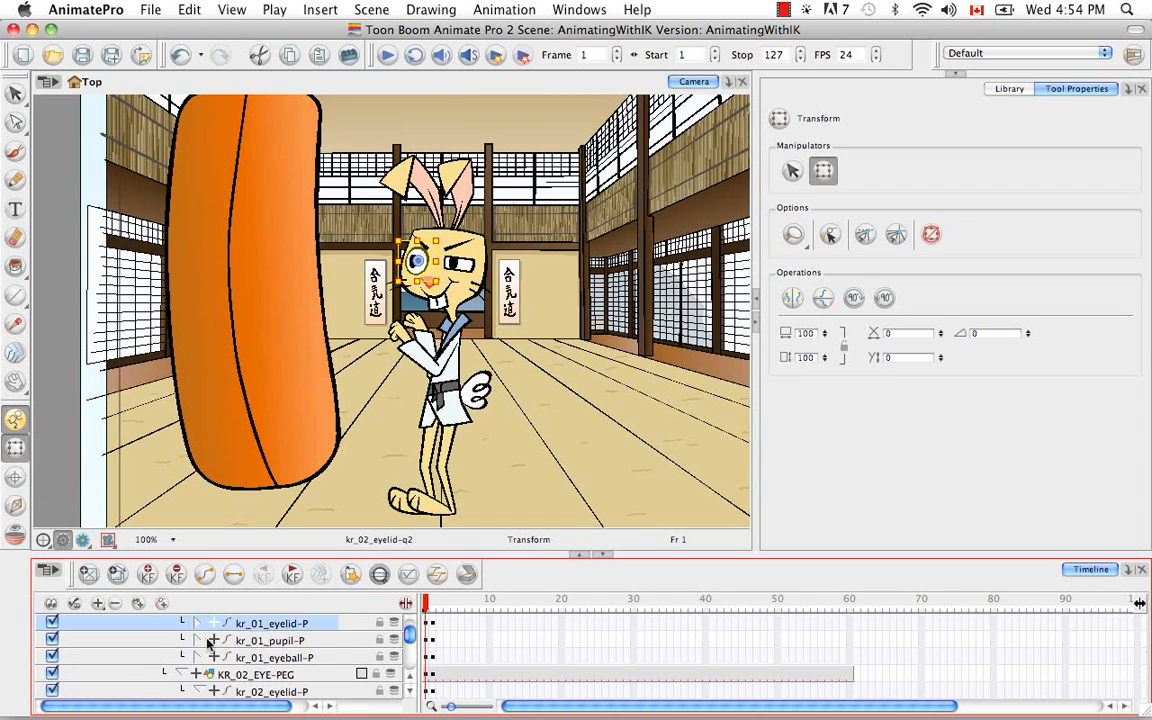
{"action": "left_click", "coordinate": [196, 623]}
{"action": "left_click", "coordinate": [270, 641]}
{"action": "key", "text": "]"}
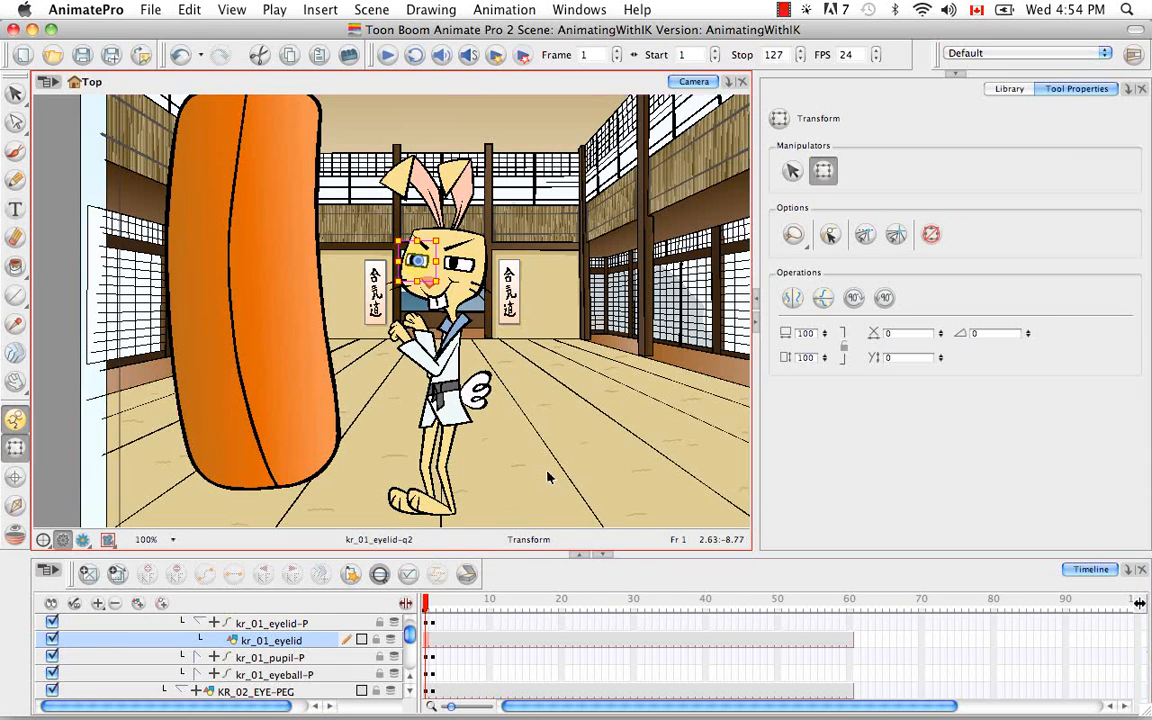
{"action": "left_click", "coordinate": [548, 478]}
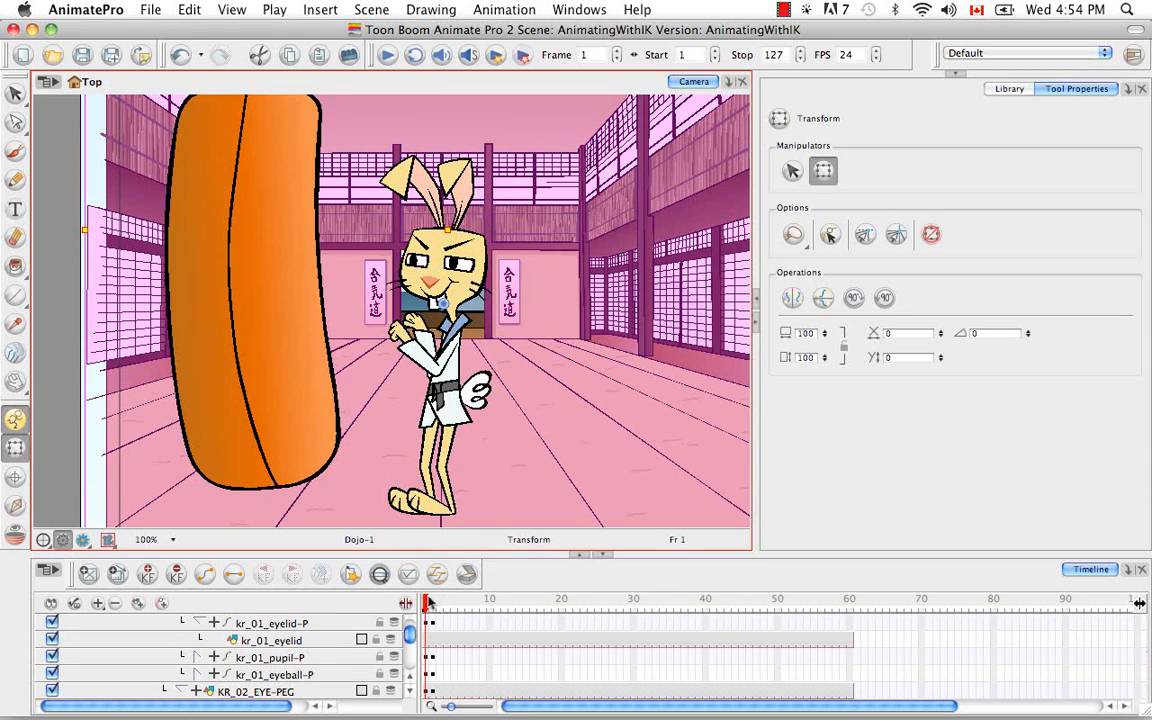
{"action": "mouse_move", "coordinate": [428, 600]}
{"action": "left_mouse_down"}
{"action": "mouse_move", "coordinate": [441, 600]}
{"action": "mouse_move", "coordinate": [411, 601]}
{"action": "mouse_move", "coordinate": [432, 604]}
{"action": "left_mouse_up"}
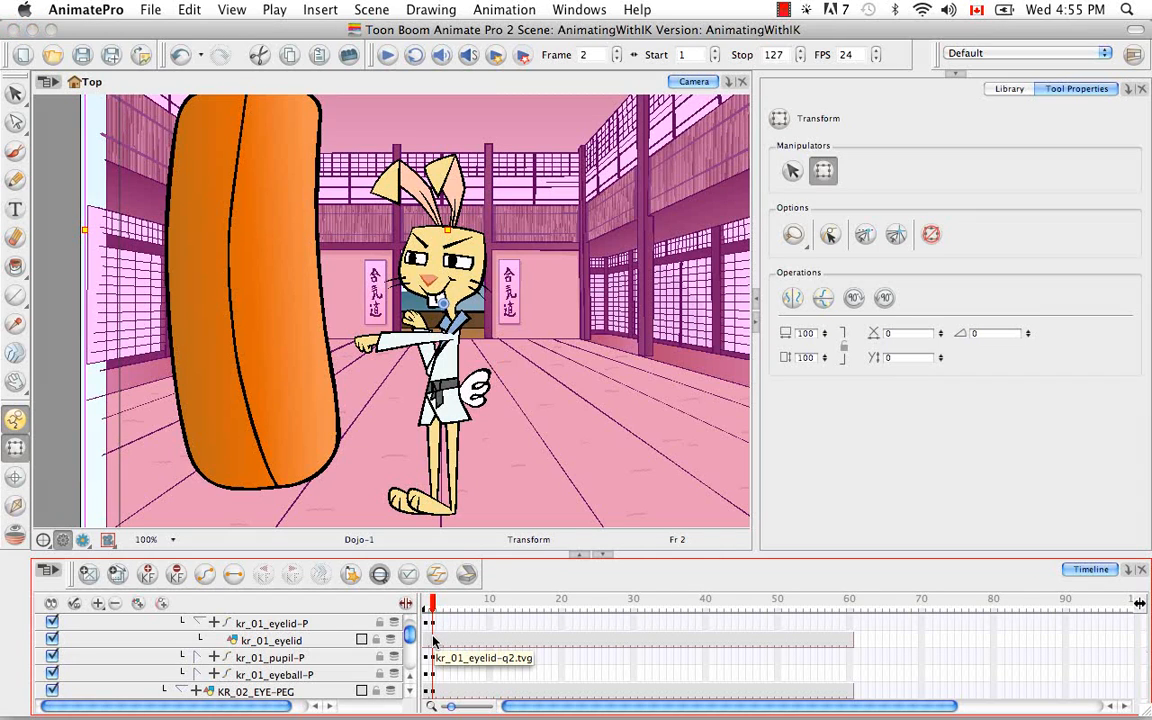
{"action": "left_click", "coordinate": [433, 640]}
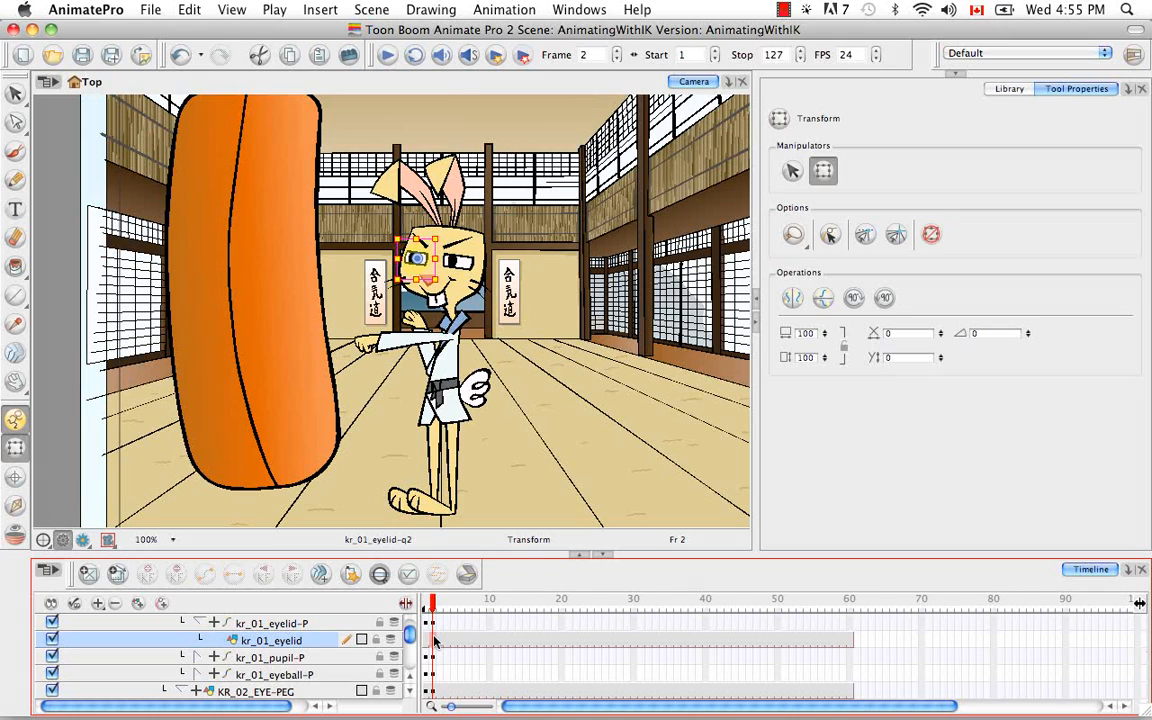
{"action": "left_click", "coordinate": [117, 574]}
{"action": "key", "text": "]"}
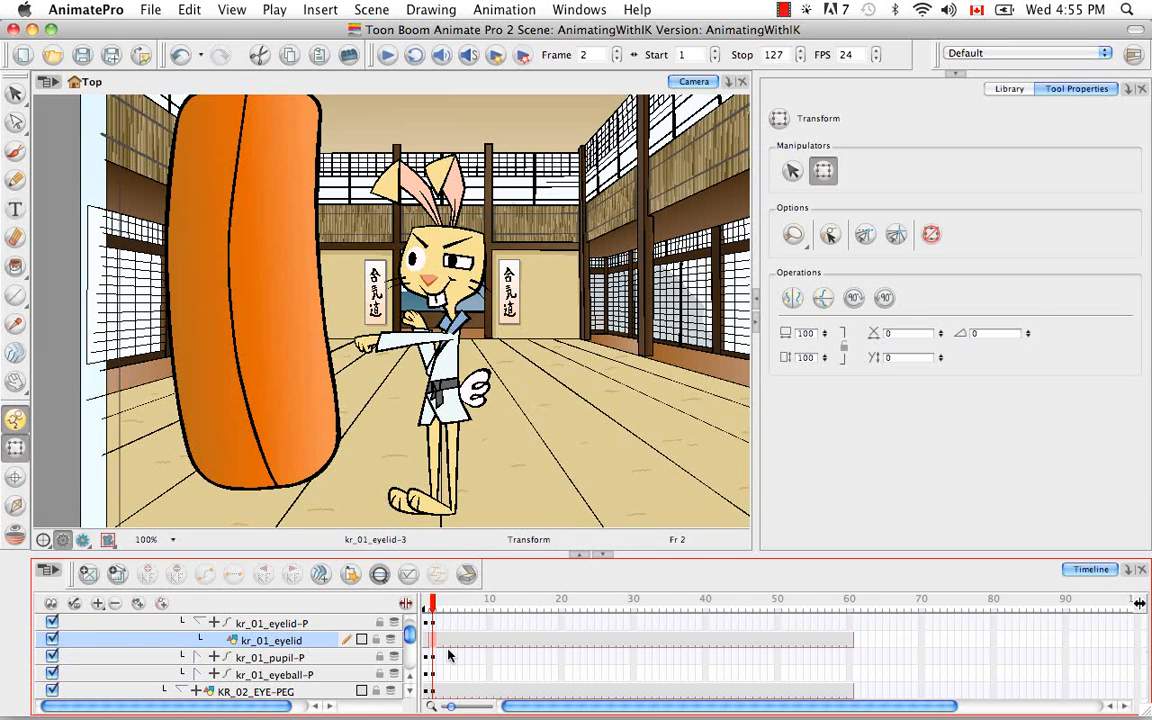
{"action": "key", "text": "["}
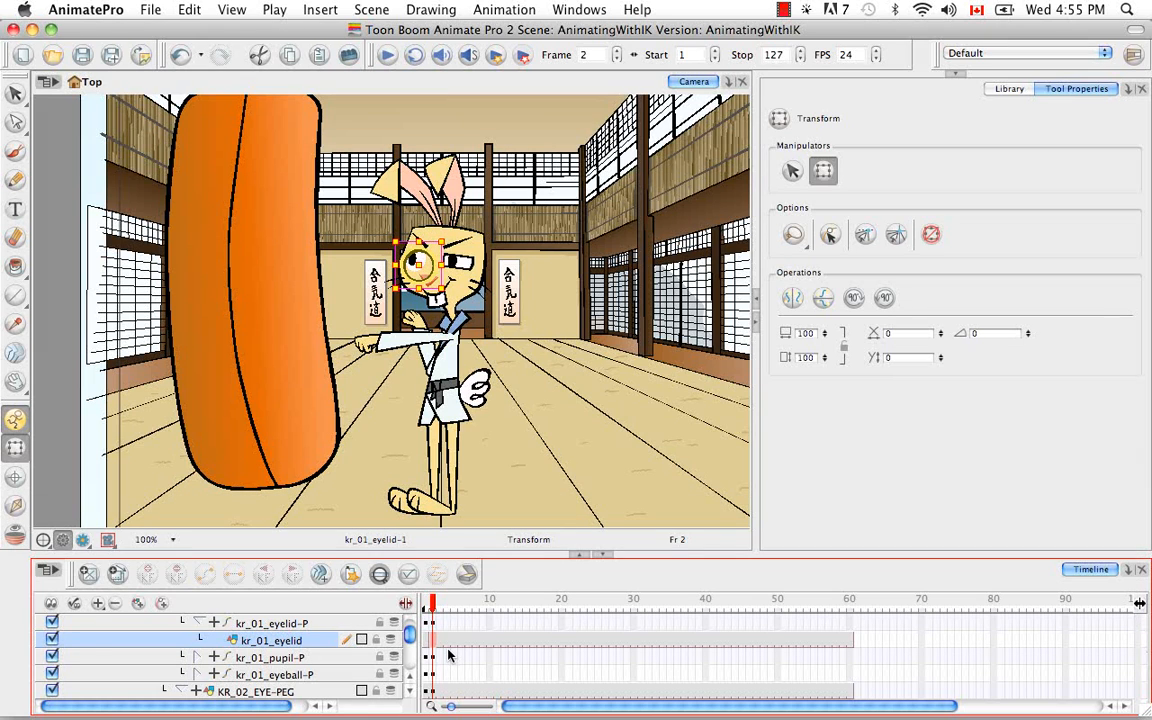
{"action": "key", "text": "["}
{"action": "key", "text": "]"}
{"action": "key", "text": "]"}
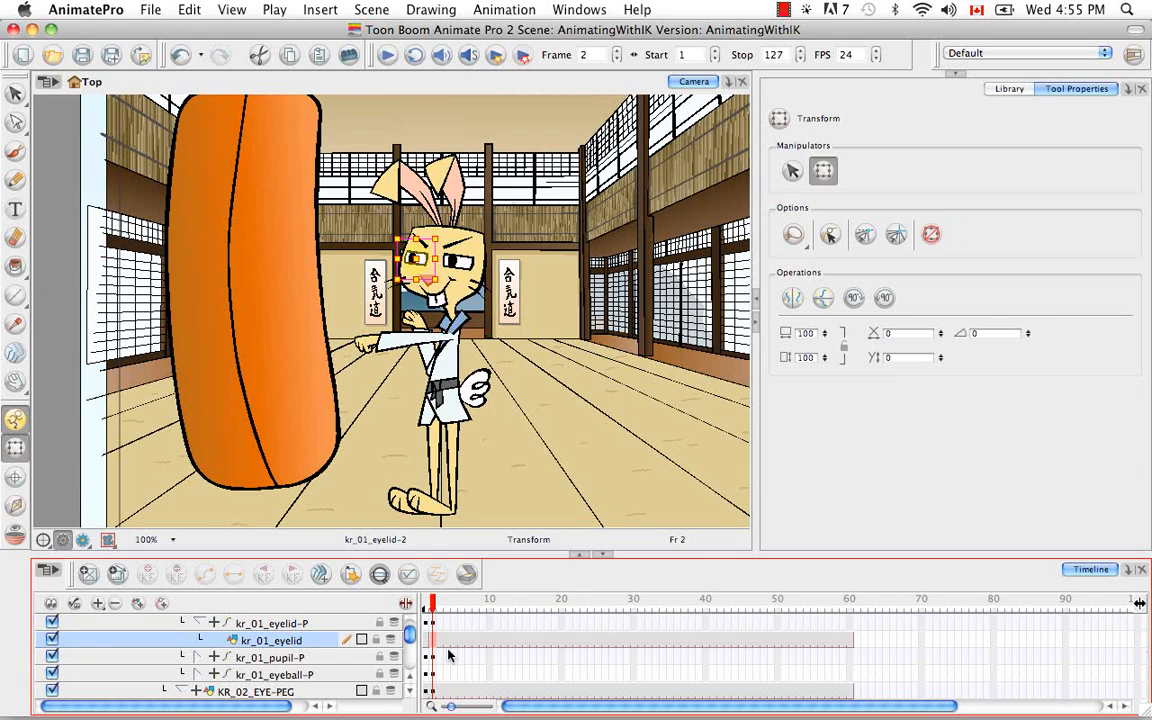
{"action": "key", "text": "super+z"}
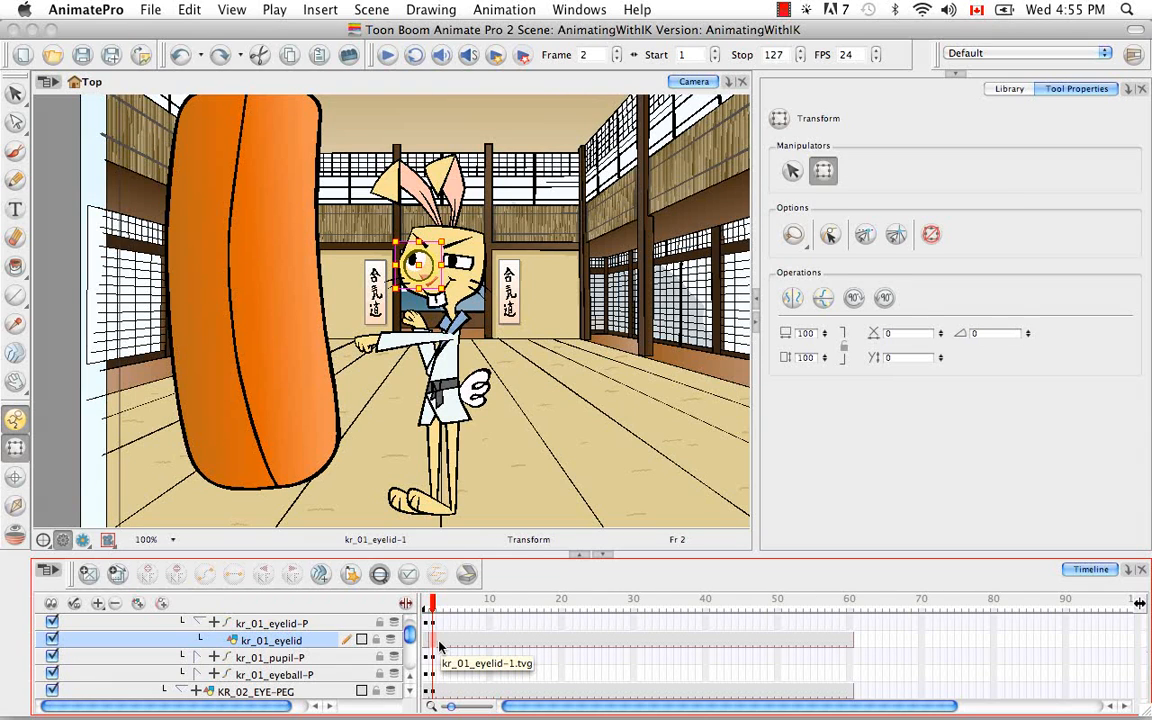
{"action": "key", "text": "super"}
{"action": "key", "text": "super+z"}
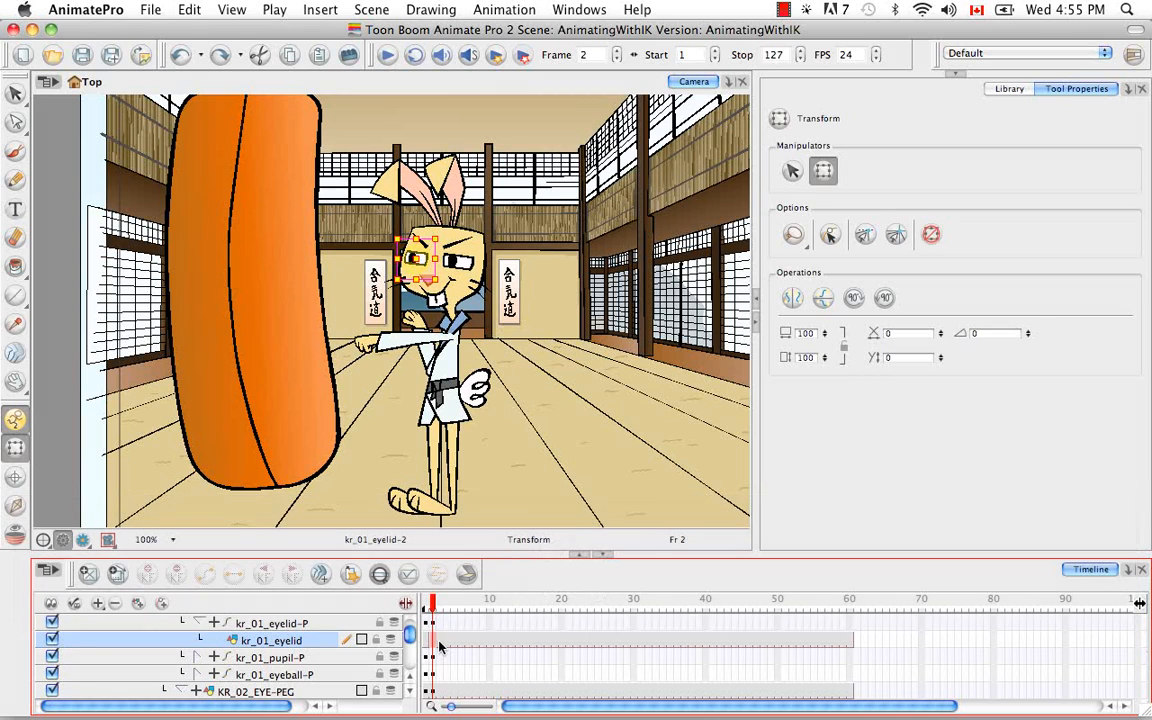
{"action": "key", "text": "super+z"}
Step: Swap the kr_01_eyelid drawing to kr_01_eyelid-q1 at frame 2
{"action": "left_click", "coordinate": [424, 605]}
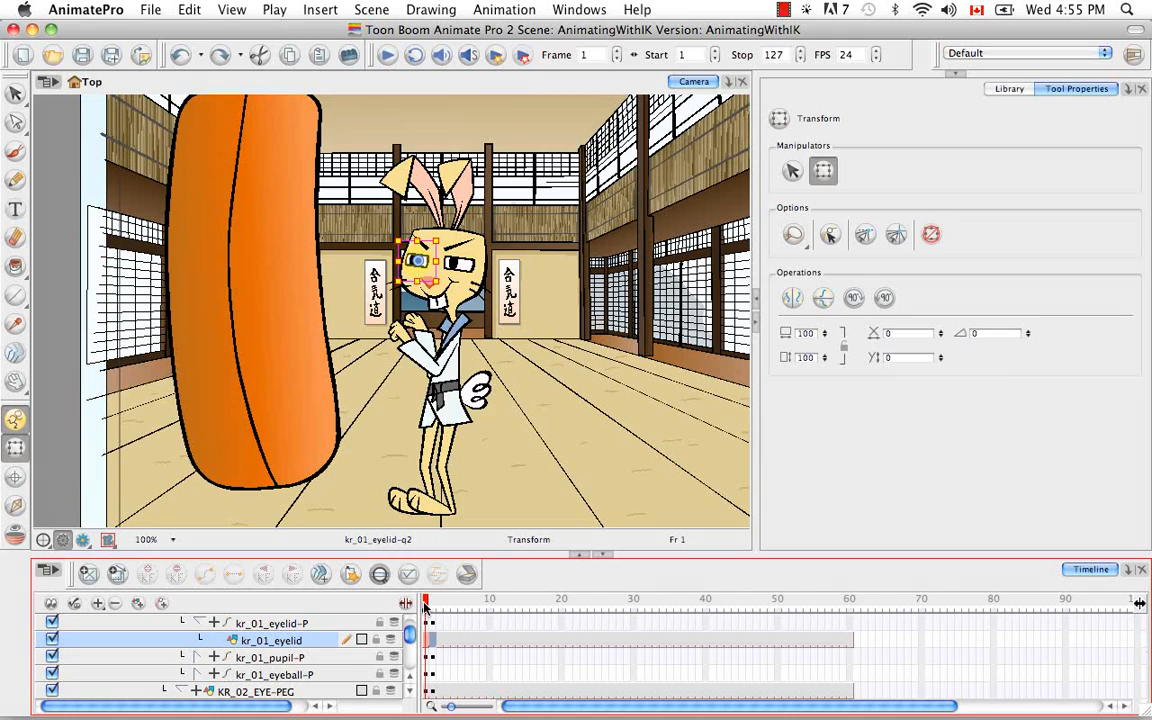
{"action": "left_click", "coordinate": [432, 605]}
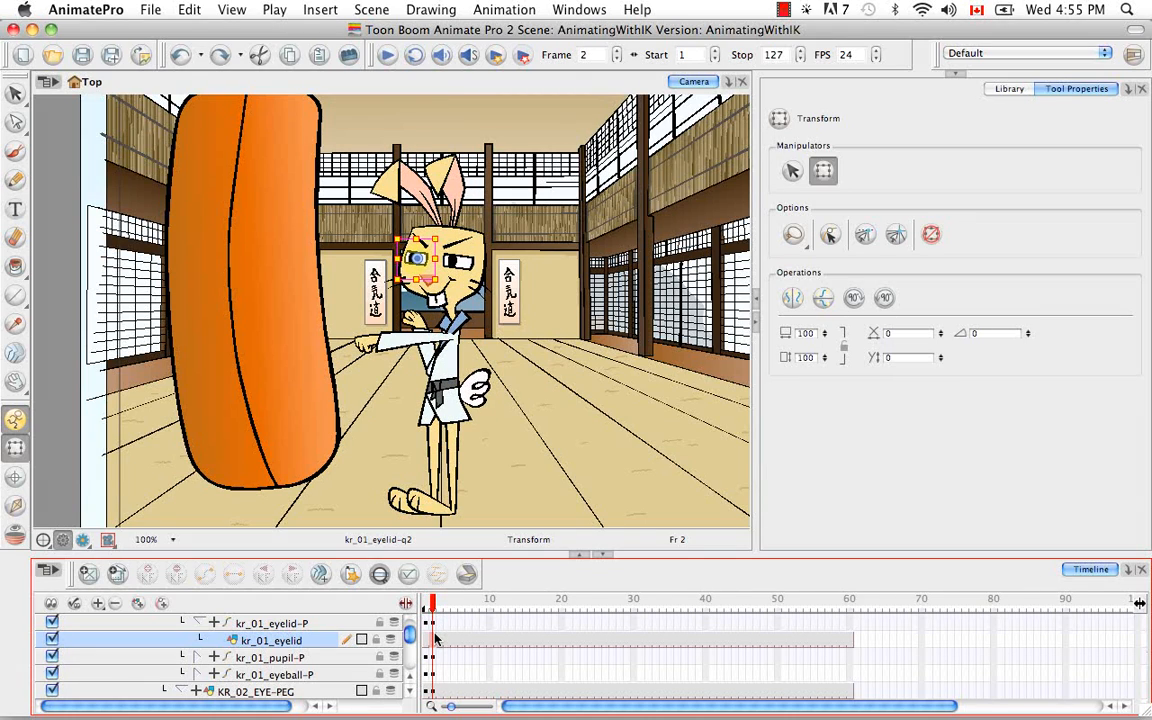
{"action": "key", "text": "bracketright"}
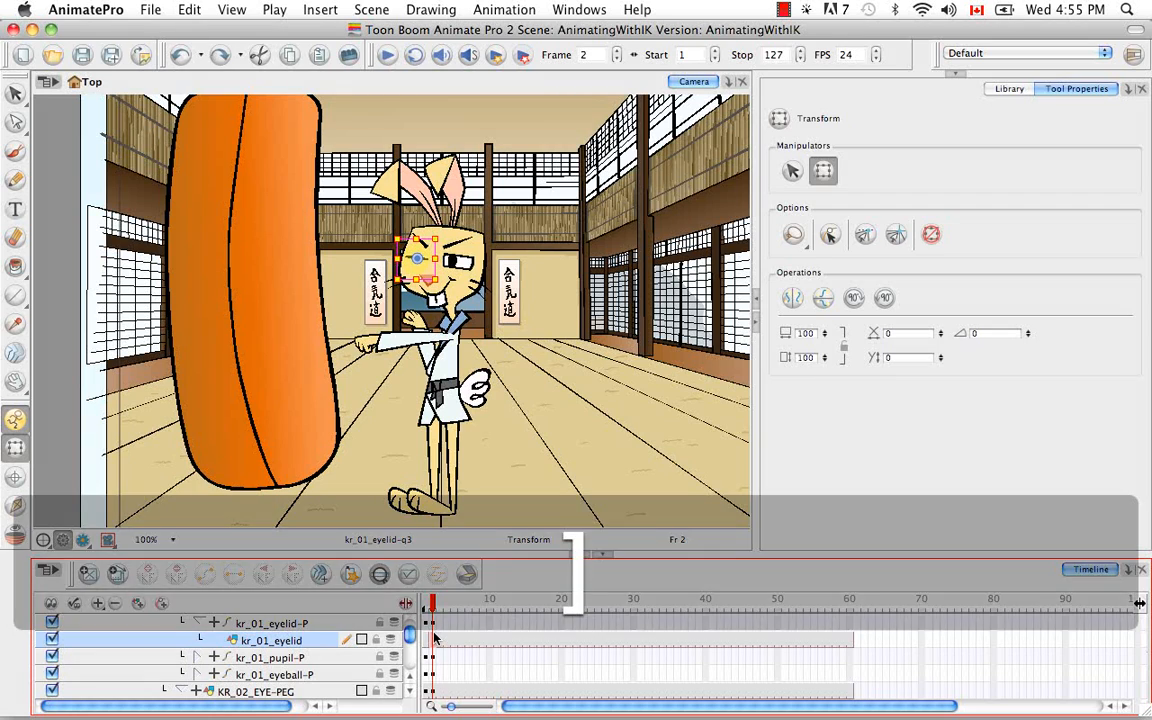
{"action": "key", "text": "bracketleft"}
{"action": "key", "text": "bracketleft"}
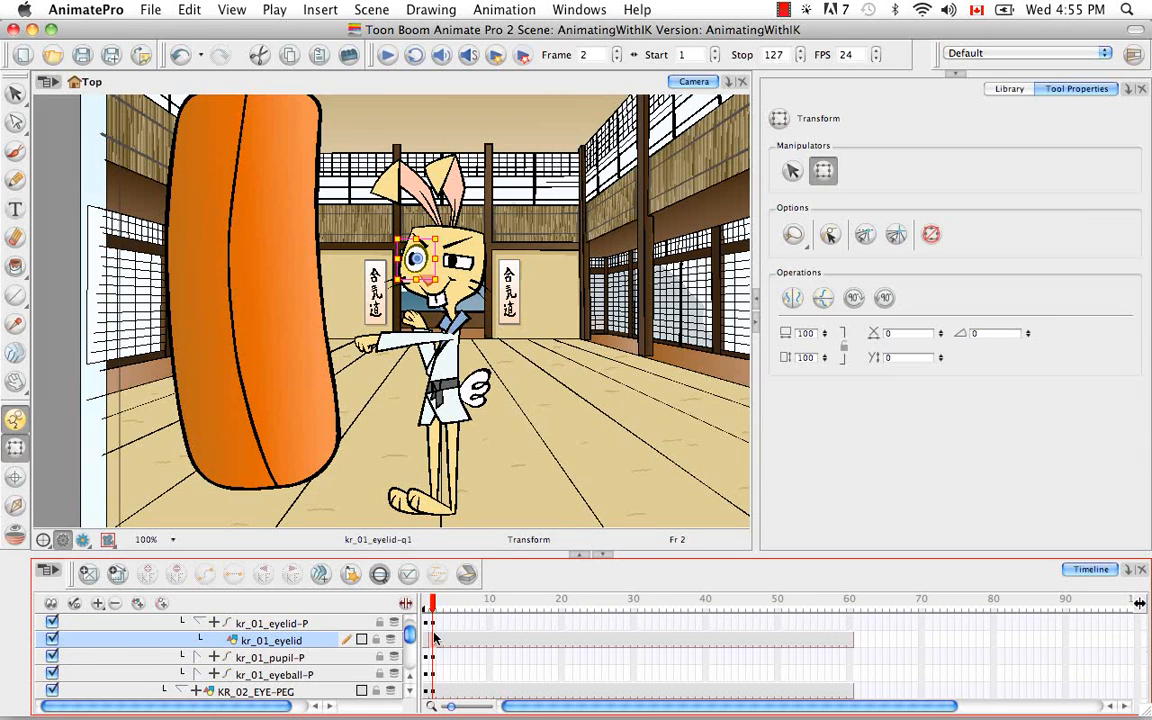
Step: Swap the kr_02_eyelid drawing to kr_02_eyelid-q1 at frame 2 and compare the eyes between frames 1 and 2
{"action": "left_click_drag", "start_coordinate": [410, 636], "coordinate": [417, 635]}
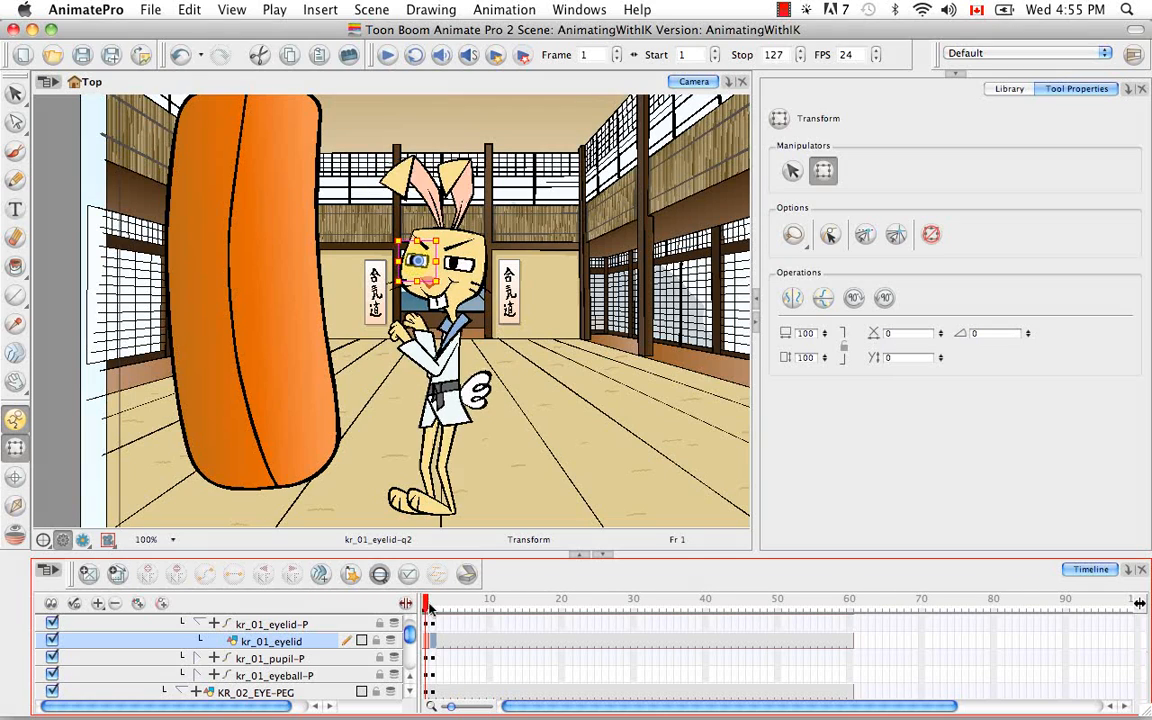
{"action": "left_click", "coordinate": [426, 603]}
{"action": "scroll", "coordinate": [408, 637], "scroll_direction": "up", "scroll_amount": 2}
{"action": "scroll", "coordinate": [408, 637], "scroll_direction": "up", "scroll_amount": 2}
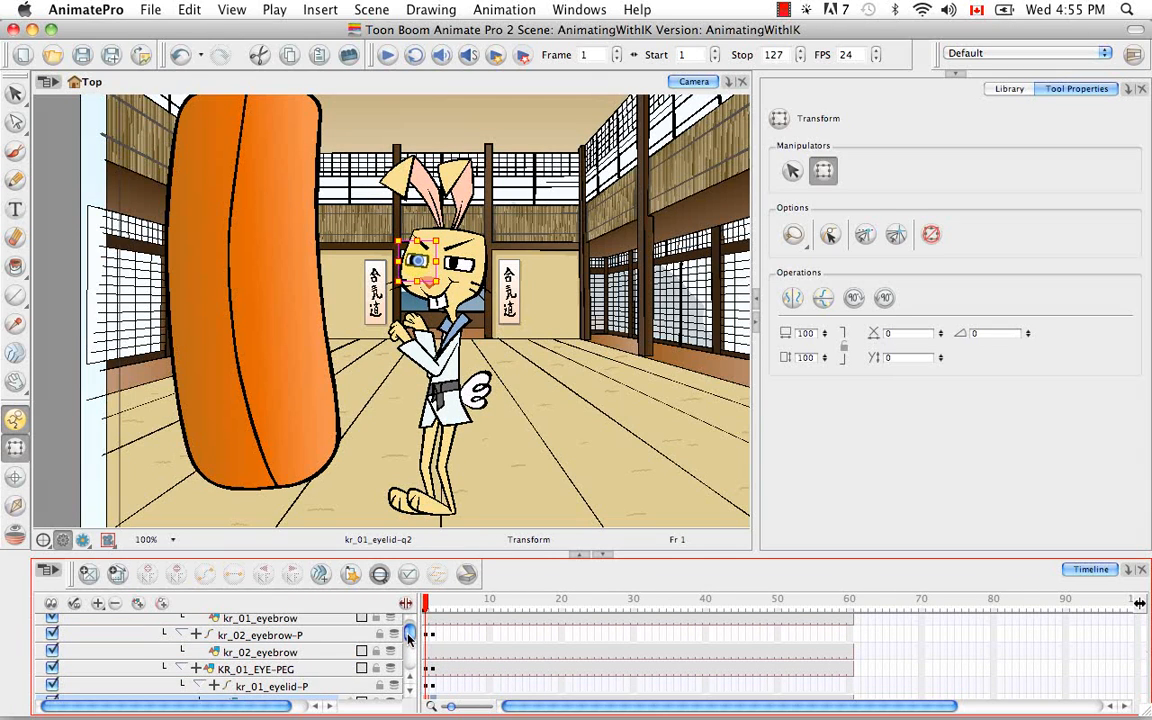
{"action": "left_click_drag", "start_coordinate": [408, 636], "coordinate": [409, 638]}
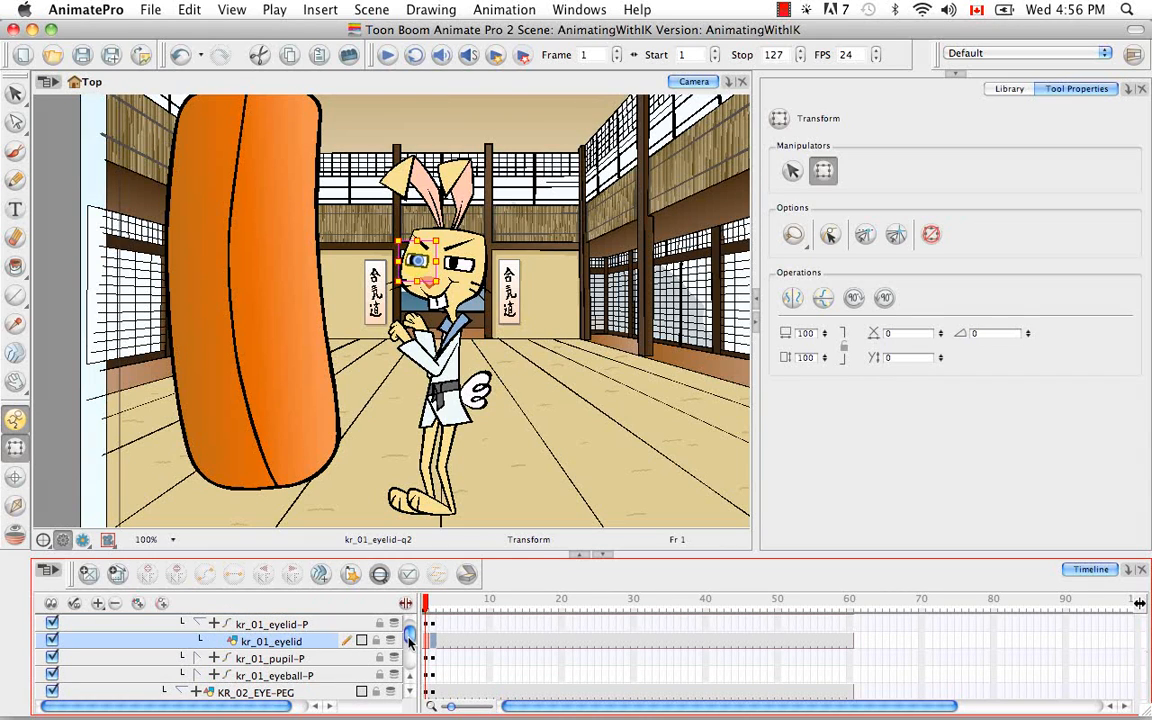
{"action": "scroll", "coordinate": [409, 640], "scroll_direction": "down", "scroll_amount": 4}
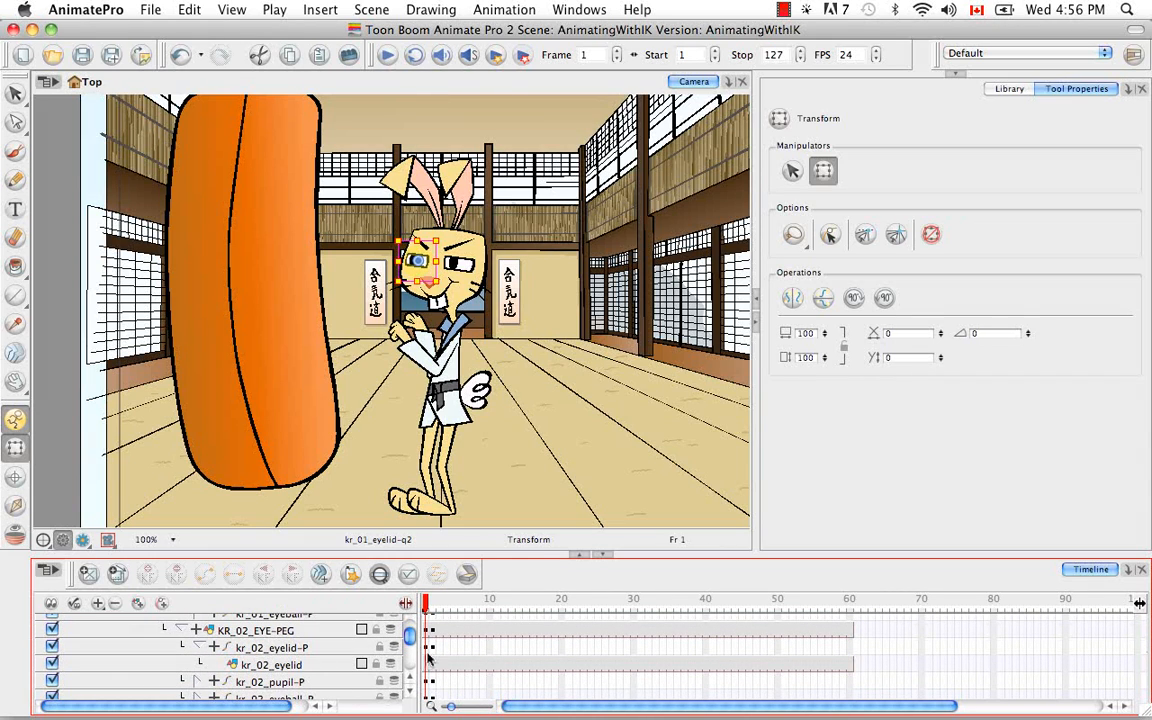
{"action": "left_click", "coordinate": [428, 664]}
{"action": "left_click", "coordinate": [433, 665]}
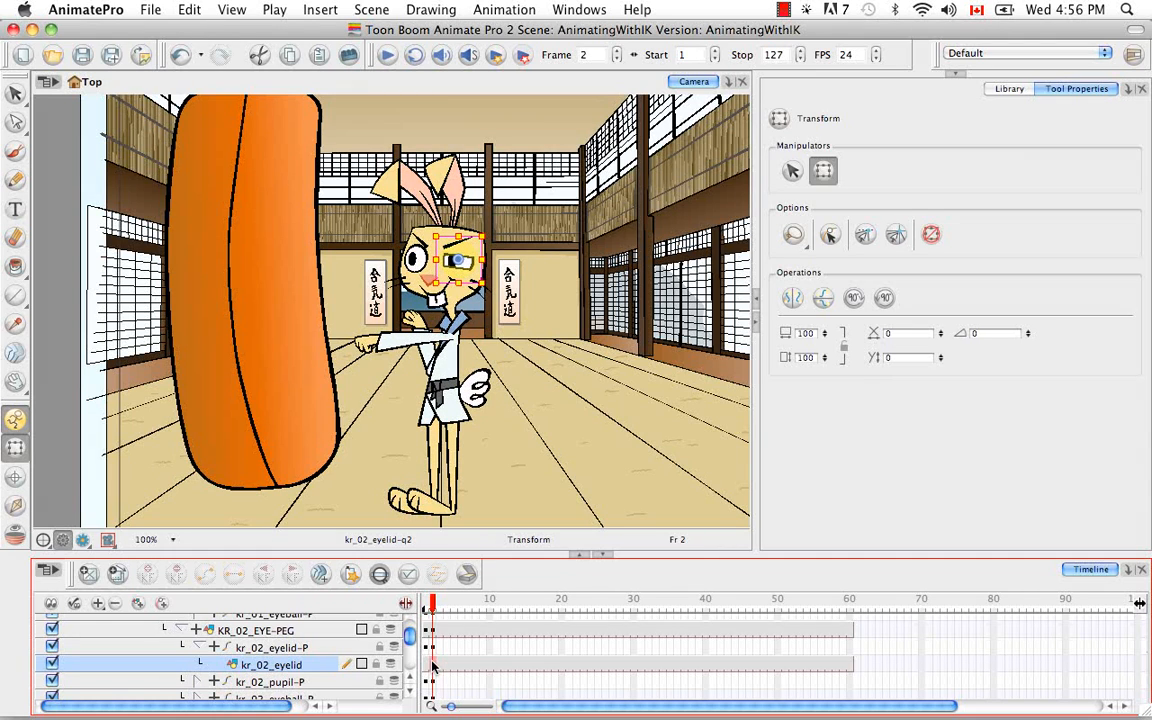
{"action": "key", "text": "bracketright"}
{"action": "key", "text": "bracketleft"}
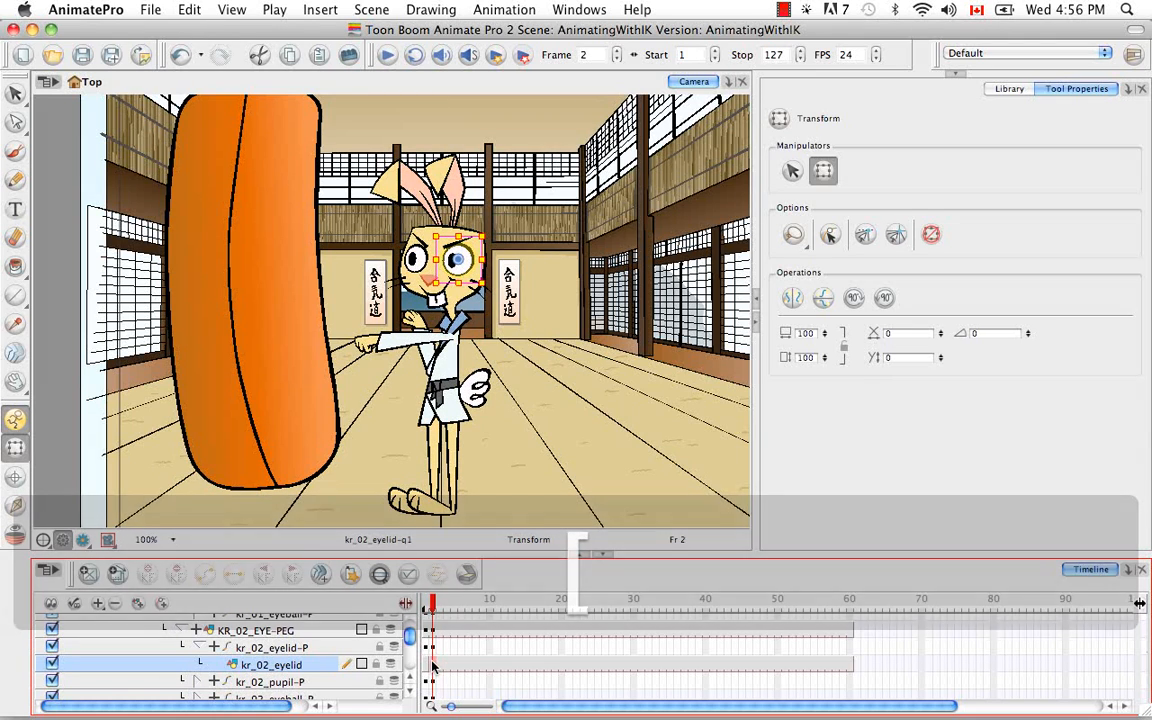
{"action": "left_click", "coordinate": [422, 602]}
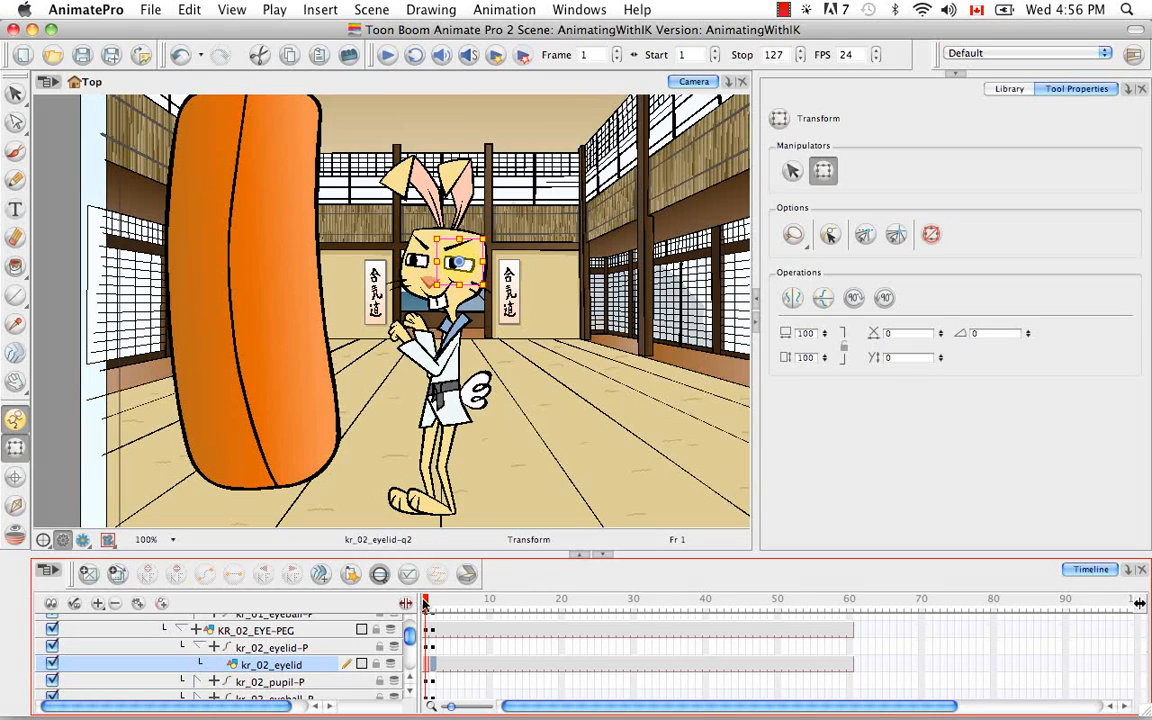
{"action": "left_click", "coordinate": [433, 603]}
{"action": "left_click", "coordinate": [424, 602]}
Step: Rotate the rabbit's kr_01_ear slightly towards the other ear at frame 1 and check the pose at frame 2
{"action": "left_click", "coordinate": [432, 156]}
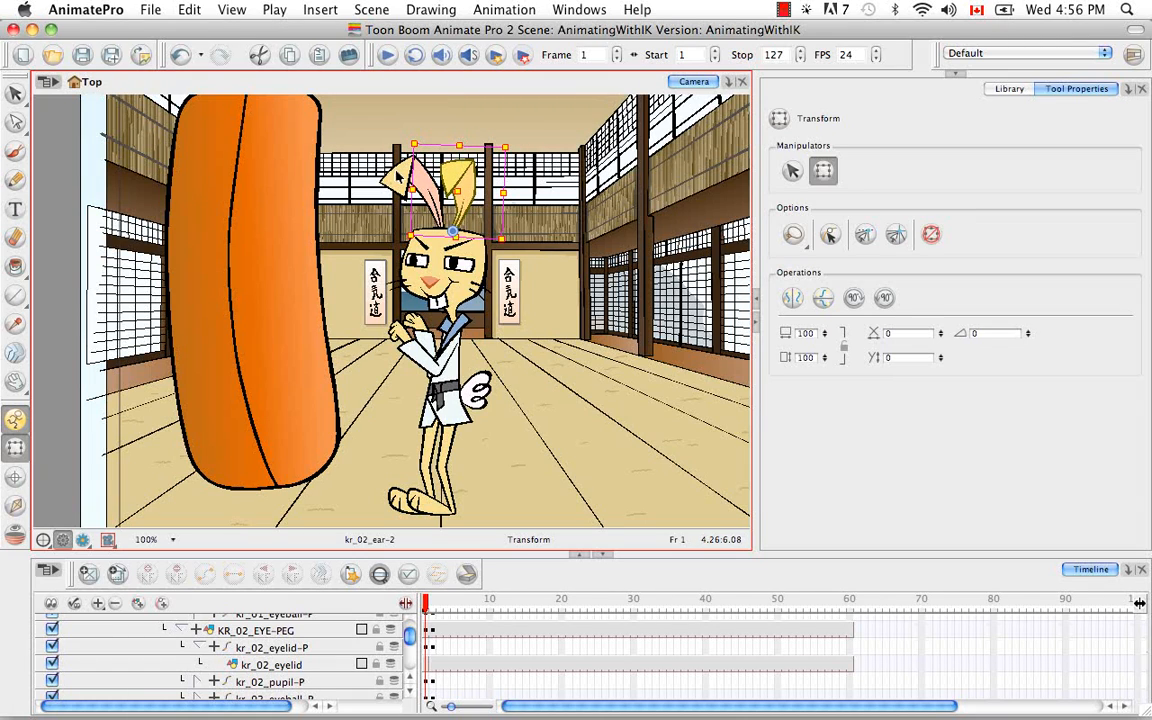
{"action": "left_click", "coordinate": [401, 178]}
{"action": "left_click_drag", "start_coordinate": [461, 147], "coordinate": [472, 147]}
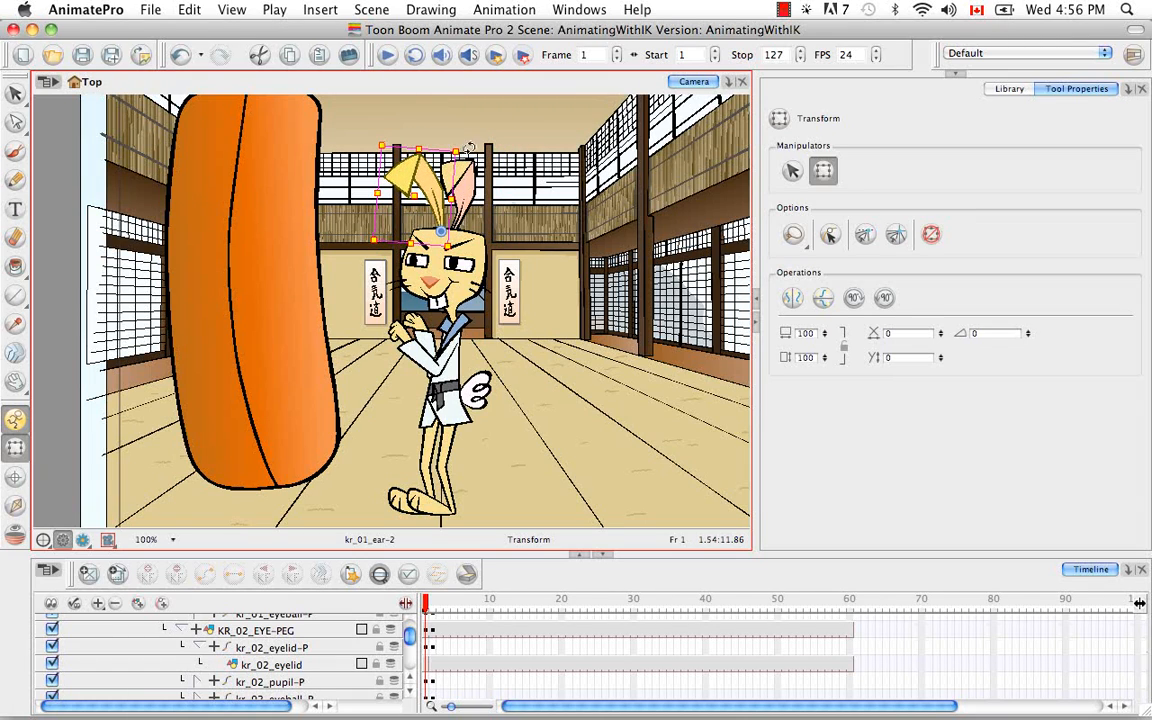
{"action": "left_click_drag", "start_coordinate": [429, 187], "coordinate": [430, 192]}
{"action": "left_click_drag", "start_coordinate": [426, 604], "coordinate": [434, 600]}
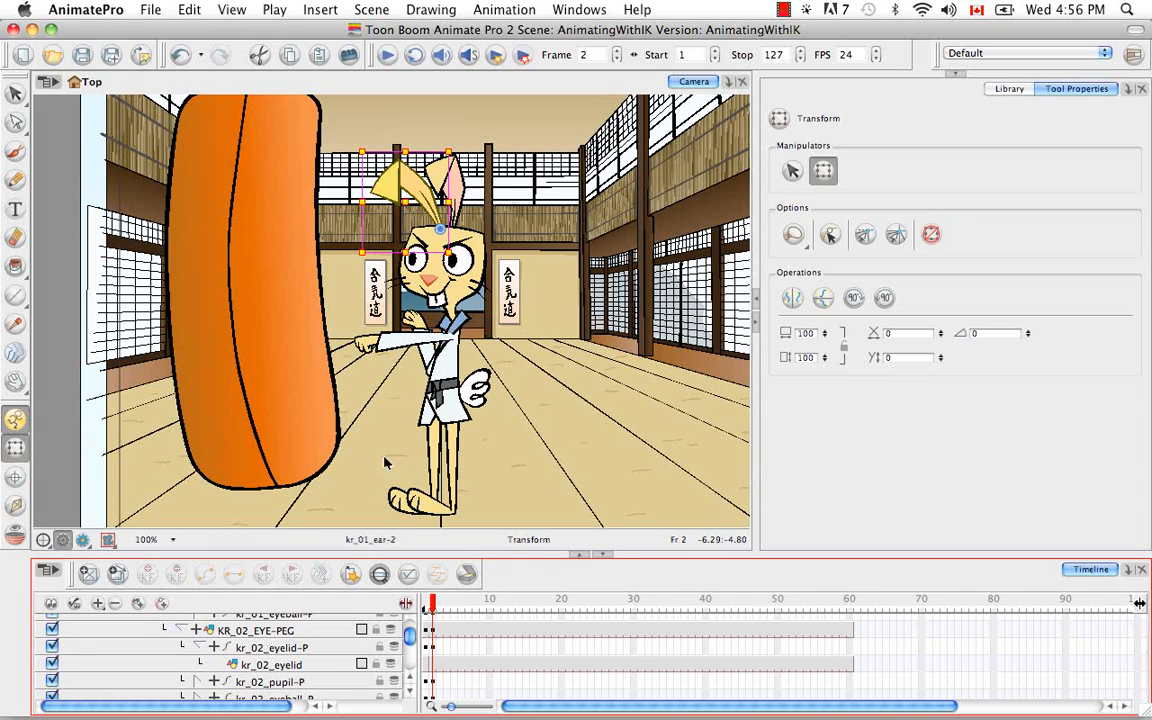
Step: Go to frame 3, collapse the MASTER-PEG hierarchy and select MASTER-PEG at that frame
{"action": "left_click", "coordinate": [439, 602]}
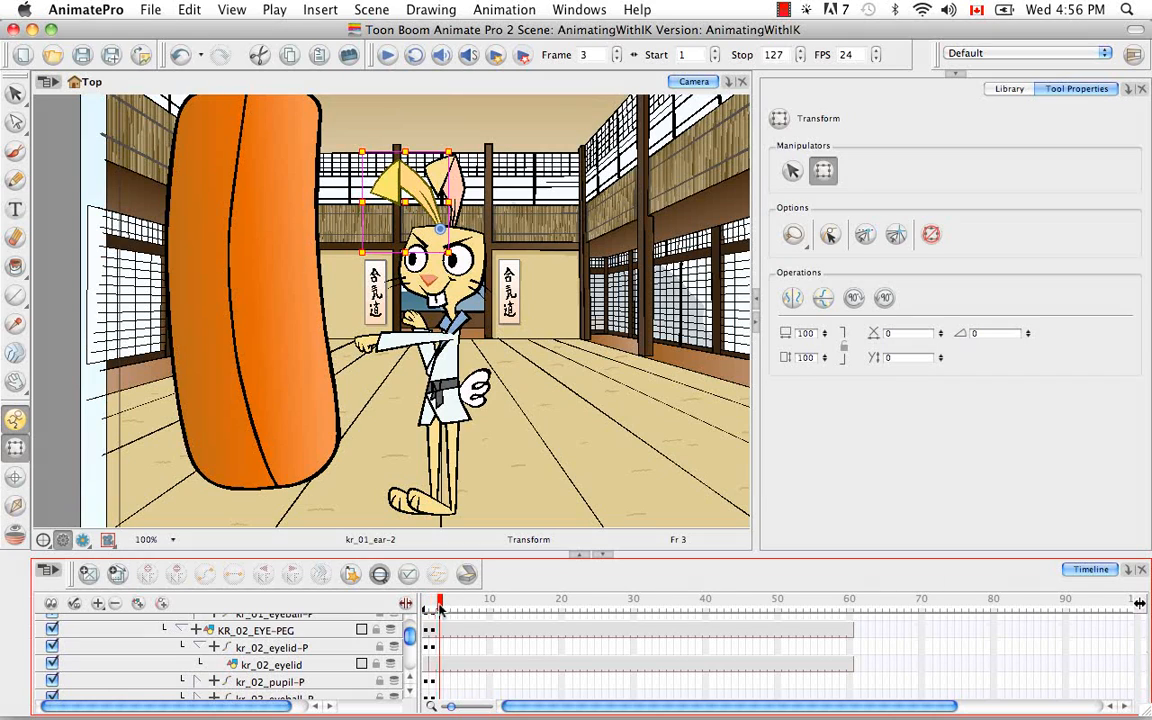
{"action": "scroll", "coordinate": [370, 610], "scroll_direction": "up", "scroll_amount": 5}
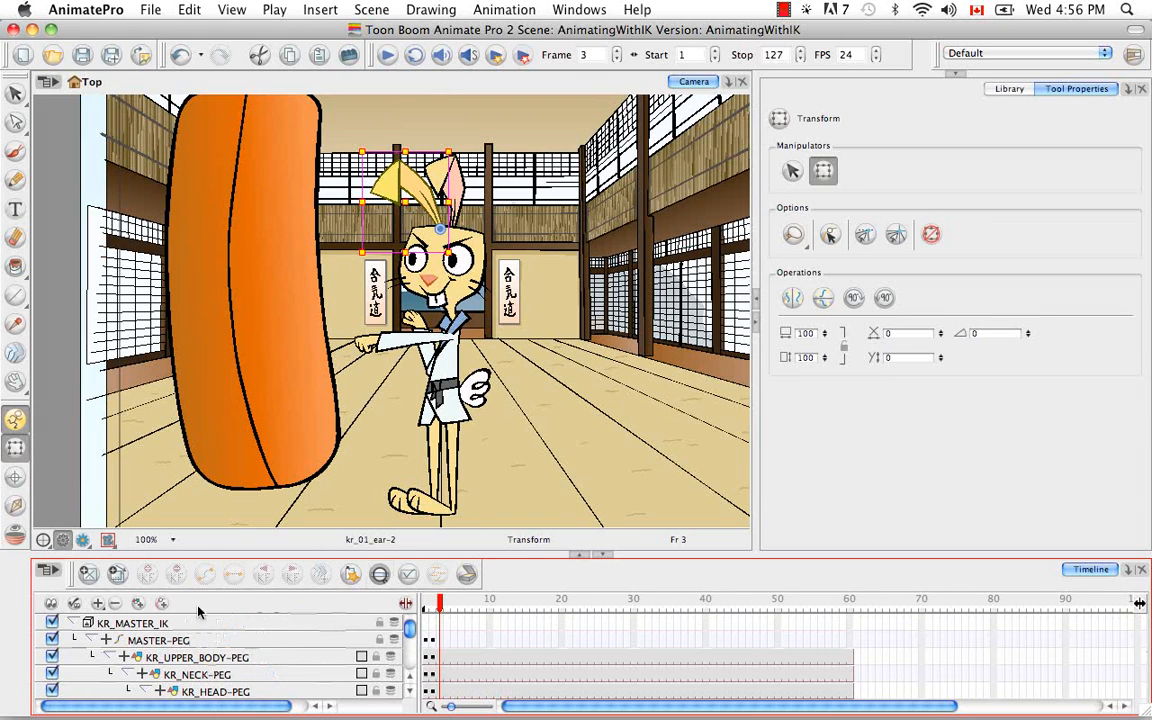
{"action": "left_click", "coordinate": [92, 640]}
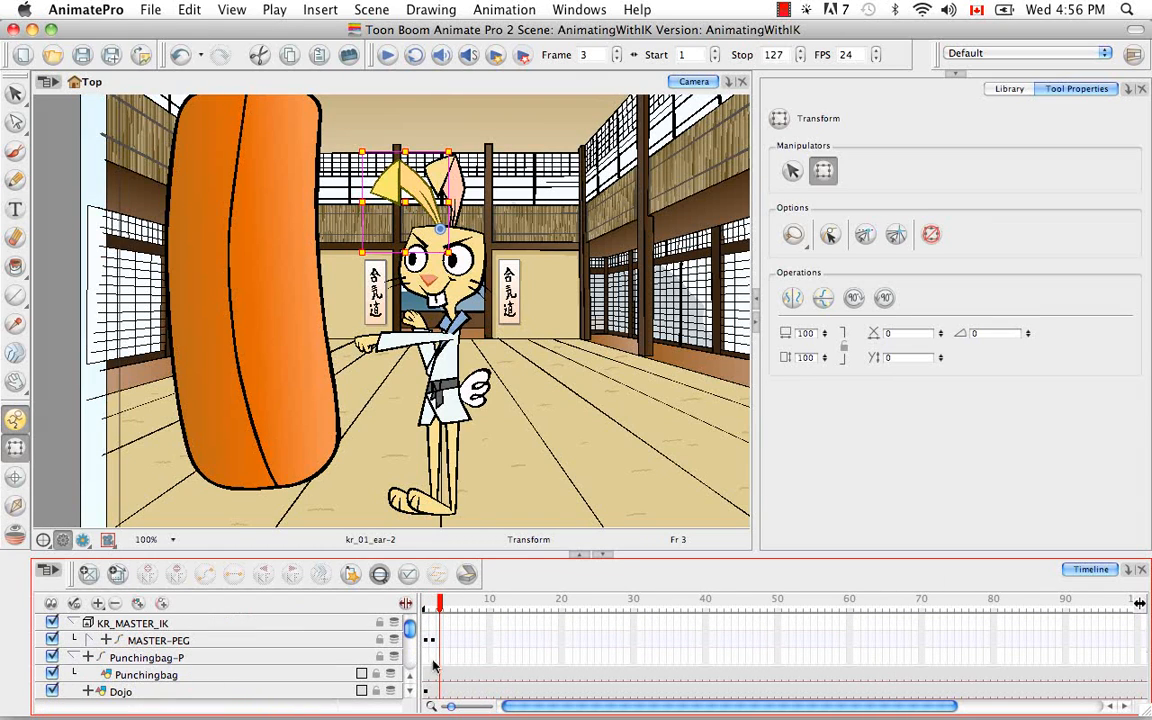
{"action": "left_click", "coordinate": [438, 641]}
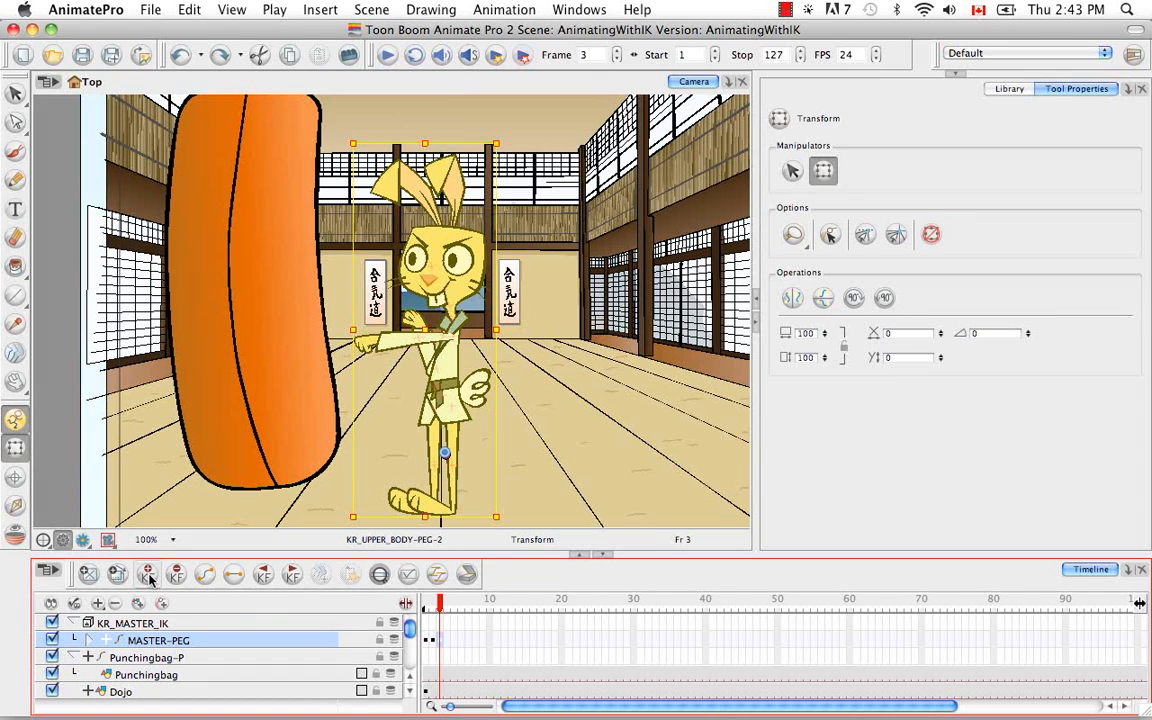
Step: Using Inverse Kinematics at frame 3, lower the body and pull the head far back from the bag in All chain mode
{"action": "left_click", "coordinate": [15, 505]}
{"action": "left_click_drag", "start_coordinate": [445, 453], "coordinate": [464, 476]}
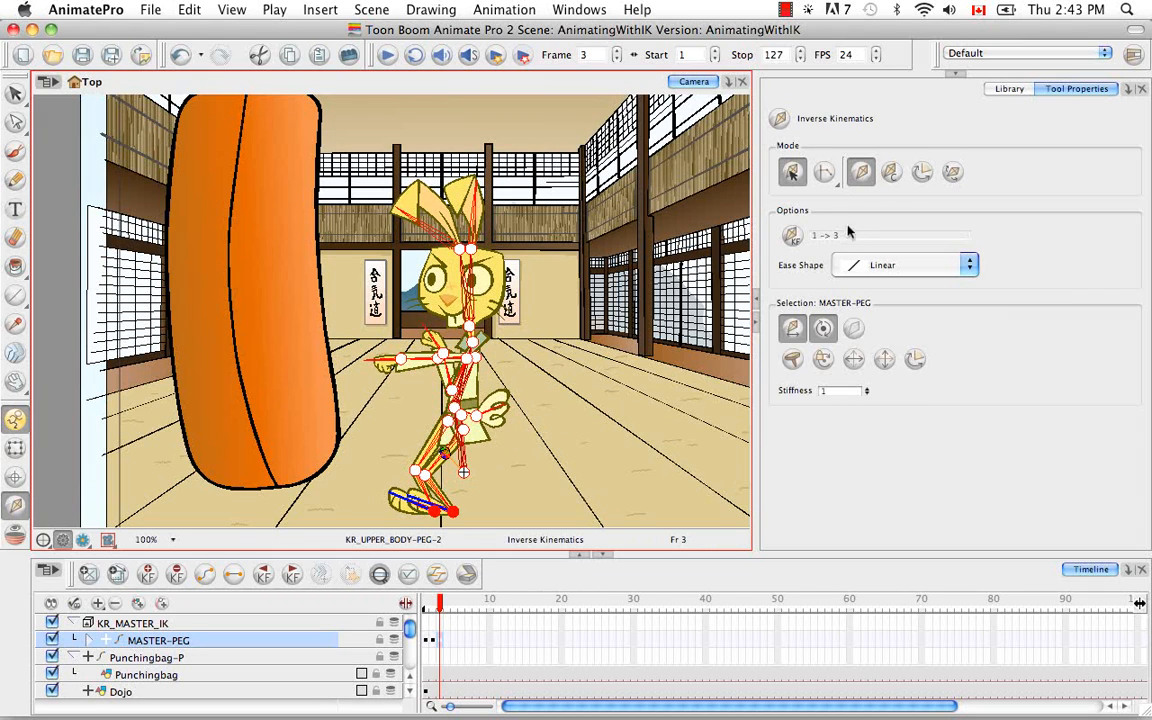
{"action": "left_click", "coordinate": [828, 174]}
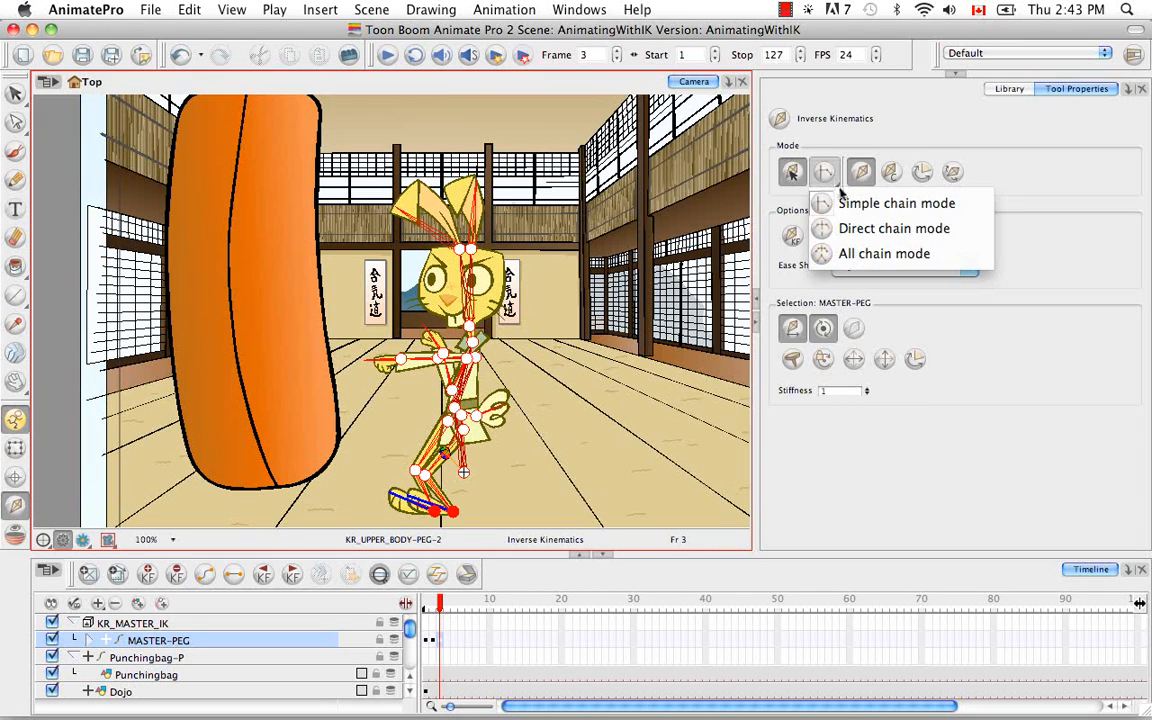
{"action": "left_click", "coordinate": [841, 253]}
{"action": "left_click_drag", "start_coordinate": [475, 250], "coordinate": [619, 362]}
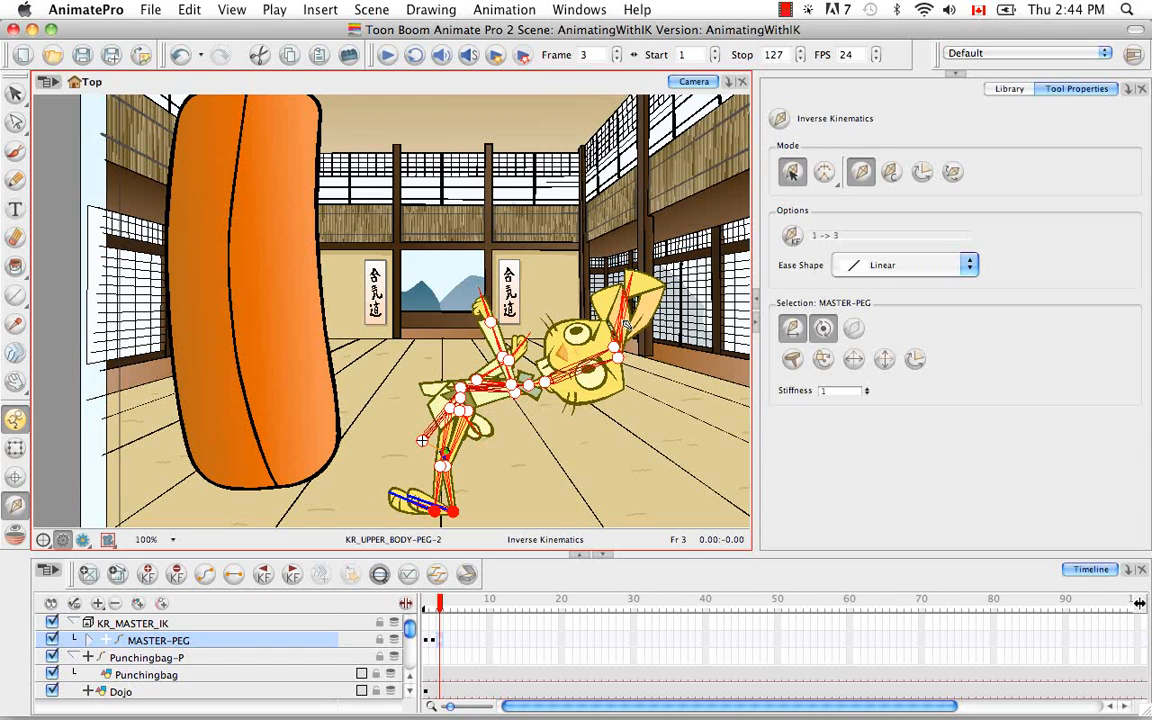
{"action": "left_click_drag", "start_coordinate": [542, 386], "coordinate": [652, 430]}
Step: Switch Inverse Kinematics out of All chain mode and pull the master pivot slightly down to bend the knees at frame 3
{"action": "left_click", "coordinate": [826, 175]}
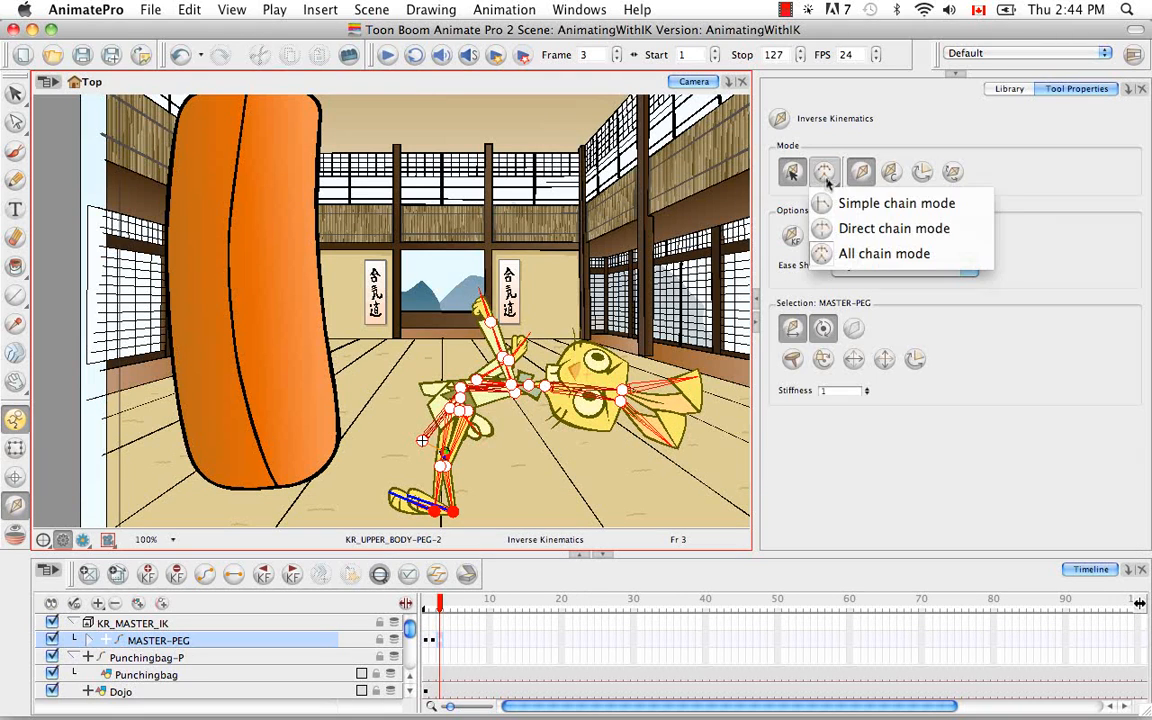
{"action": "left_click", "coordinate": [830, 226]}
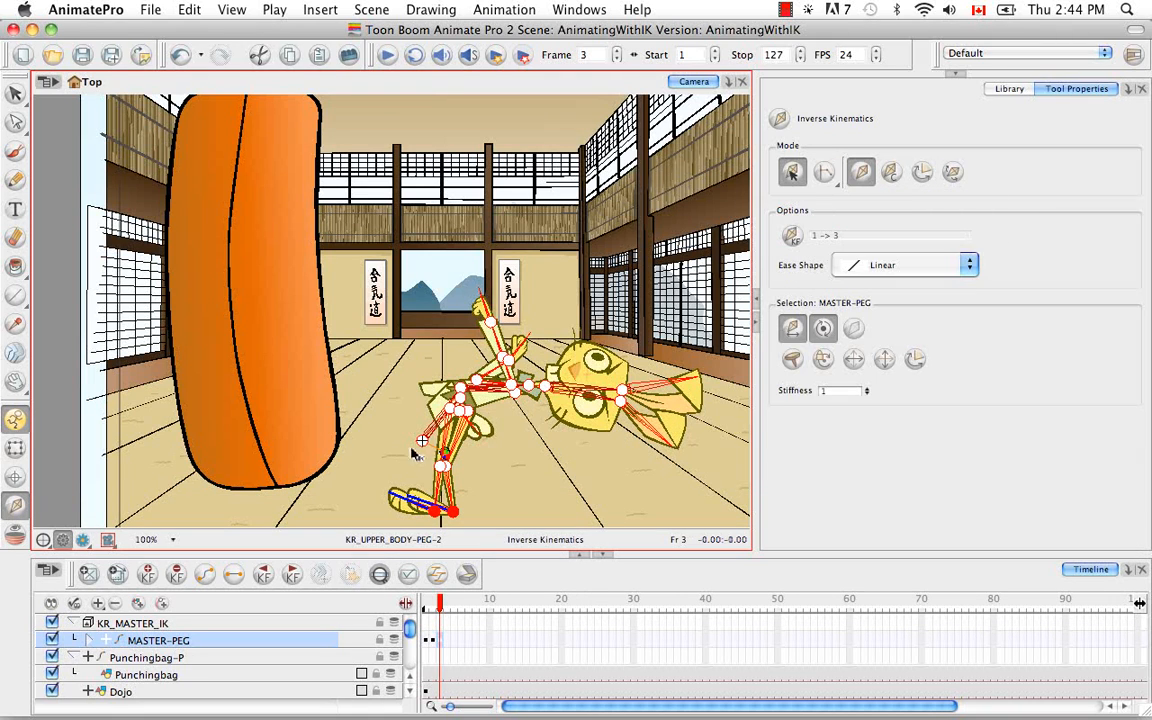
{"action": "left_click_drag", "start_coordinate": [424, 441], "coordinate": [425, 457]}
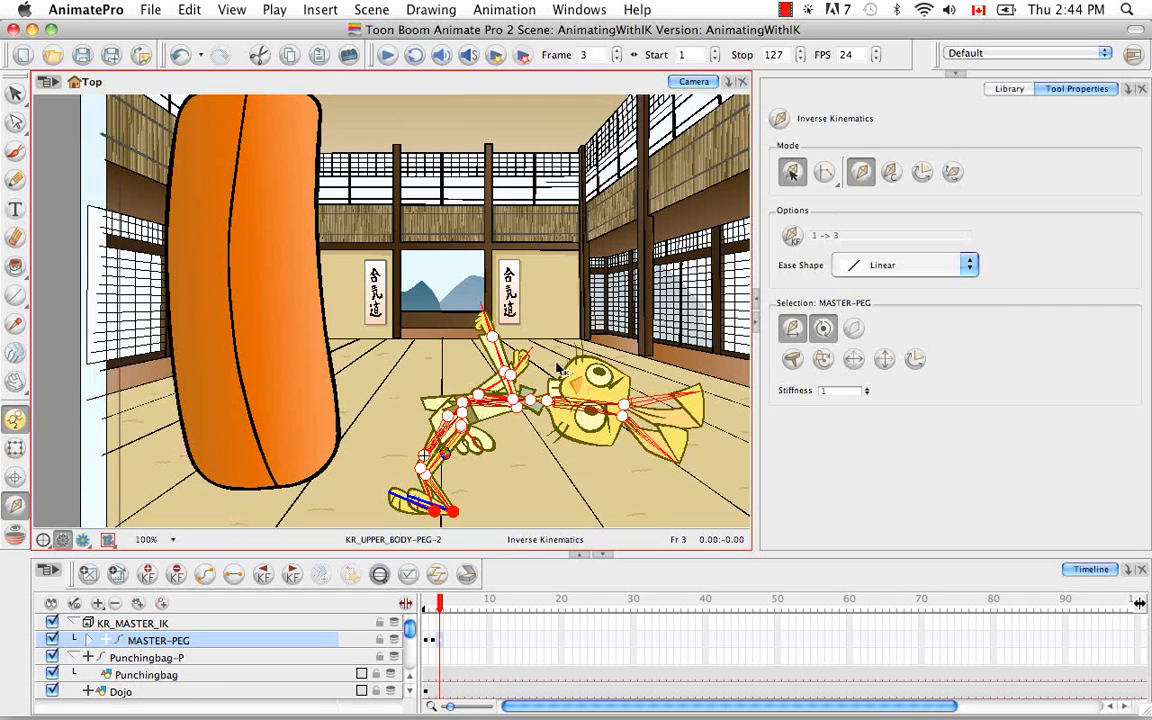
Step: Fold the raised arm in beside the other arm, tilt the head and ears slightly downward, and return to the Transform tool
{"action": "mouse_move", "coordinate": [513, 386]}
{"action": "left_mouse_down"}
{"action": "mouse_move", "coordinate": [492, 400]}
{"action": "mouse_move", "coordinate": [525, 386]}
{"action": "left_mouse_up"}
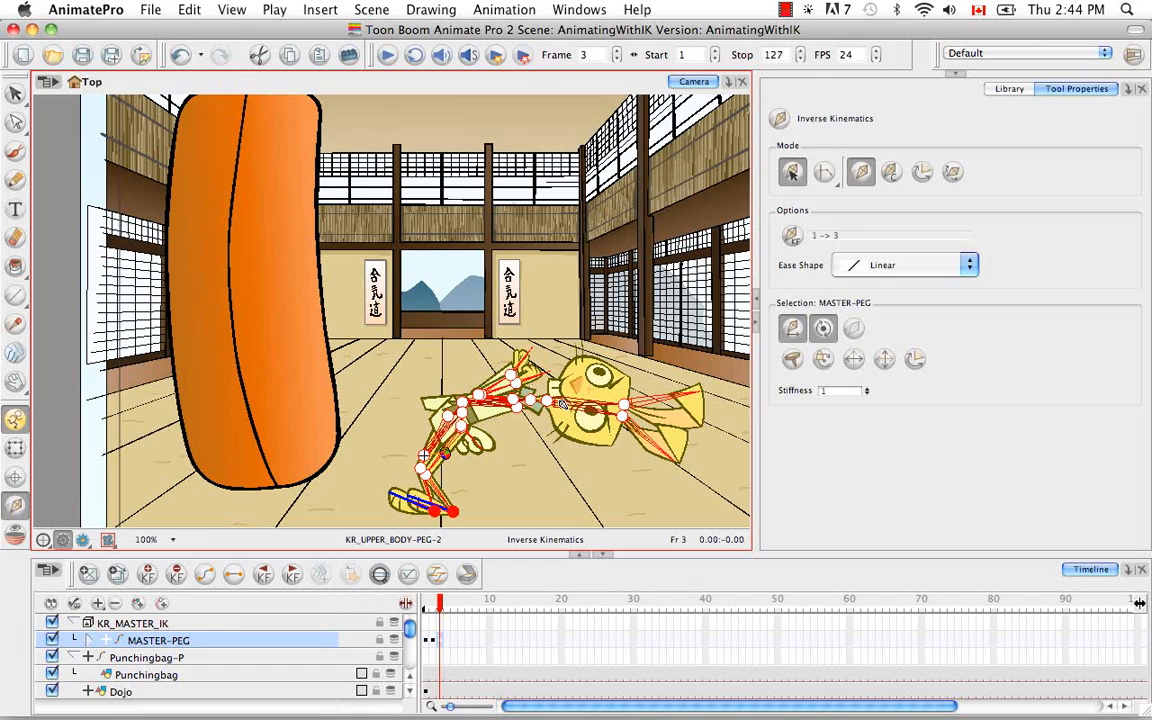
{"action": "left_click_drag", "start_coordinate": [575, 409], "coordinate": [577, 407]}
{"action": "left_click_drag", "start_coordinate": [661, 414], "coordinate": [660, 420]}
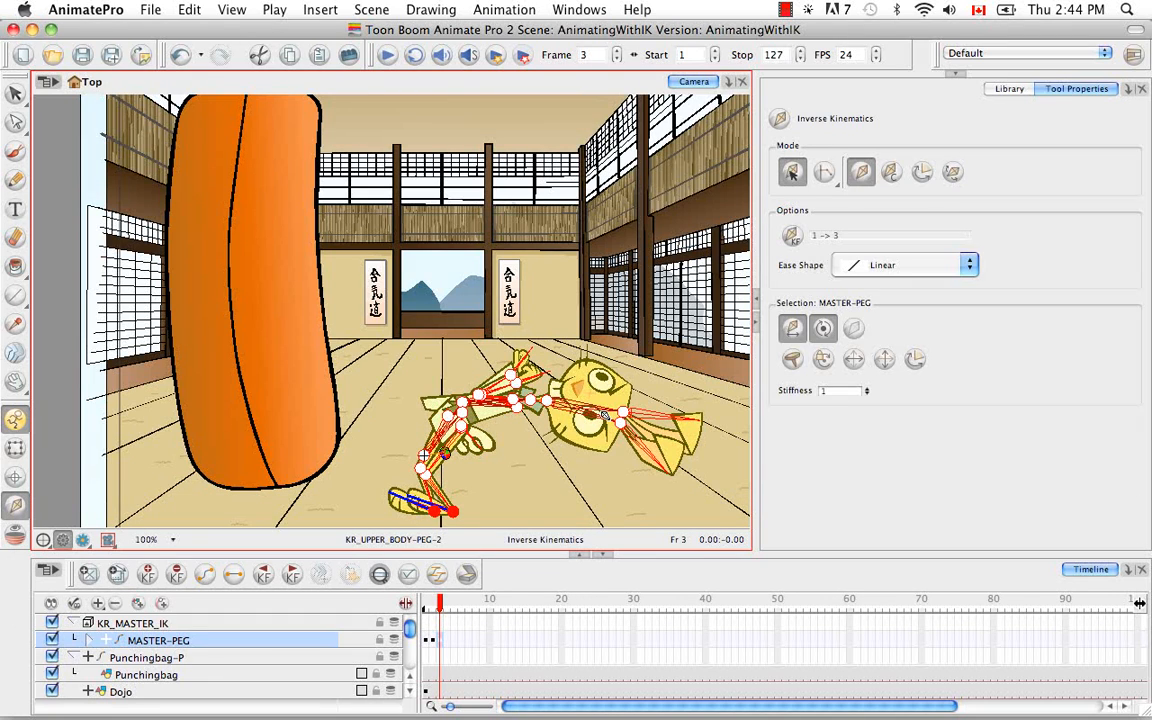
{"action": "left_click", "coordinate": [15, 448]}
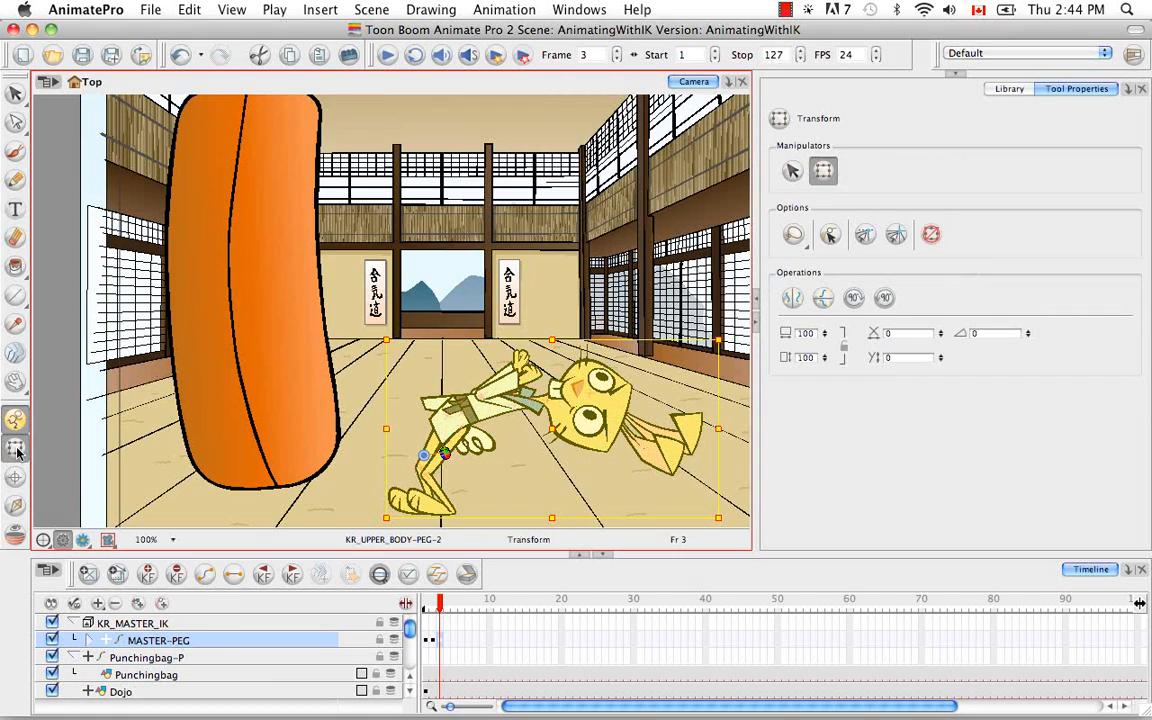
Step: Swap the drawings of both of the rabbit's eyebrows to substitution 4 at frame 3
{"action": "left_click", "coordinate": [618, 389]}
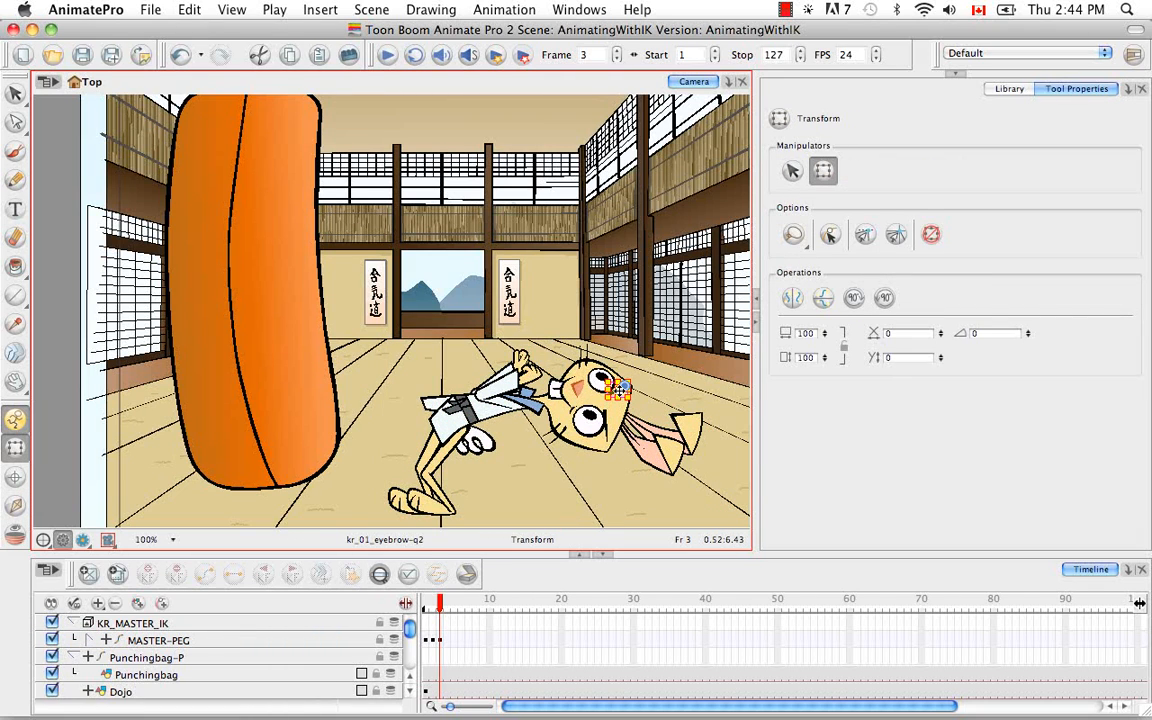
{"action": "key", "text": "bracketright"}
{"action": "key", "text": "bracketright"}
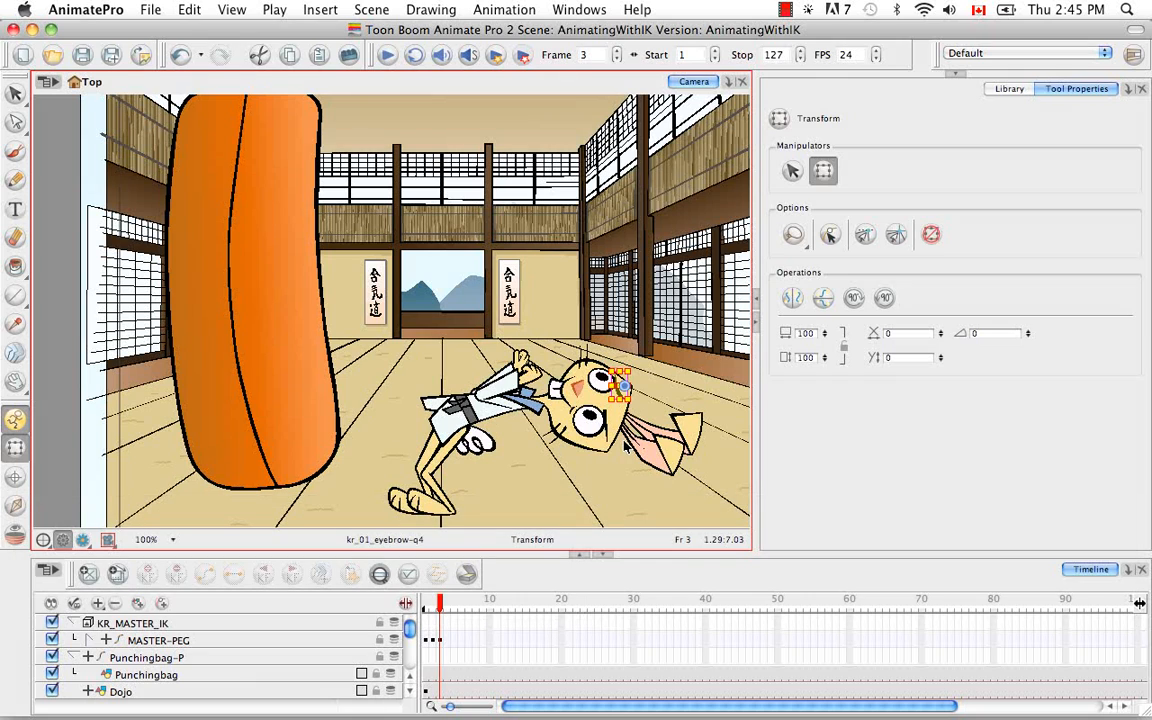
{"action": "left_click", "coordinate": [611, 428]}
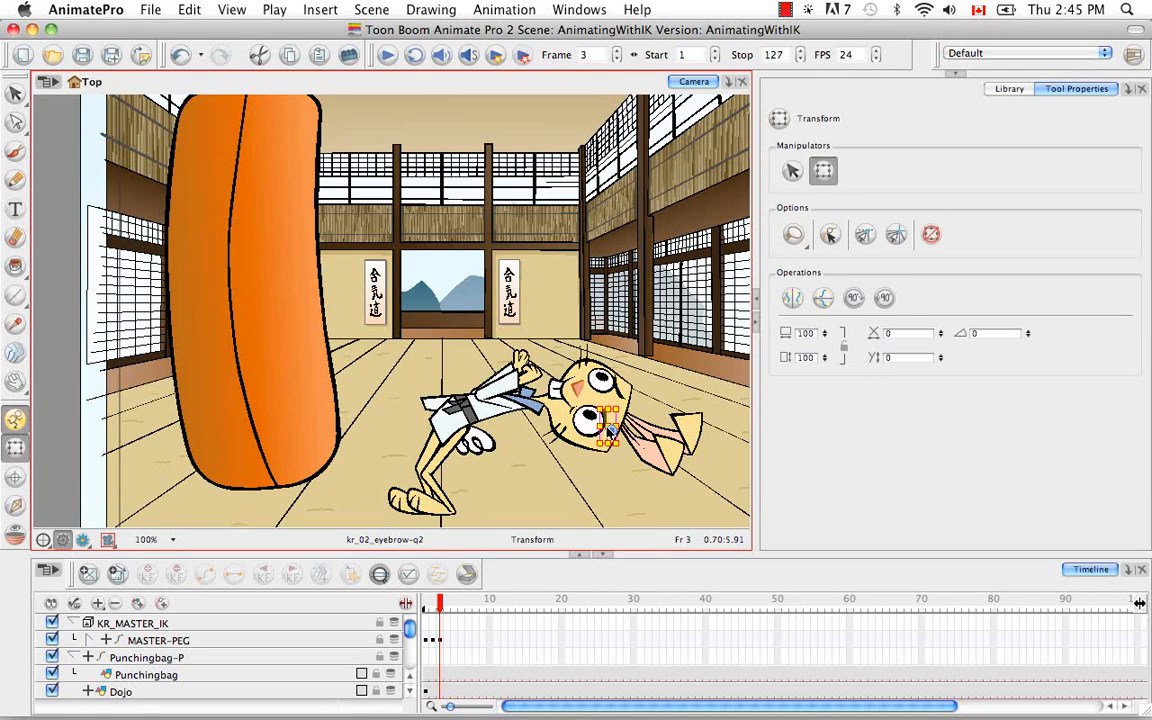
{"action": "key", "text": "bracketright"}
{"action": "key", "text": "bracketright"}
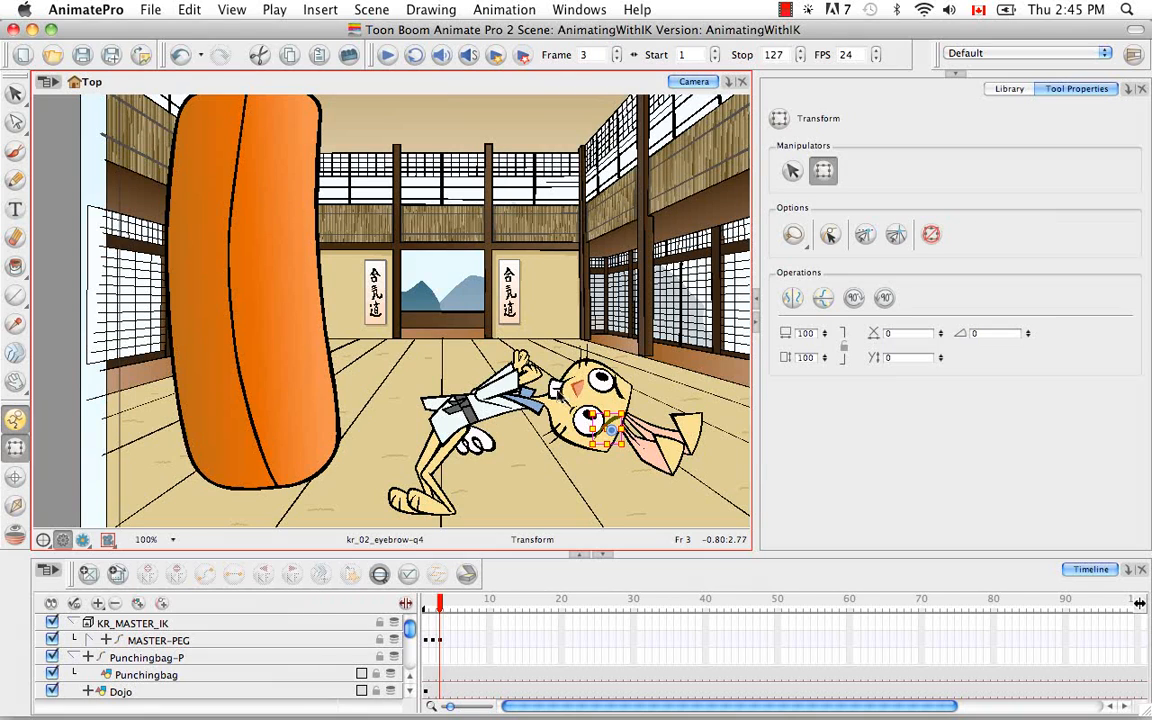
Step: Swap the rabbit's mouth to drawing substitution 6 at frame 3 and check it against the previous frame
{"action": "left_click", "coordinate": [560, 391]}
{"action": "key", "text": "bracketright"}
{"action": "key", "text": "bracketright"}
{"action": "key", "text": "bracketright"}
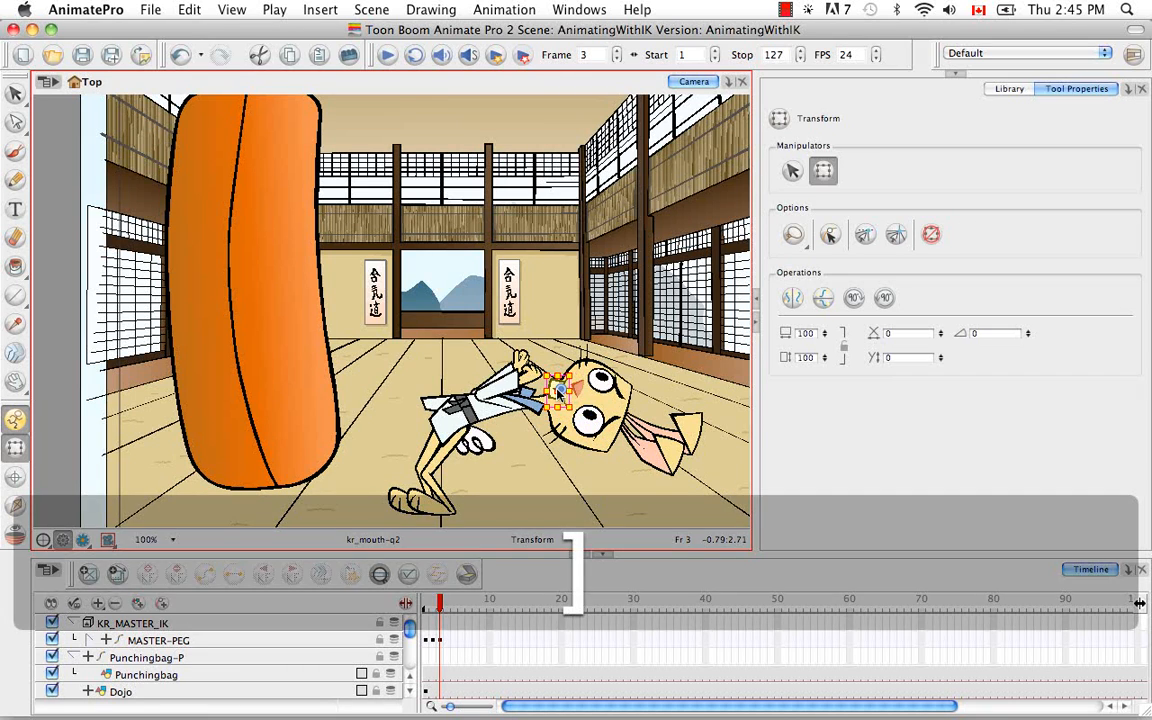
{"action": "key", "text": "bracketright"}
{"action": "key", "text": "bracketright"}
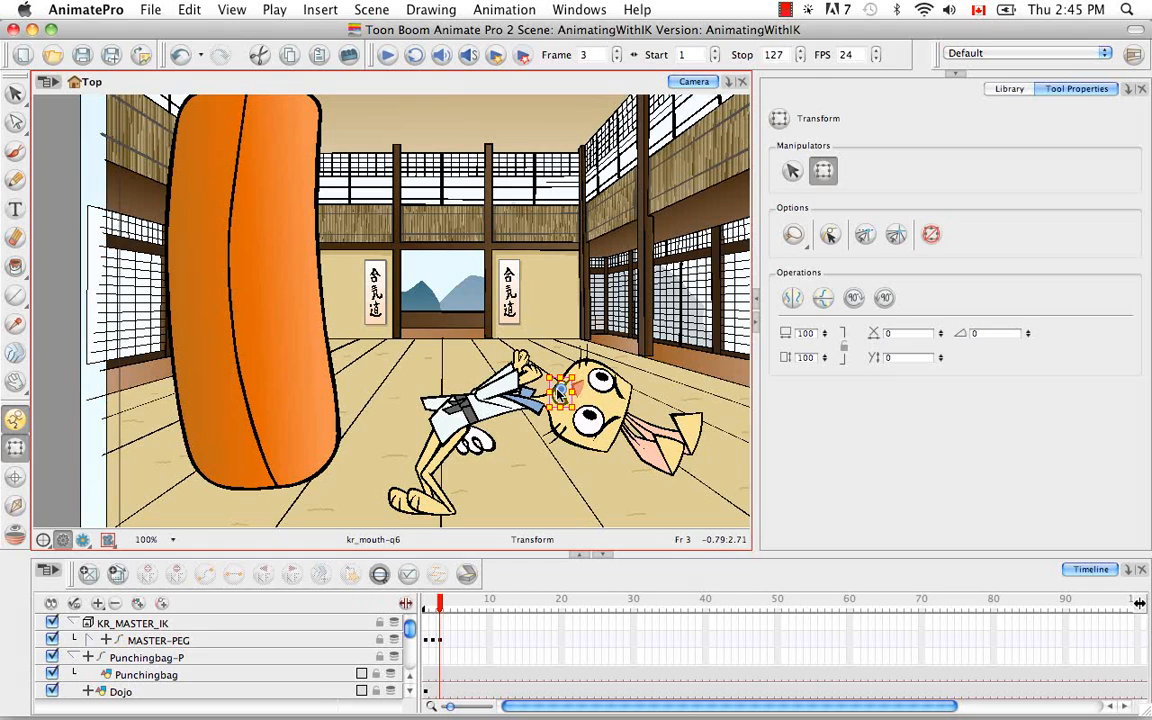
{"action": "left_click", "coordinate": [433, 602]}
{"action": "left_click_drag", "start_coordinate": [433, 602], "coordinate": [440, 602]}
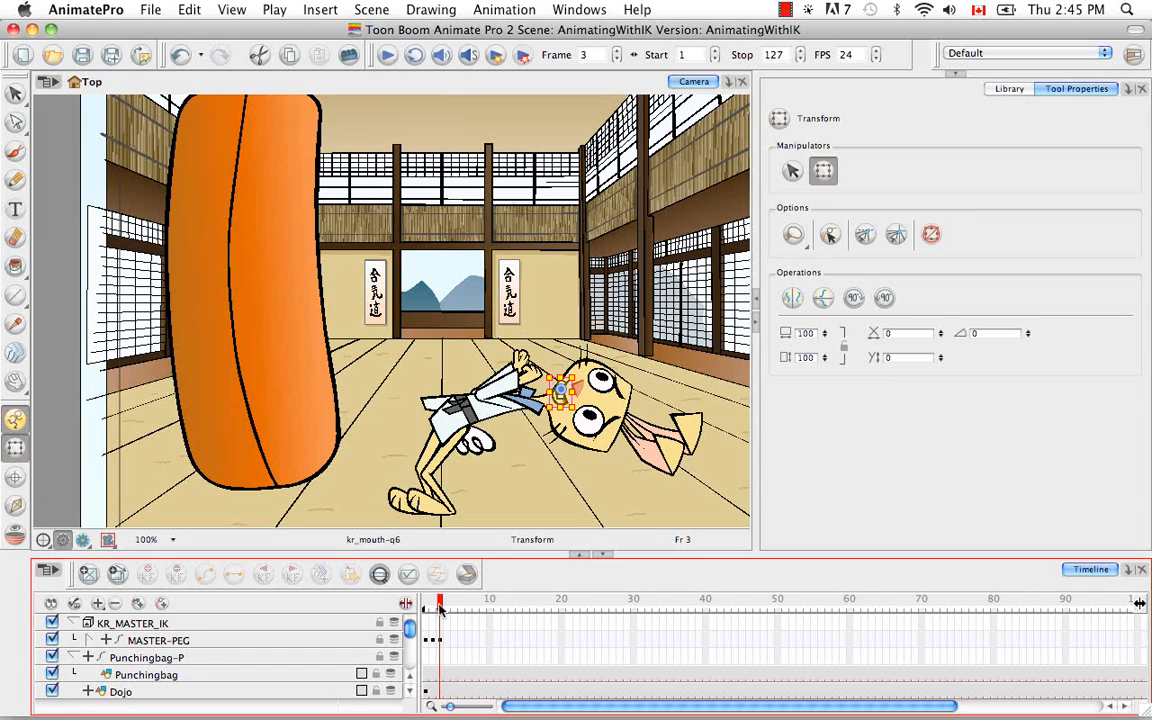
Step: Using Inverse Kinematics on MASTER-PEG at frame 3, swing the upper ear upward, away from the other ear, and compare with frame 2
{"action": "left_click", "coordinate": [15, 505]}
{"action": "left_click", "coordinate": [641, 450]}
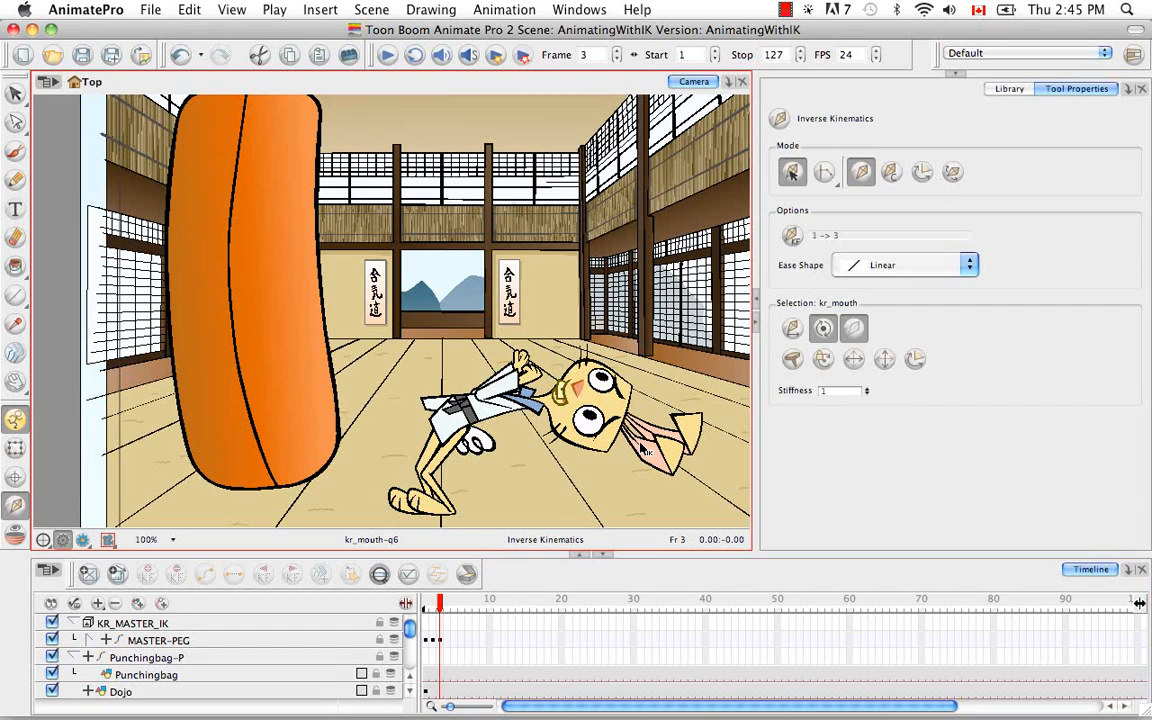
{"action": "left_click", "coordinate": [283, 641]}
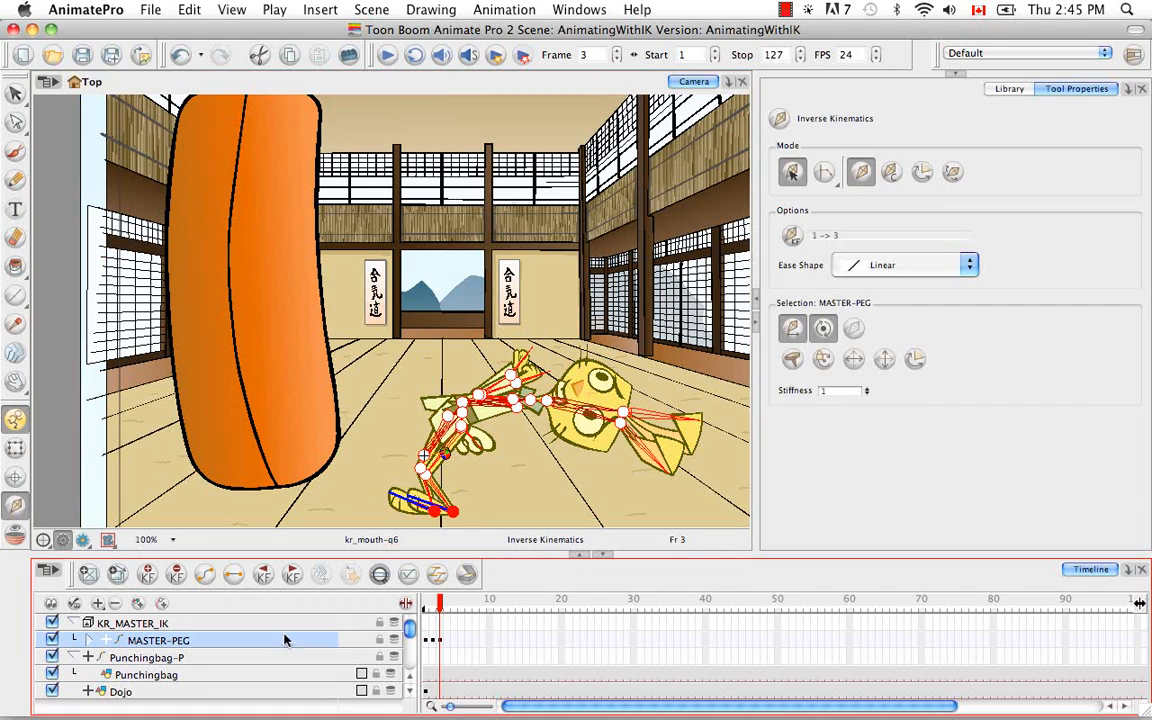
{"action": "left_click_drag", "start_coordinate": [672, 419], "coordinate": [667, 405]}
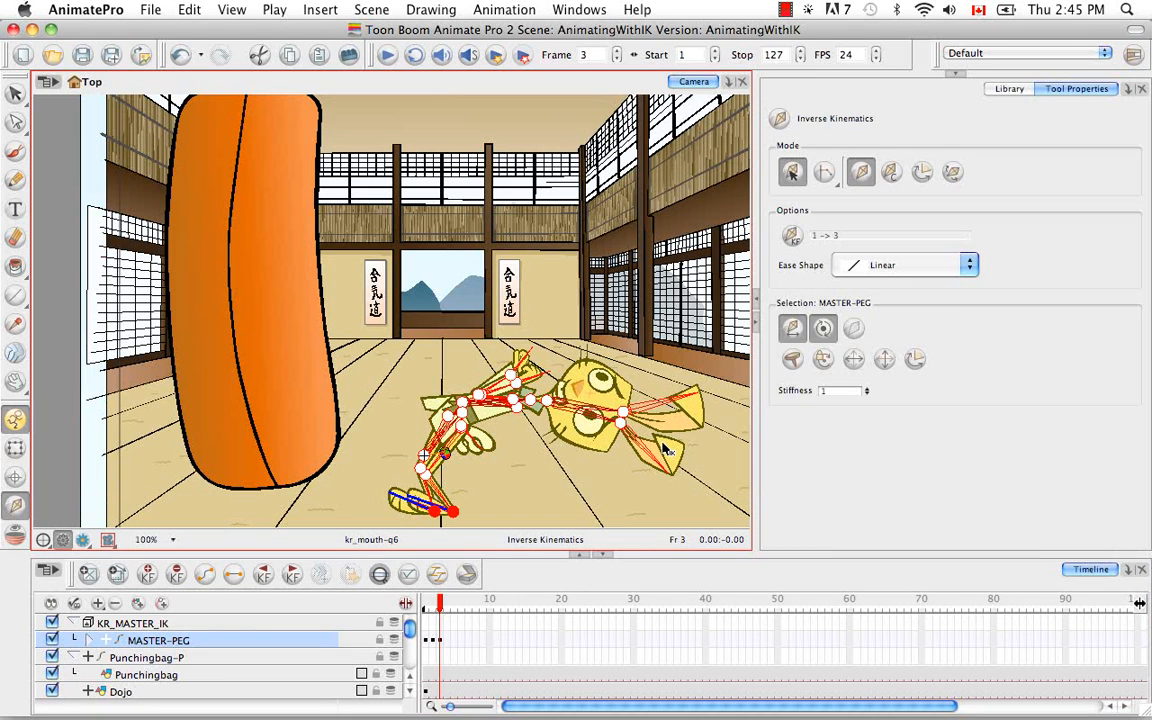
{"action": "left_click", "coordinate": [433, 601]}
{"action": "left_click", "coordinate": [439, 603]}
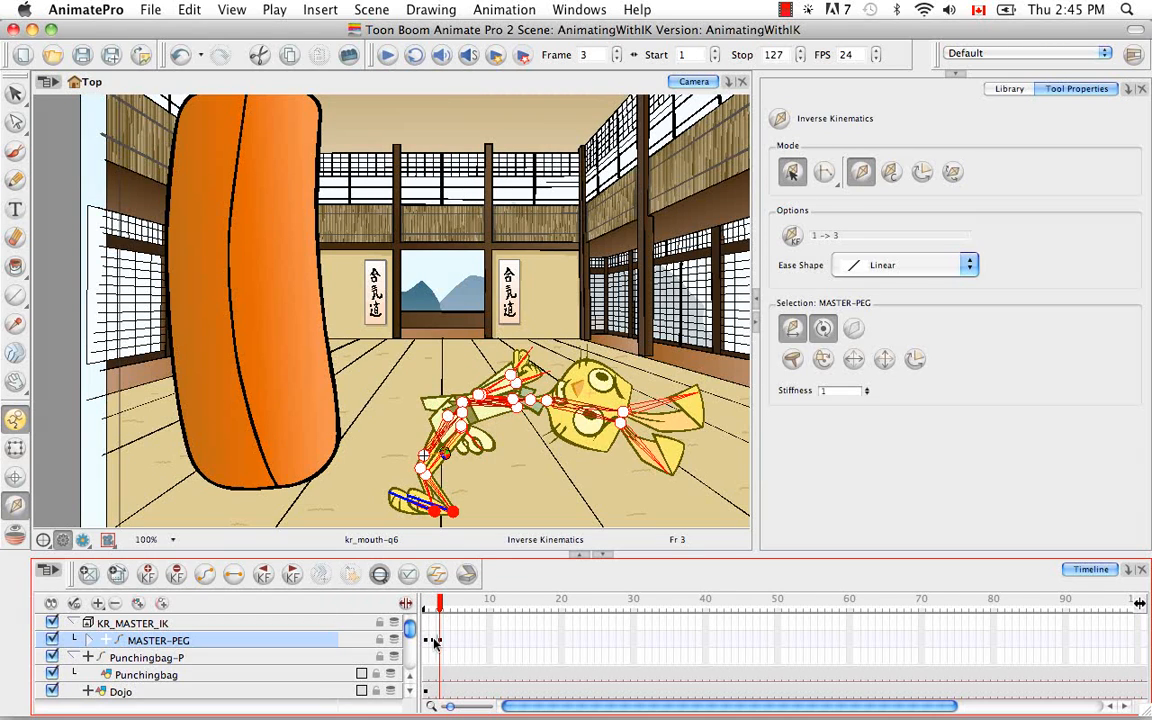
Step: Copy the MASTER-PEG cells at frame 2 and paste them at frame 4 with Paste Special, keeping Key Drawing Mode (Substitution) enabled
{"action": "left_click", "coordinate": [433, 641]}
{"action": "right_click", "coordinate": [433, 641]}
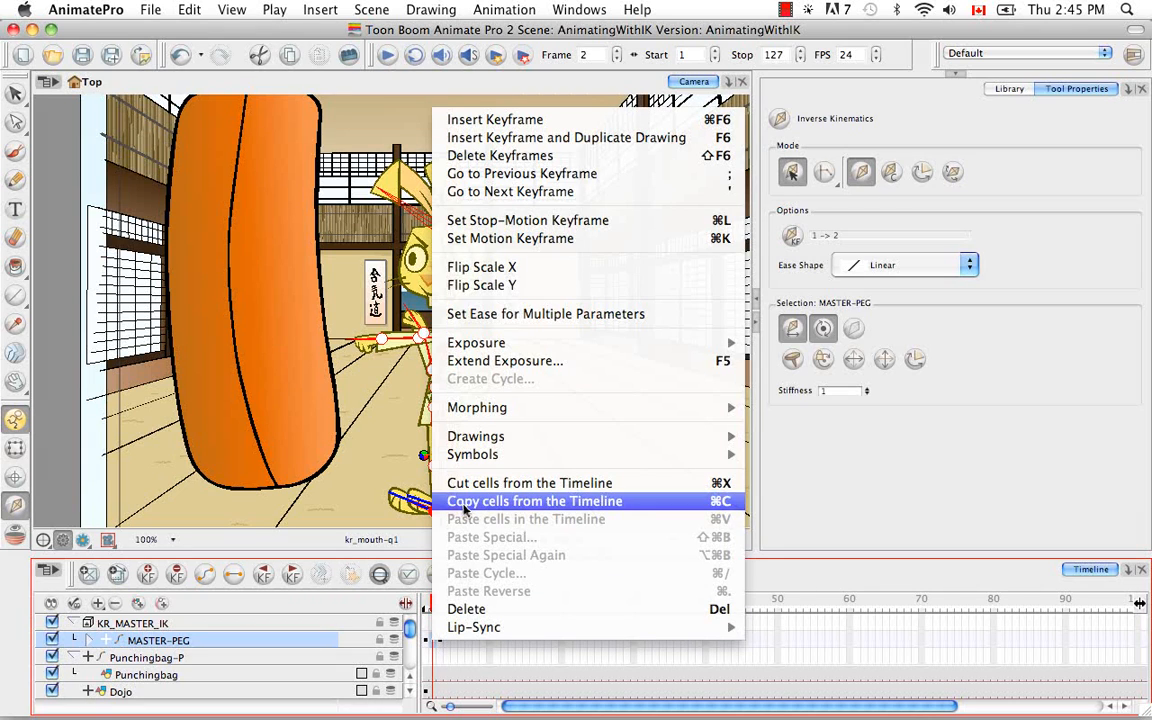
{"action": "left_click", "coordinate": [463, 502]}
{"action": "left_click", "coordinate": [447, 641]}
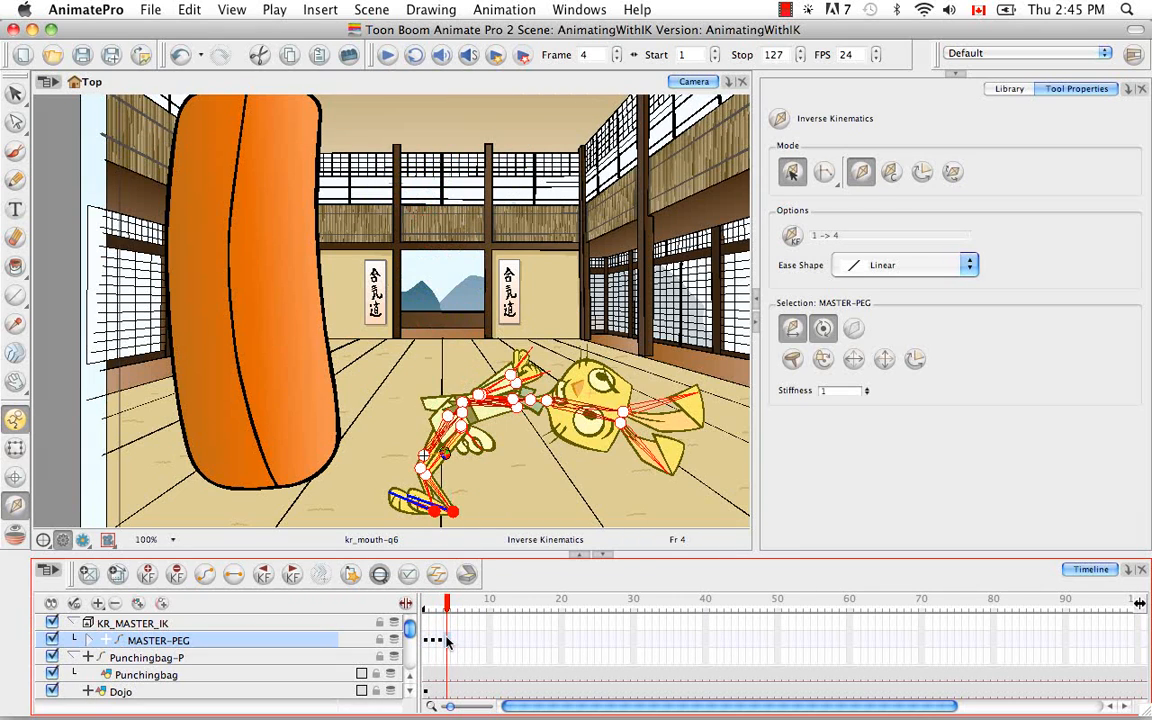
{"action": "right_click", "coordinate": [447, 641]}
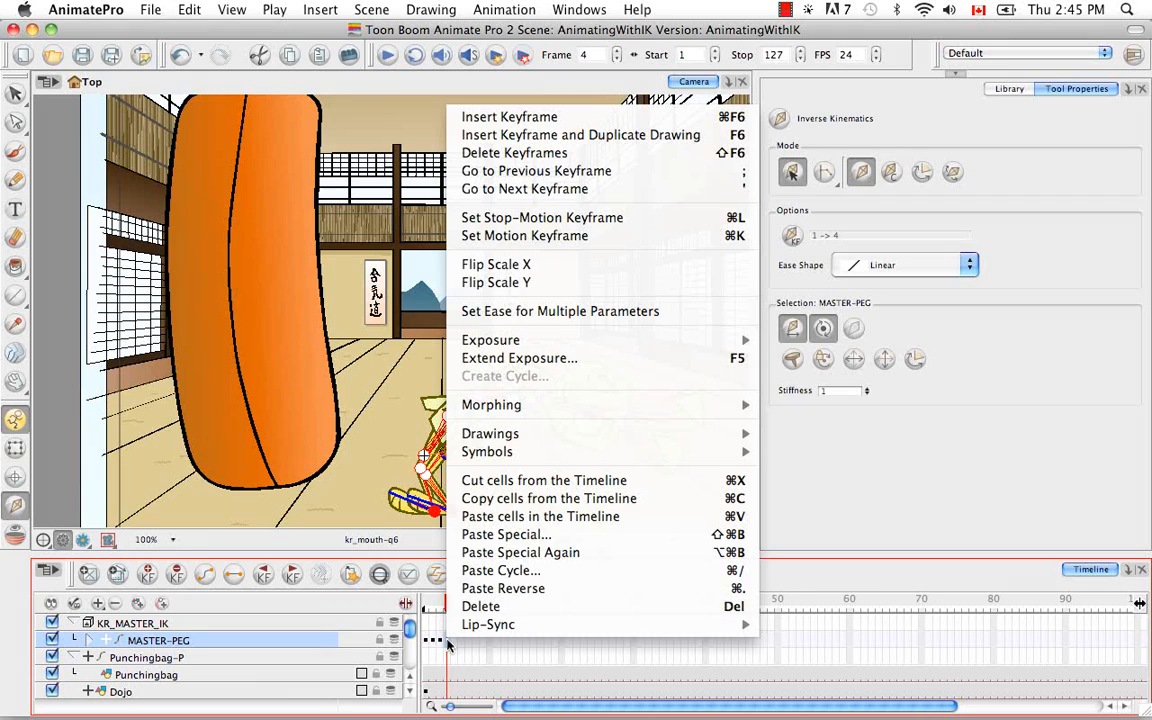
{"action": "left_click", "coordinate": [479, 535]}
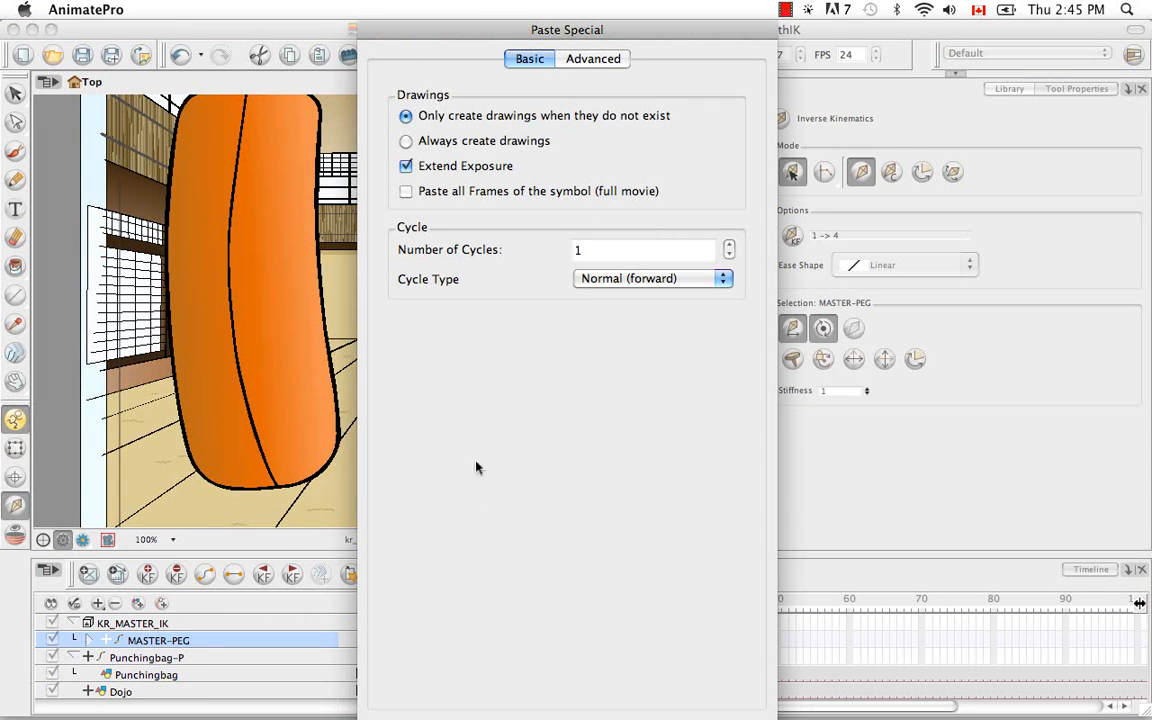
{"action": "left_click", "coordinate": [613, 60]}
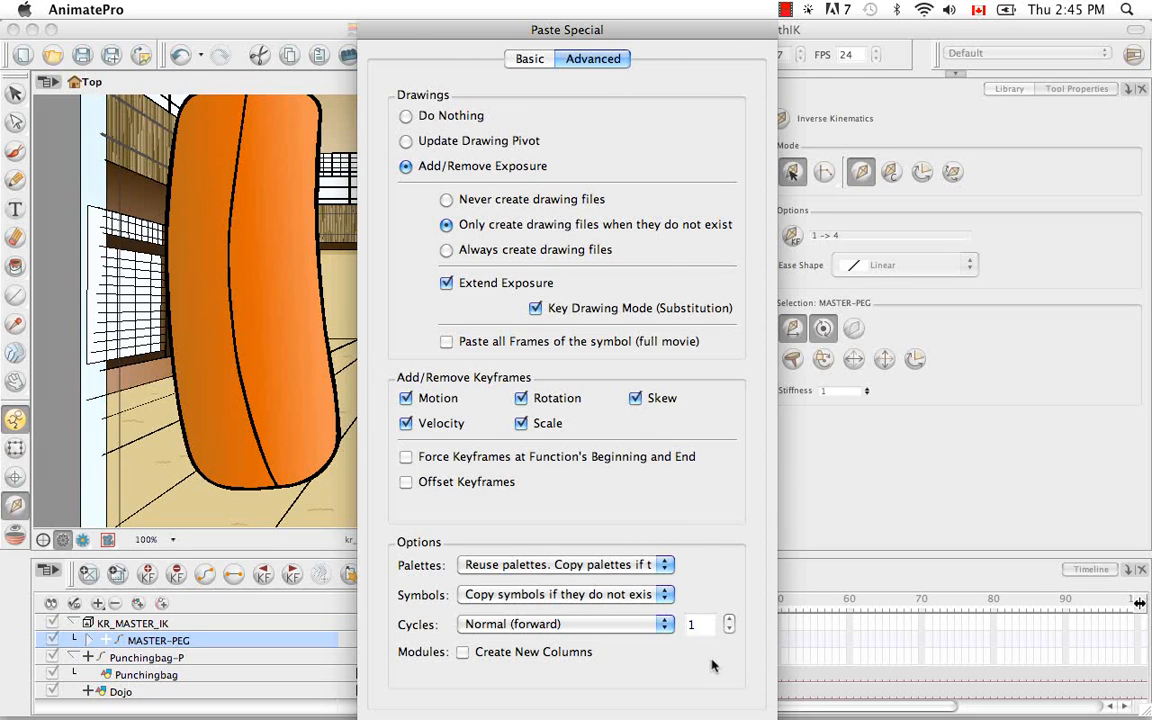
{"action": "key", "text": "Return"}
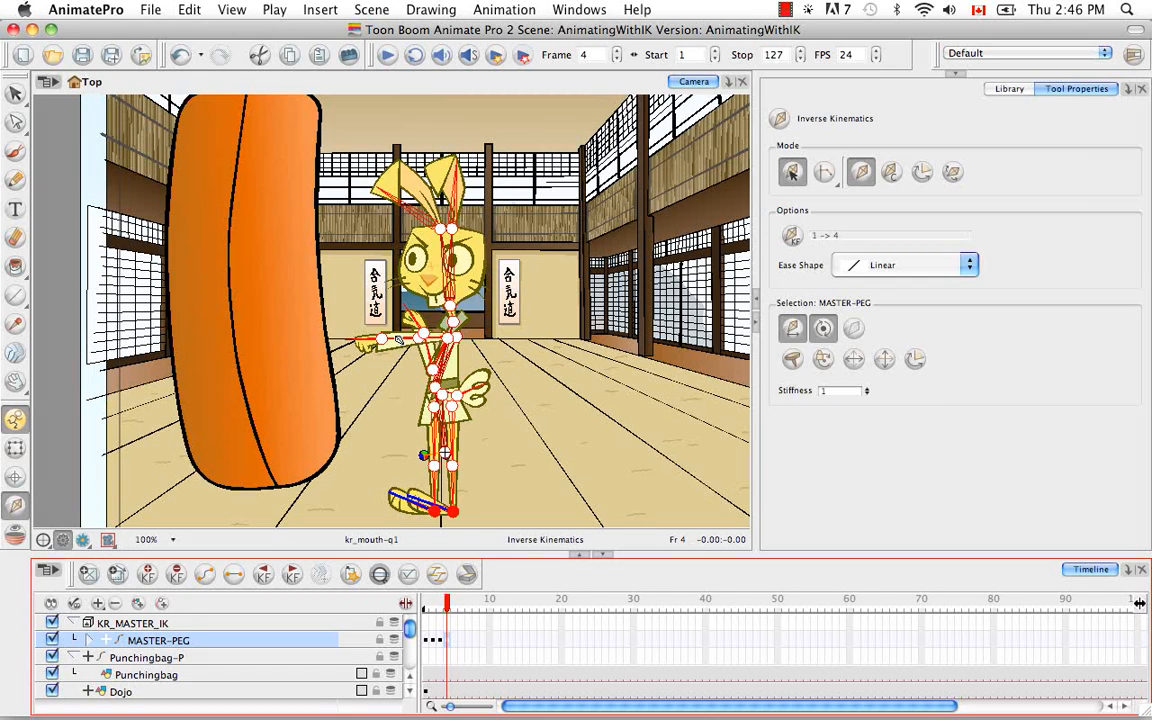
Step: At frame 4, select the punching arm's peg and fold the arm in against the chest with Inverse Kinematics
{"action": "left_click", "coordinate": [400, 339]}
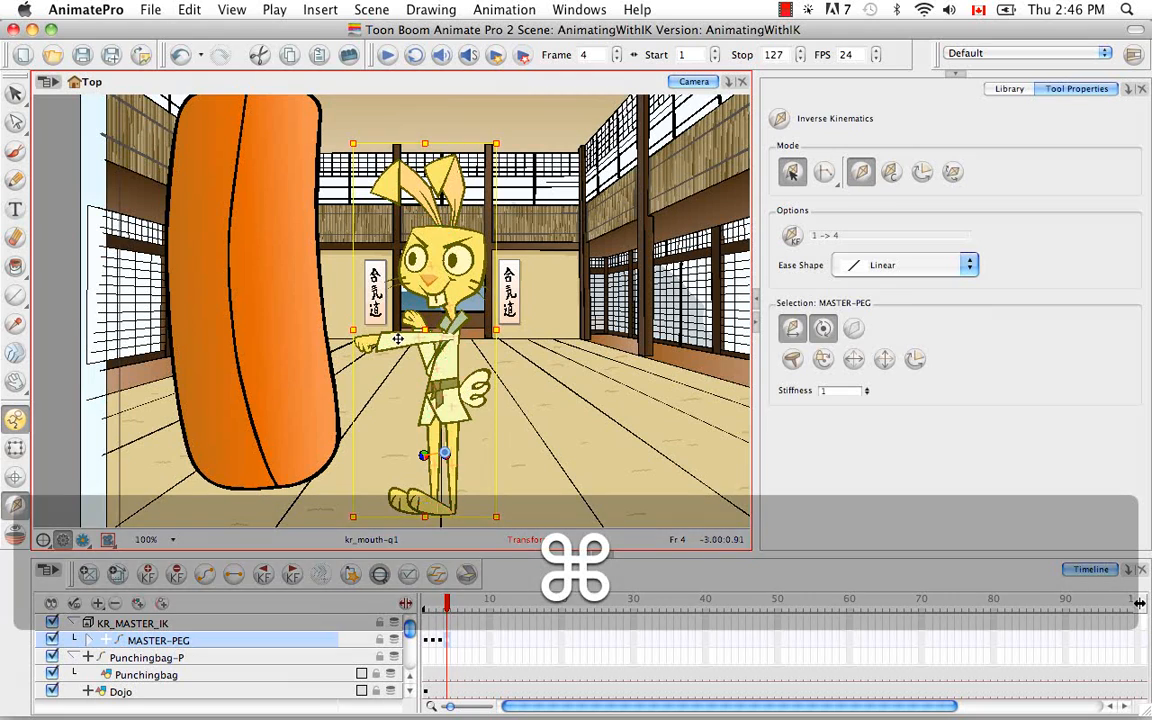
{"action": "left_click", "coordinate": [400, 341], "text": "super"}
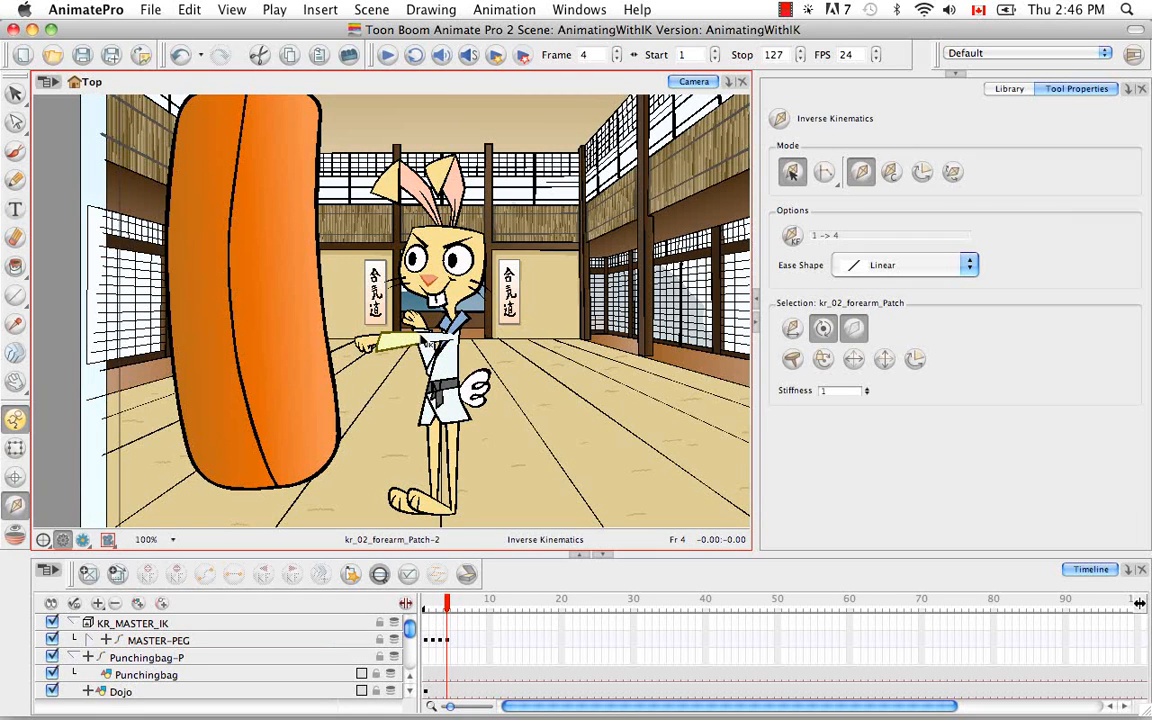
{"action": "key", "text": "b"}
{"action": "key", "text": "b"}
{"action": "key", "text": "b"}
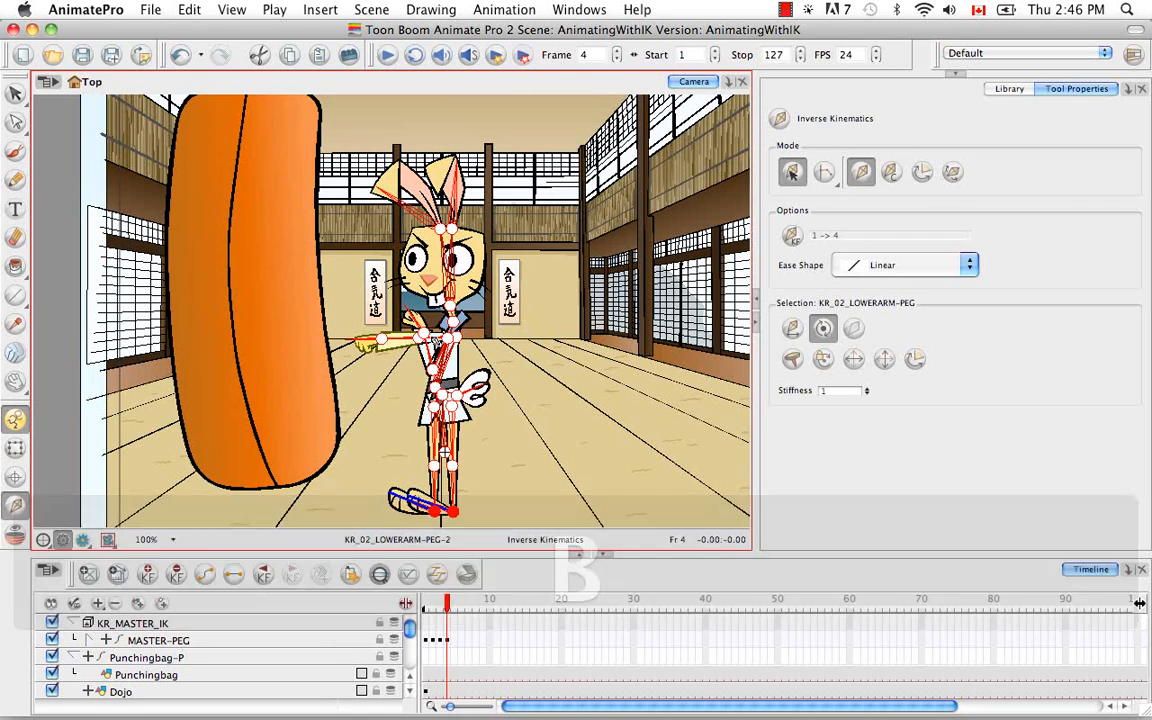
{"action": "left_click_drag", "start_coordinate": [337, 310], "coordinate": [370, 280]}
{"action": "left_click_drag", "start_coordinate": [438, 361], "coordinate": [449, 338]}
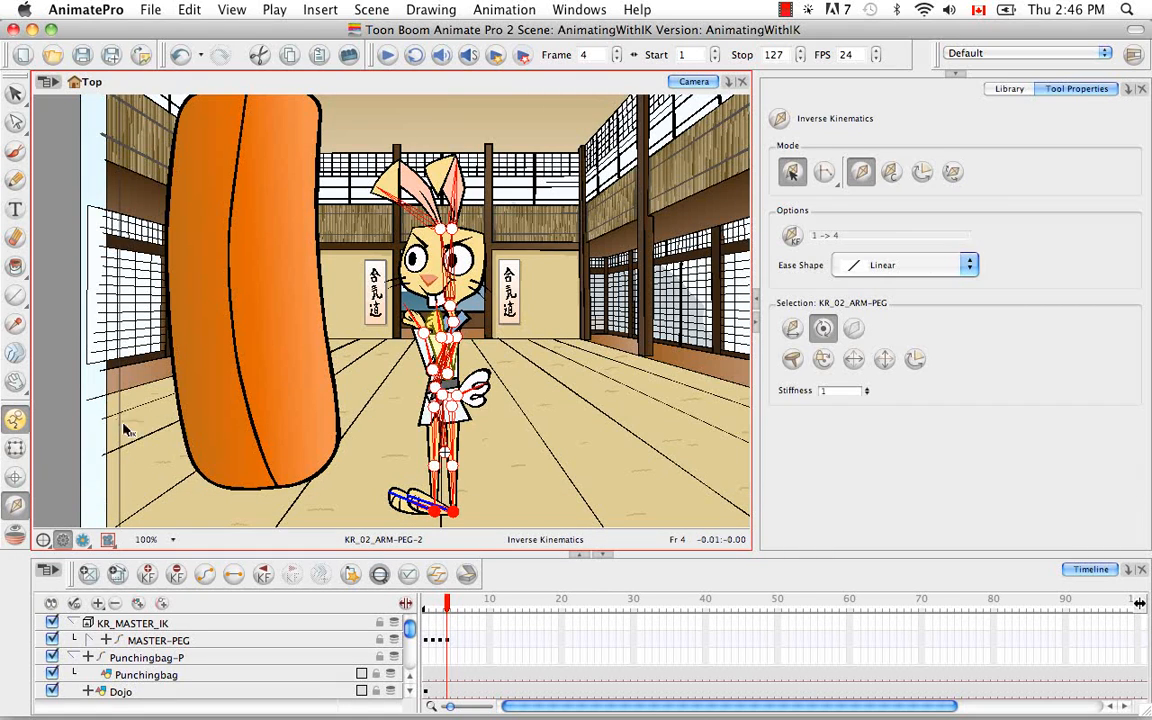
Step: With the Transform tool, swap both eyebrows to drawing substitution 1 at frame 4
{"action": "left_click", "coordinate": [15, 447]}
{"action": "left_click", "coordinate": [464, 240]}
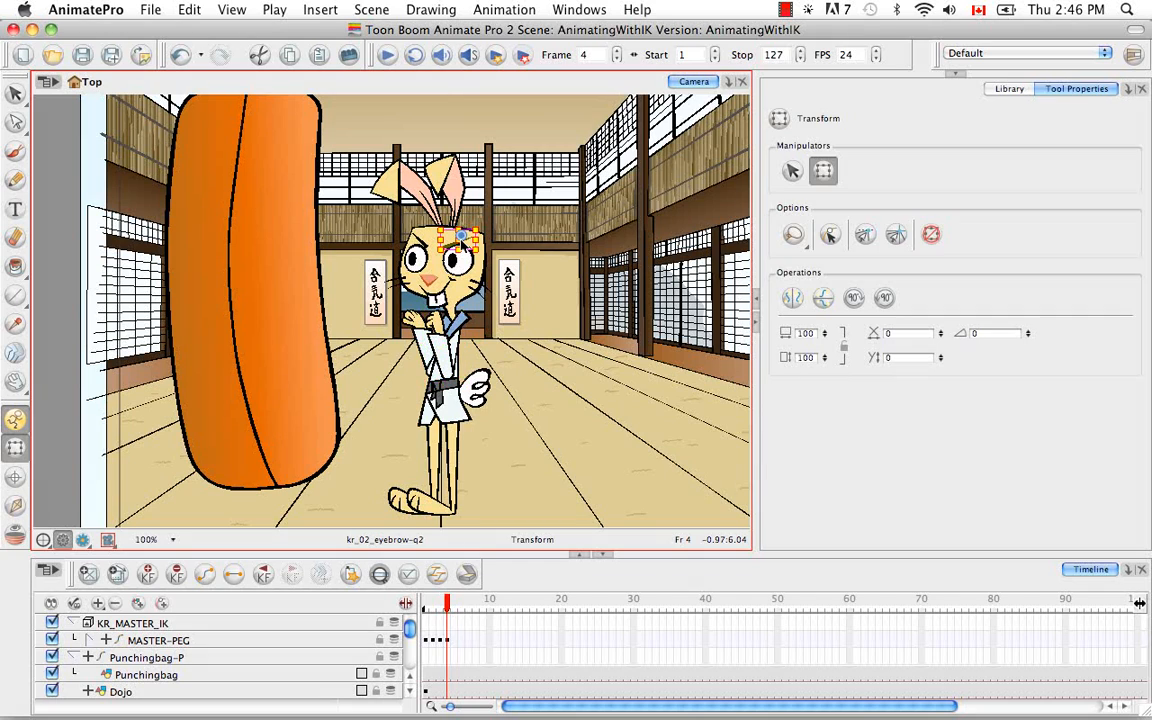
{"action": "left_click", "coordinate": [460, 236]}
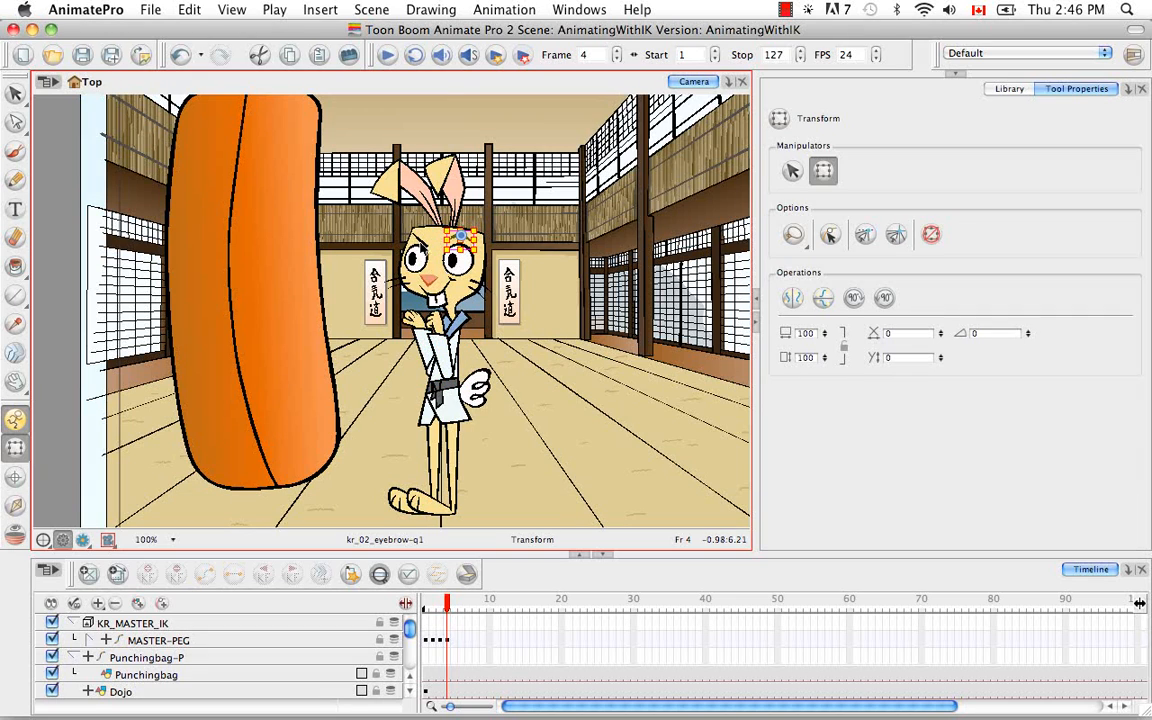
{"action": "left_click", "coordinate": [419, 239]}
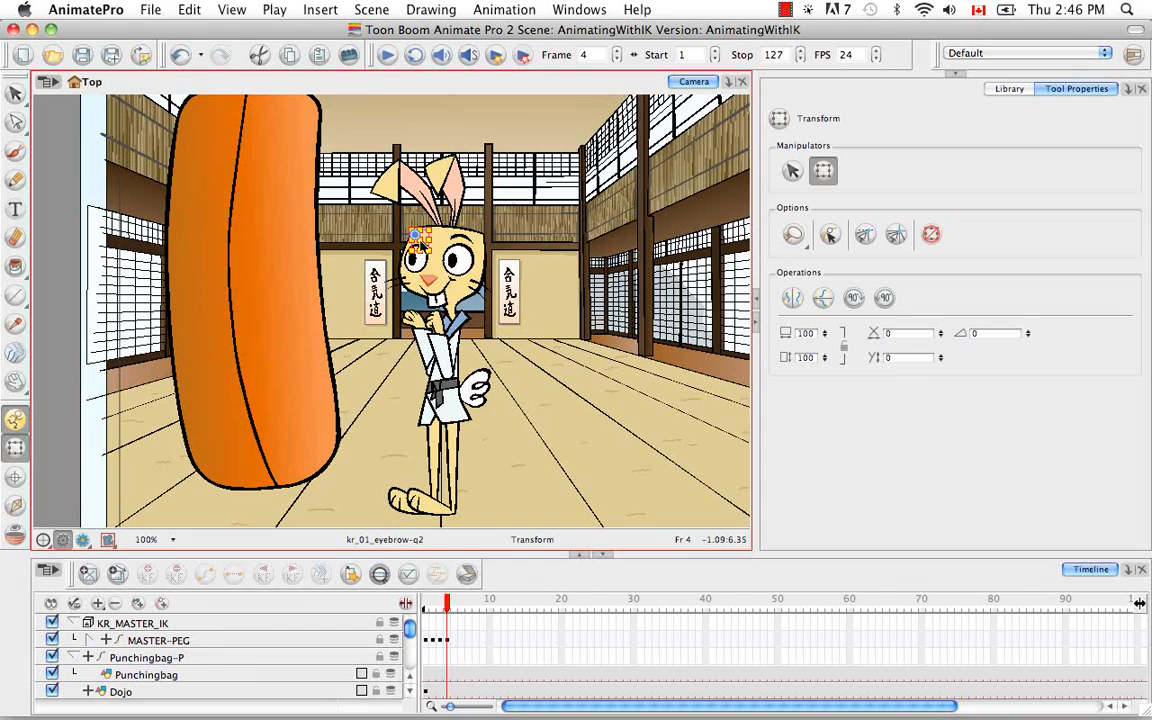
{"action": "left_click", "coordinate": [418, 237]}
Step: At frame 3, expand MASTER-PEG, select KR_UPPER_BODY-PEG and move the upper body slightly down and away from the bag
{"action": "left_click", "coordinate": [448, 604]}
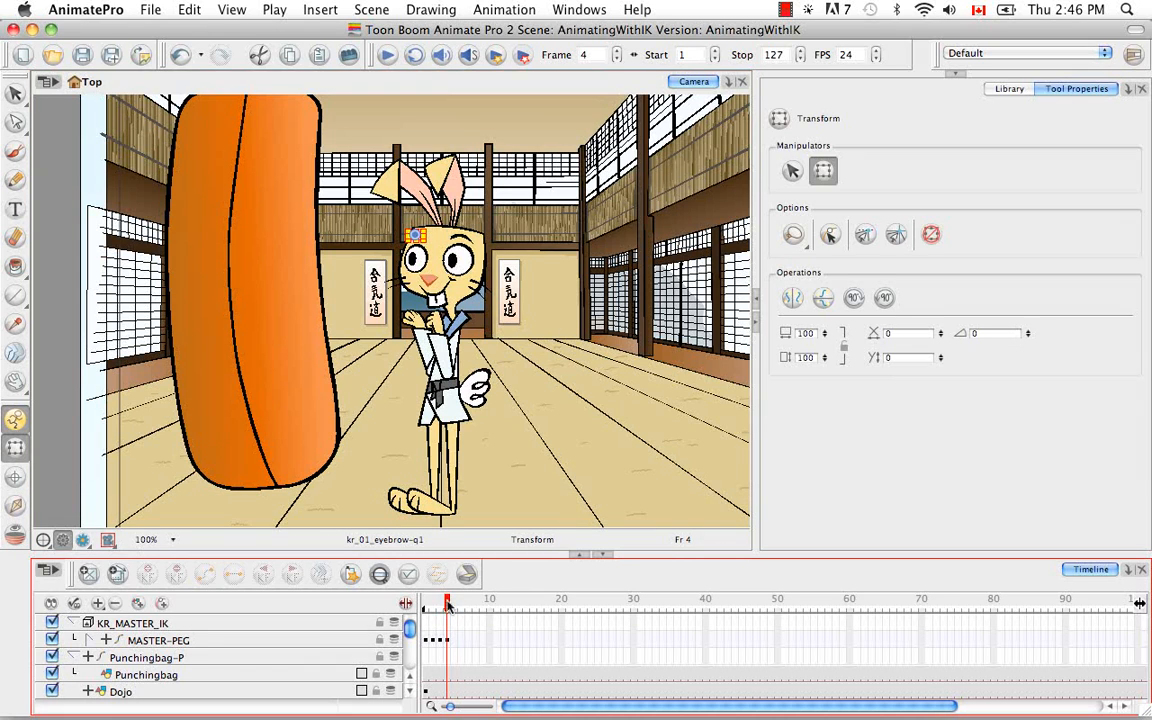
{"action": "mouse_move", "coordinate": [447, 604]}
{"action": "left_mouse_down"}
{"action": "mouse_move", "coordinate": [423, 604]}
{"action": "mouse_move", "coordinate": [440, 604]}
{"action": "left_mouse_up"}
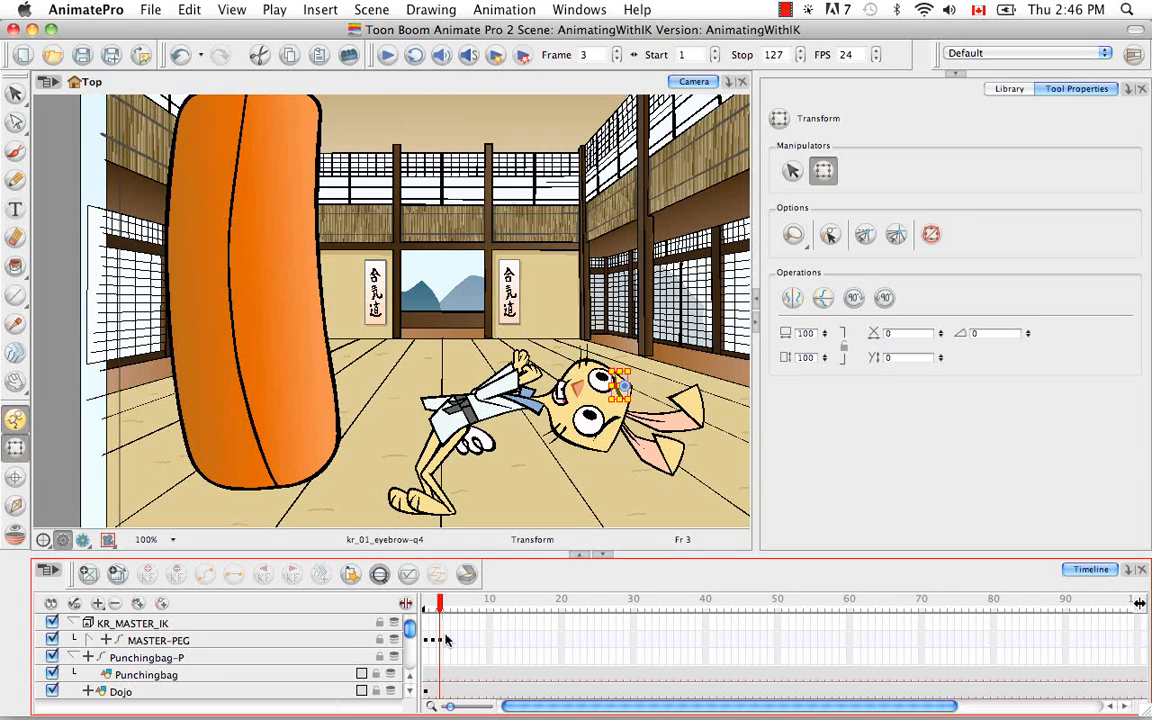
{"action": "left_click", "coordinate": [485, 400]}
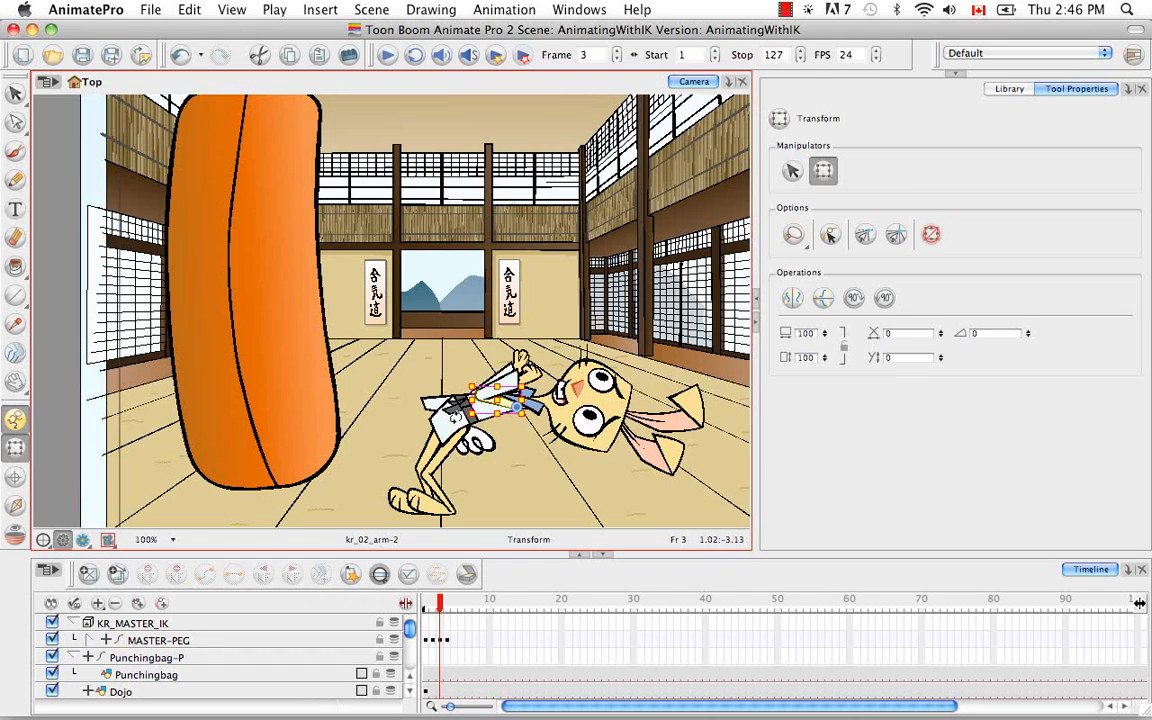
{"action": "left_click", "coordinate": [89, 640]}
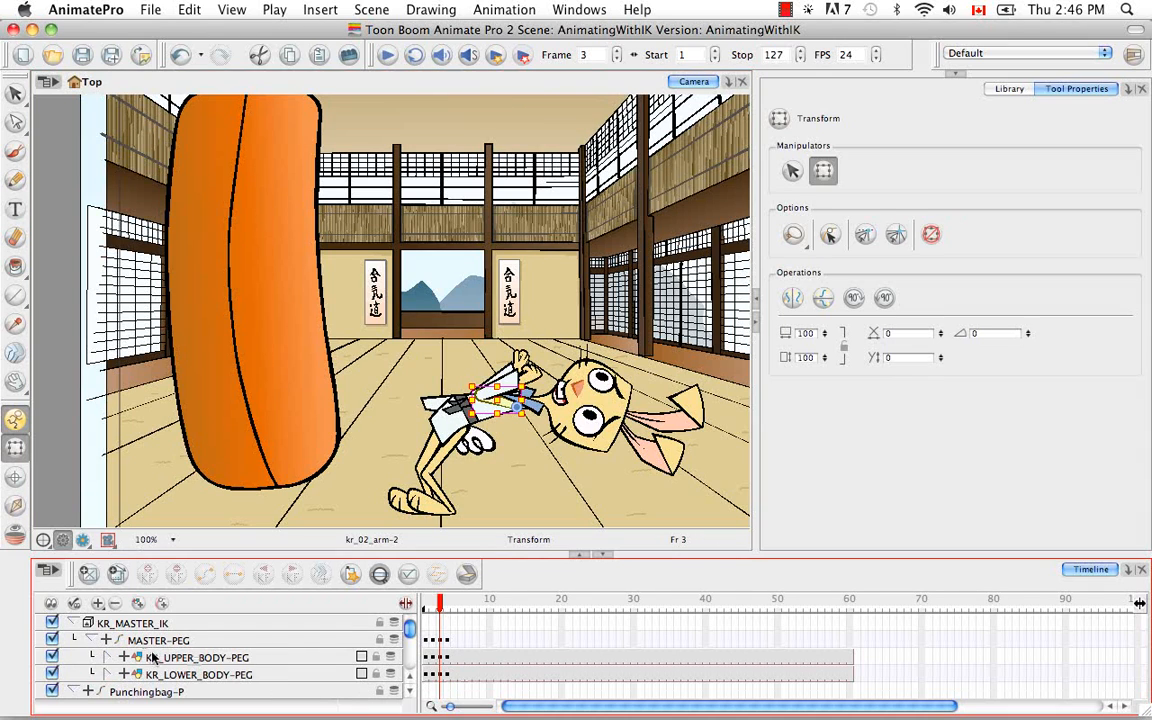
{"action": "left_click", "coordinate": [175, 657]}
{"action": "left_click", "coordinate": [473, 425]}
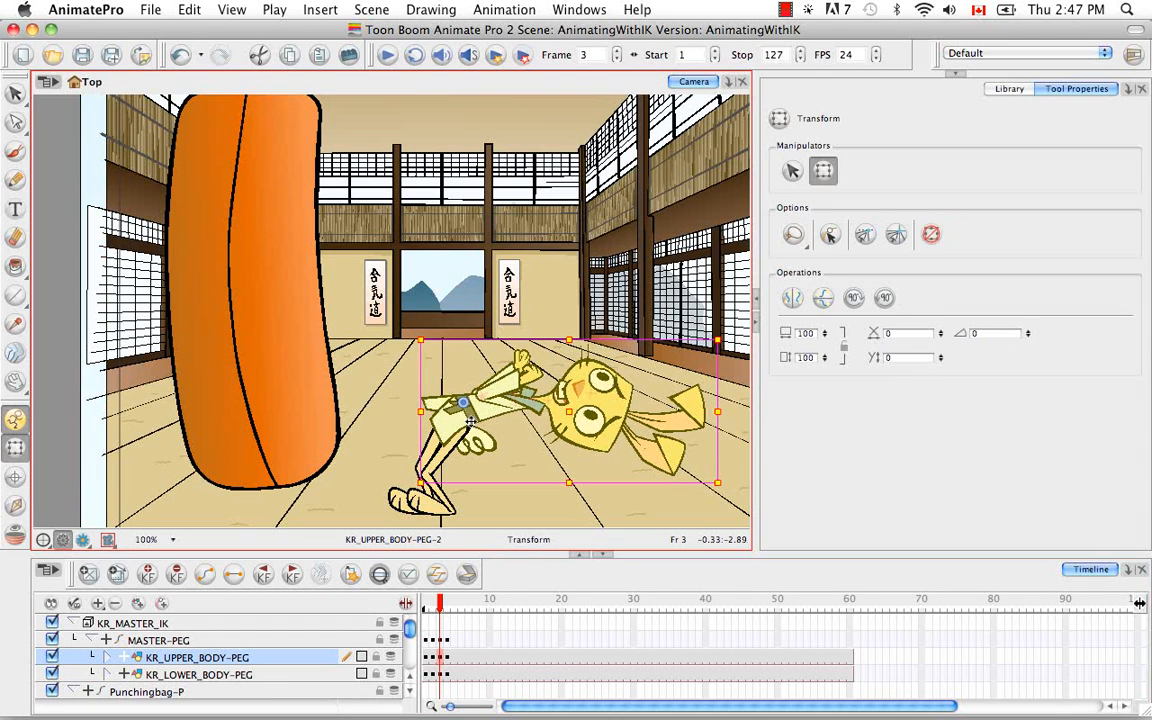
{"action": "left_click_drag", "start_coordinate": [473, 425], "coordinate": [476, 427]}
{"action": "key", "text": "Down"}
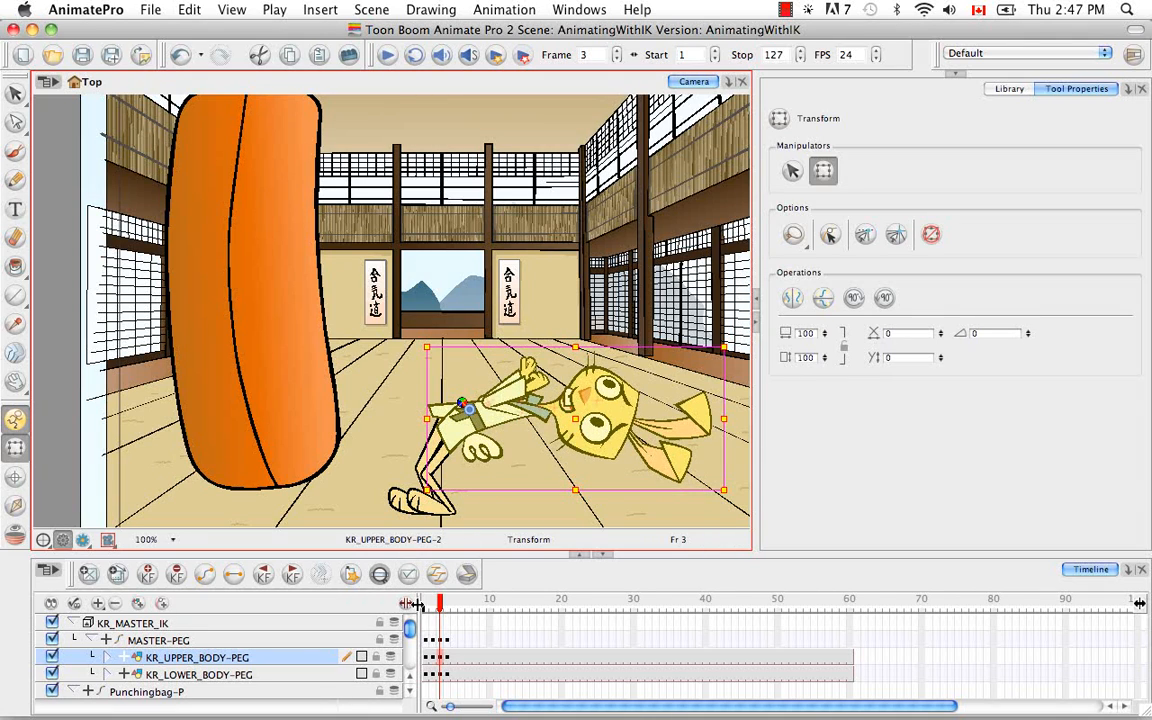
Step: Review the poses across frames 1 to 4 with Inverse Kinematics active, collapsing the MASTER-PEG hierarchy and ending at frame 1
{"action": "left_click", "coordinate": [22, 505]}
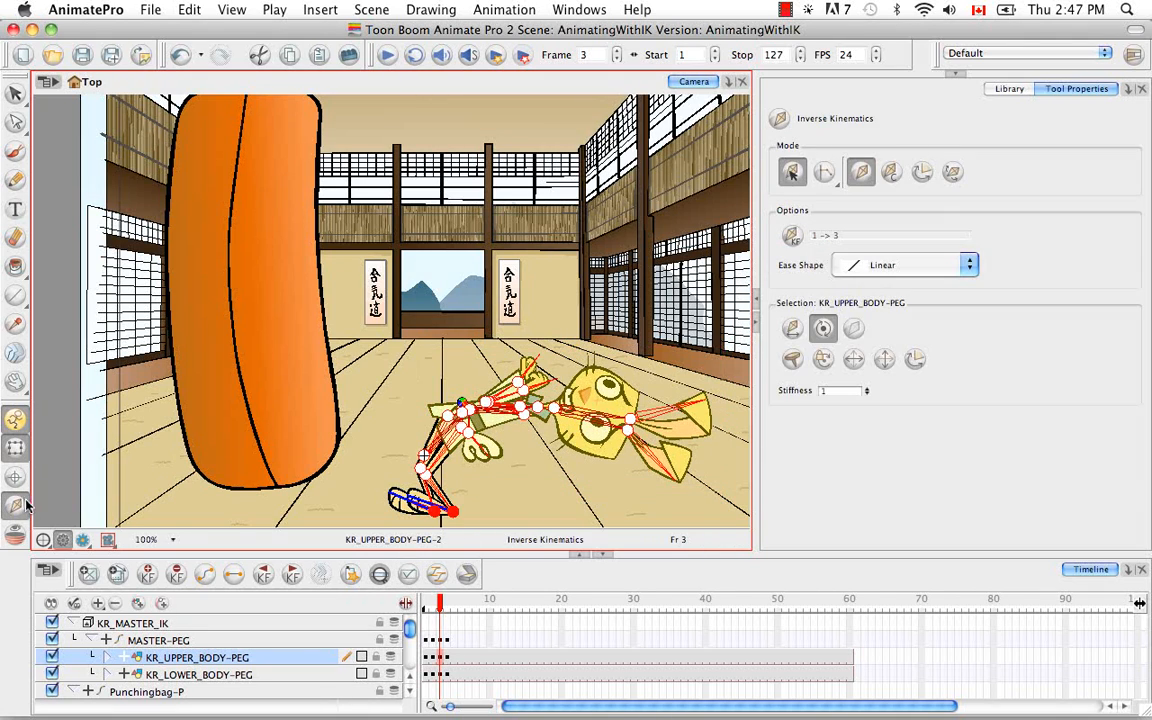
{"action": "left_click", "coordinate": [420, 600]}
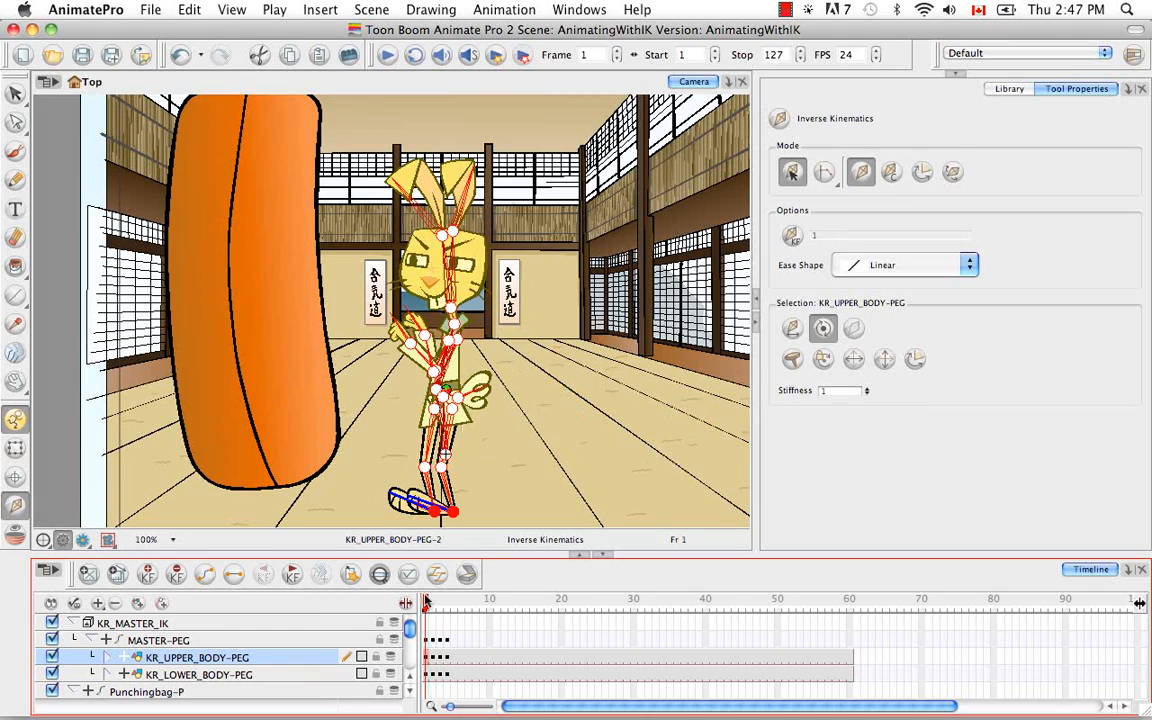
{"action": "left_click_drag", "start_coordinate": [417, 597], "coordinate": [447, 598]}
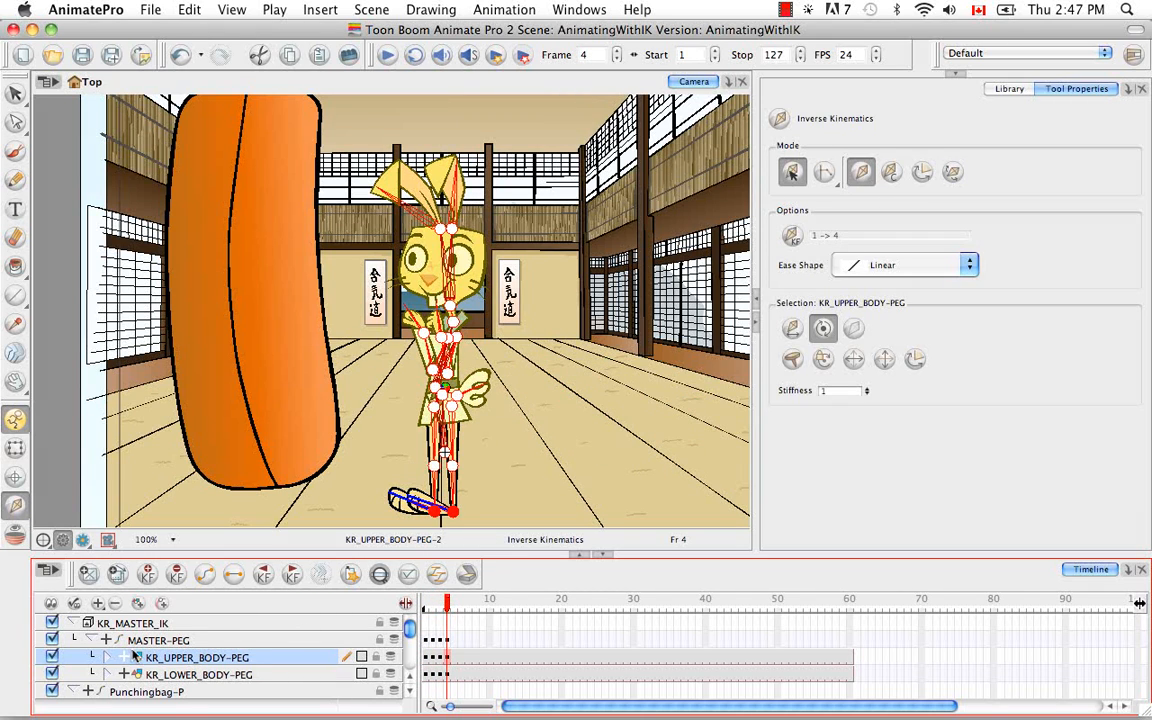
{"action": "left_click", "coordinate": [92, 640]}
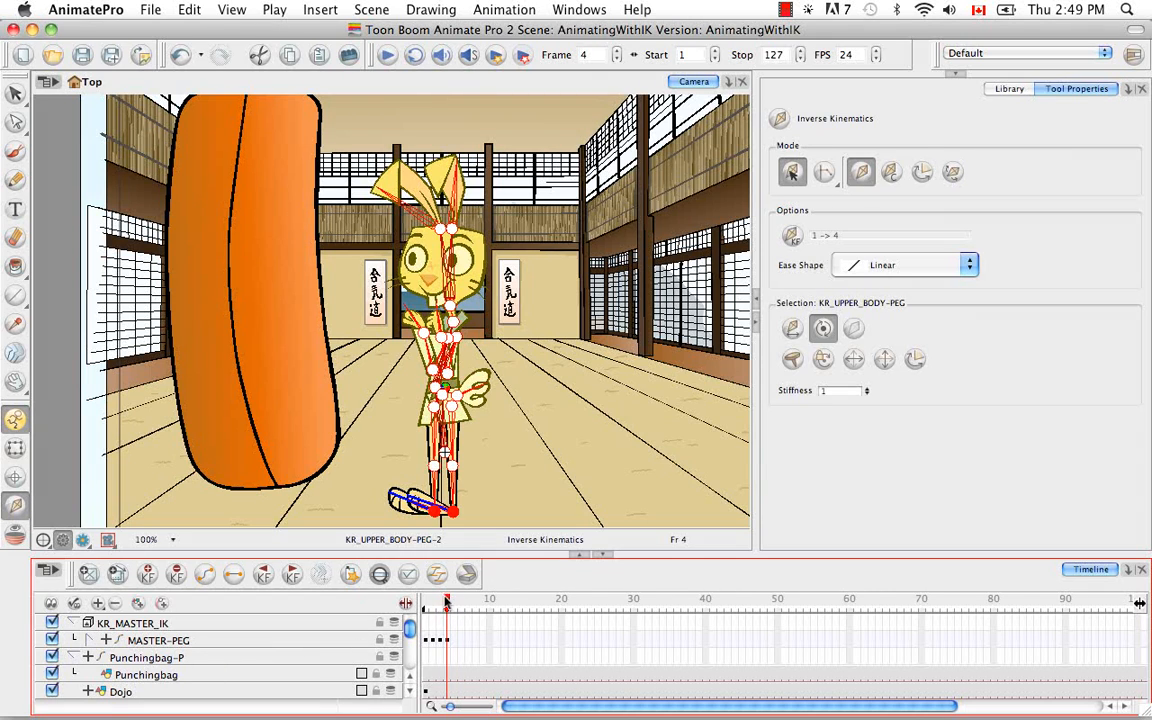
{"action": "left_click_drag", "start_coordinate": [447, 601], "coordinate": [424, 598]}
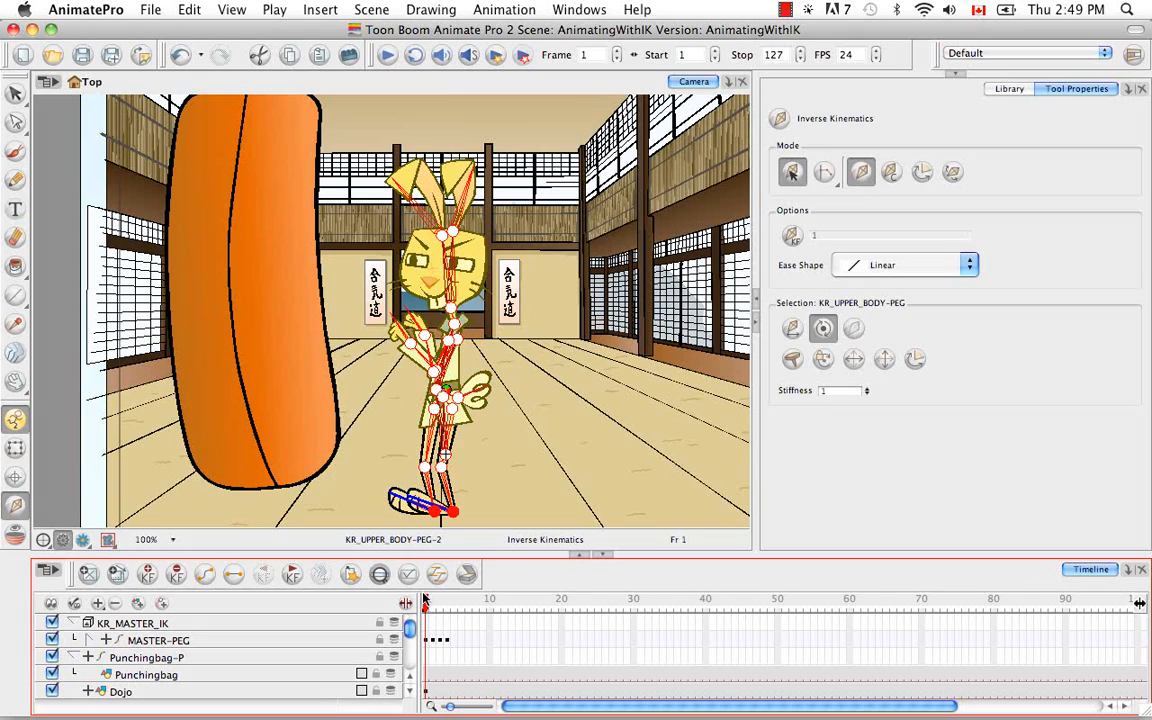
Step: Retime the MASTER-PEG keyframes on the timeline, moving the recoil pose to frame 6 and the recovery pose to frame 8
{"action": "left_click_drag", "start_coordinate": [426, 600], "coordinate": [439, 602]}
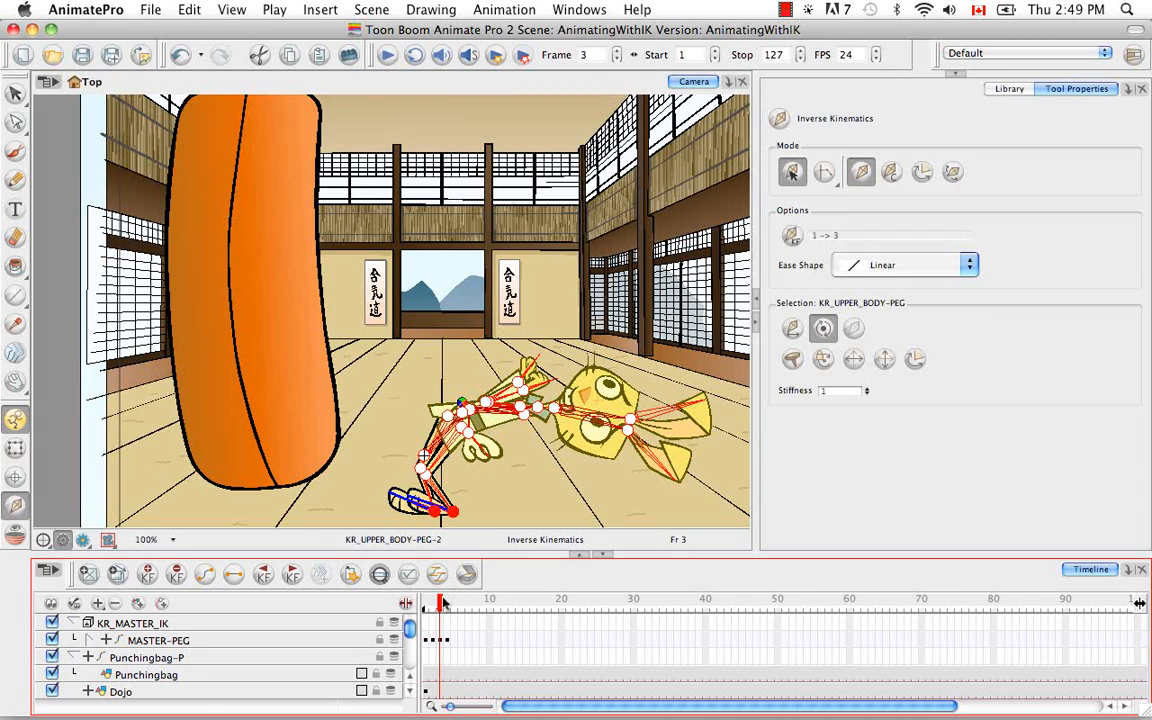
{"action": "key", "text": "period"}
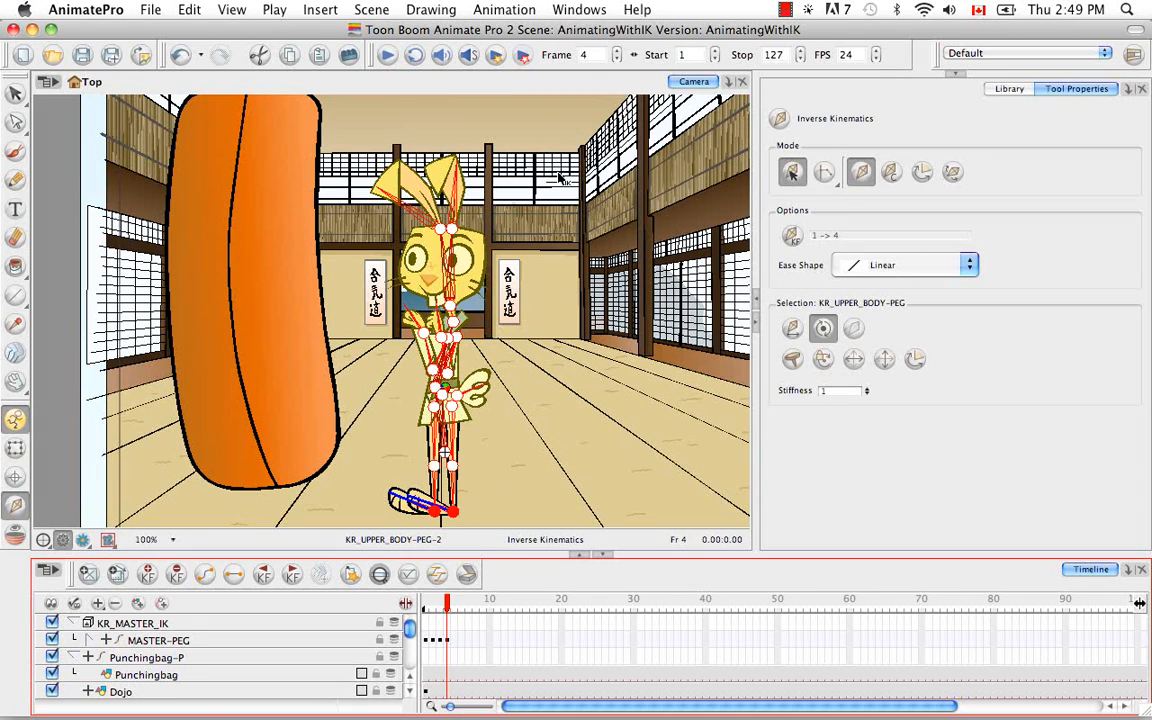
{"action": "left_click", "coordinate": [433, 640]}
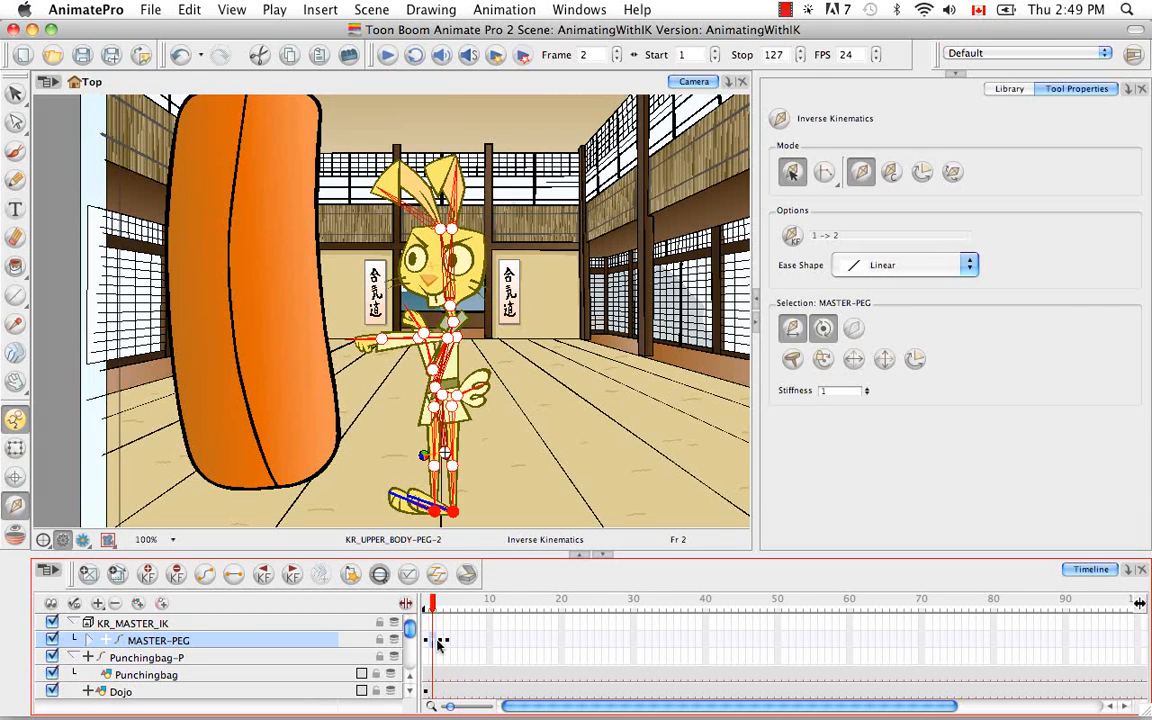
{"action": "left_click", "coordinate": [440, 645]}
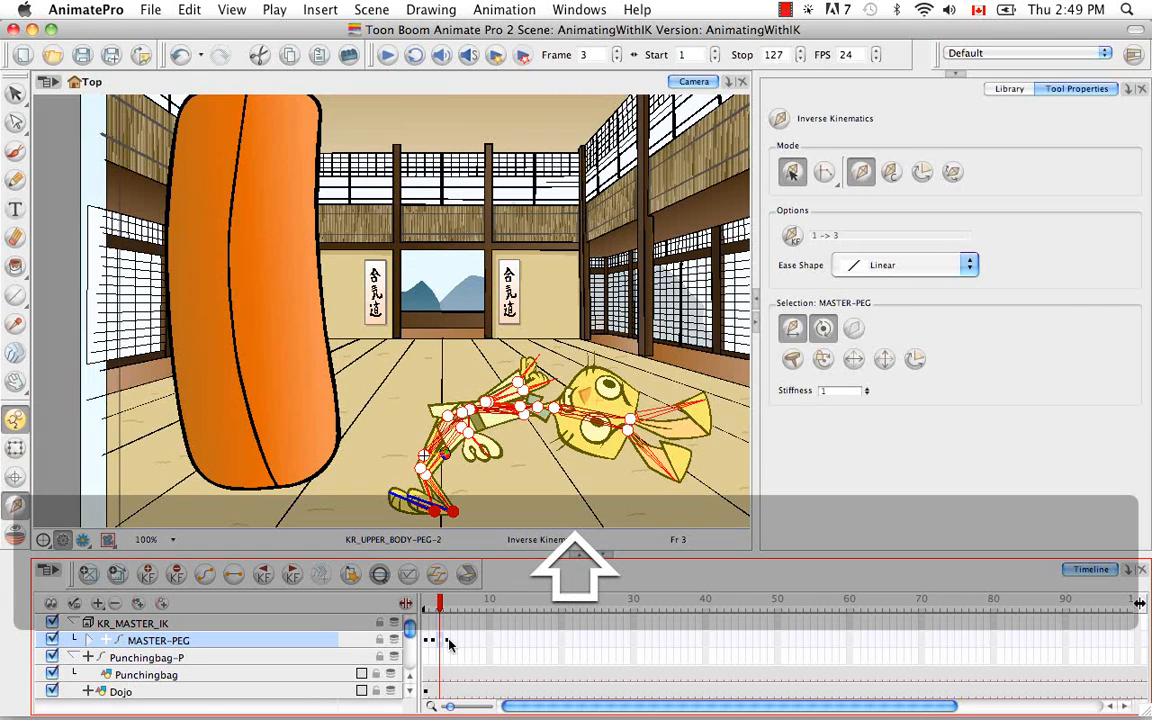
{"action": "left_click_drag", "start_coordinate": [447, 645], "coordinate": [464, 643]}
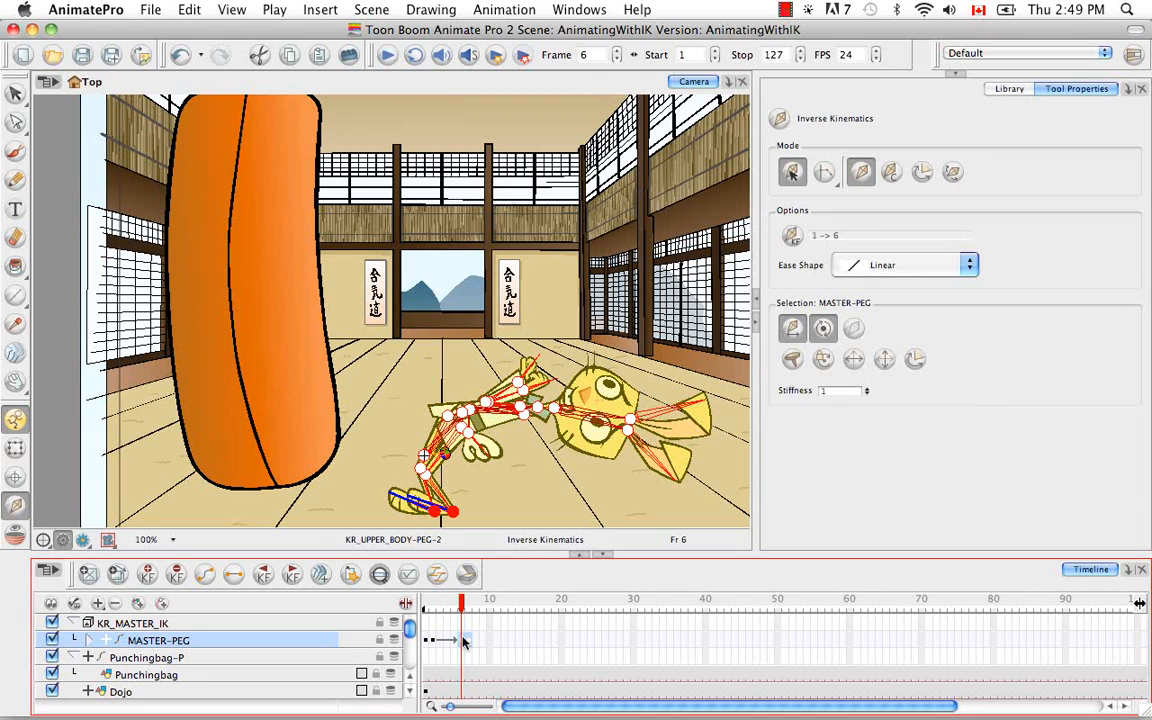
{"action": "left_click", "coordinate": [470, 643]}
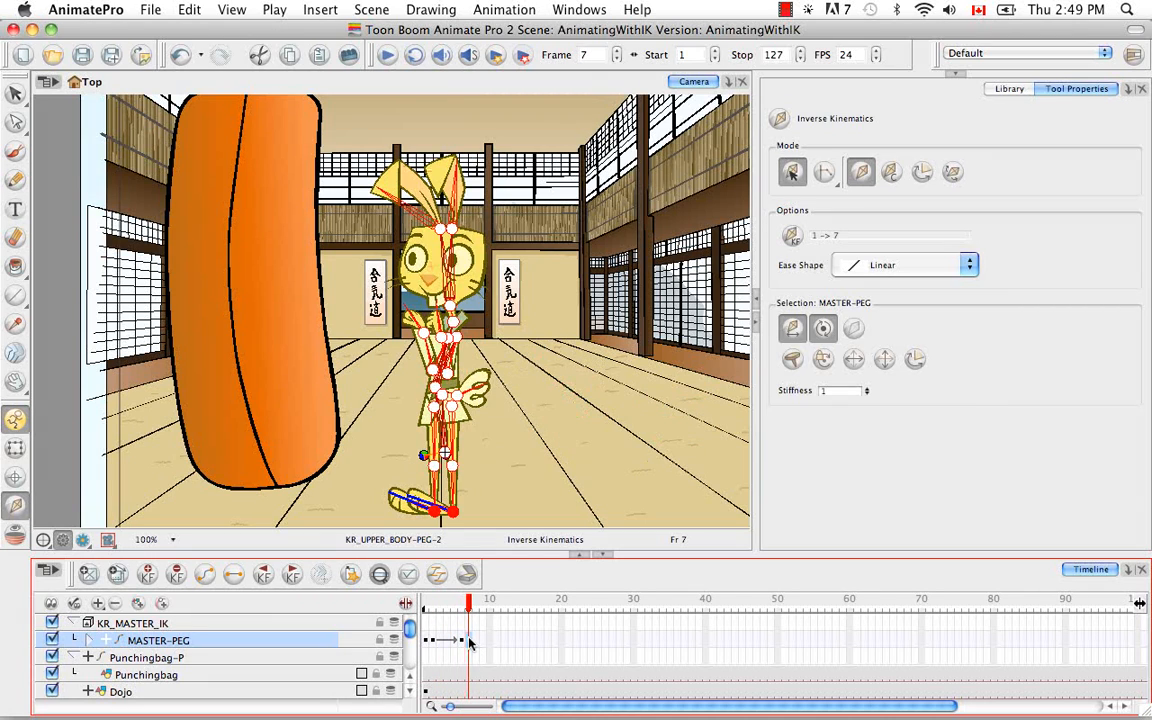
{"action": "left_click_drag", "start_coordinate": [476, 643], "coordinate": [477, 644]}
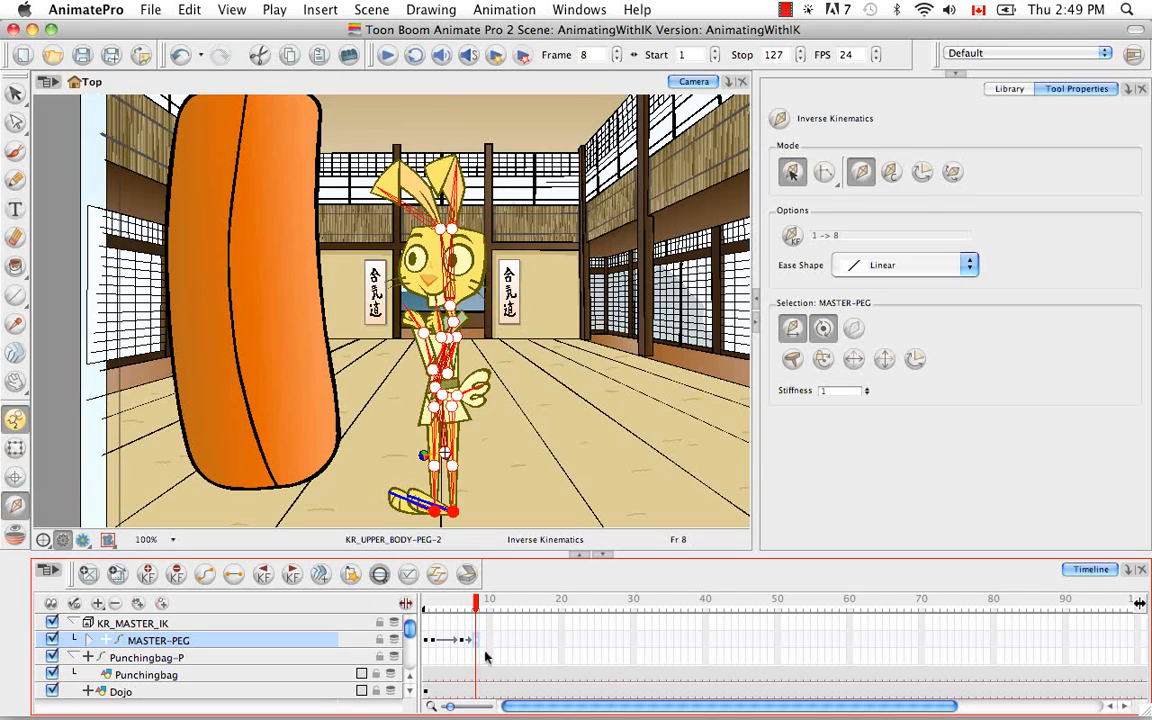
Step: Shorten the scene to about 60 frames and set the playback stop to frame 8
{"action": "left_click_drag", "start_coordinate": [513, 708], "coordinate": [658, 706]}
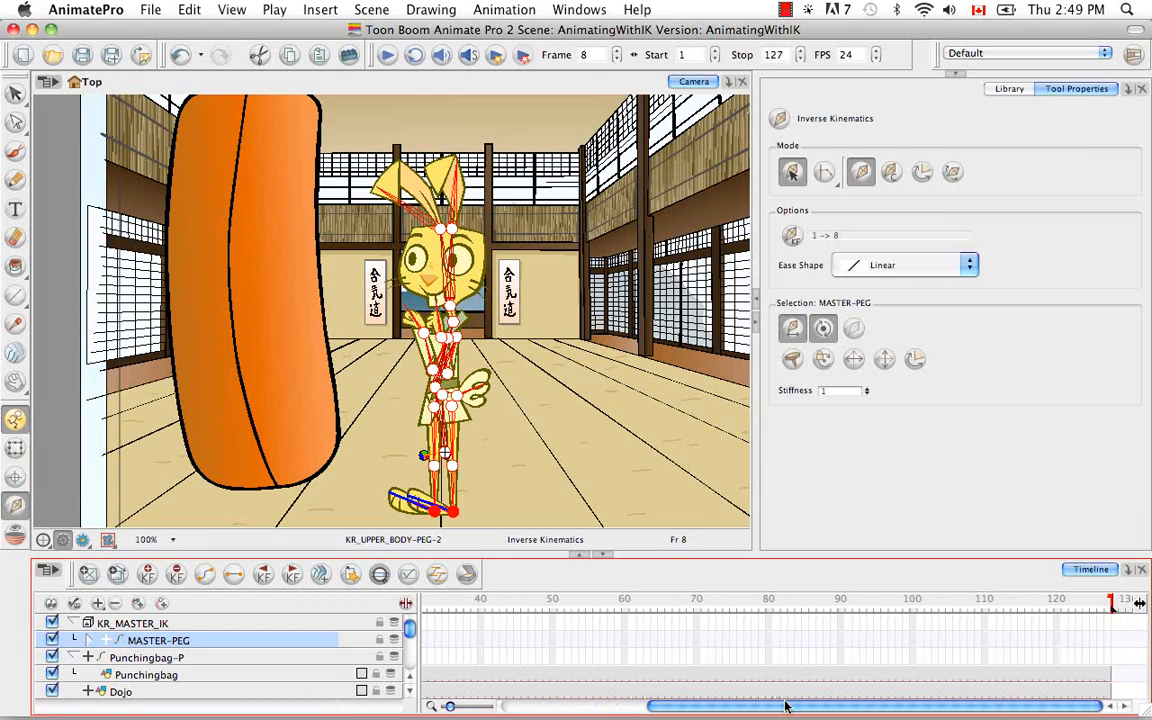
{"action": "left_click_drag", "start_coordinate": [1113, 607], "coordinate": [478, 614]}
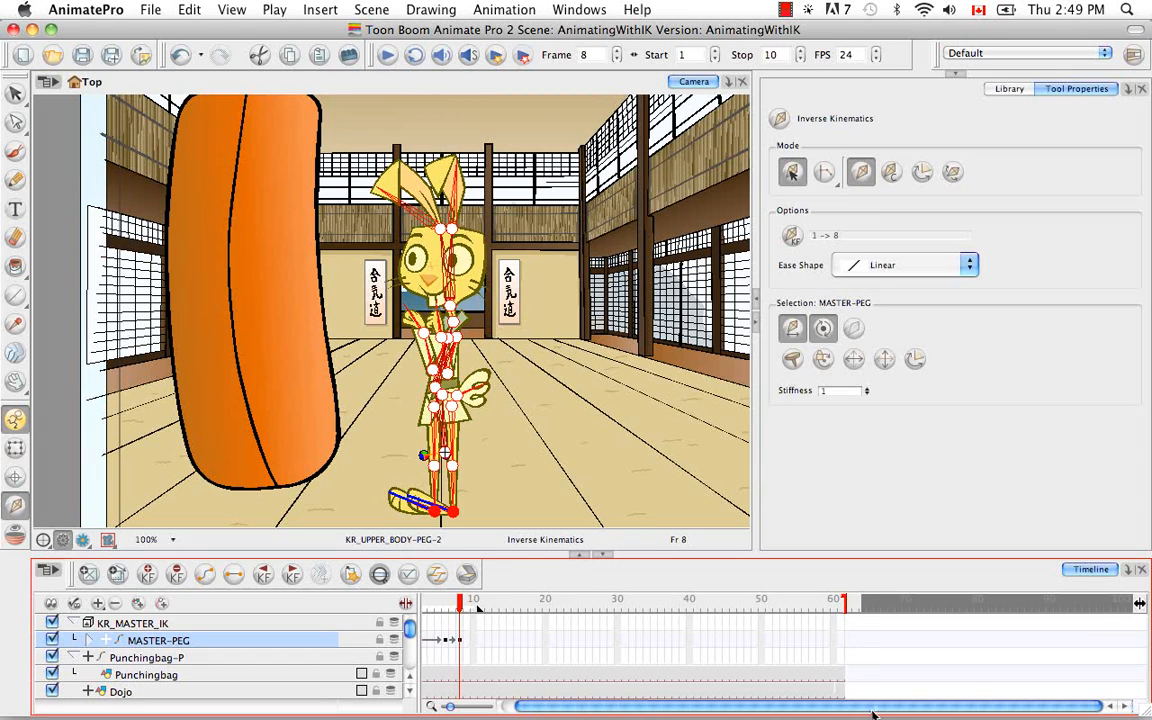
{"action": "left_click_drag", "start_coordinate": [873, 708], "coordinate": [852, 708]}
{"action": "left_click_drag", "start_coordinate": [492, 618], "coordinate": [480, 617]}
Step: Play the punch animation and examine the poses at keyframes 1, 2, 6 and 8
{"action": "left_click", "coordinate": [388, 55]}
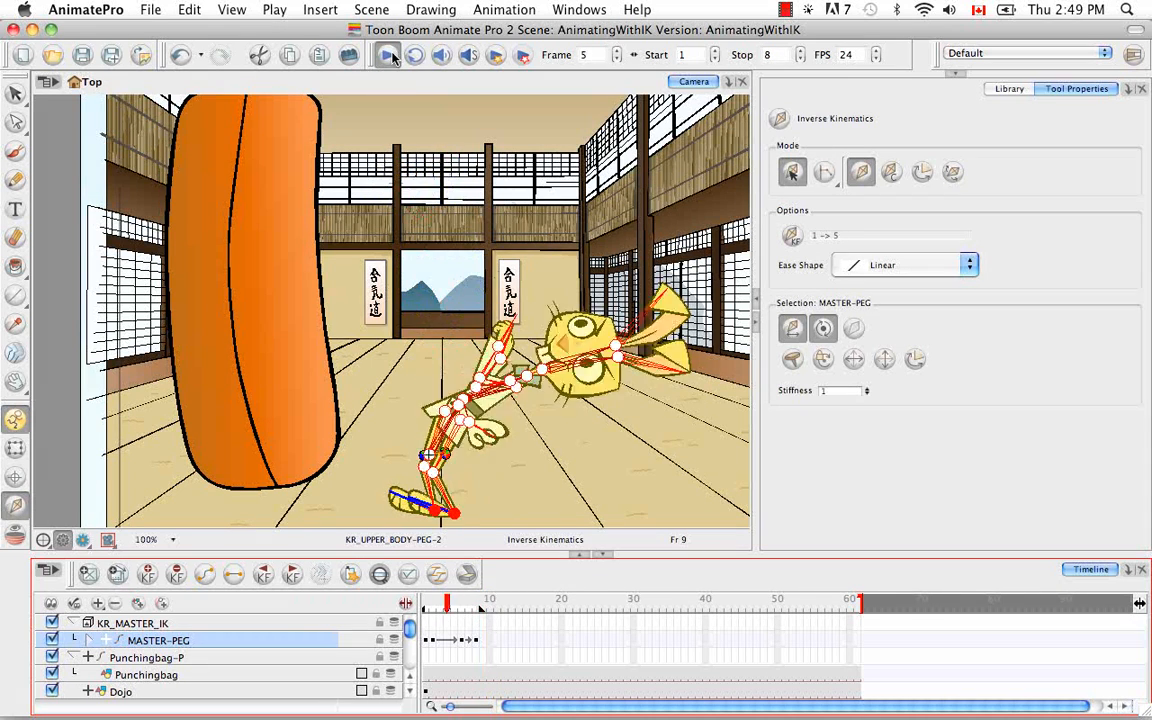
{"action": "left_click", "coordinate": [388, 55]}
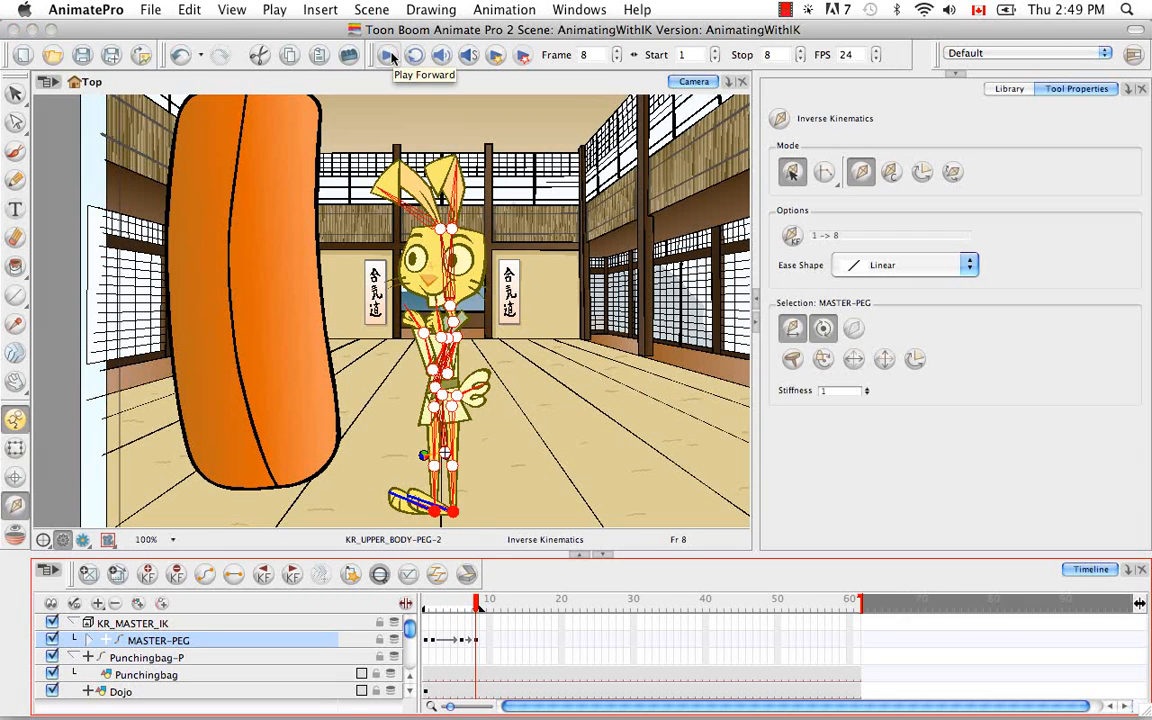
{"action": "left_click_drag", "start_coordinate": [472, 600], "coordinate": [433, 600]}
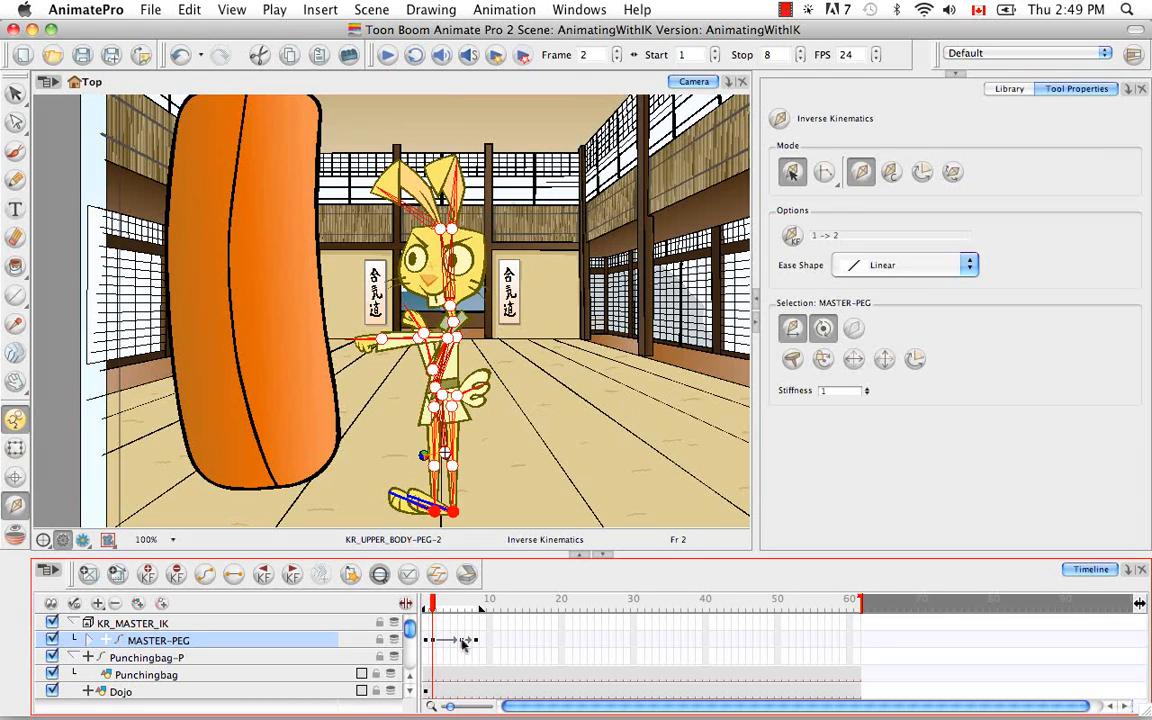
{"action": "left_click_drag", "start_coordinate": [435, 606], "coordinate": [461, 610]}
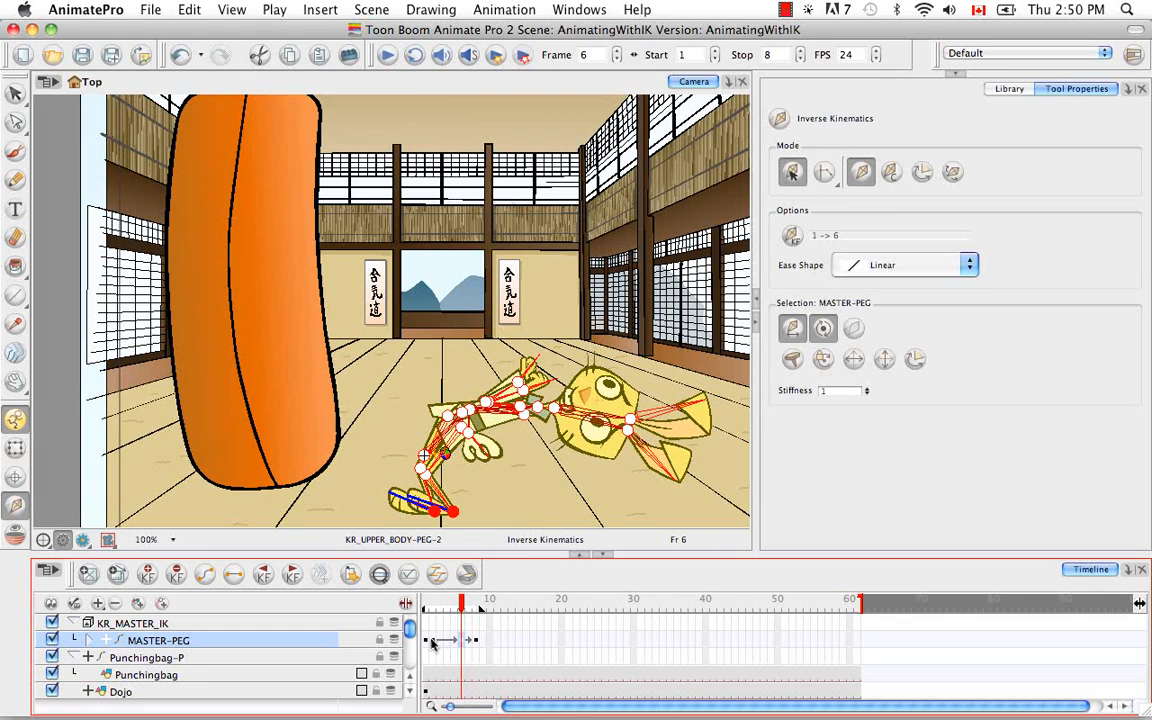
{"action": "left_click", "coordinate": [433, 645]}
{"action": "left_click", "coordinate": [427, 643]}
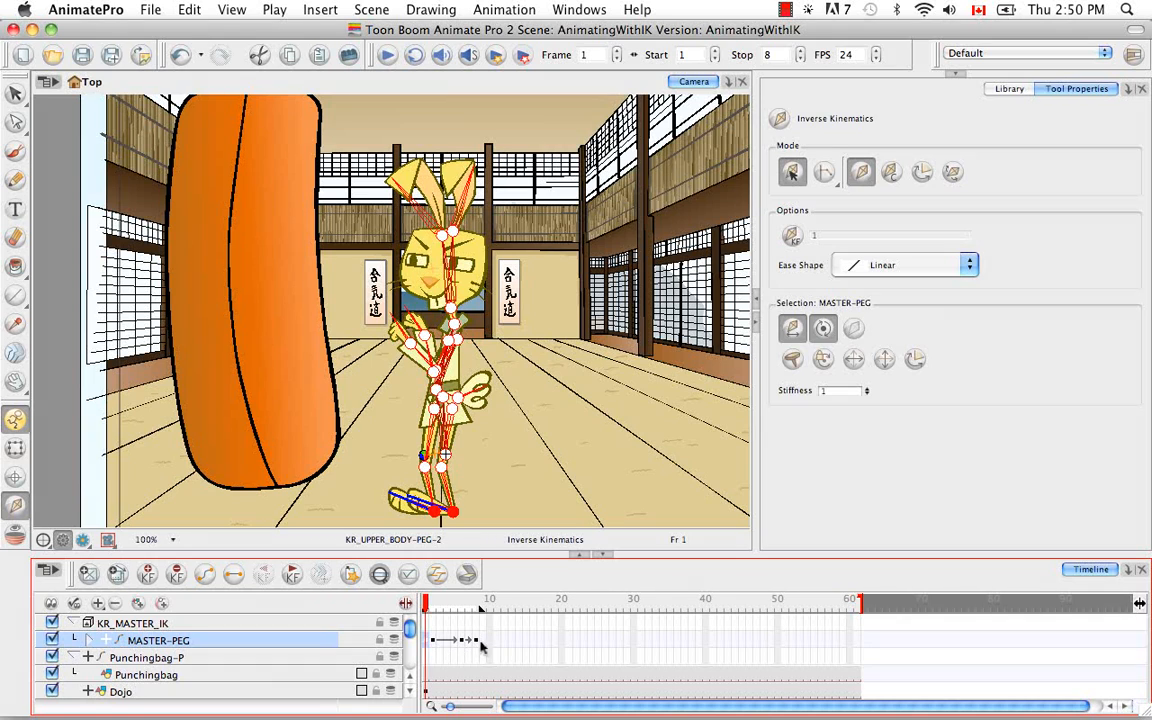
{"action": "left_click", "coordinate": [478, 644]}
Step: Return to frame 1 and turn on onion skinning for the rabbit's poses
{"action": "left_click_drag", "start_coordinate": [477, 601], "coordinate": [382, 600]}
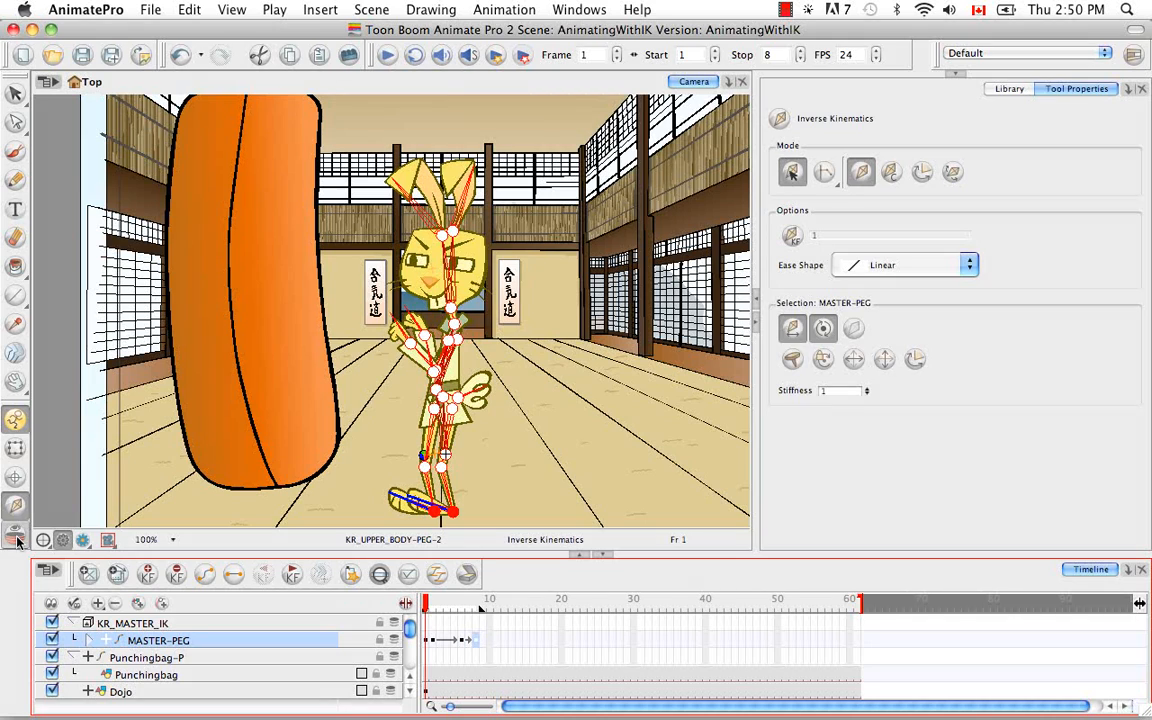
{"action": "left_click", "coordinate": [15, 537]}
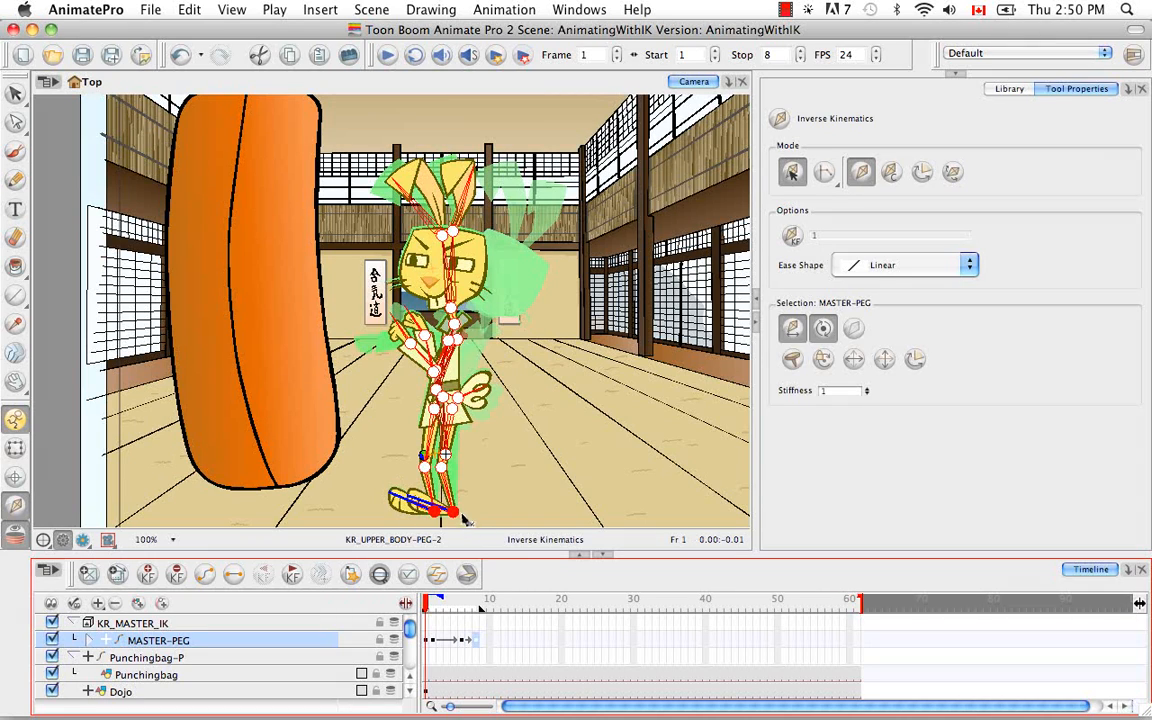
Step: Compare the poses at frames 2 and 6, return to frame 2, and select the rabbit's kr_02_foot drawing with the Transform tool
{"action": "left_click", "coordinate": [433, 642]}
{"action": "left_click", "coordinate": [461, 642]}
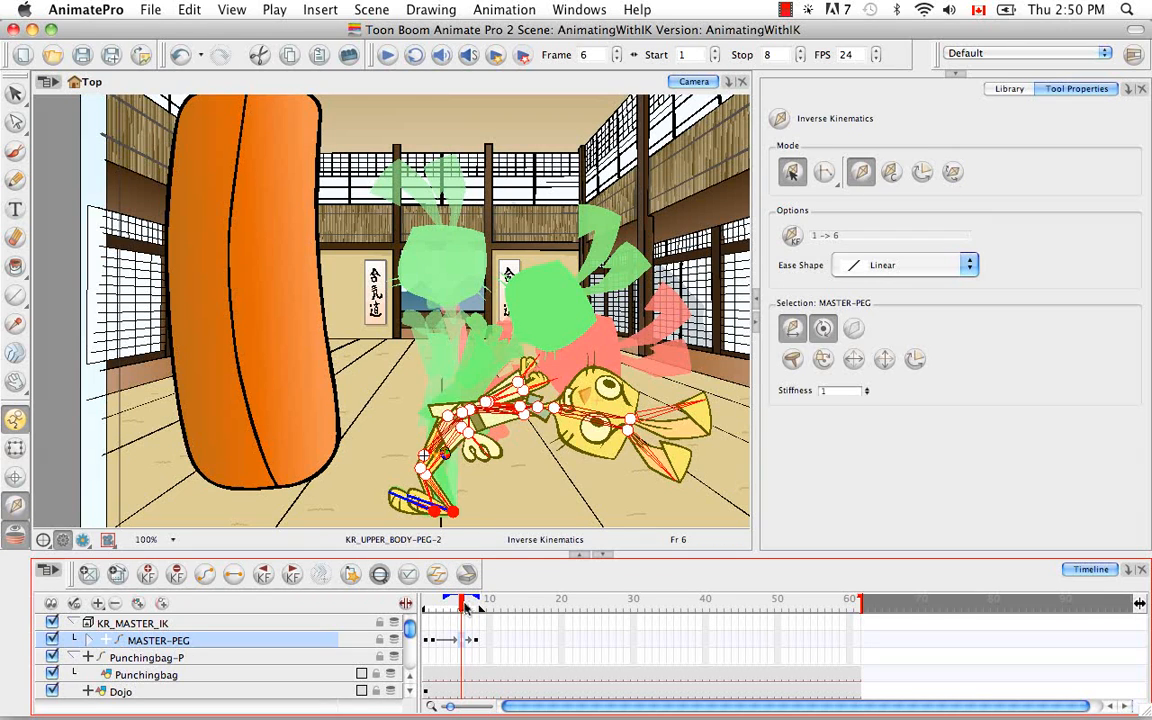
{"action": "left_click_drag", "start_coordinate": [463, 605], "coordinate": [435, 603]}
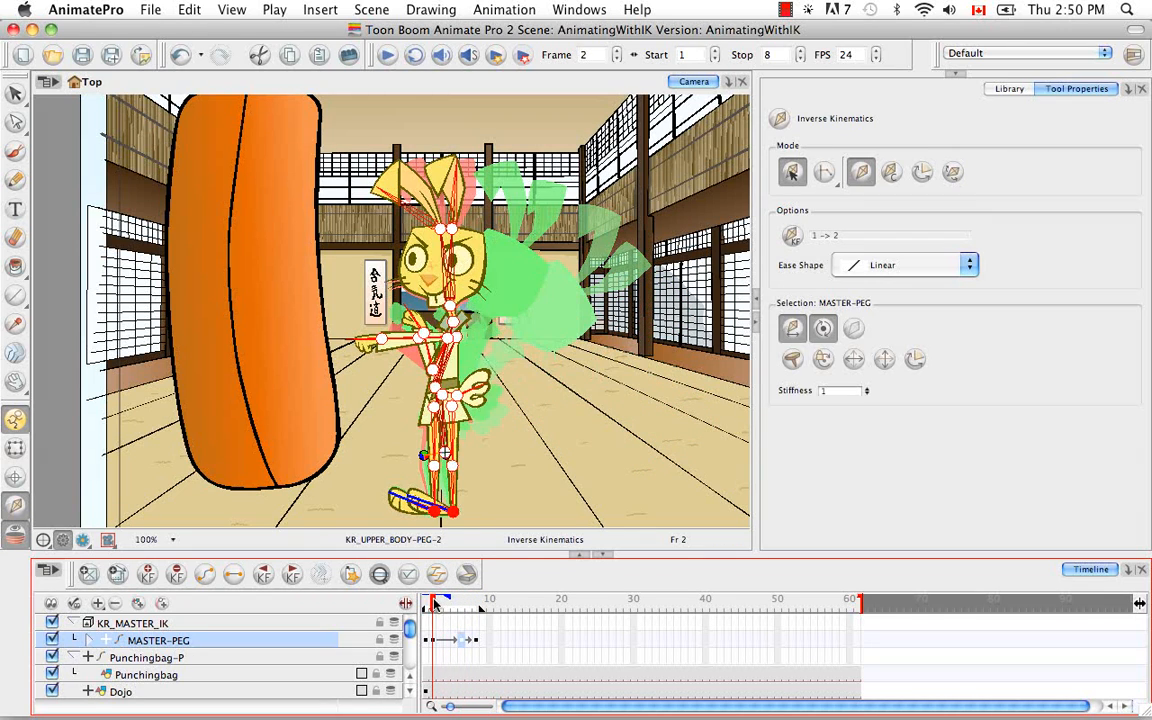
{"action": "left_click", "coordinate": [434, 640]}
{"action": "left_click", "coordinate": [15, 448]}
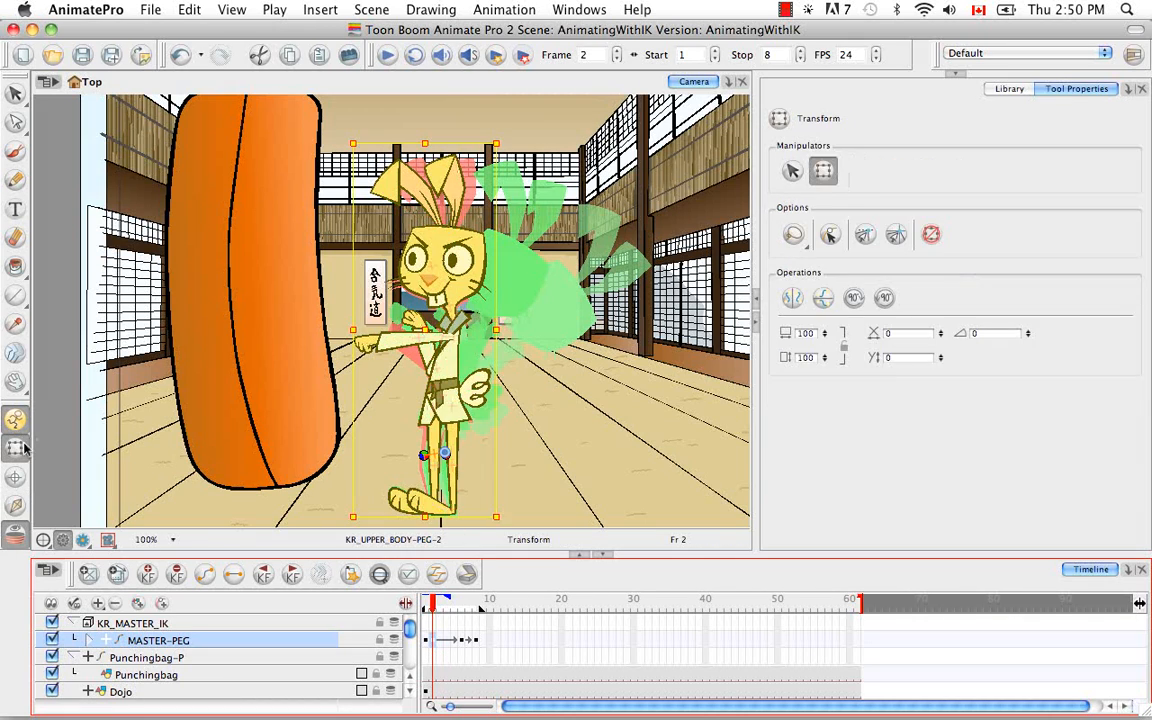
{"action": "left_click", "coordinate": [412, 498]}
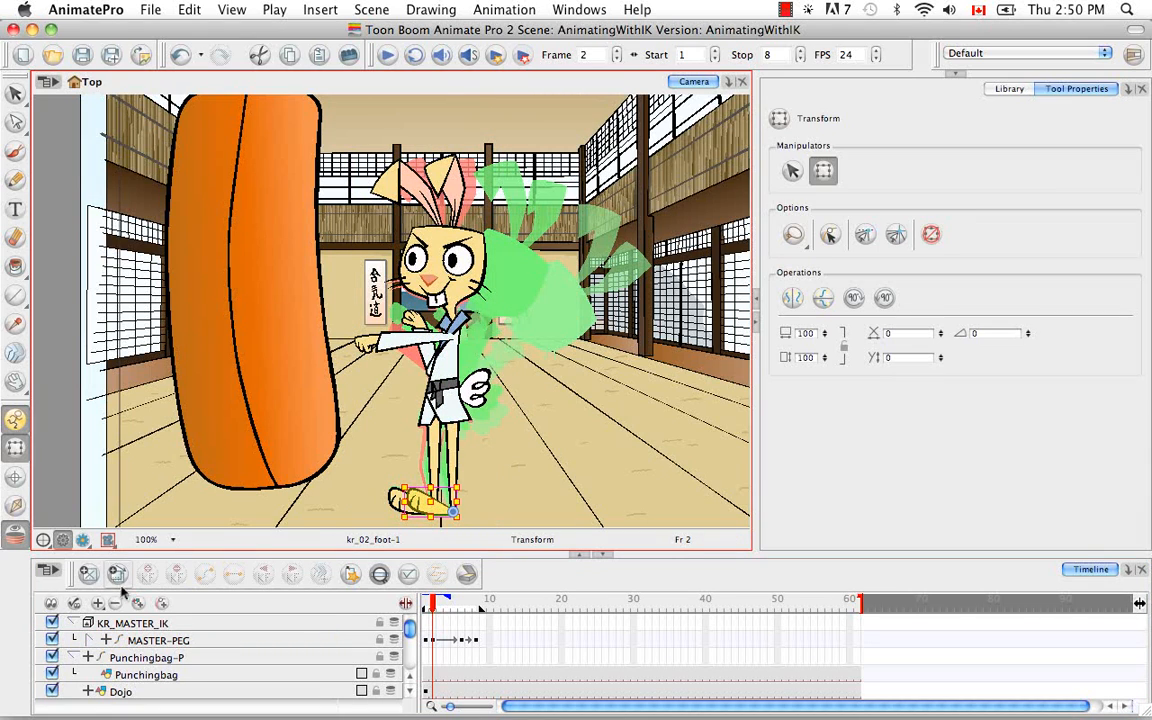
Step: Expand the lower-body layer hierarchy down to KR_02_LOWERLEG-PEG and select the kr_02_foot-P peg
{"action": "left_click", "coordinate": [380, 574]}
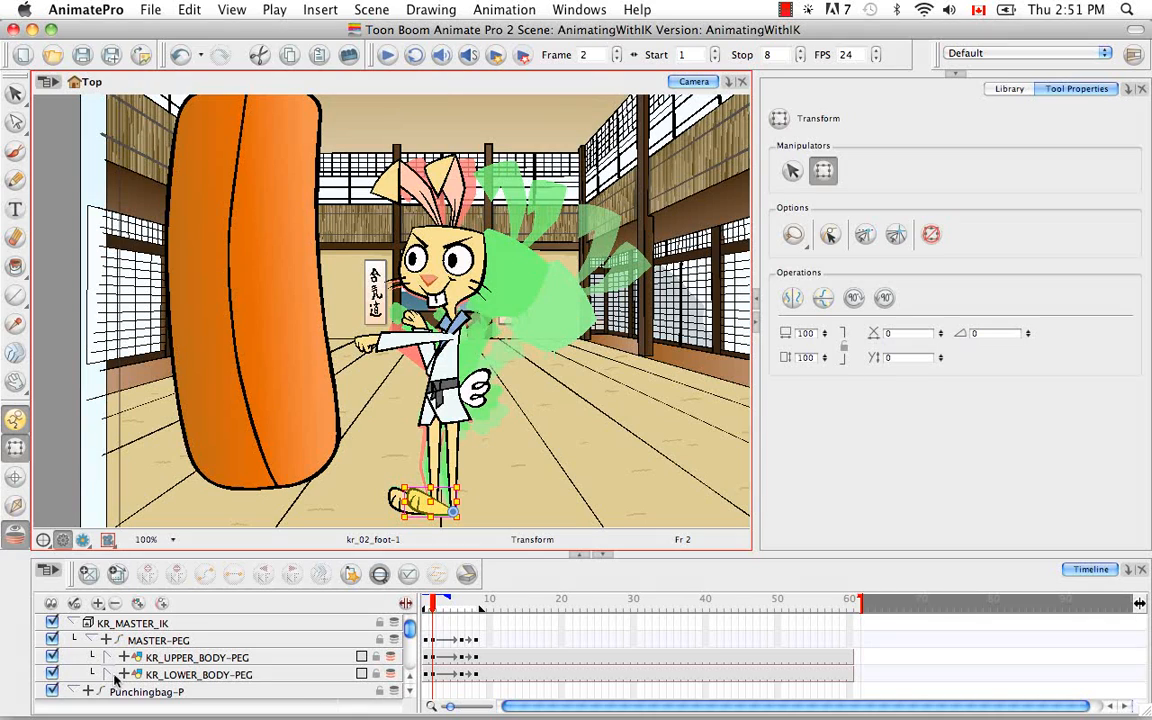
{"action": "left_click", "coordinate": [110, 676]}
{"action": "left_click", "coordinate": [408, 692]}
{"action": "left_click", "coordinate": [408, 692]}
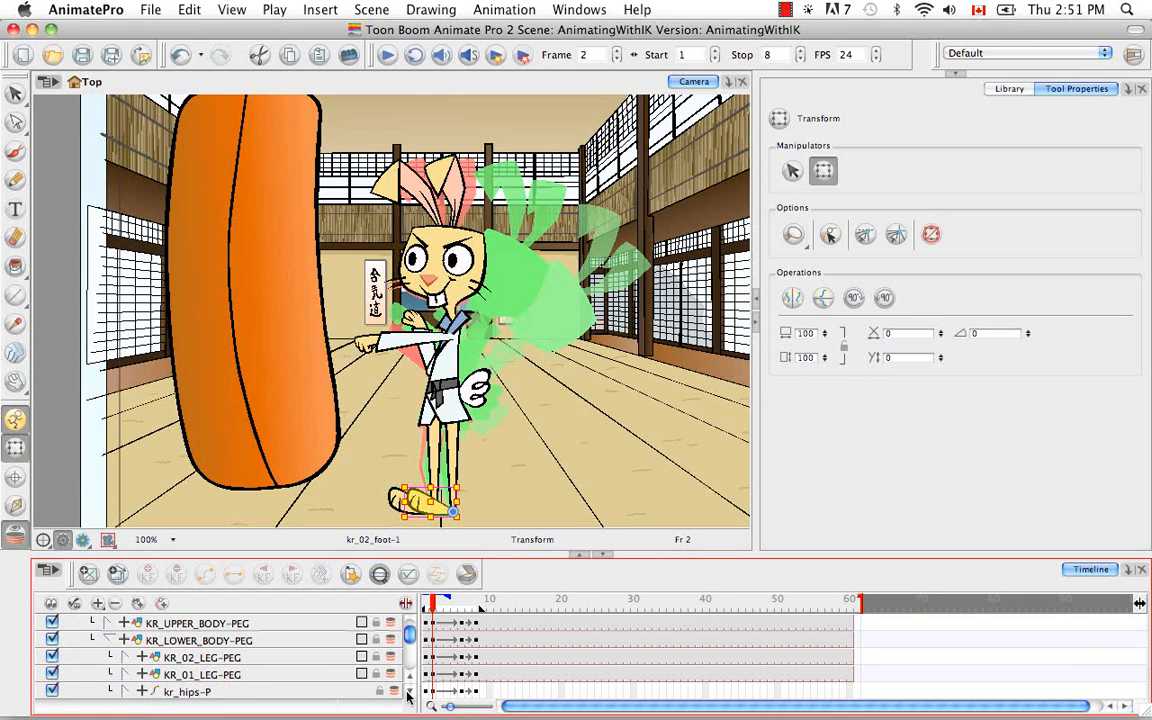
{"action": "left_click", "coordinate": [408, 697]}
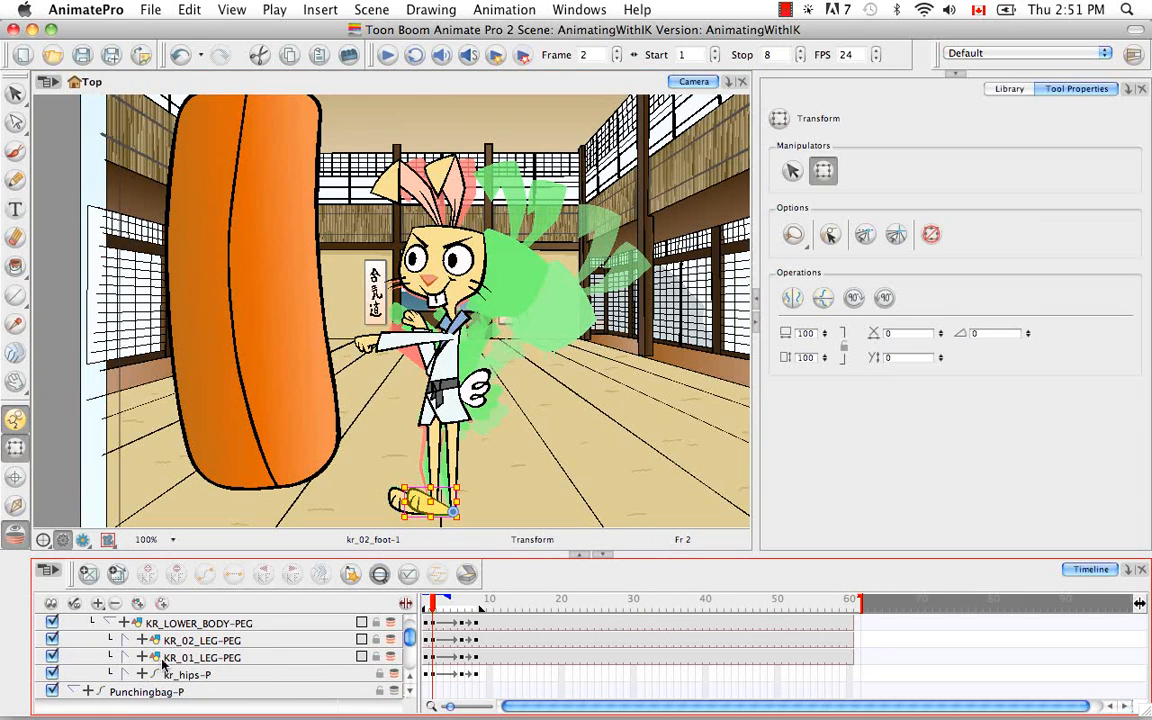
{"action": "left_click", "coordinate": [126, 641]}
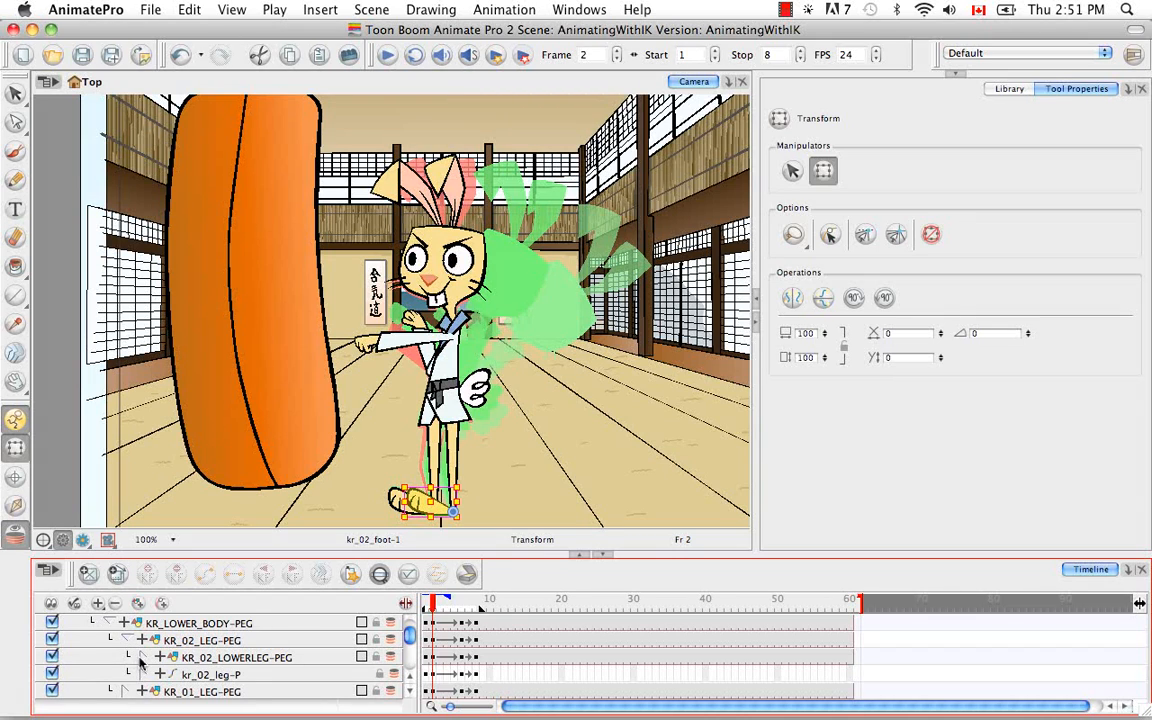
{"action": "left_click", "coordinate": [143, 657]}
{"action": "scroll", "coordinate": [416, 686], "scroll_direction": "down", "scroll_amount": 2}
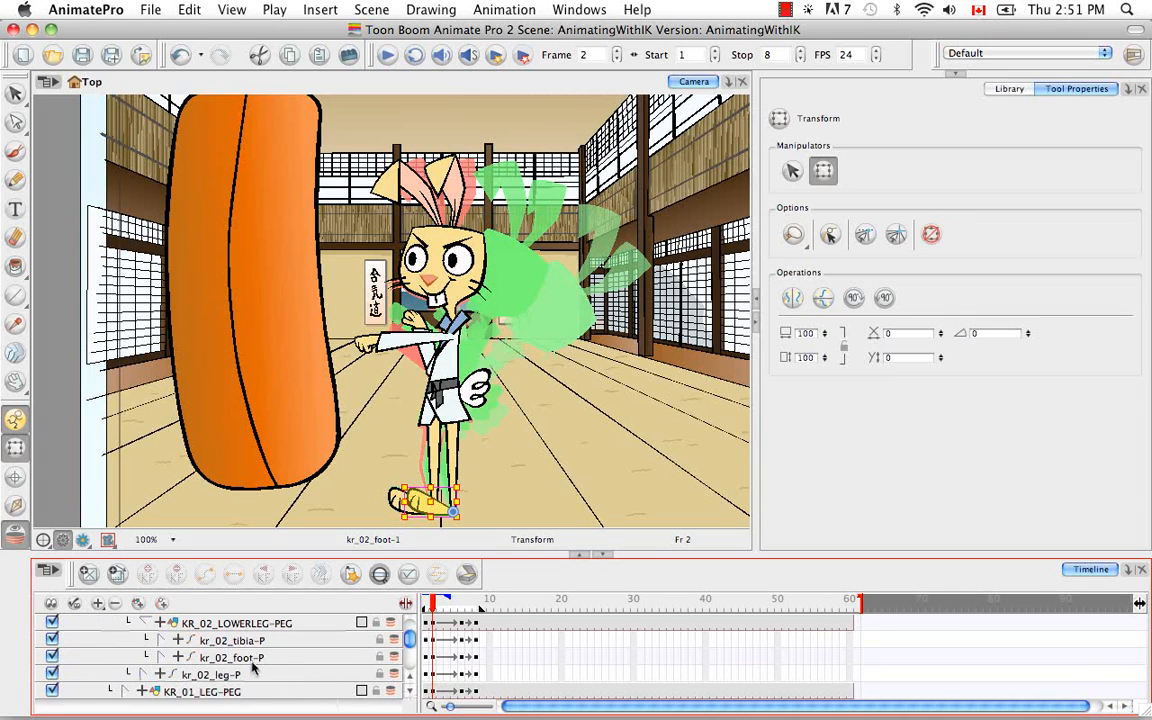
{"action": "left_click", "coordinate": [382, 575]}
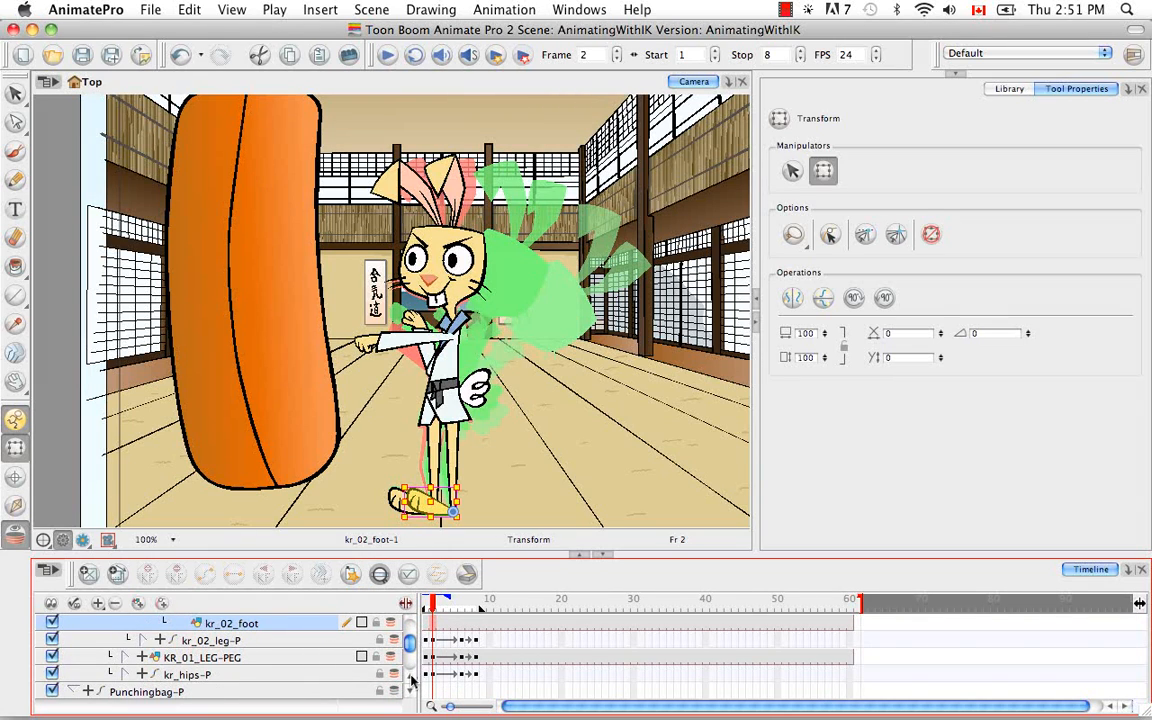
{"action": "scroll", "coordinate": [413, 680], "scroll_direction": "up", "scroll_amount": 3}
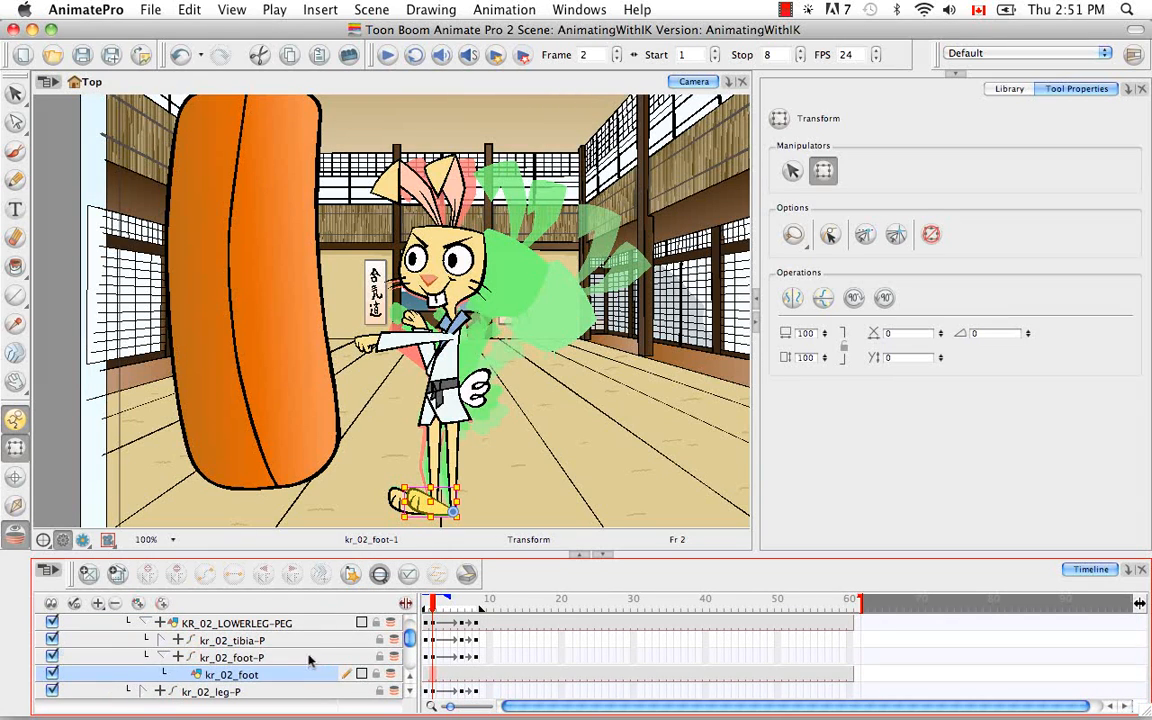
{"action": "left_click", "coordinate": [309, 660]}
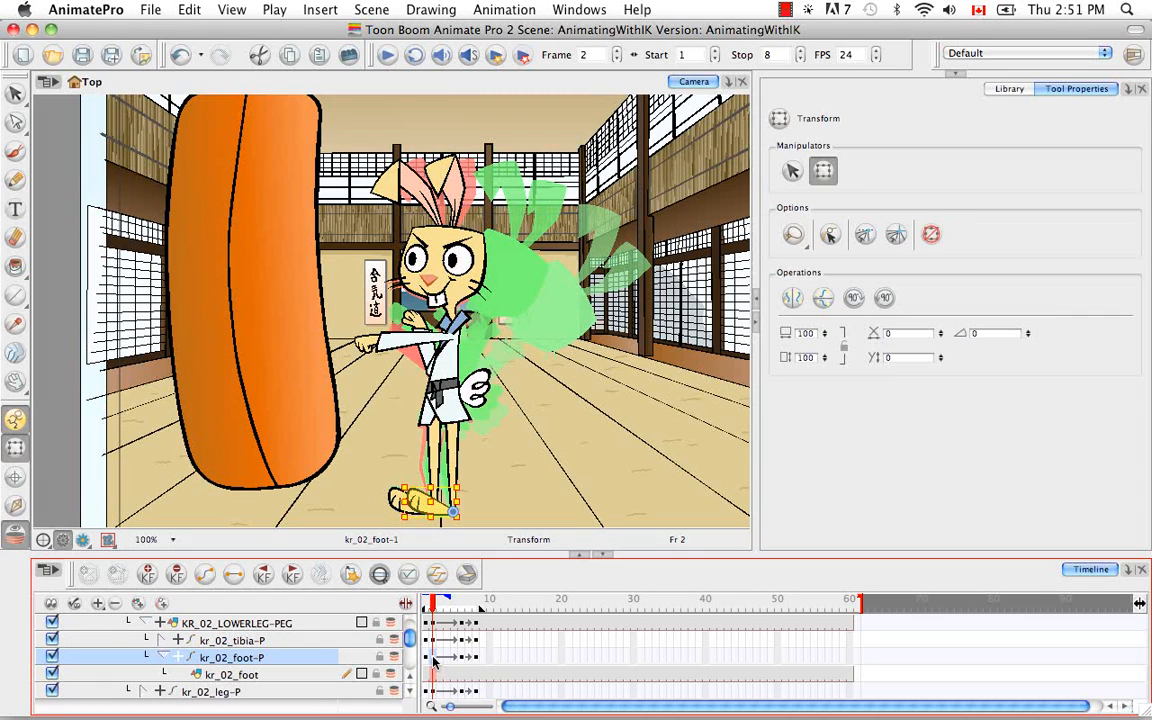
Step: Apply Inverse Kinematics constraints to kr_02_foot-P from frame 2 to frame 6, using frame 2 as the IK keyframe
{"action": "left_click", "coordinate": [15, 507]}
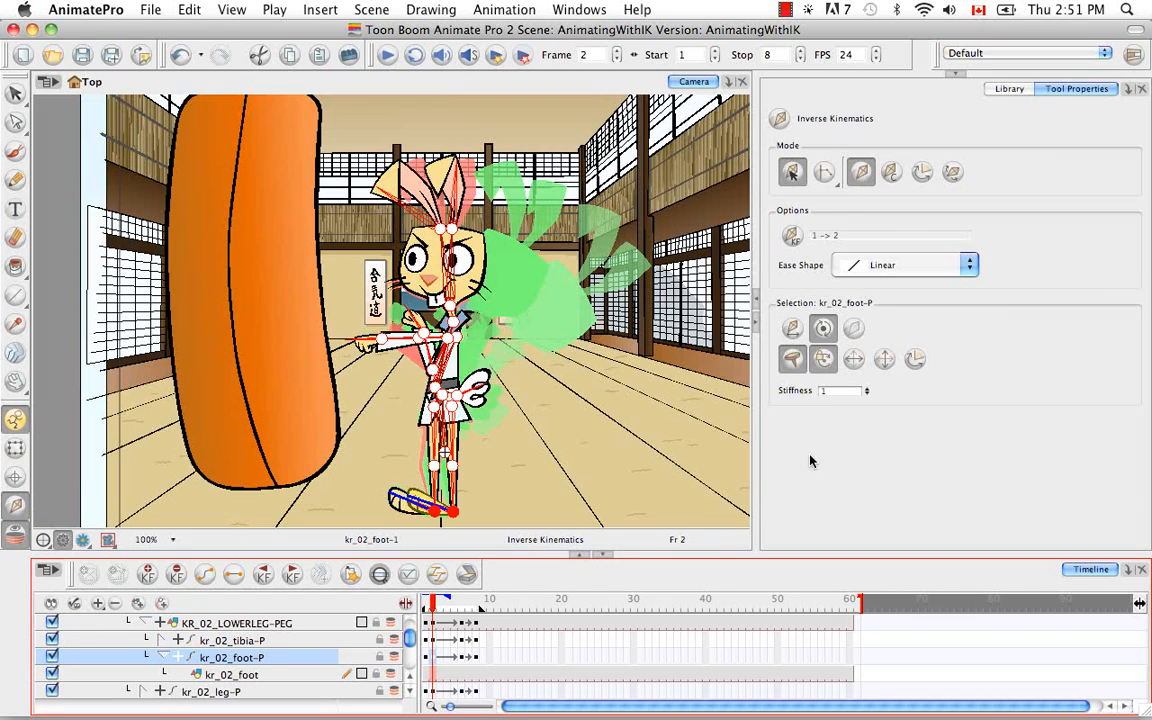
{"action": "left_click", "coordinate": [891, 174]}
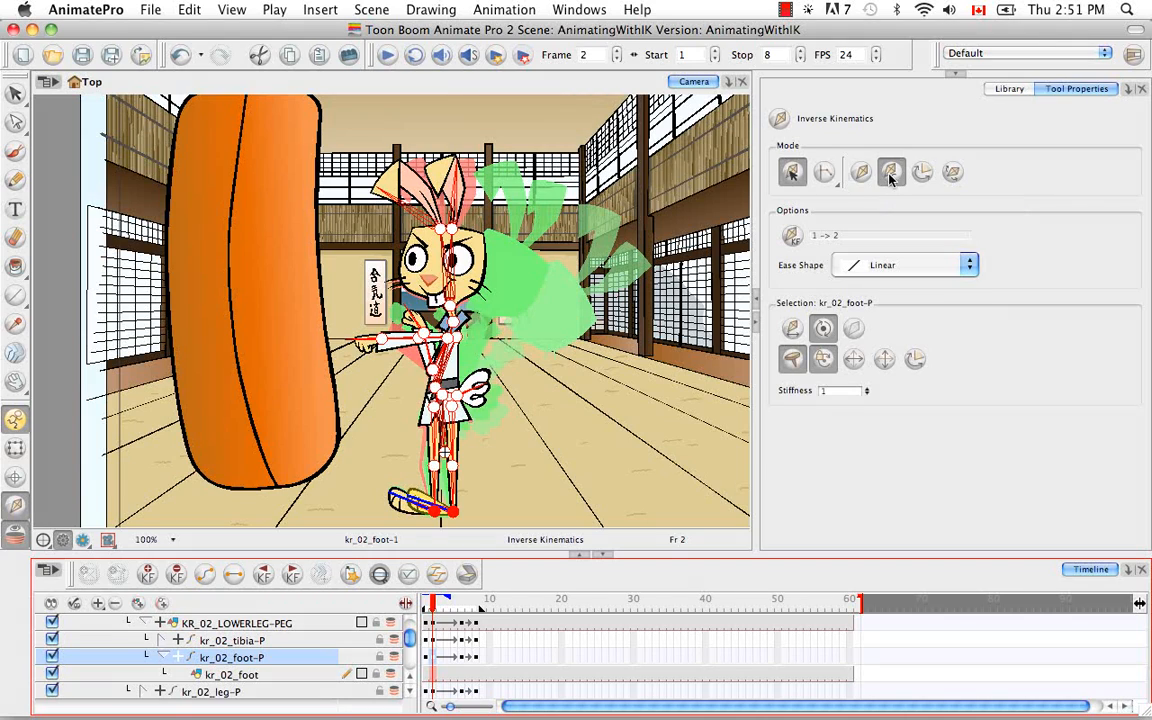
{"action": "left_click", "coordinate": [791, 236]}
{"action": "left_click_drag", "start_coordinate": [437, 604], "coordinate": [462, 612]}
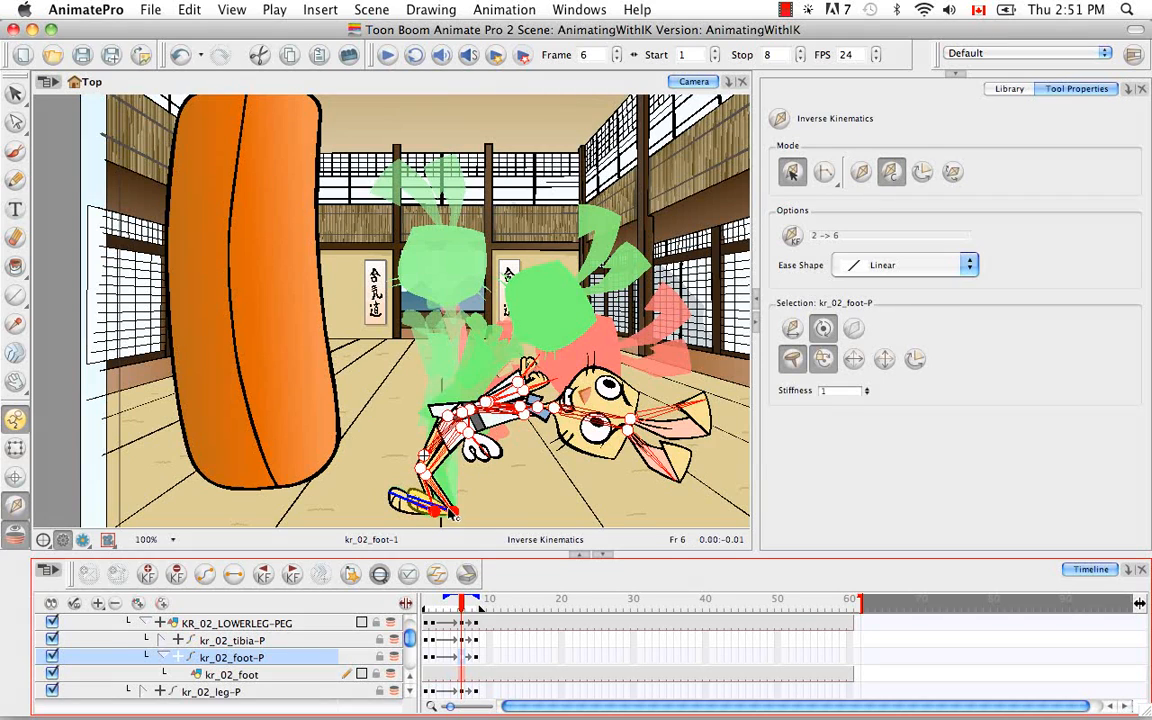
{"action": "left_click", "coordinate": [427, 505]}
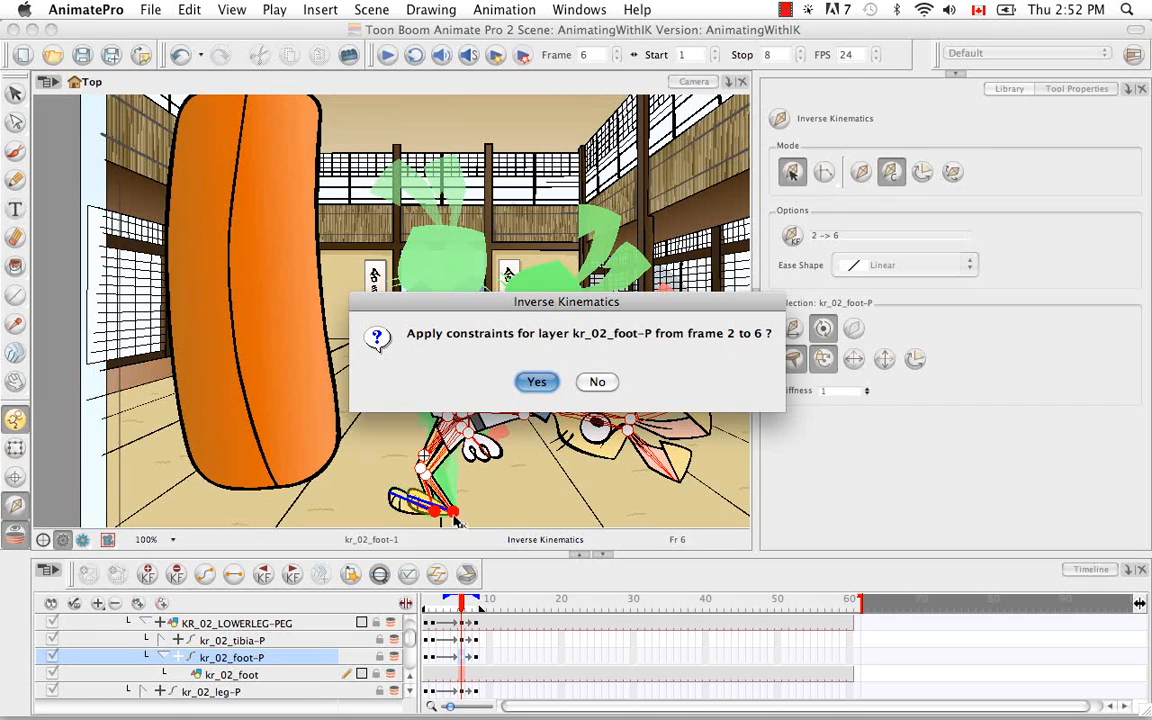
{"action": "left_click", "coordinate": [536, 381]}
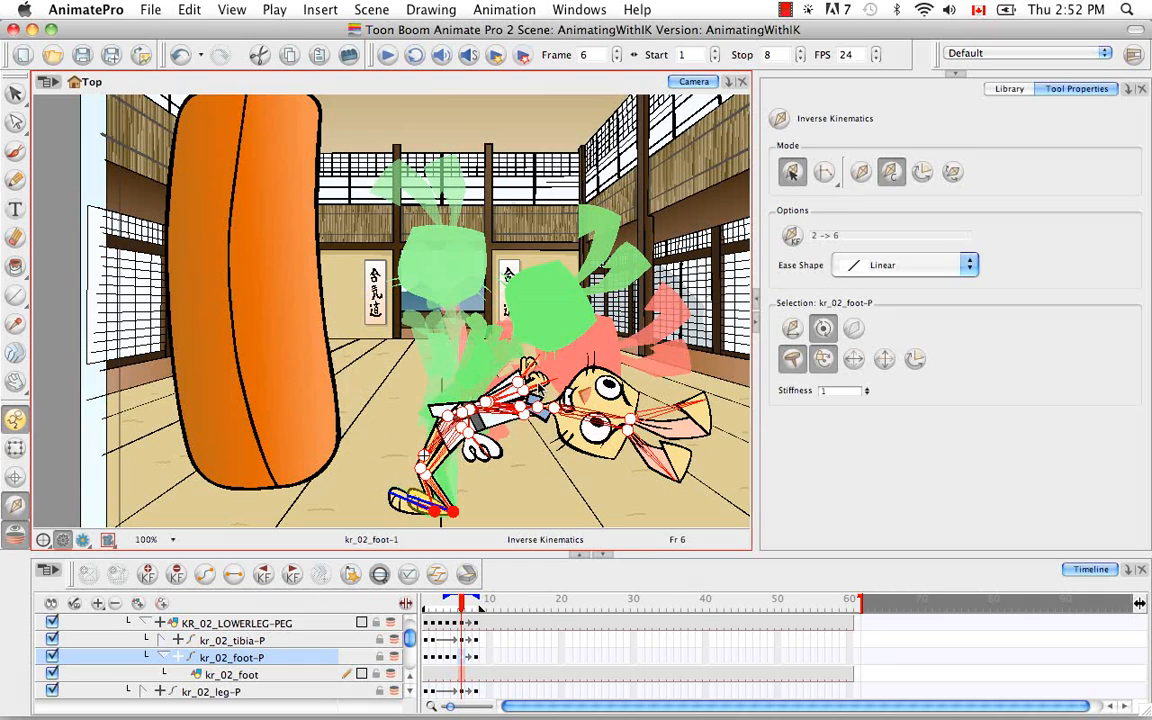
Step: Scrub through the opening frames to examine the foot's position, ending on frame 1
{"action": "left_click", "coordinate": [453, 600]}
{"action": "left_click_drag", "start_coordinate": [453, 605], "coordinate": [425, 605]}
{"action": "key", "text": "period"}
{"action": "key", "text": "period"}
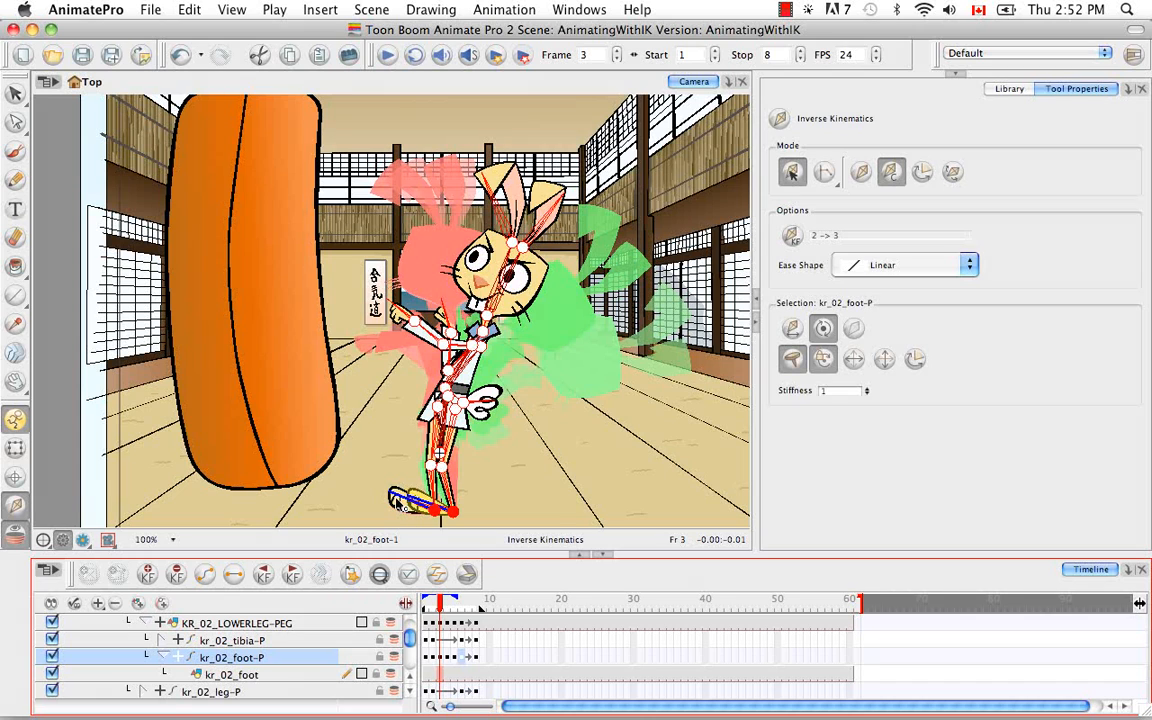
{"action": "left_click_drag", "start_coordinate": [441, 611], "coordinate": [398, 605]}
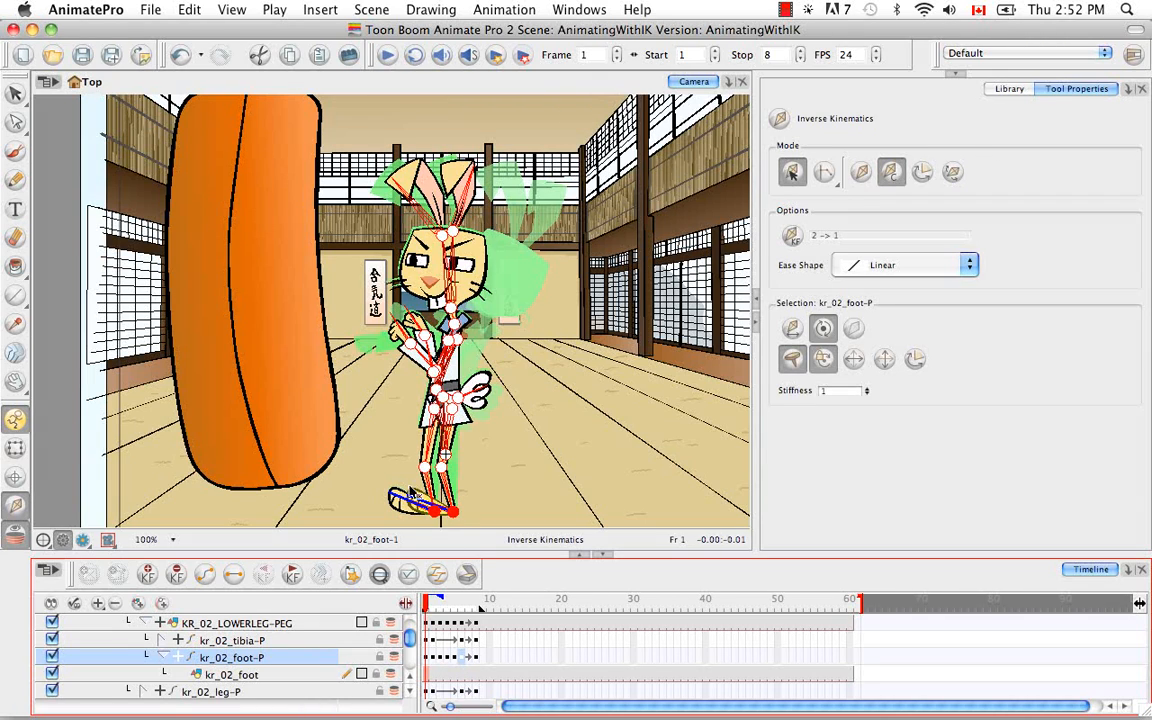
{"action": "left_click_drag", "start_coordinate": [437, 600], "coordinate": [414, 611]}
Step: Expand the KR_01_LEG-PEG hierarchy down to the lower leg and select the kr_01_foot-P peg
{"action": "scroll", "coordinate": [410, 697], "scroll_direction": "down", "scroll_amount": 4}
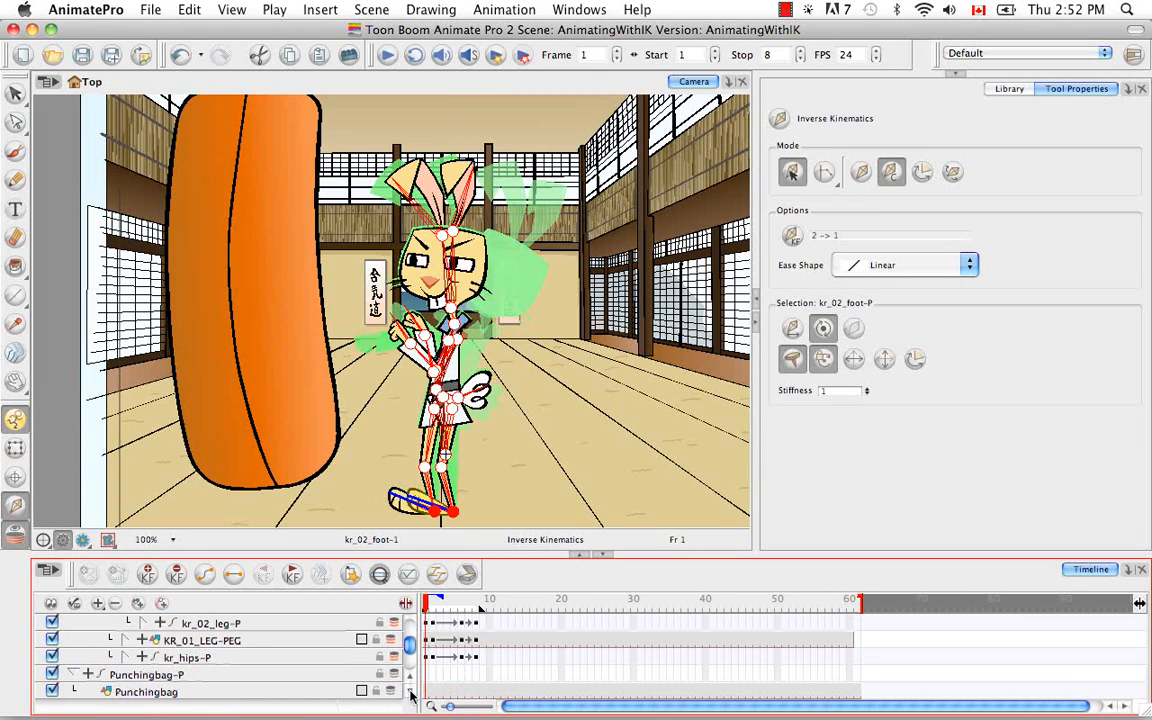
{"action": "left_click", "coordinate": [127, 643]}
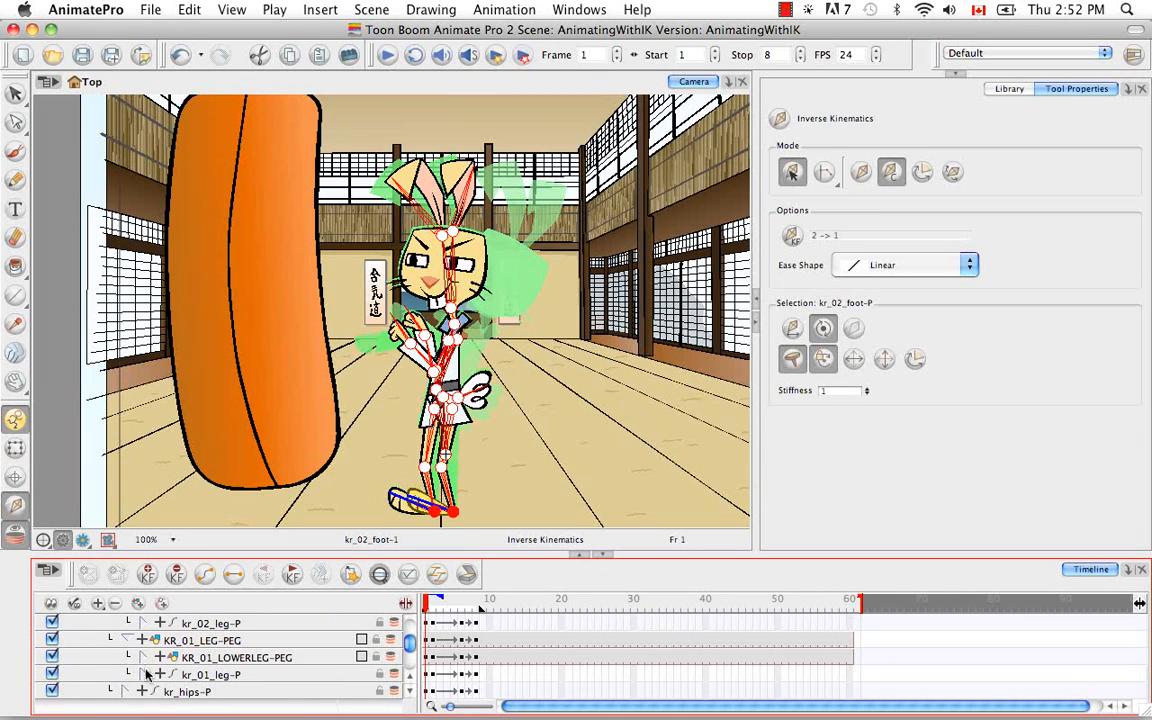
{"action": "left_click", "coordinate": [144, 675]}
{"action": "left_click", "coordinate": [146, 675]}
{"action": "left_click", "coordinate": [145, 657]}
{"action": "scroll", "coordinate": [405, 697], "scroll_direction": "down", "scroll_amount": 2}
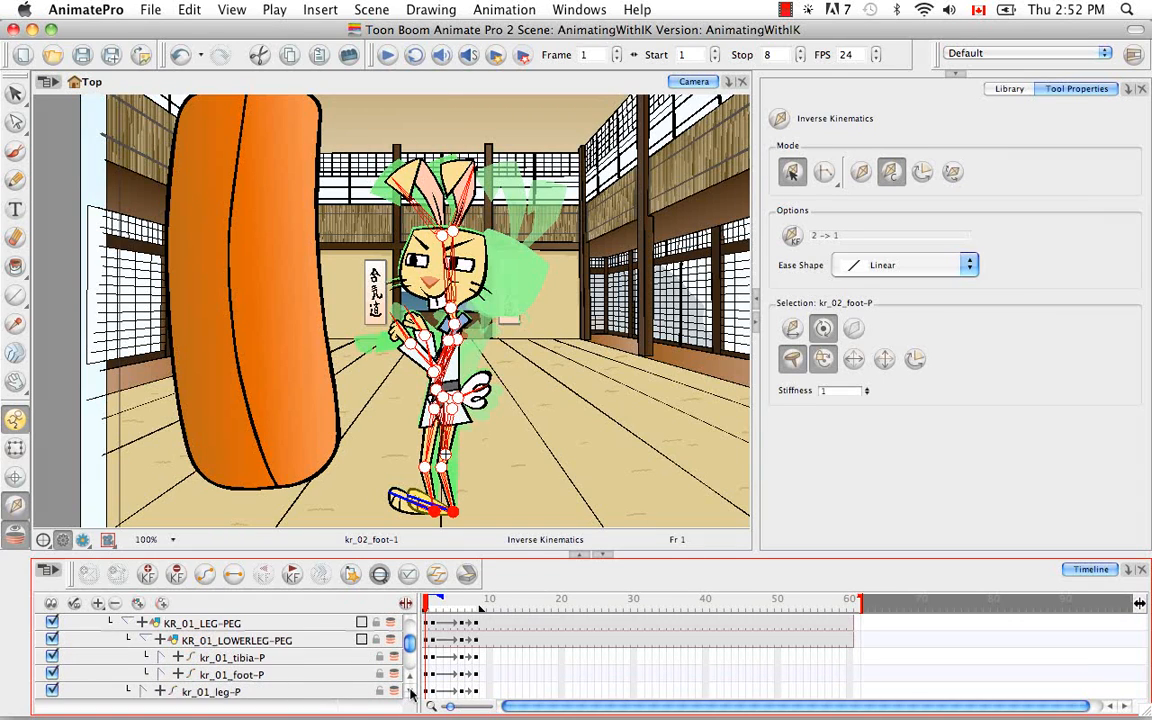
{"action": "left_click", "coordinate": [212, 657]}
{"action": "left_click", "coordinate": [160, 657]}
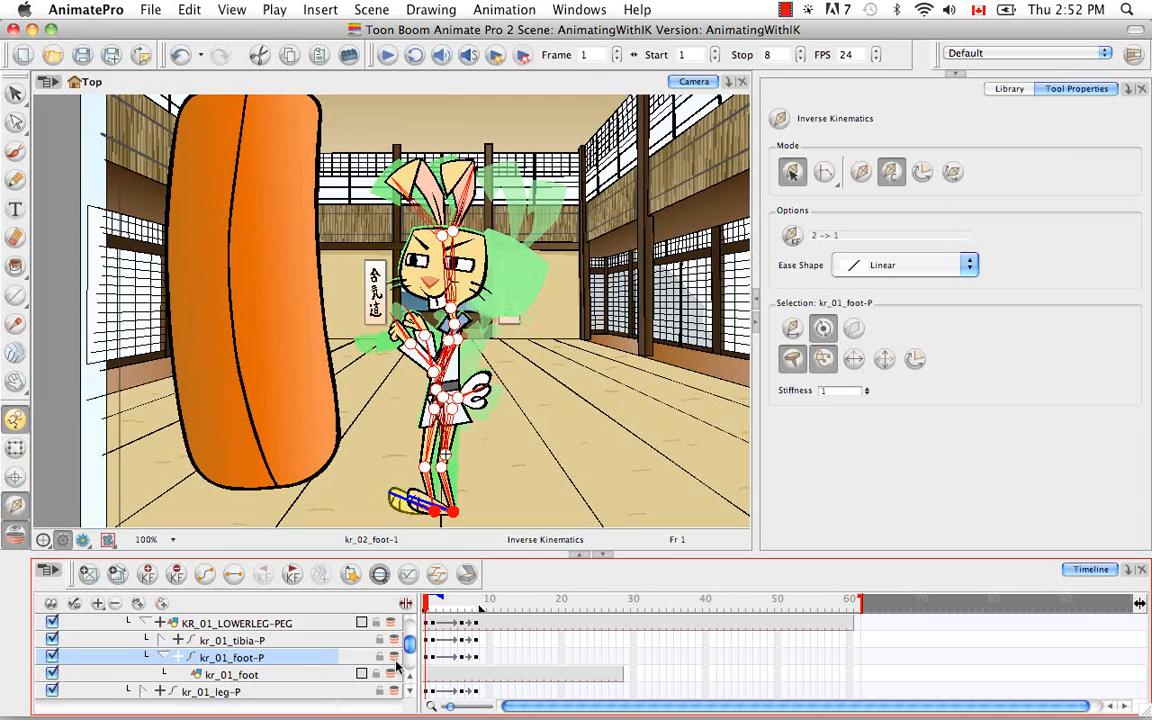
Step: Set the IK keyframe at frame 2 and apply the constraints to kr_01_foot-P up to frame 6
{"action": "left_click", "coordinate": [432, 657]}
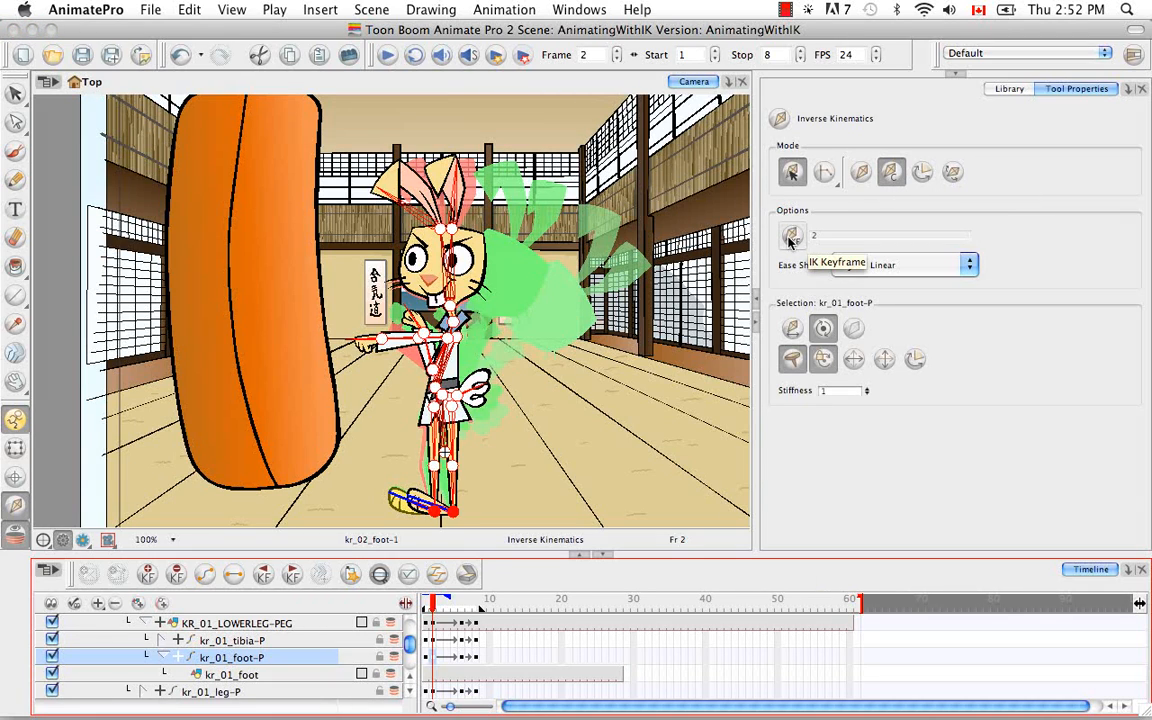
{"action": "left_click_drag", "start_coordinate": [437, 603], "coordinate": [462, 610]}
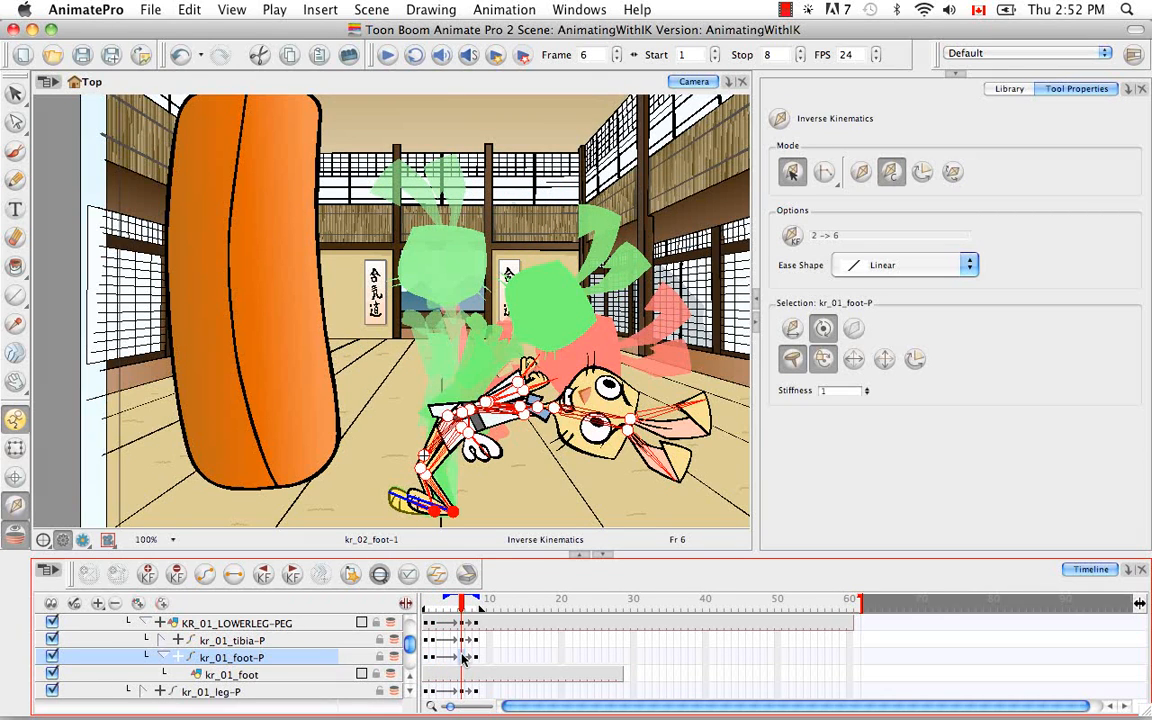
{"action": "left_click", "coordinate": [400, 498]}
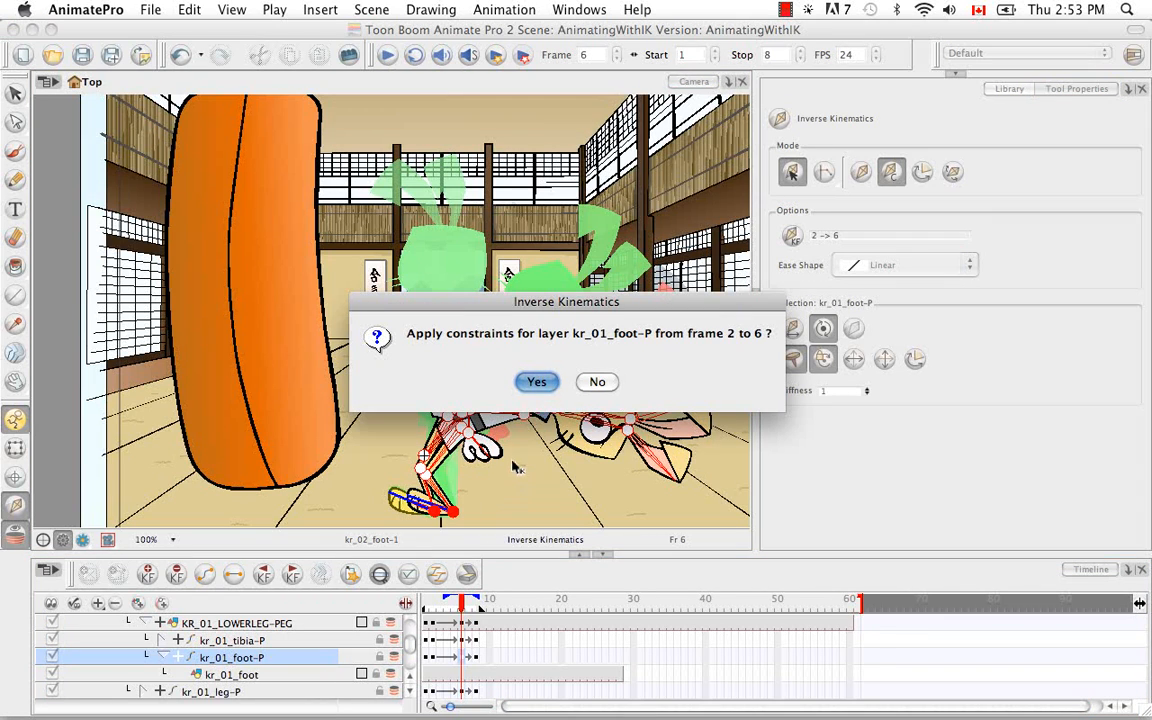
{"action": "left_click", "coordinate": [536, 383]}
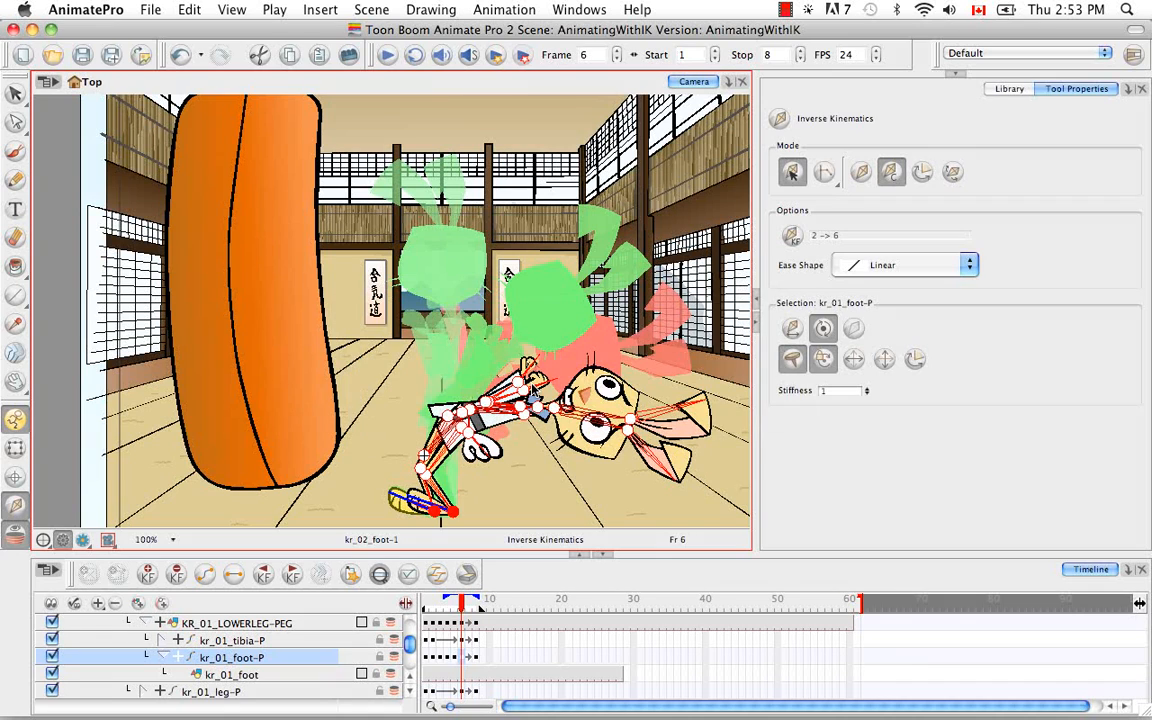
Step: Scrub between frames 1 and 8 to examine how both feet hold their position through the punch and recoil
{"action": "mouse_move", "coordinate": [461, 606]}
{"action": "left_mouse_down"}
{"action": "mouse_move", "coordinate": [424, 608]}
{"action": "mouse_move", "coordinate": [462, 612]}
{"action": "left_mouse_up"}
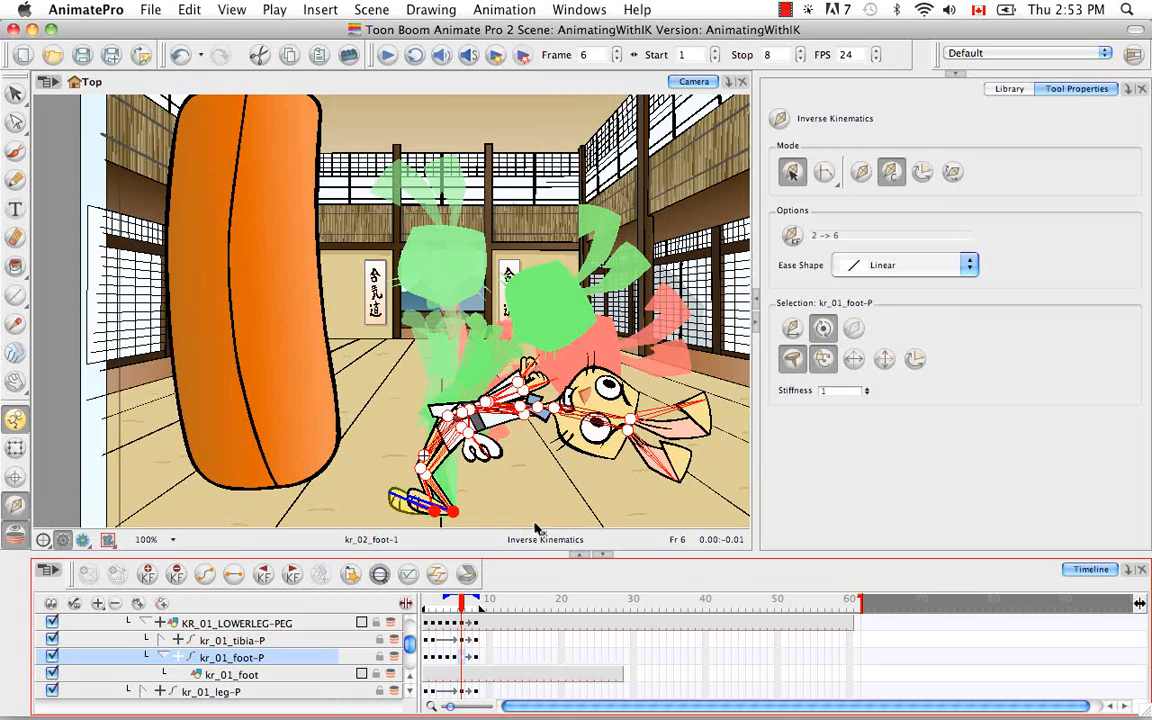
{"action": "left_click_drag", "start_coordinate": [440, 607], "coordinate": [433, 607]}
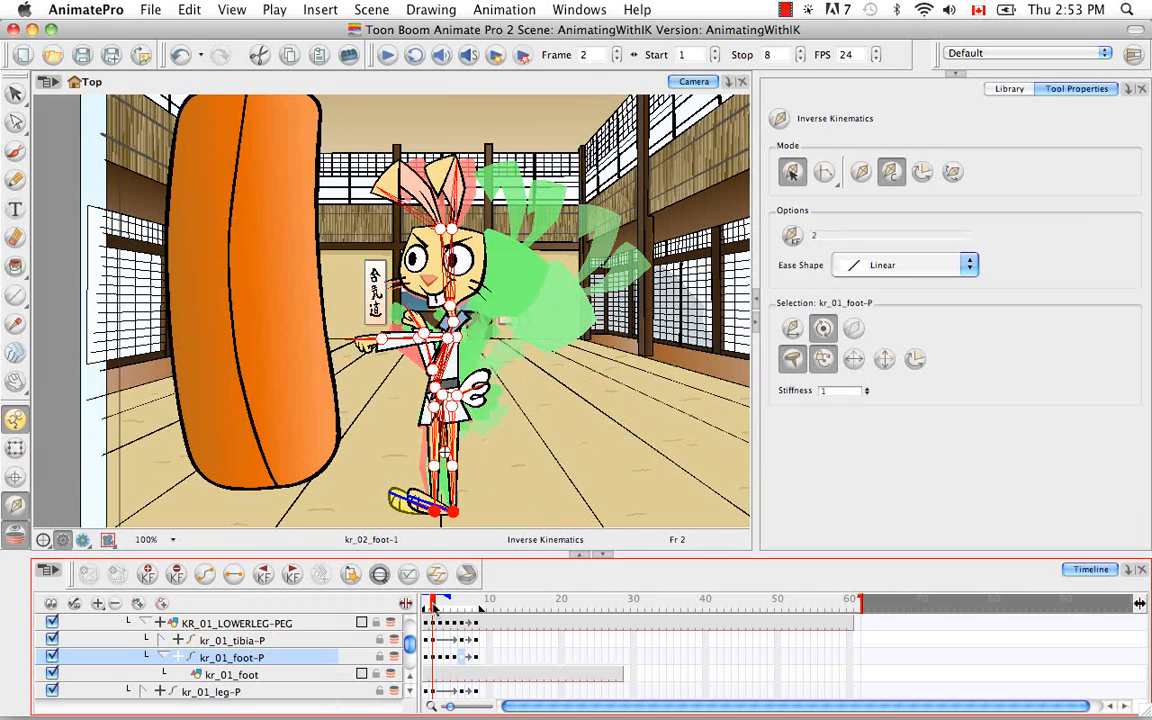
{"action": "left_click", "coordinate": [463, 658]}
{"action": "left_click_drag", "start_coordinate": [461, 605], "coordinate": [420, 603]}
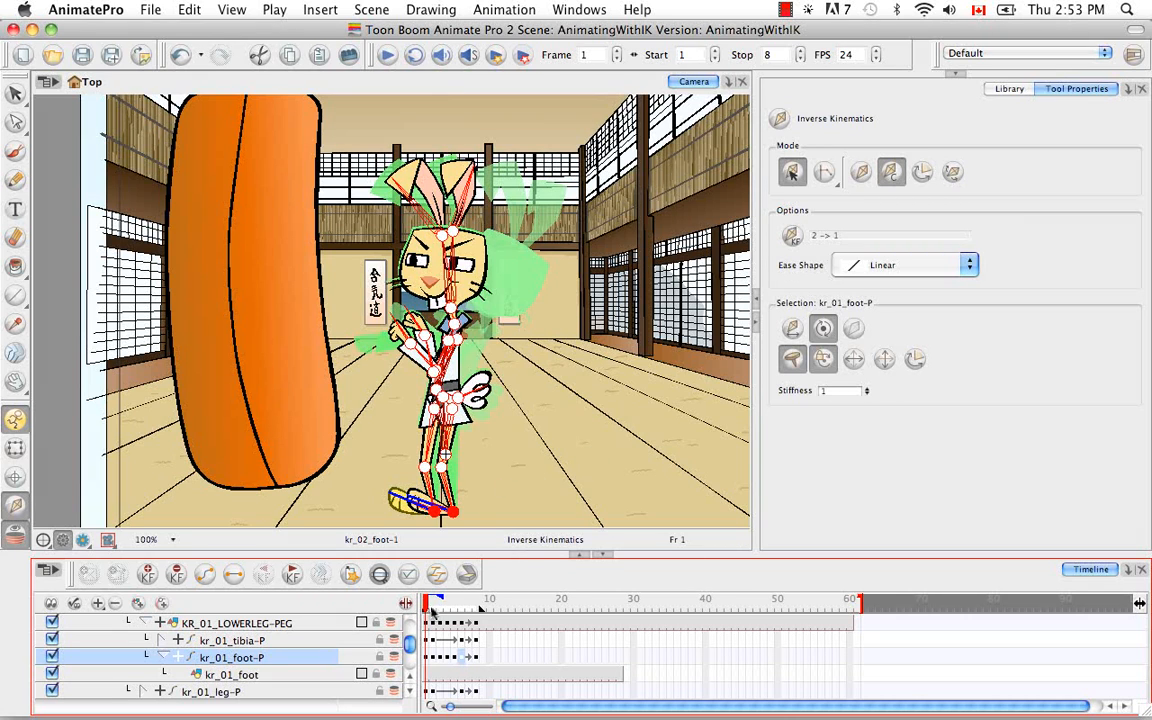
{"action": "mouse_move", "coordinate": [427, 605]}
{"action": "left_mouse_down"}
{"action": "mouse_move", "coordinate": [458, 608]}
{"action": "mouse_move", "coordinate": [430, 605]}
{"action": "left_mouse_up"}
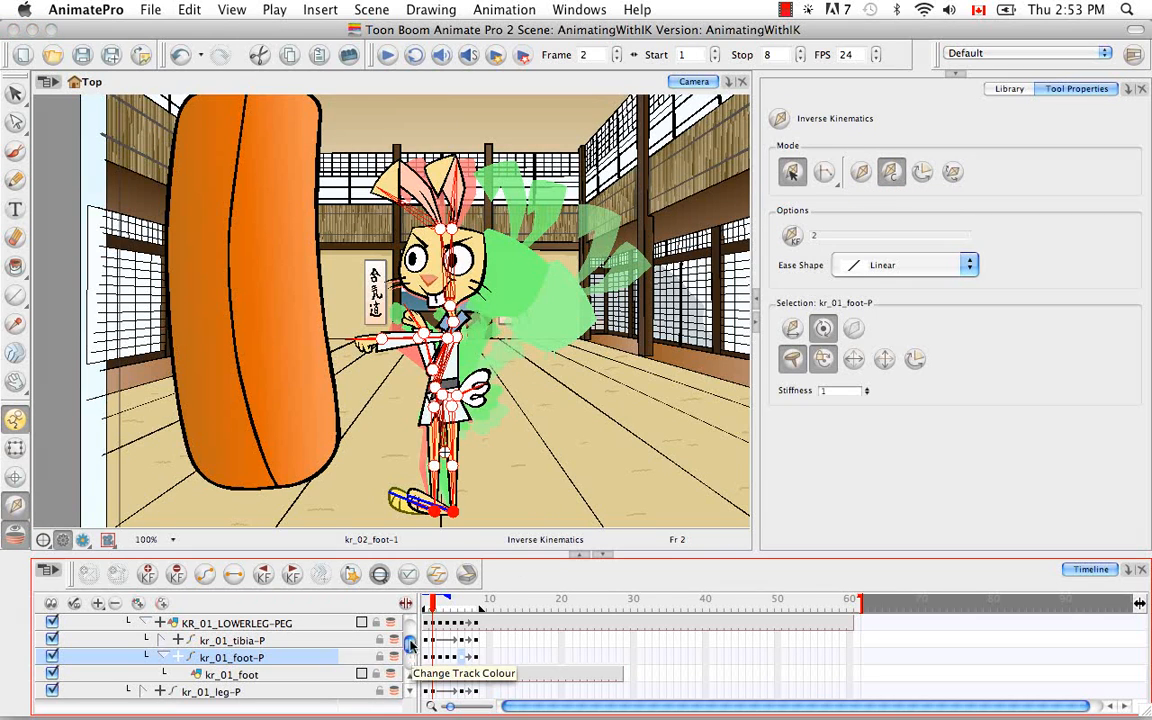
{"action": "left_click_drag", "start_coordinate": [439, 606], "coordinate": [477, 610]}
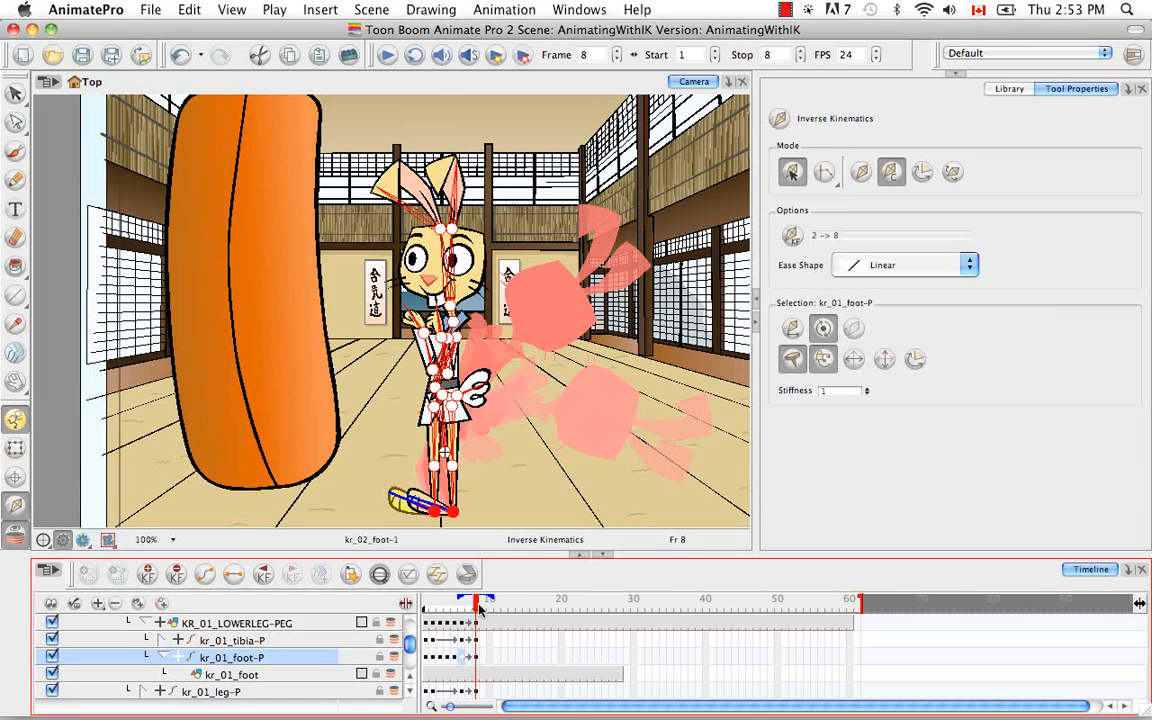
Step: Set an IK keyframe at frame 6 and apply the constraints to kr_01_foot-P up to frame 8
{"action": "left_click_drag", "start_coordinate": [477, 607], "coordinate": [463, 610]}
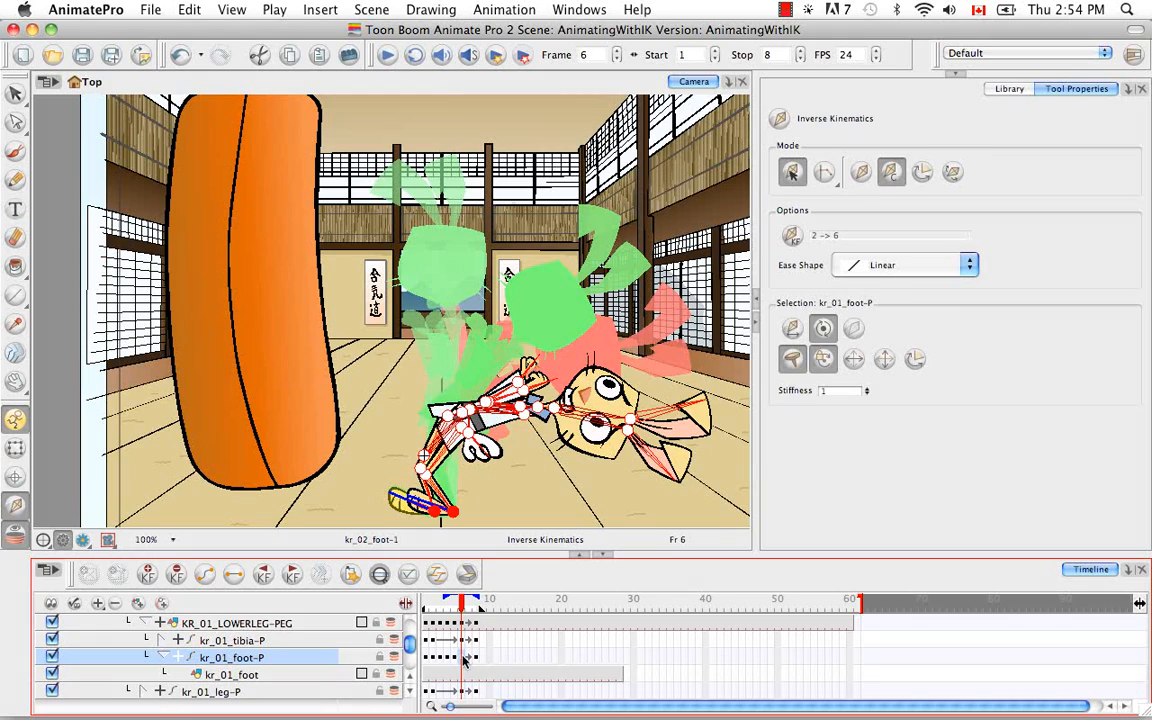
{"action": "left_click", "coordinate": [792, 237]}
{"action": "left_click_drag", "start_coordinate": [462, 611], "coordinate": [476, 614]}
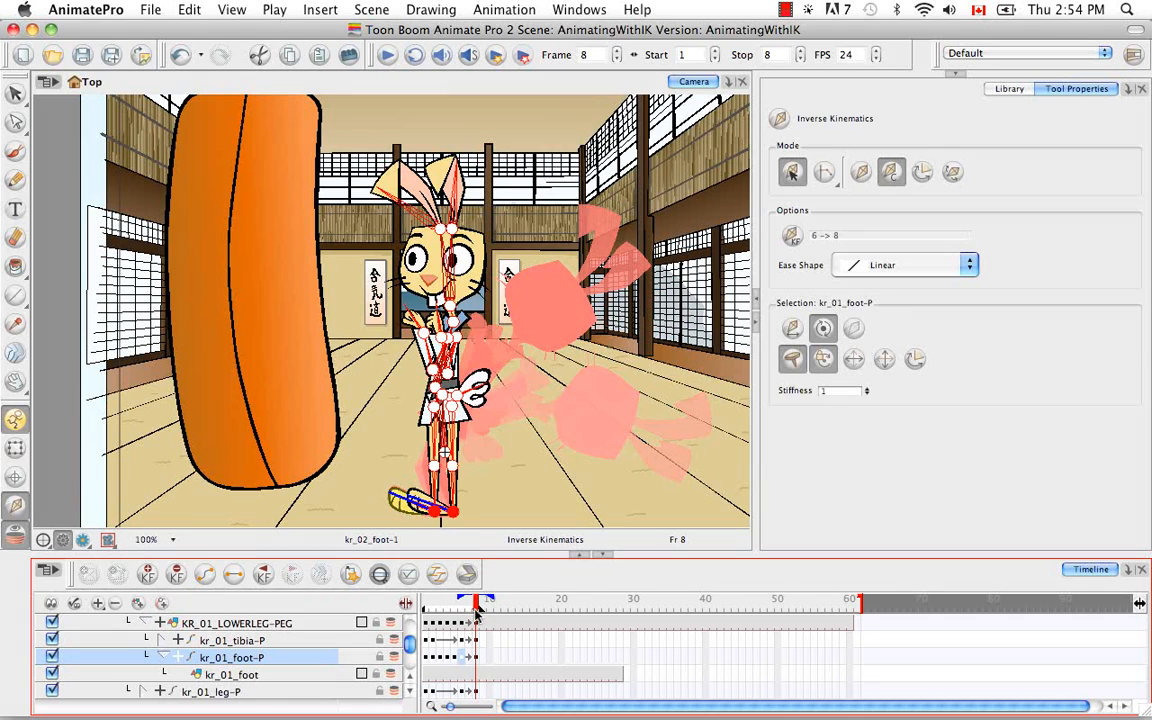
{"action": "left_click", "coordinate": [400, 502]}
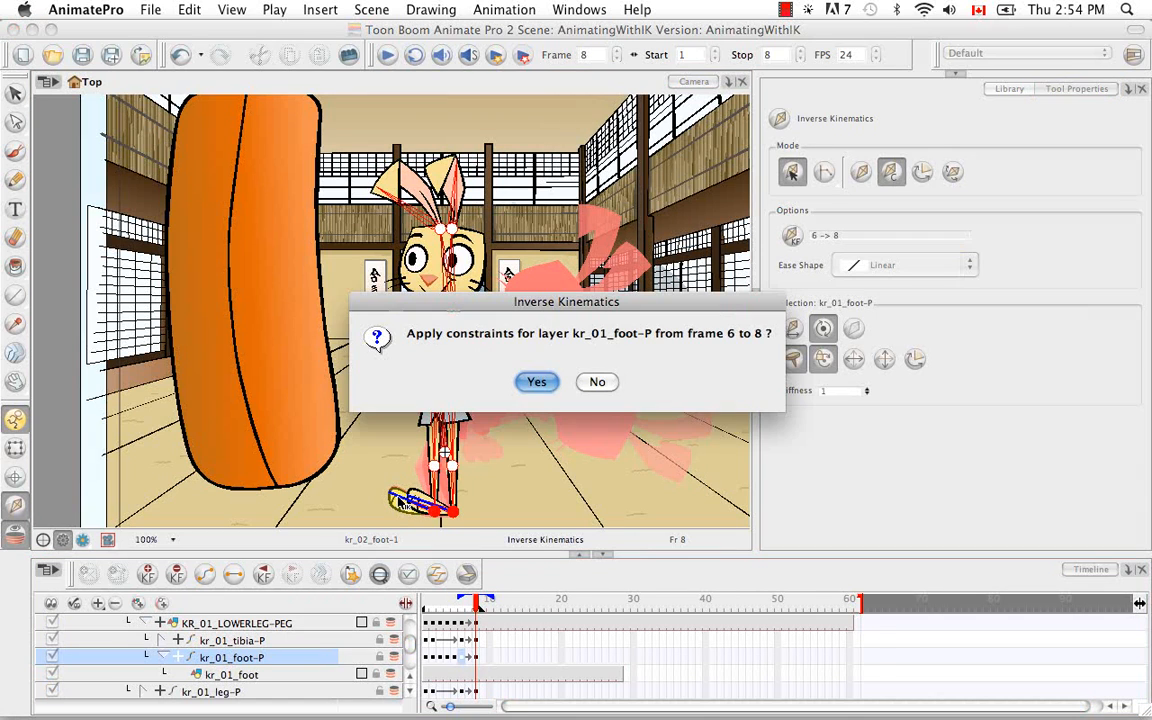
{"action": "left_click", "coordinate": [535, 381]}
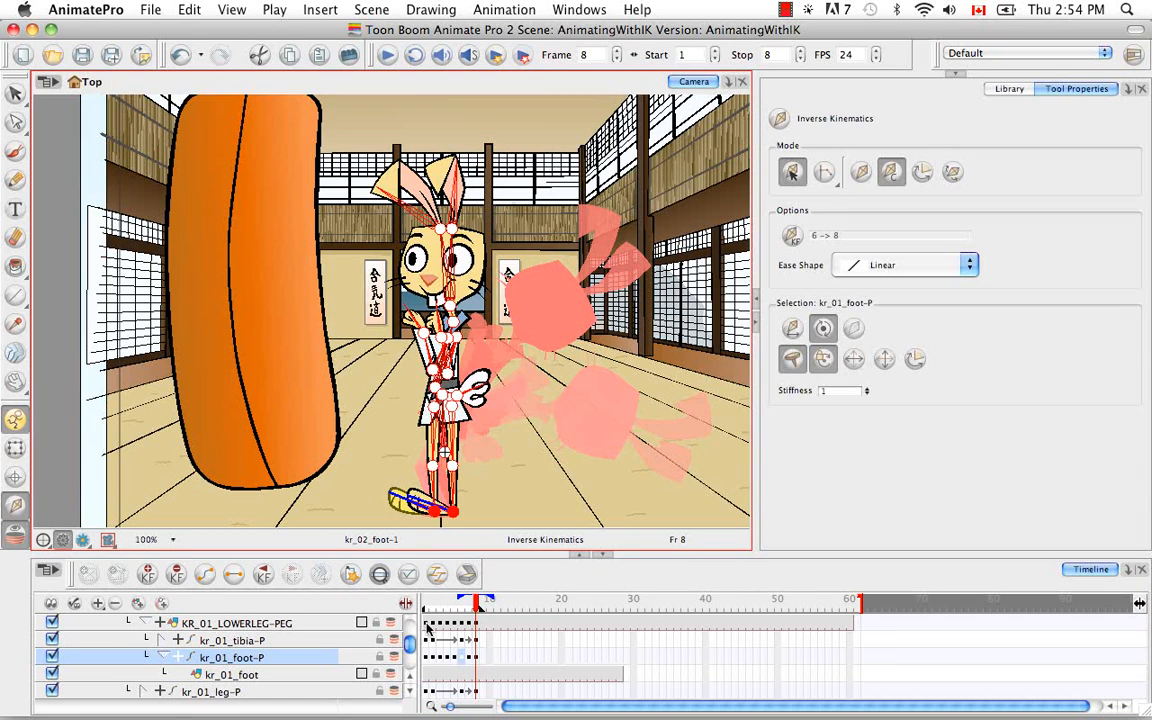
Step: Select kr_02_foot-P and apply its constraints from frame 6 to frame 8
{"action": "left_click", "coordinate": [411, 676]}
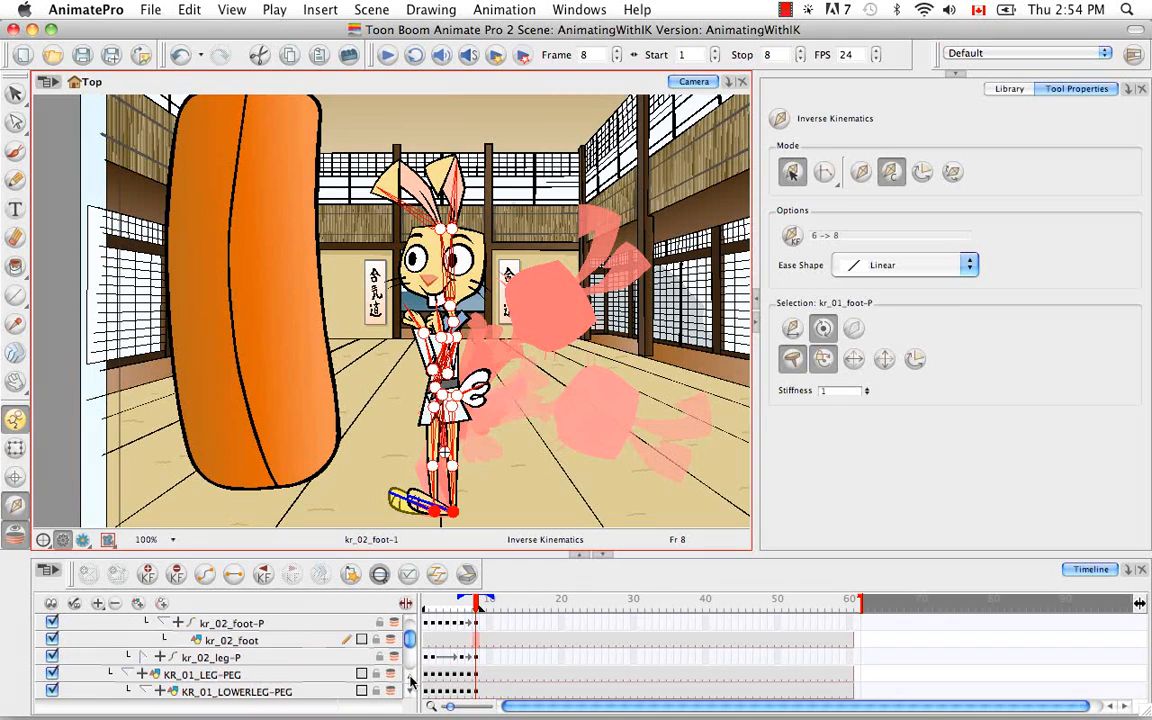
{"action": "left_click", "coordinate": [329, 640]}
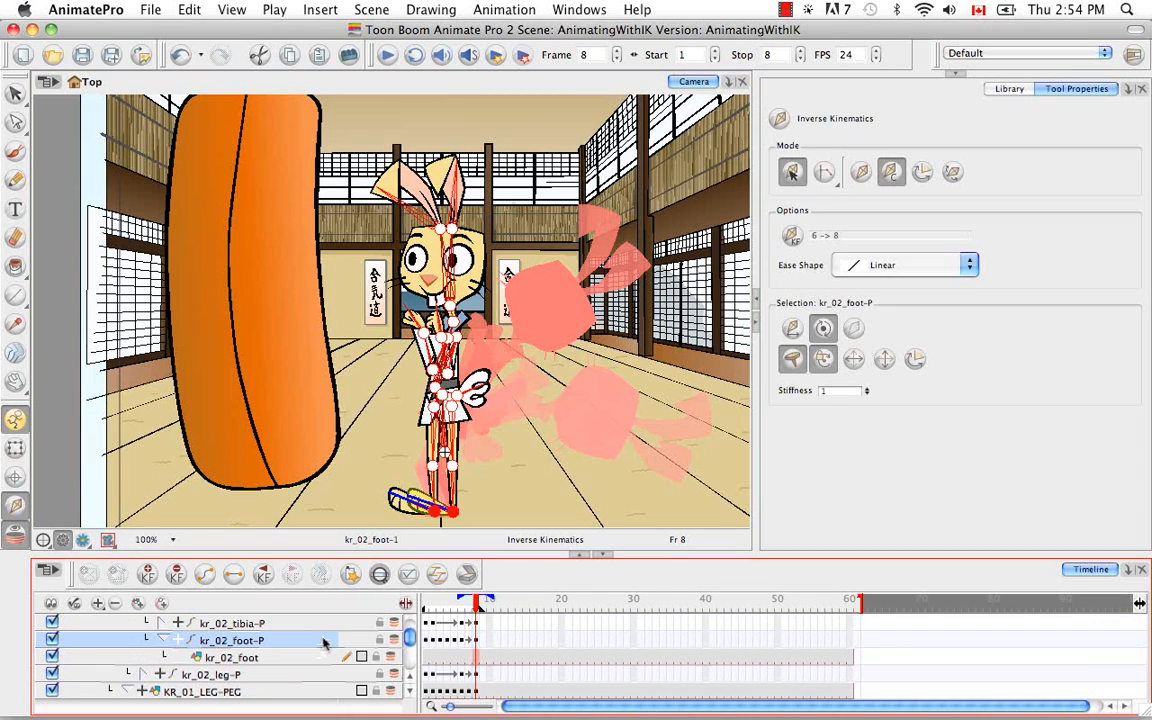
{"action": "left_click", "coordinate": [463, 641]}
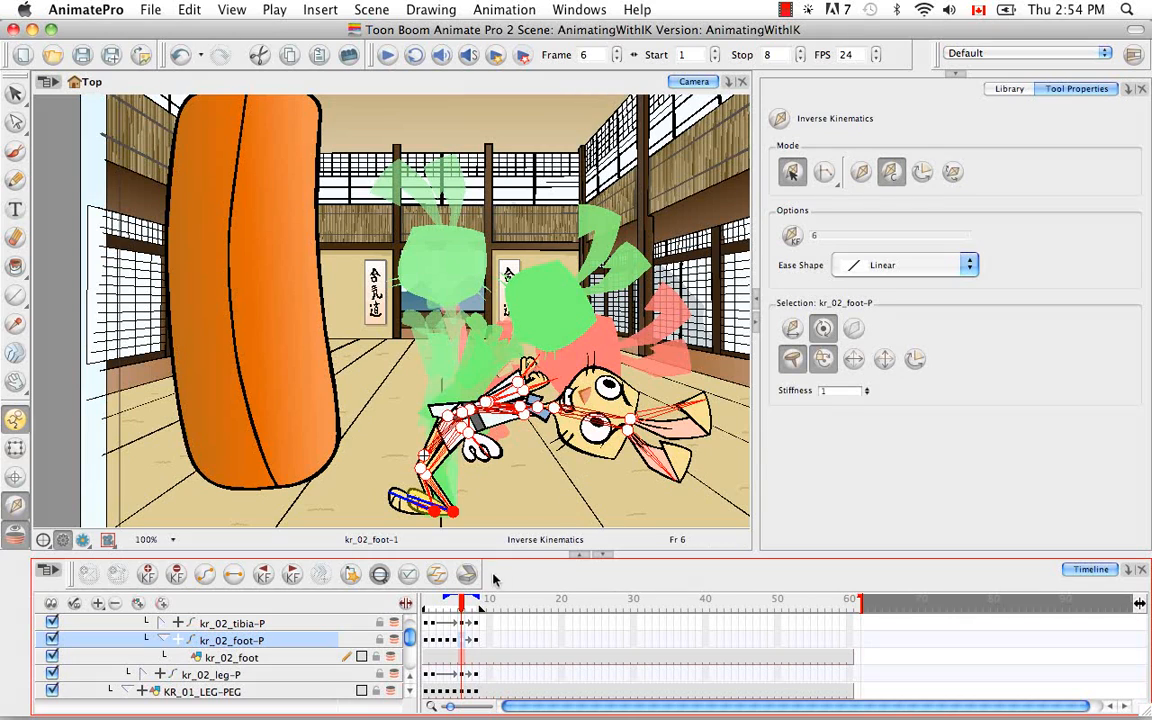
{"action": "left_click_drag", "start_coordinate": [463, 602], "coordinate": [477, 602]}
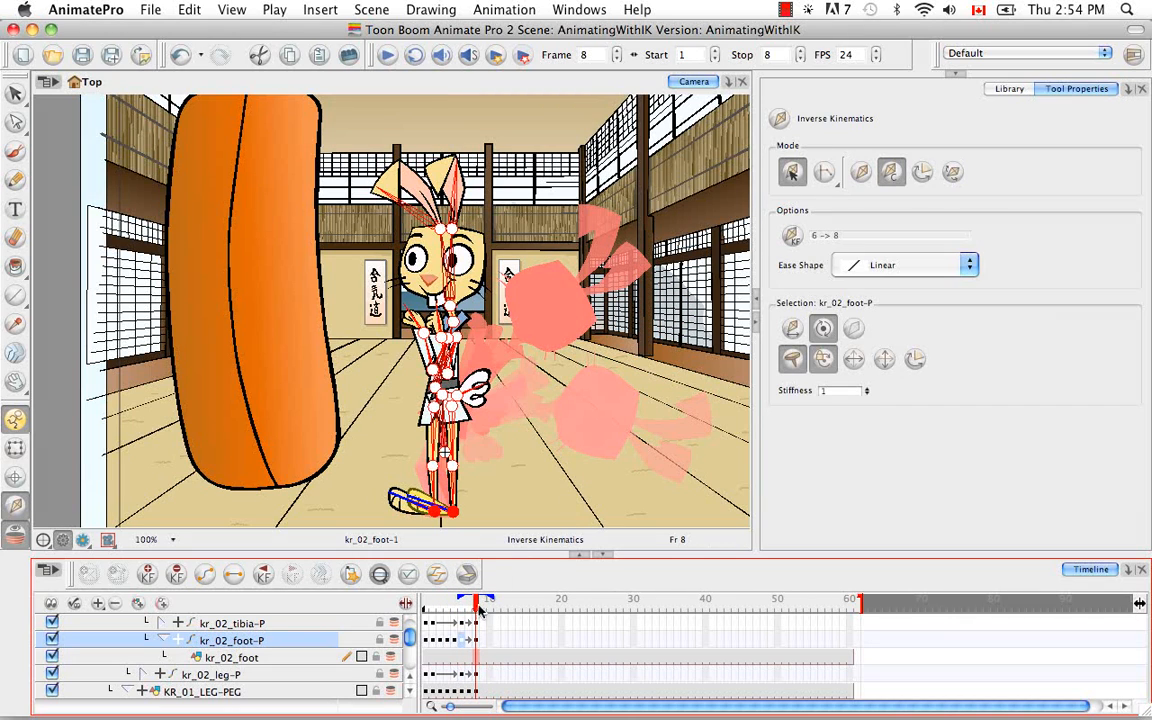
{"action": "left_click", "coordinate": [478, 641]}
{"action": "left_click", "coordinate": [448, 515]}
{"action": "left_click", "coordinate": [541, 383]}
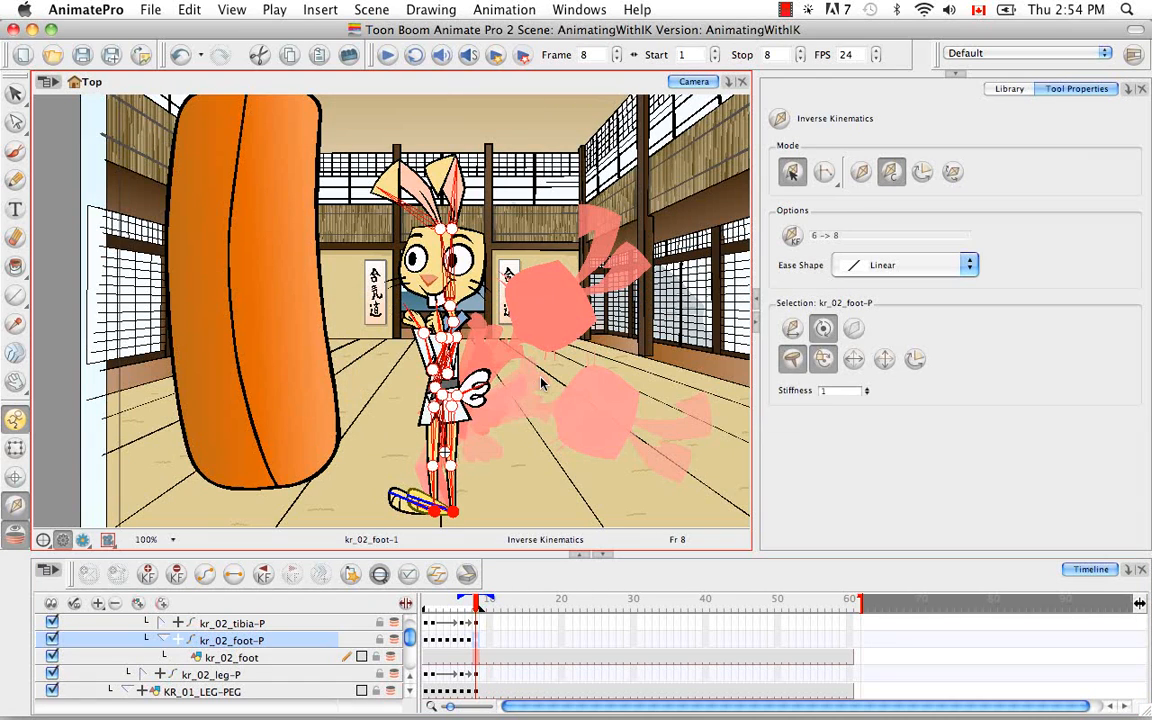
Step: Go back to frame 1, collapse the KR_LOWER_BODY-PEG hierarchy and select KR_UPPER_BODY-PEG
{"action": "left_click_drag", "start_coordinate": [476, 599], "coordinate": [417, 600]}
{"action": "left_click", "coordinate": [438, 602]}
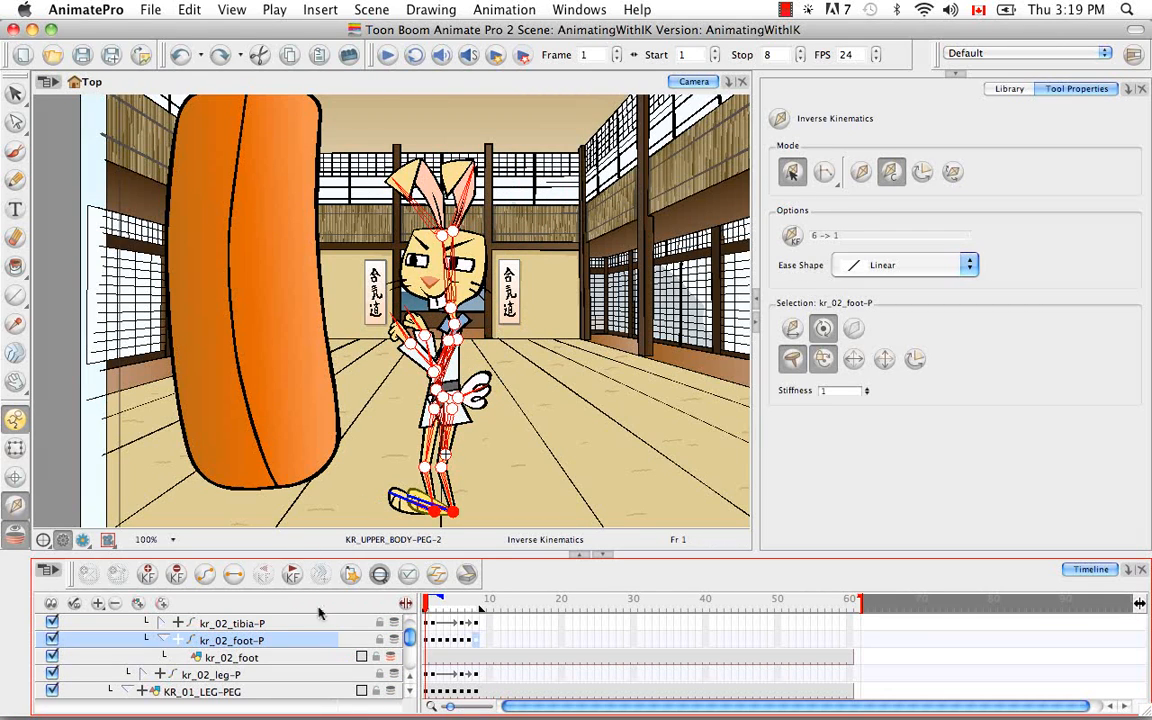
{"action": "scroll", "coordinate": [366, 615], "scroll_direction": "up", "scroll_amount": 3}
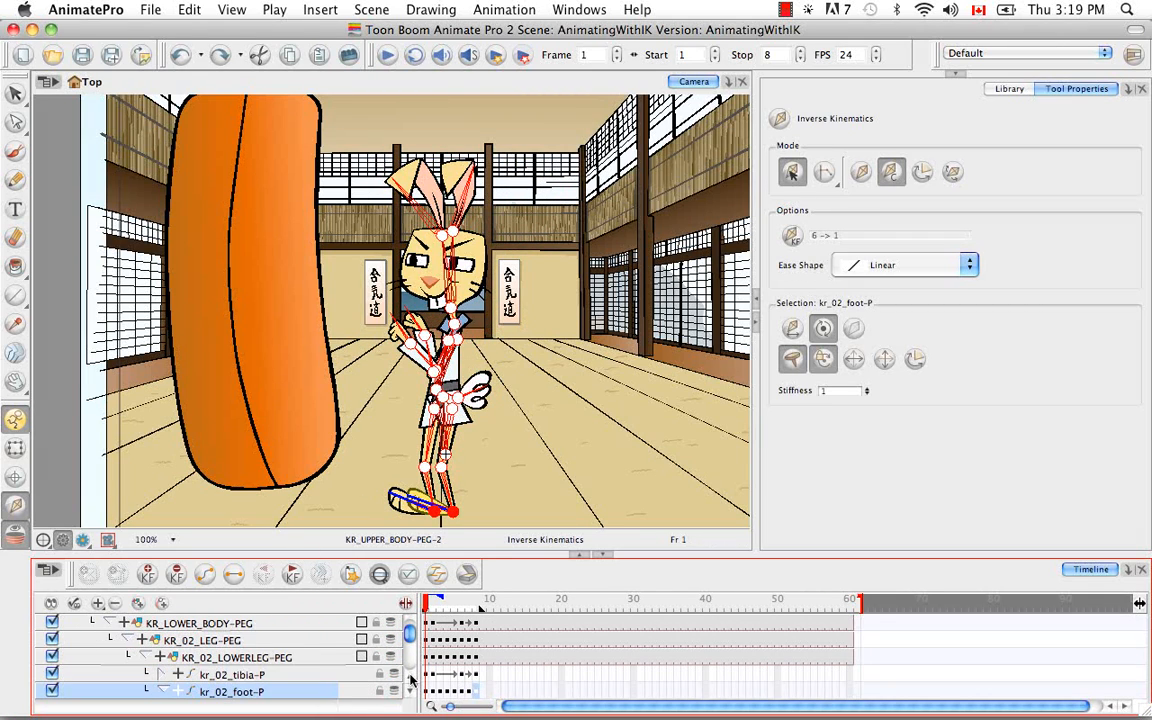
{"action": "left_click", "coordinate": [145, 658]}
{"action": "left_click", "coordinate": [125, 640]}
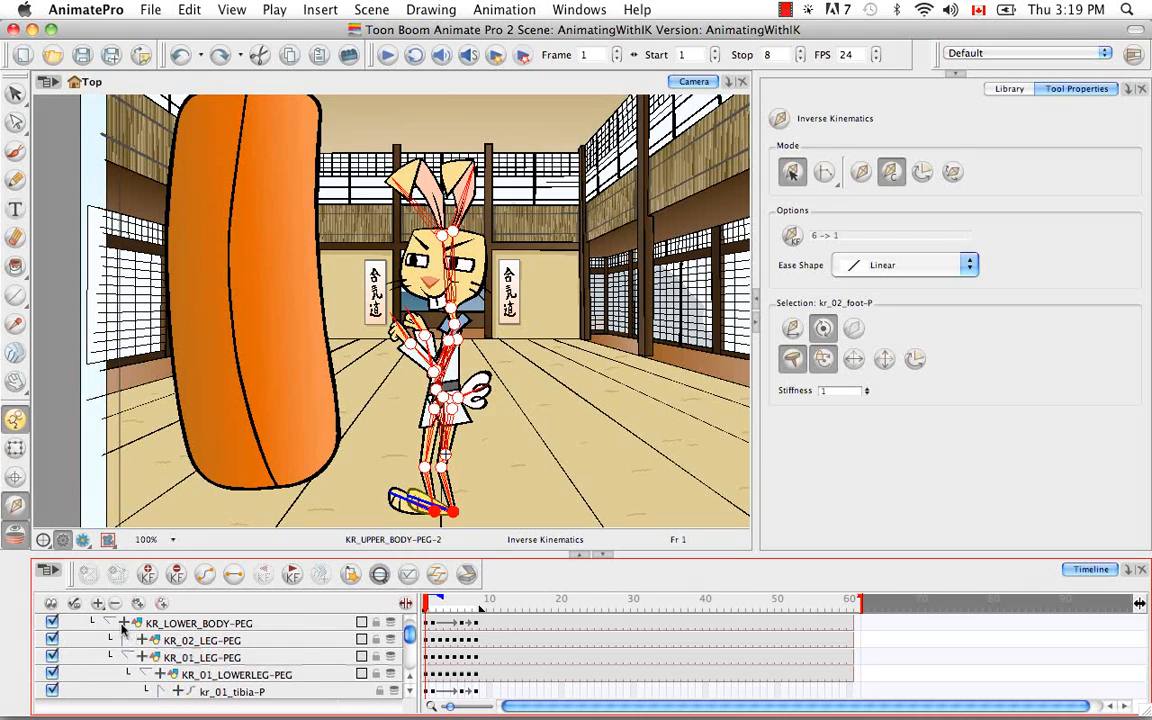
{"action": "left_click", "coordinate": [108, 623]}
{"action": "scroll", "coordinate": [372, 612], "scroll_direction": "up", "scroll_amount": 3}
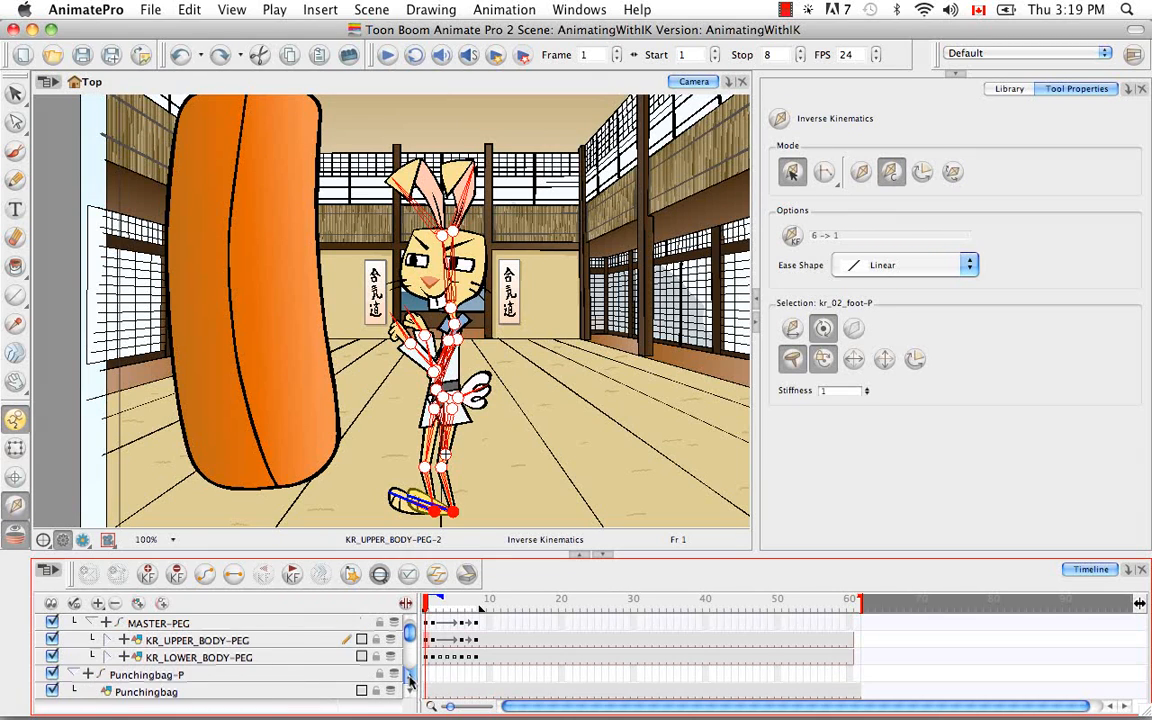
{"action": "left_click", "coordinate": [254, 656]}
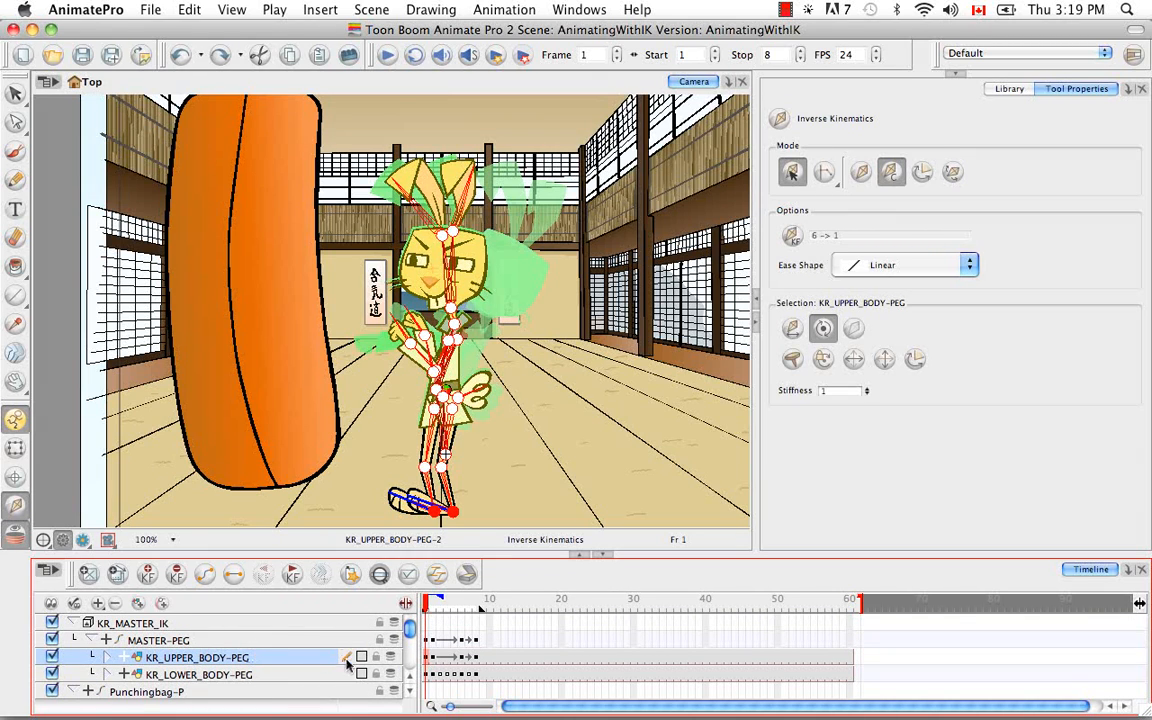
Step: Set the Inverse Kinematics ease shape to Fast Ease OUT for KR_UPPER_BODY-PEG at frame 6
{"action": "left_click", "coordinate": [432, 606]}
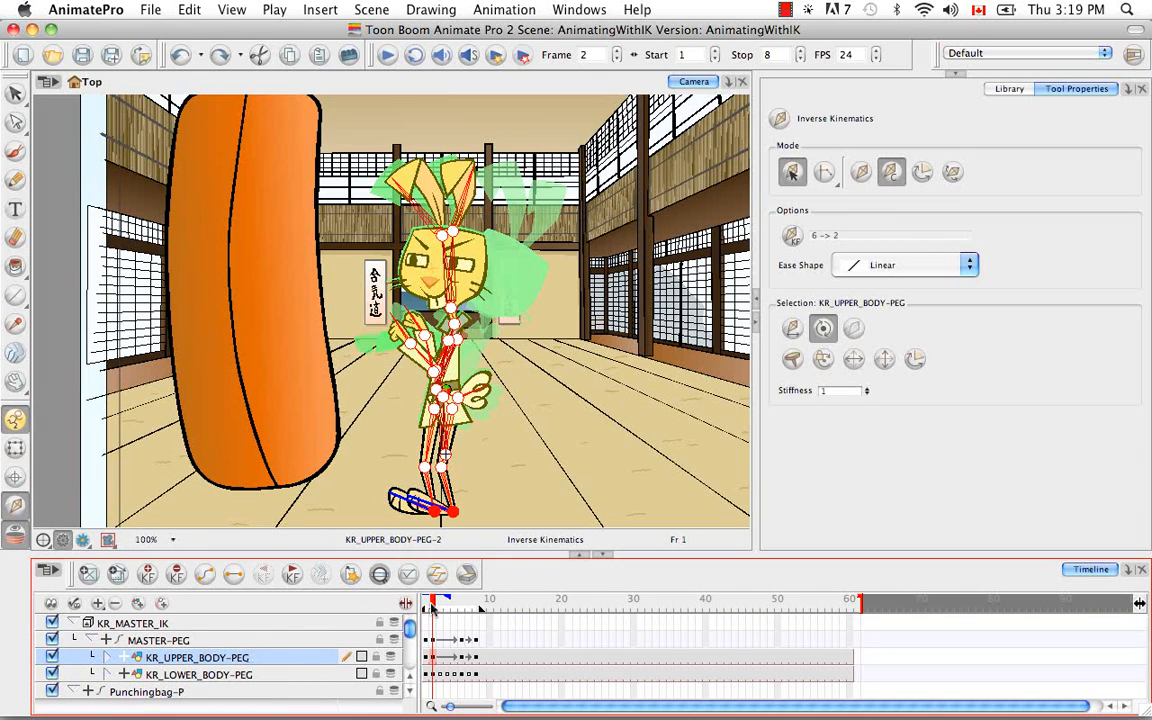
{"action": "left_click", "coordinate": [461, 658]}
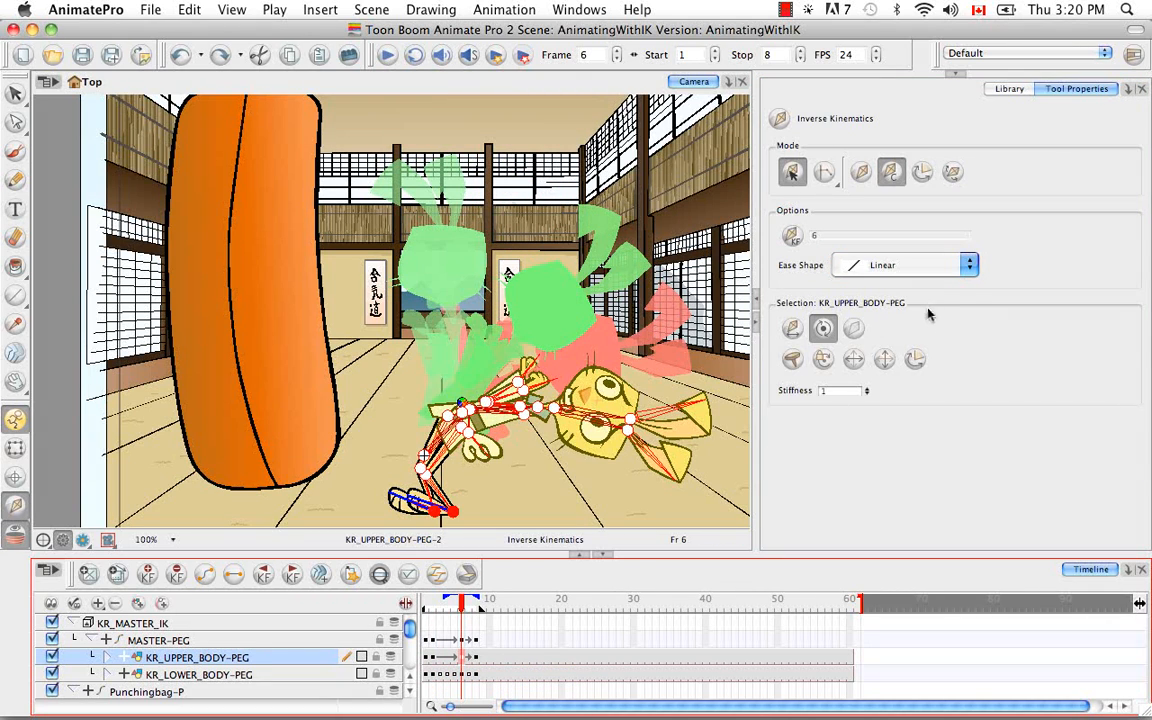
{"action": "left_click", "coordinate": [969, 264]}
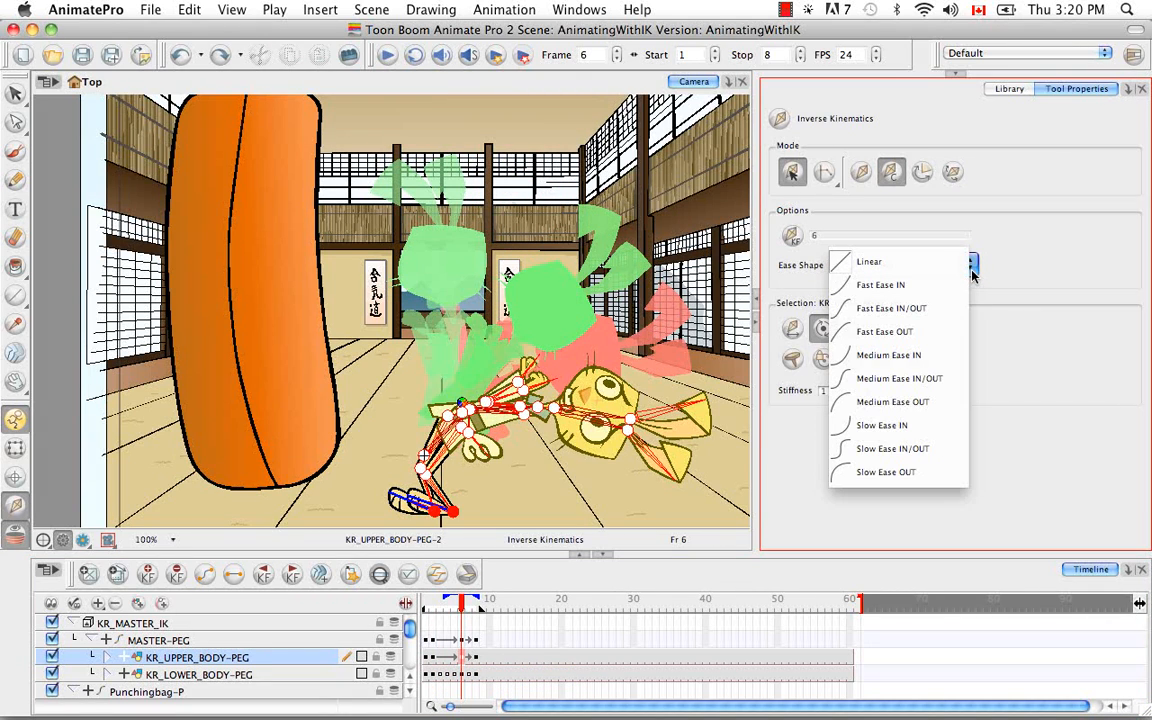
{"action": "left_click", "coordinate": [938, 337]}
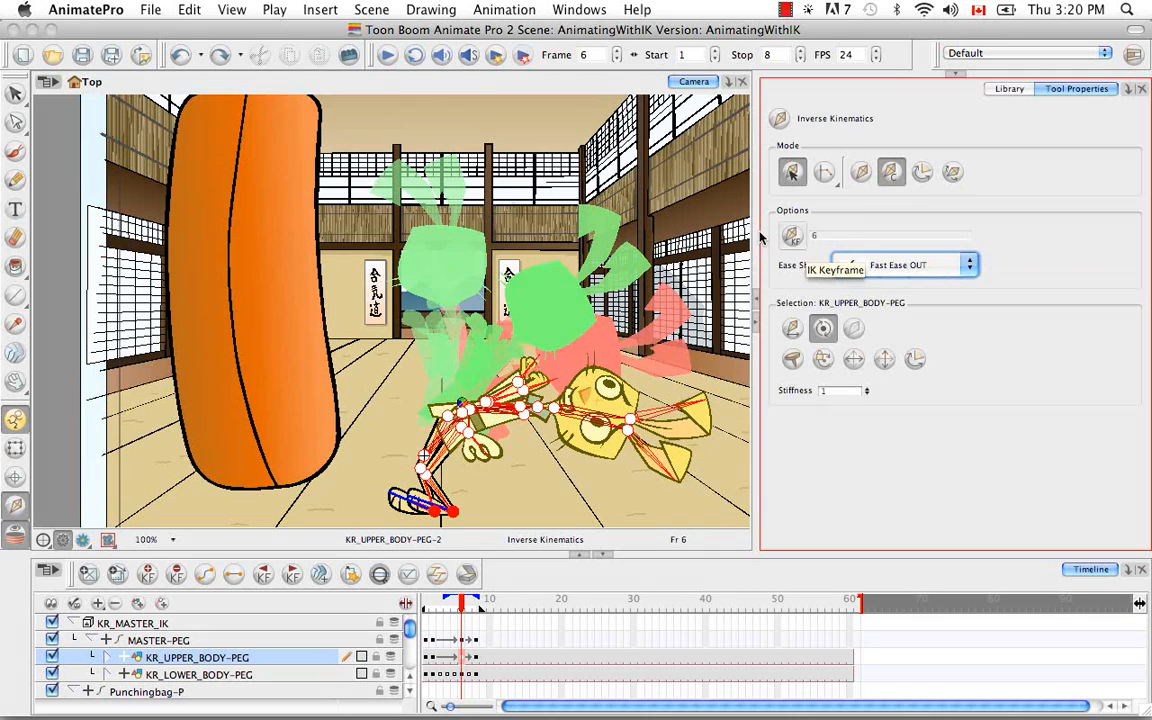
Step: Switch to IK manipulation mode and nudge the rabbit's head very slightly at frame 6 to apply the easing
{"action": "left_click", "coordinate": [608, 428]}
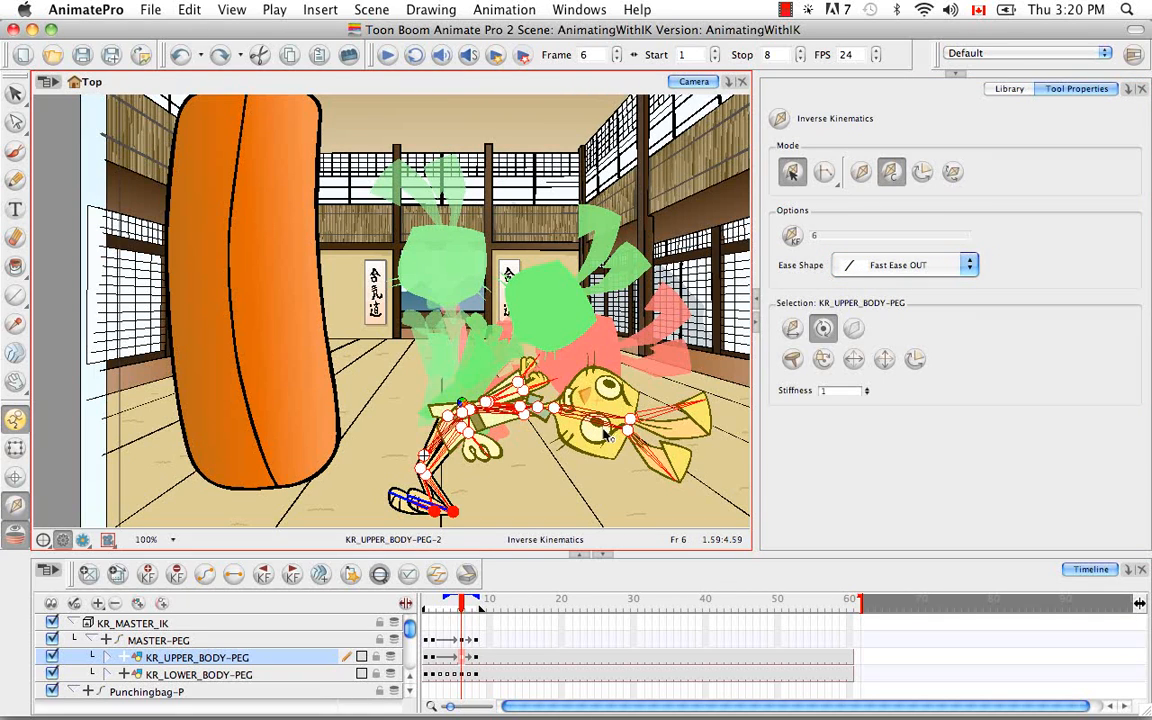
{"action": "left_click", "coordinate": [860, 172]}
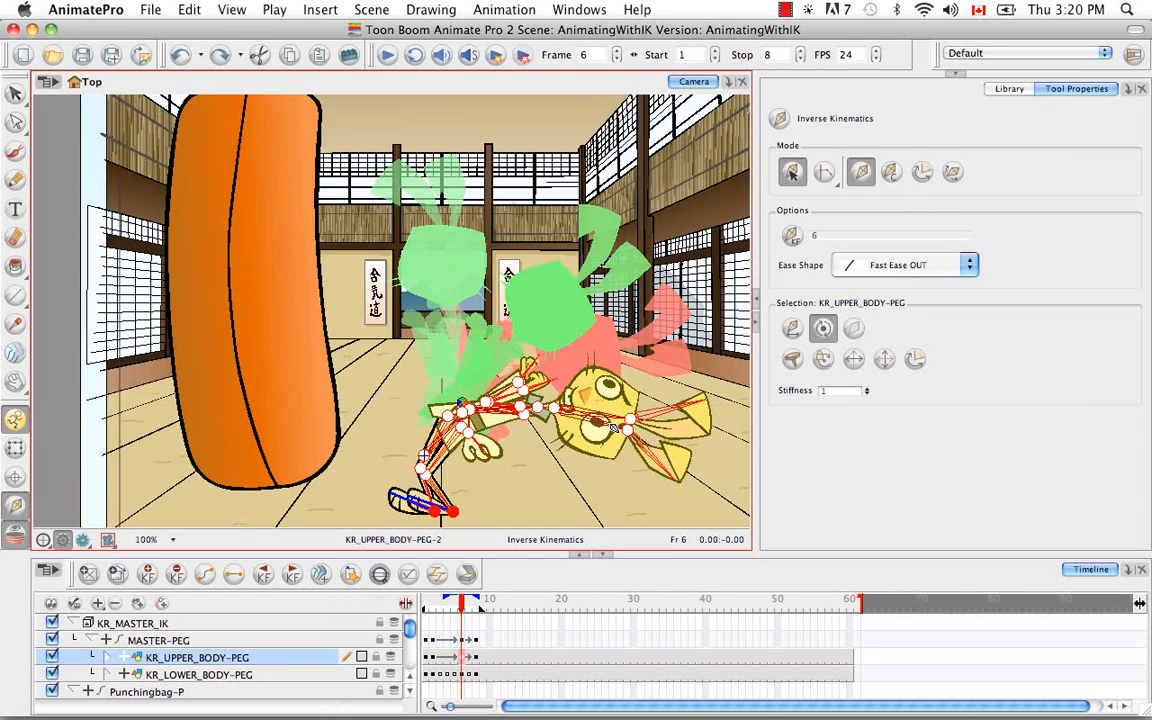
{"action": "left_click_drag", "start_coordinate": [614, 428], "coordinate": [614, 430]}
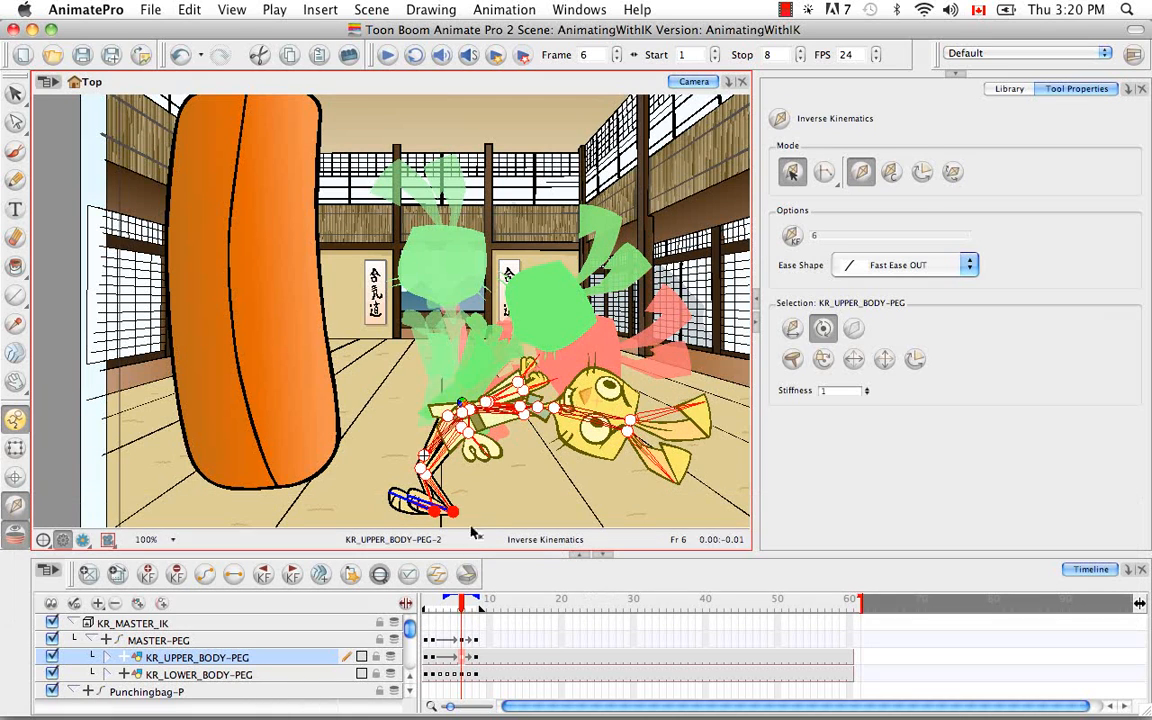
Step: Return to frame 1 and play the animation twice to review the punch and eased recoil
{"action": "left_click_drag", "start_coordinate": [461, 603], "coordinate": [409, 605]}
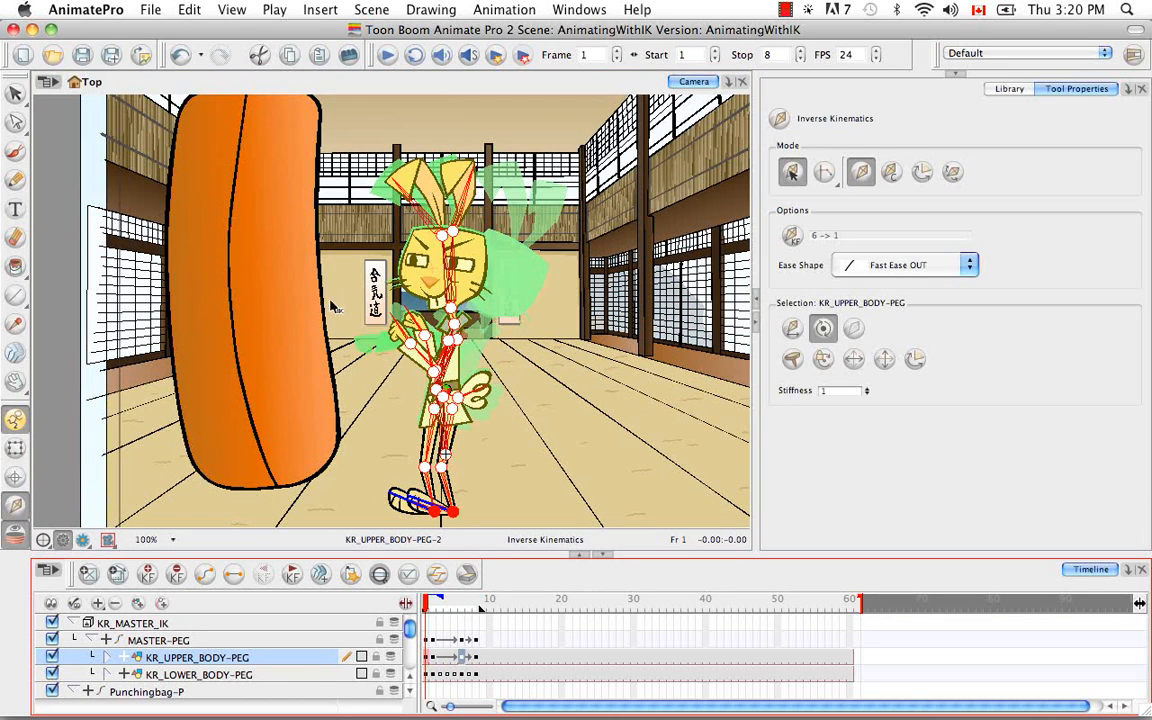
{"action": "left_click", "coordinate": [389, 57]}
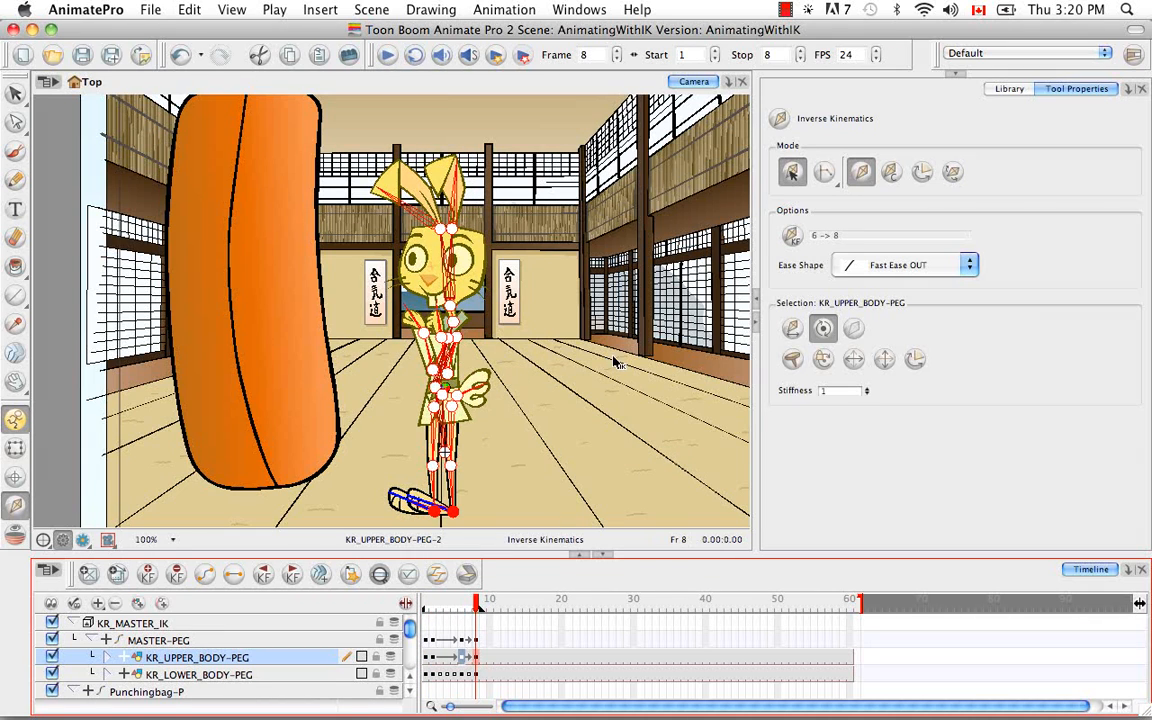
{"action": "left_click", "coordinate": [381, 60]}
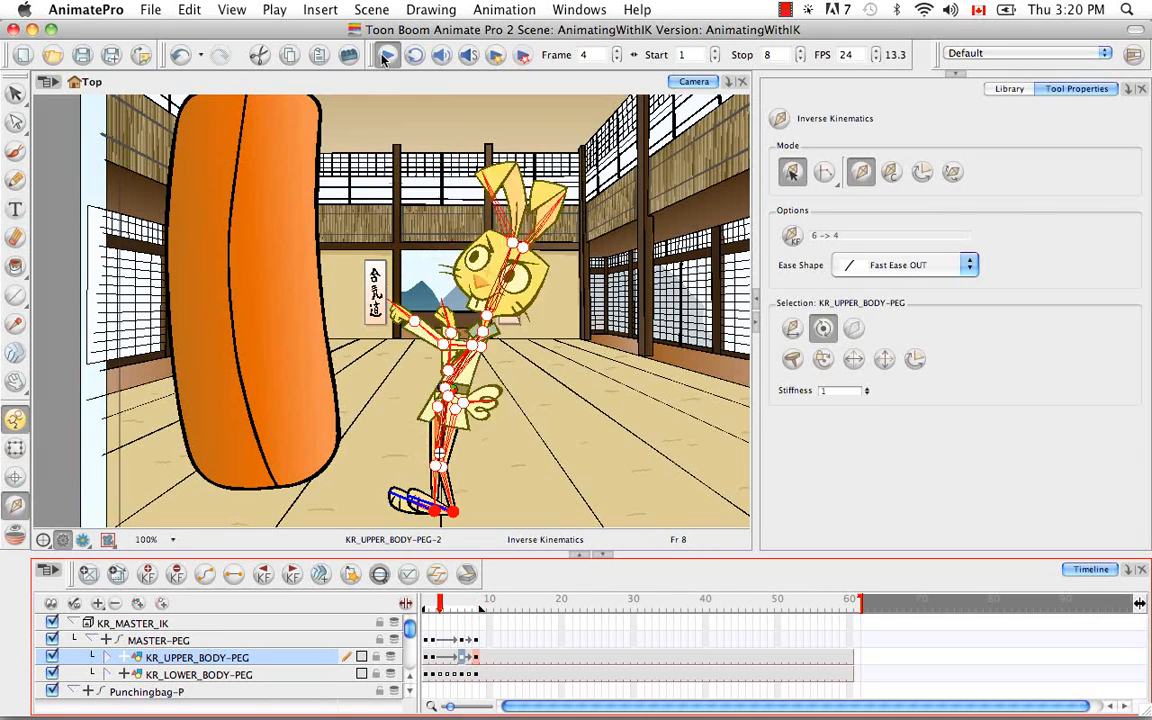